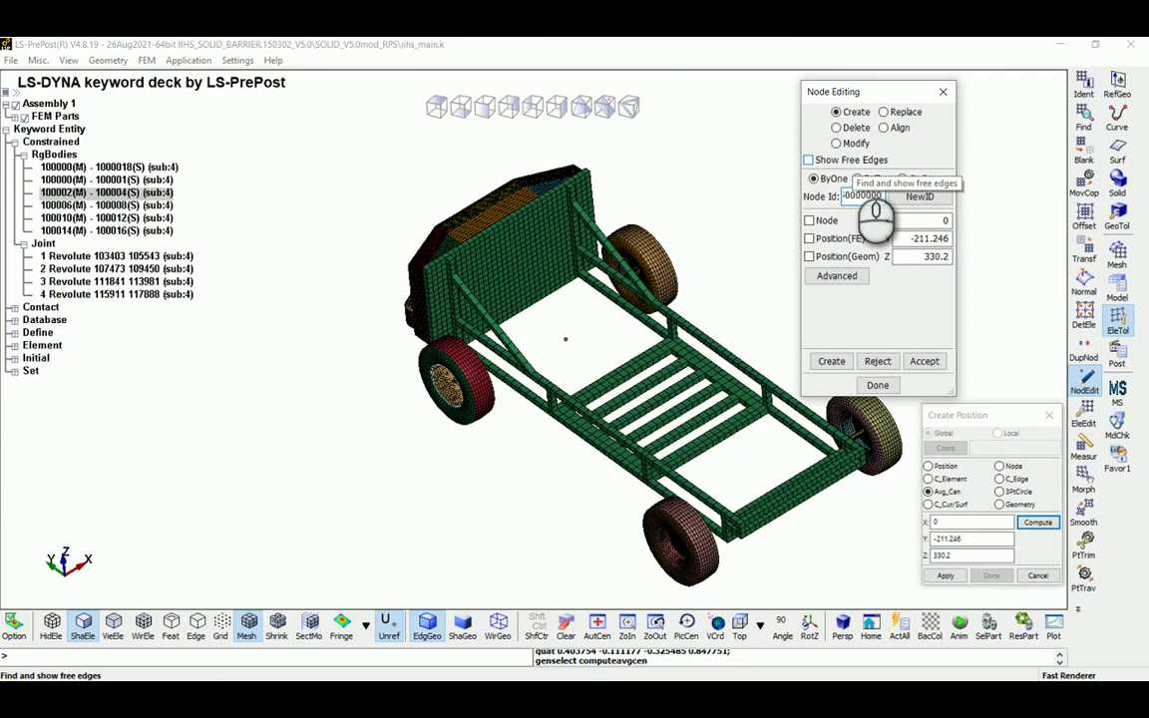
Create node 50000000 at X 0, Y -211.246, Z 330.2, and turn off the displayed rigid-body constraint.
{"action": "left_click", "coordinate": [831, 361]}
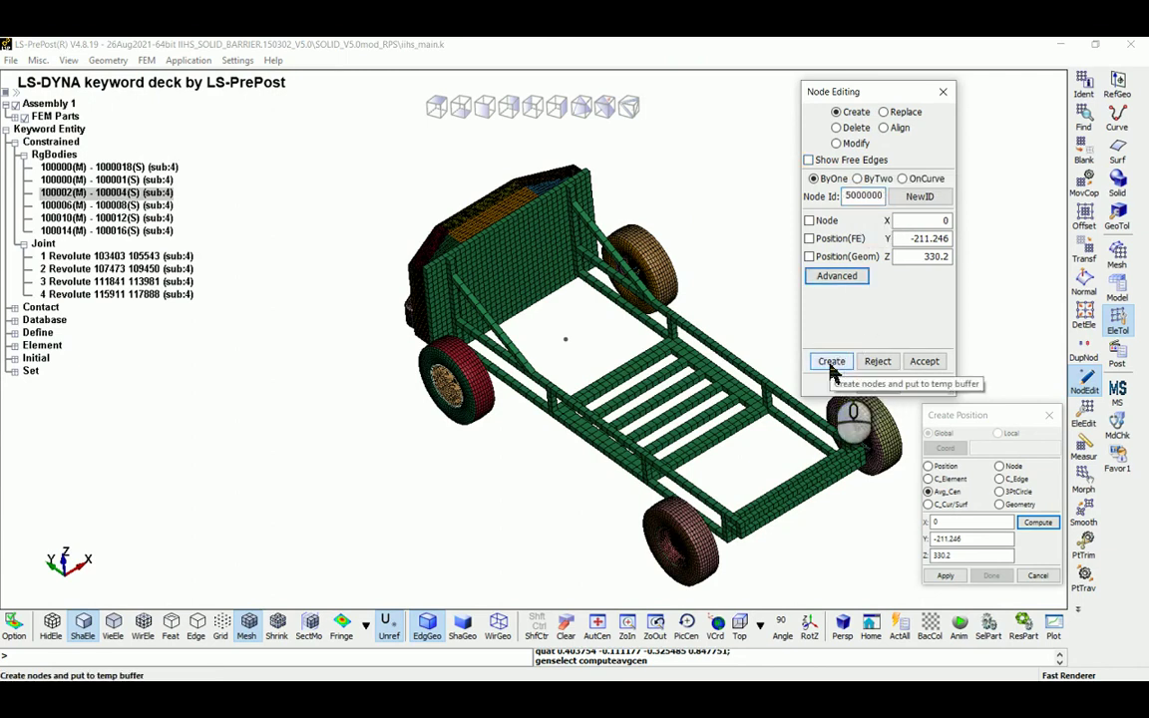
{"action": "left_click", "coordinate": [921, 362]}
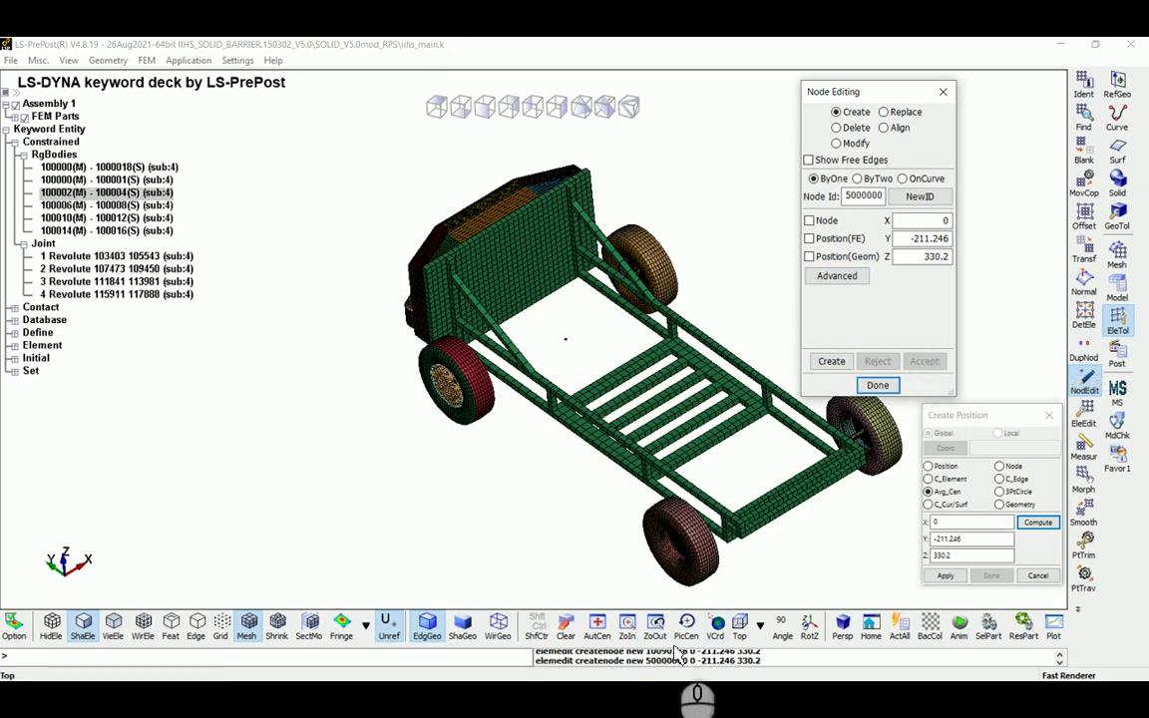
{"action": "left_click", "coordinate": [881, 387]}
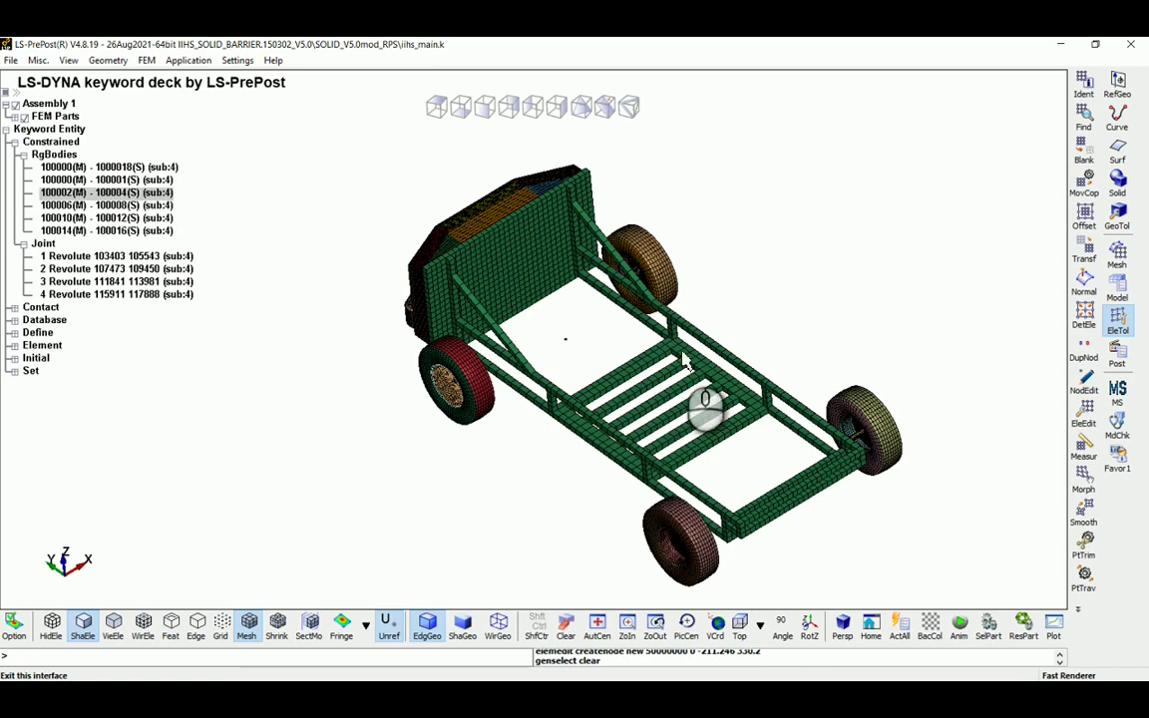
{"action": "left_click", "coordinate": [170, 205]}
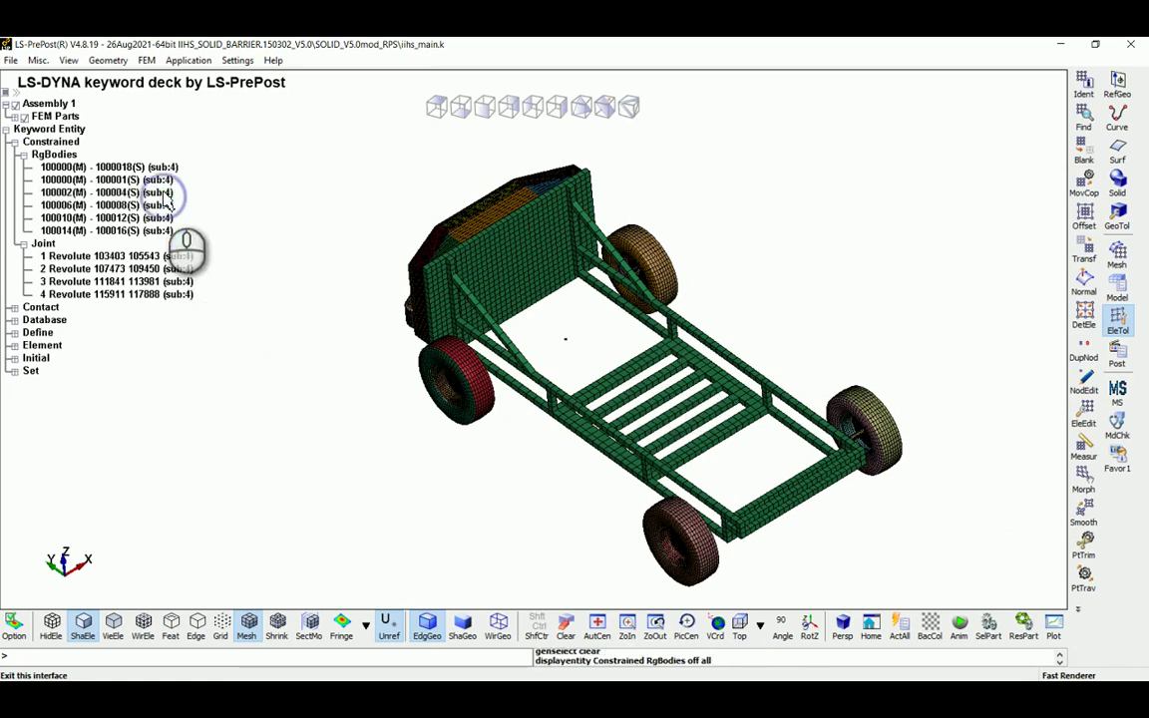
Find the ELEMENT_MASS keyword among all available keywords and open its input form.
{"action": "left_click", "coordinate": [1119, 281]}
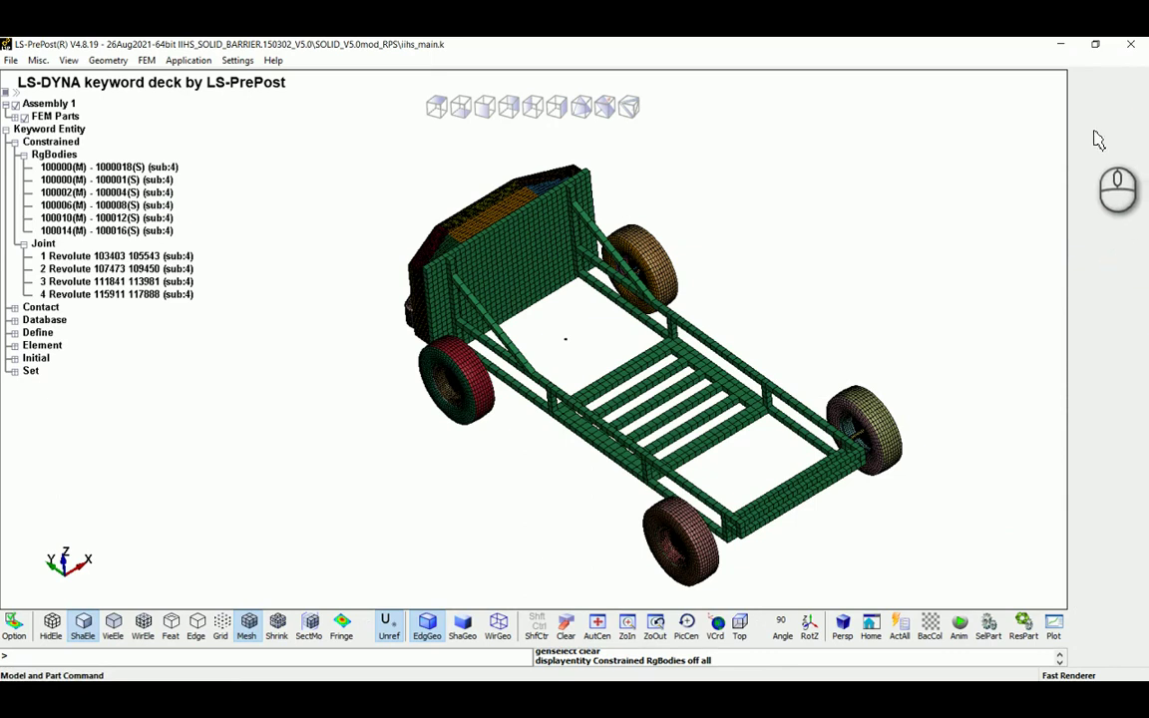
{"action": "left_click", "coordinate": [1089, 118]}
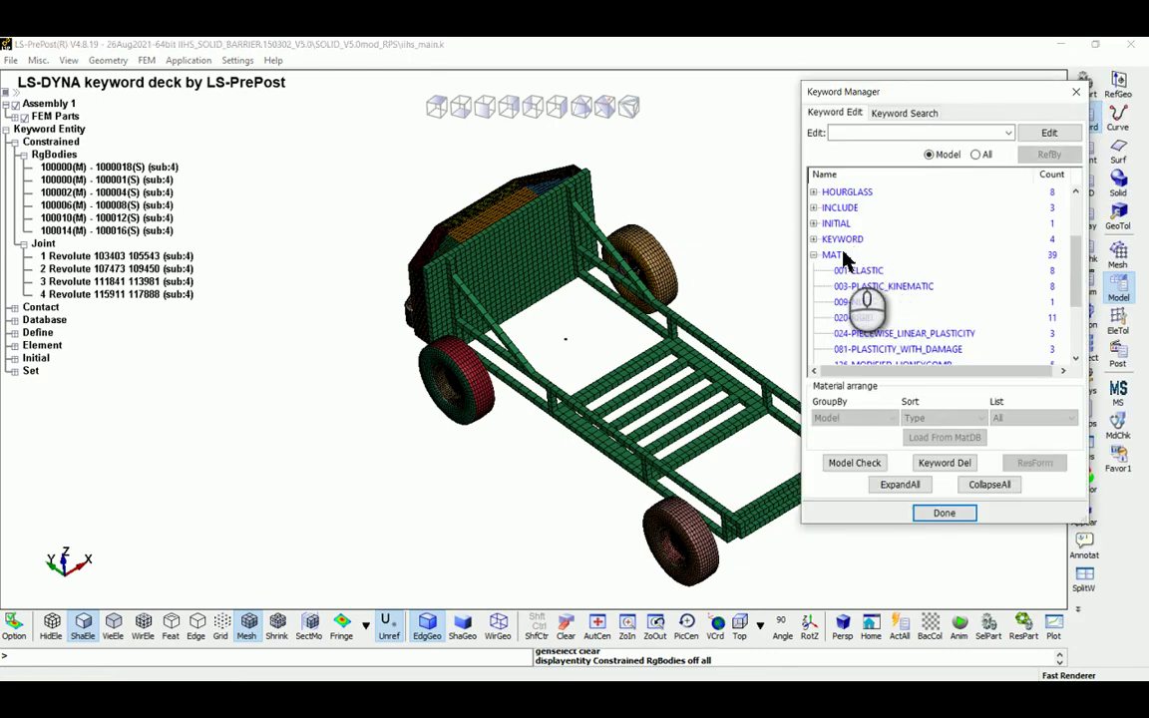
{"action": "double_click", "coordinate": [830, 255]}
{"action": "left_click", "coordinate": [976, 154]}
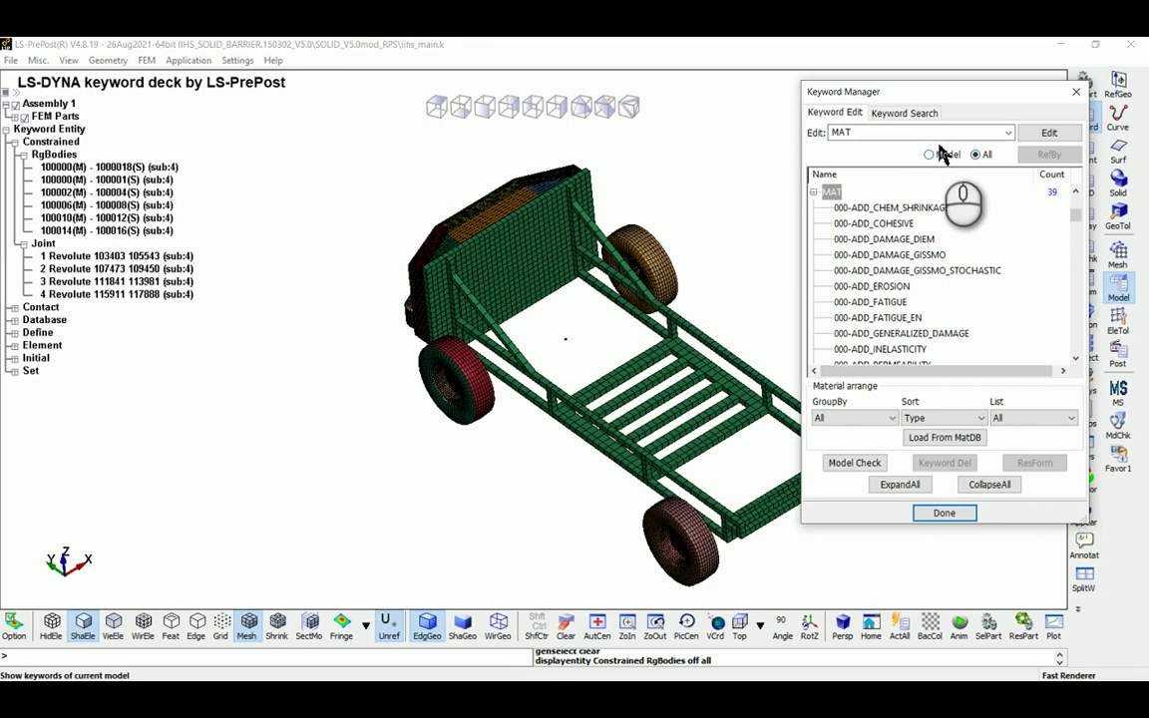
{"action": "double_click", "coordinate": [935, 136]}
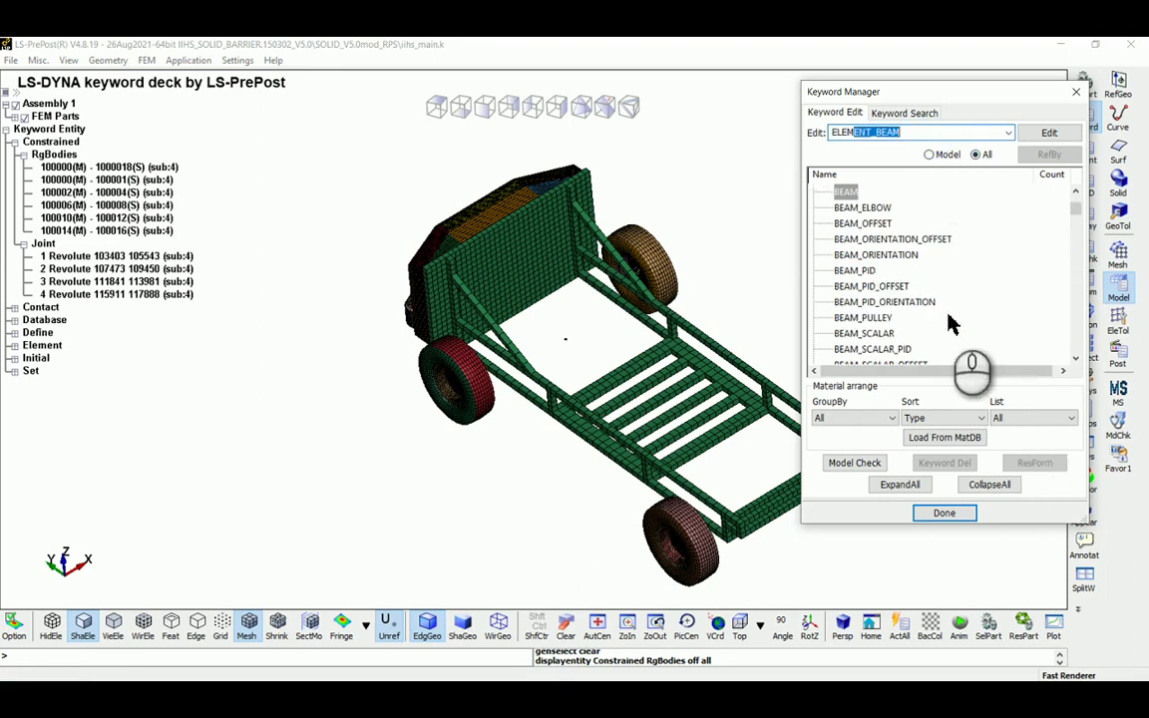
{"action": "scroll", "coordinate": [947, 309], "scroll_direction": "down", "scroll_amount": 8}
{"action": "scroll", "coordinate": [952, 304], "scroll_direction": "down", "scroll_amount": 3}
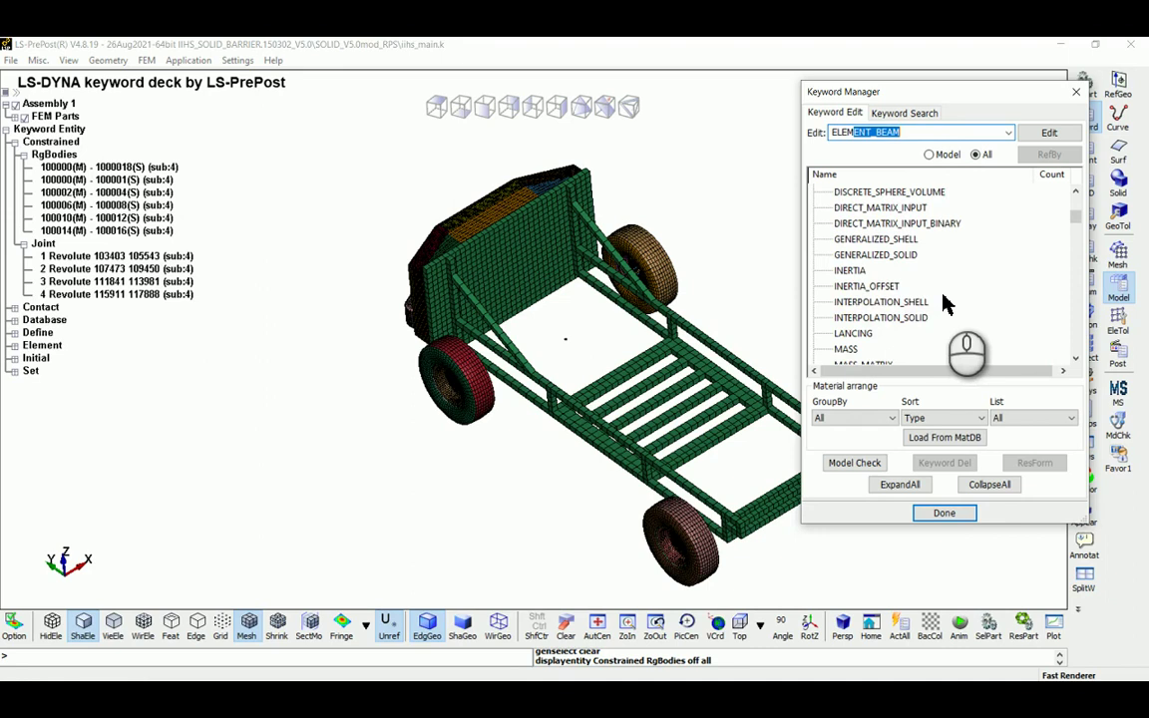
{"action": "double_click", "coordinate": [845, 302]}
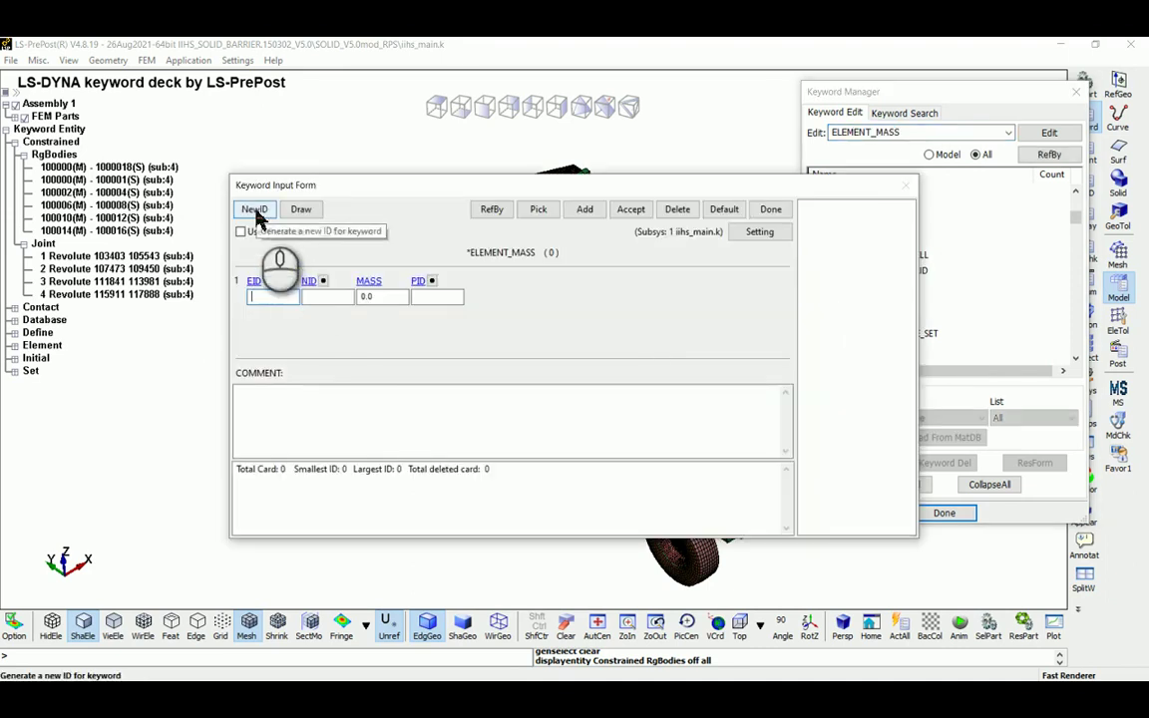
Define a mass element with EID 50000000 on node 50000000 with a mass of 2.66, and accept the card.
{"action": "left_click", "coordinate": [268, 296]}
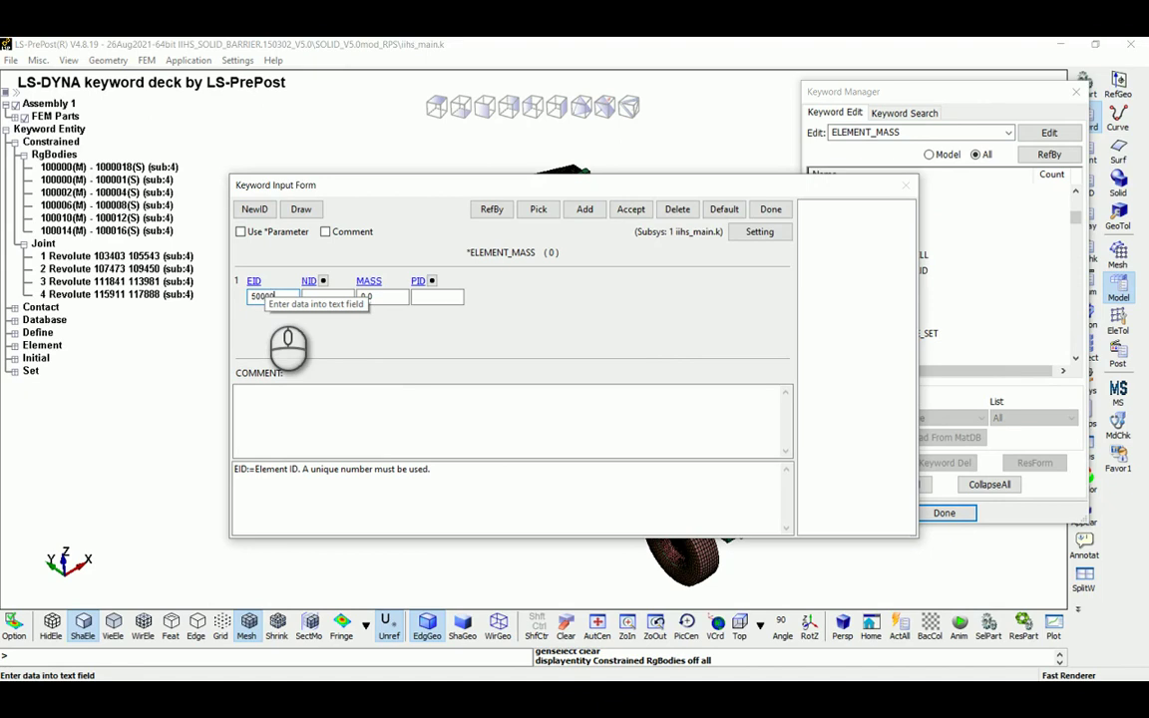
{"action": "left_click", "coordinate": [313, 297]}
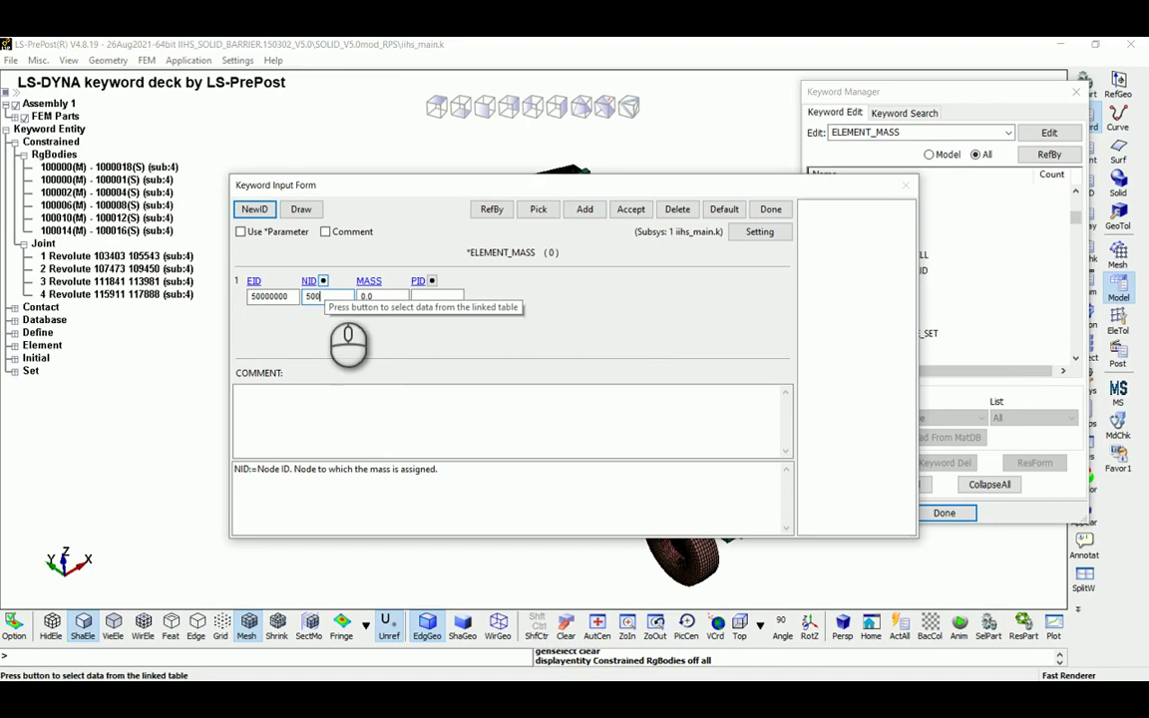
{"action": "type", "text": "50000000"}
{"action": "left_click", "coordinate": [387, 296]}
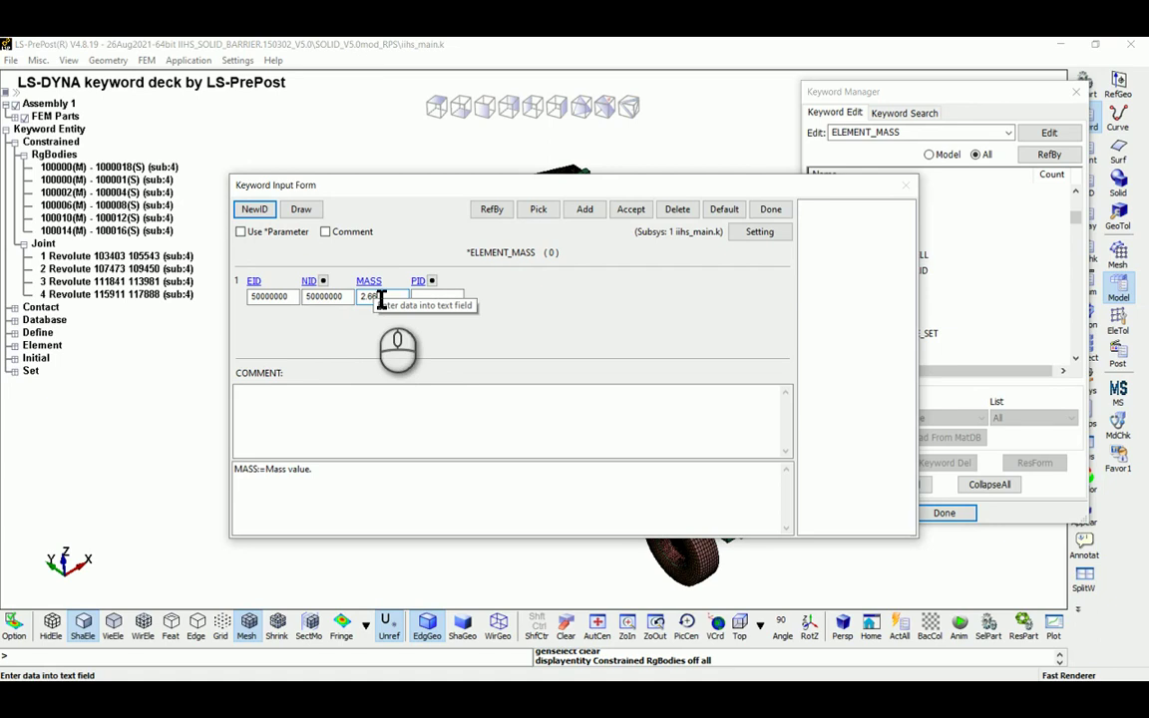
{"action": "left_click", "coordinate": [630, 210]}
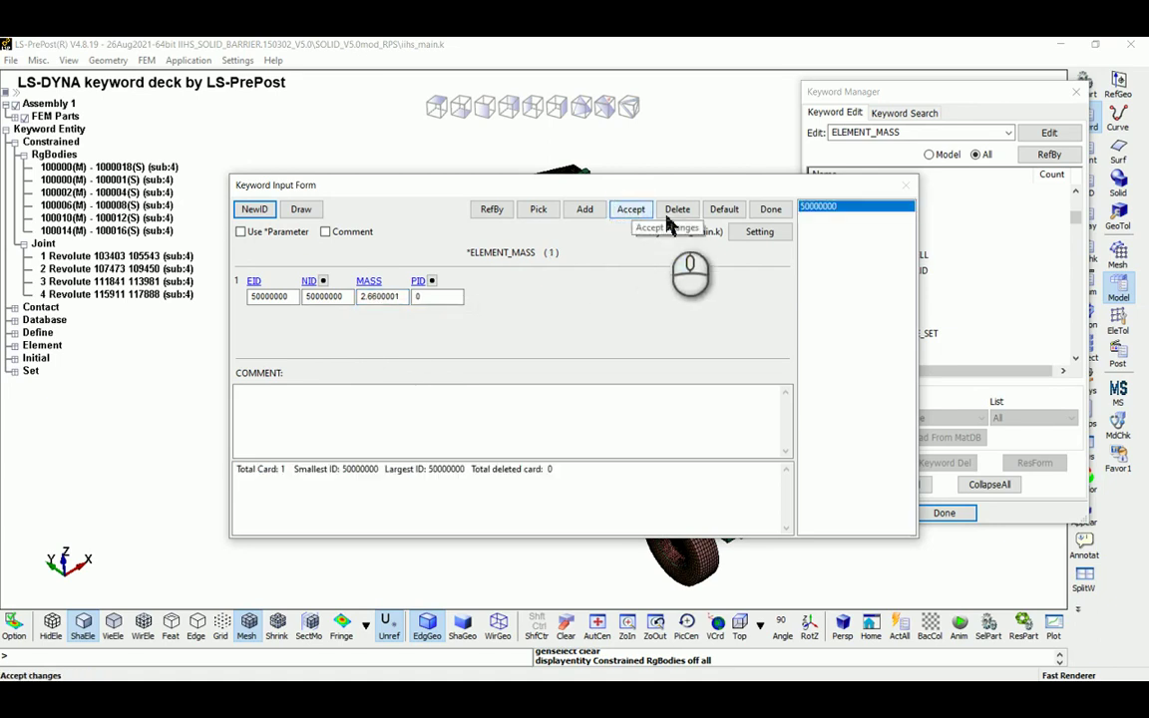
{"action": "left_click", "coordinate": [770, 210]}
{"action": "left_click", "coordinate": [943, 512]}
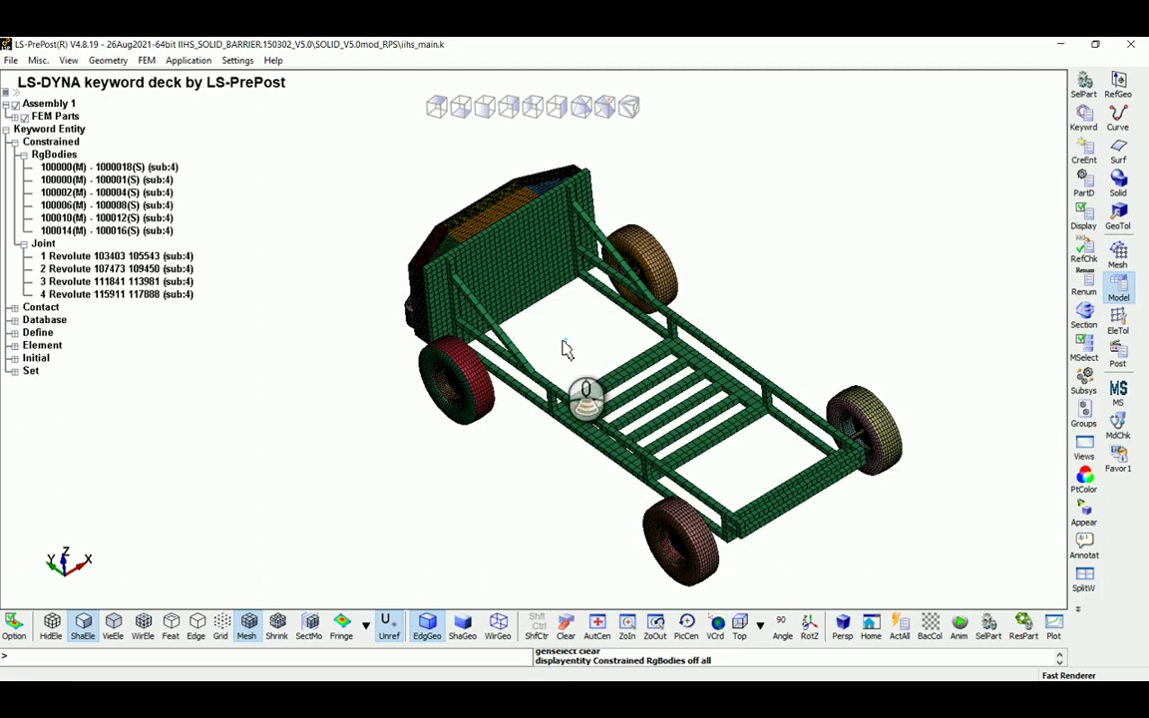
Examine the position of the mass node relative to the cart frame from several angles and distances.
{"action": "scroll", "coordinate": [566, 346], "scroll_direction": "up", "scroll_amount": 3}
{"action": "scroll", "coordinate": [618, 349], "scroll_direction": "down", "scroll_amount": 2}
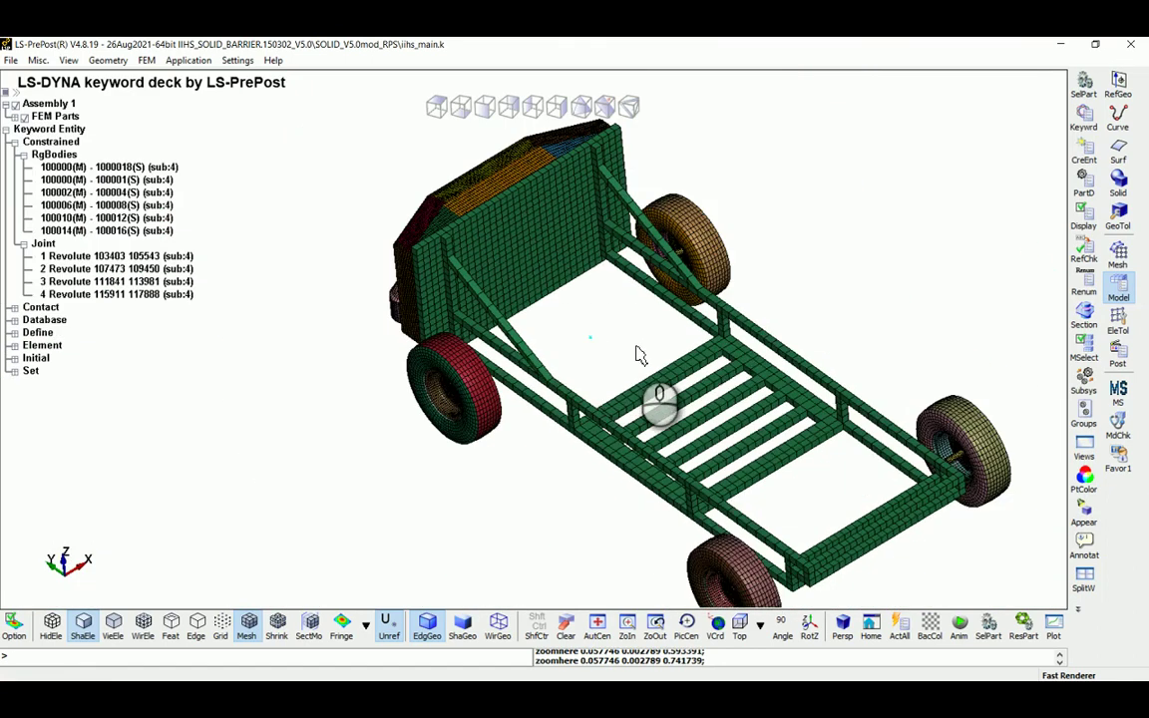
{"action": "mouse_move", "coordinate": [630, 317]}
{"action": "left_mouse_down"}
{"action": "mouse_move", "coordinate": [626, 299]}
{"action": "mouse_move", "coordinate": [620, 307]}
{"action": "left_mouse_up"}
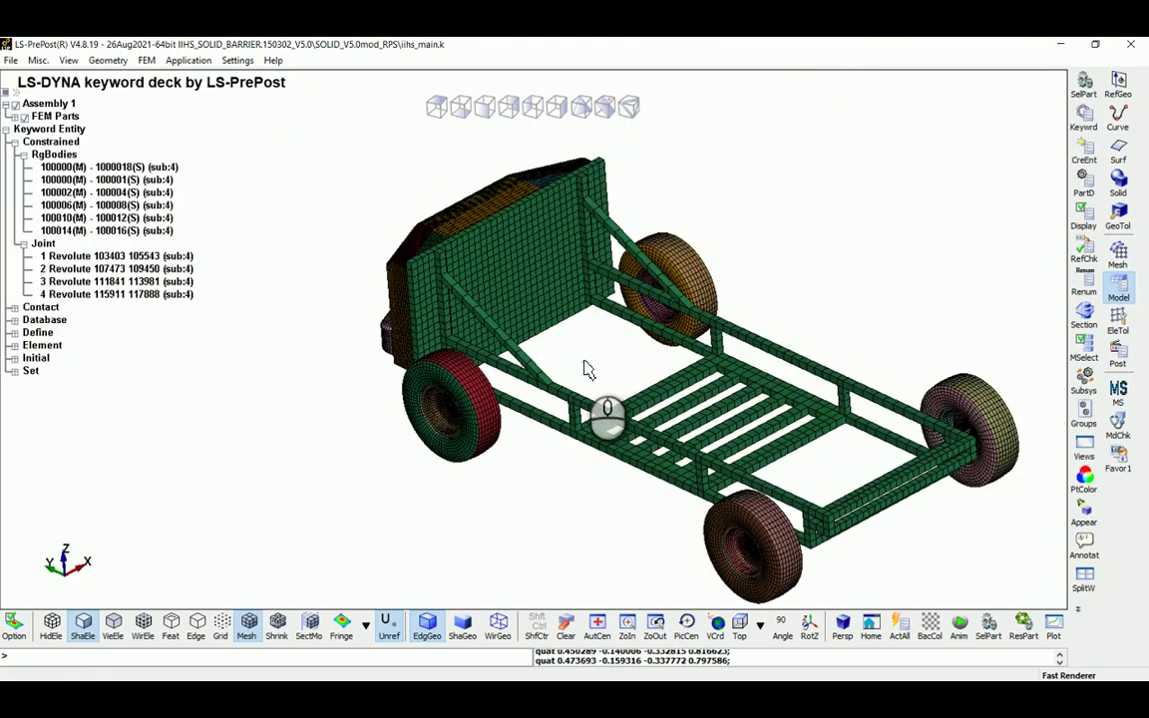
{"action": "mouse_move", "coordinate": [606, 351]}
{"action": "left_mouse_down"}
{"action": "mouse_move", "coordinate": [638, 327]}
{"action": "mouse_move", "coordinate": [620, 364]}
{"action": "mouse_move", "coordinate": [576, 361]}
{"action": "left_mouse_up"}
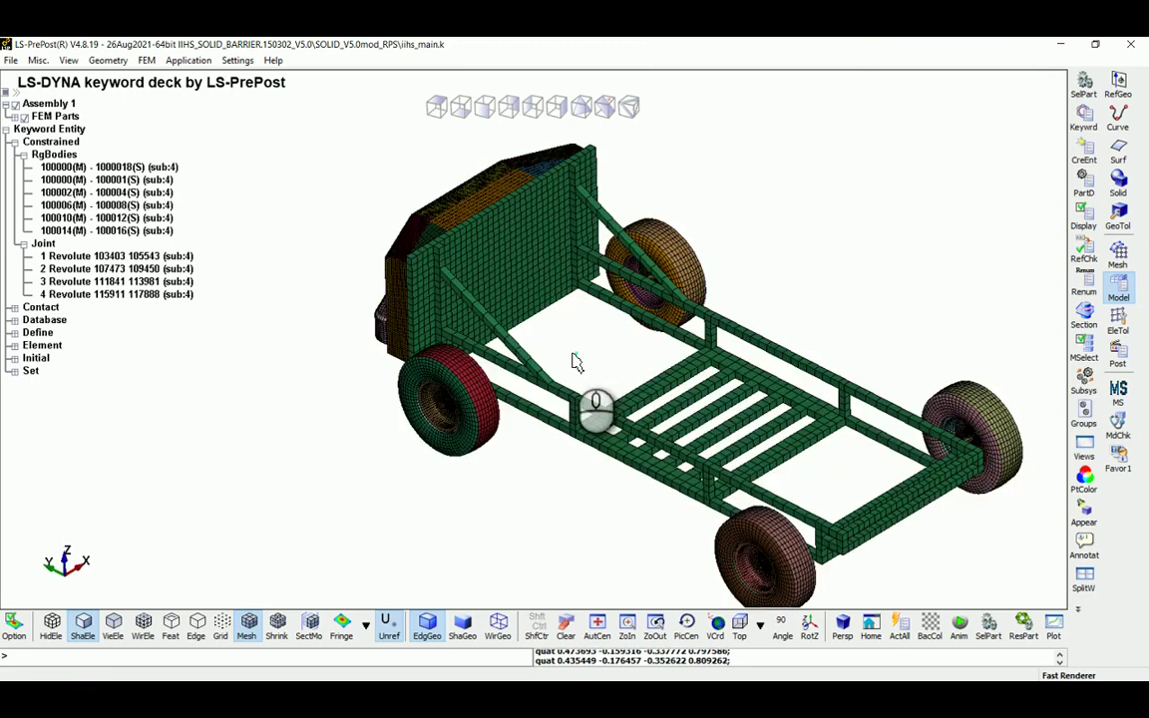
{"action": "scroll", "coordinate": [577, 363], "scroll_direction": "up", "scroll_amount": 5}
{"action": "scroll", "coordinate": [595, 355], "scroll_direction": "down", "scroll_amount": 6}
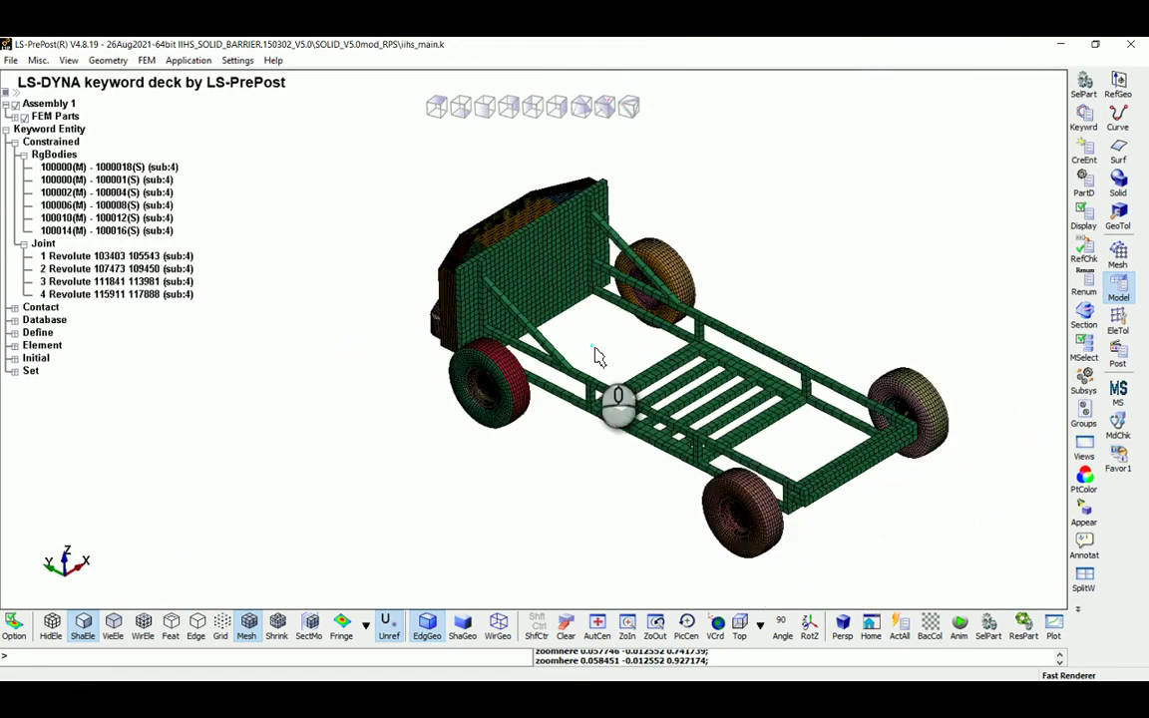
{"action": "middle_click_drag", "start_coordinate": [684, 355], "coordinate": [587, 315]}
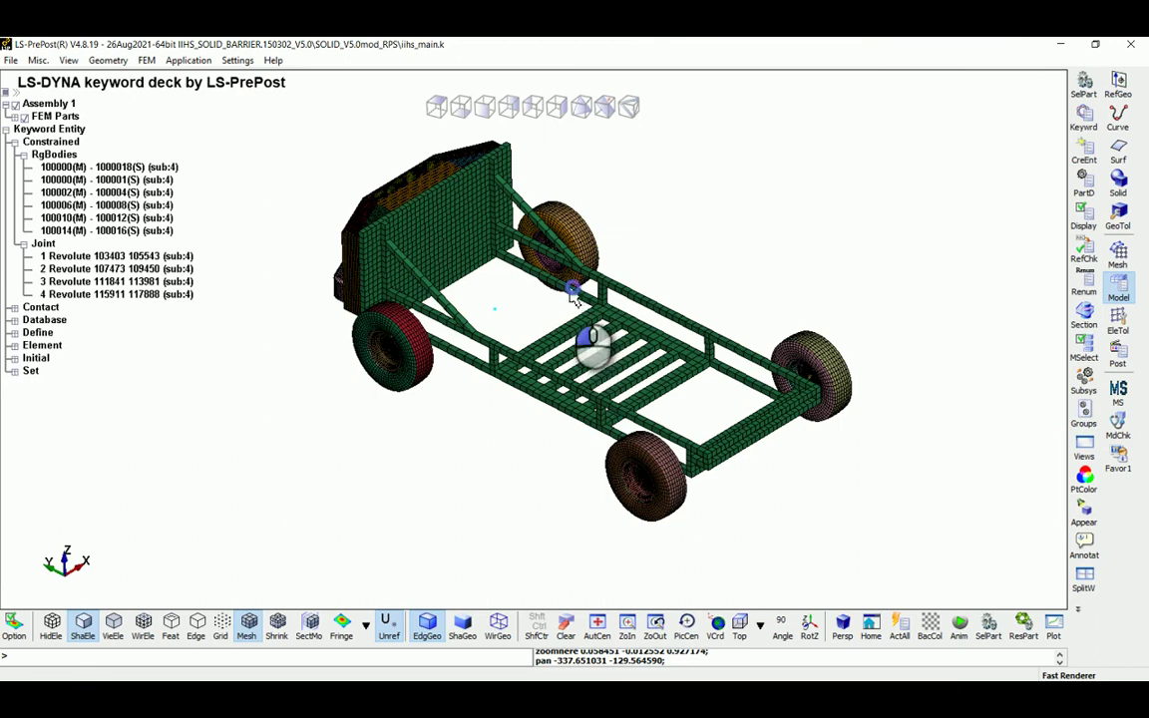
{"action": "mouse_move", "coordinate": [543, 299]}
{"action": "left_mouse_down"}
{"action": "mouse_move", "coordinate": [528, 304]}
{"action": "mouse_move", "coordinate": [536, 323]}
{"action": "left_mouse_up"}
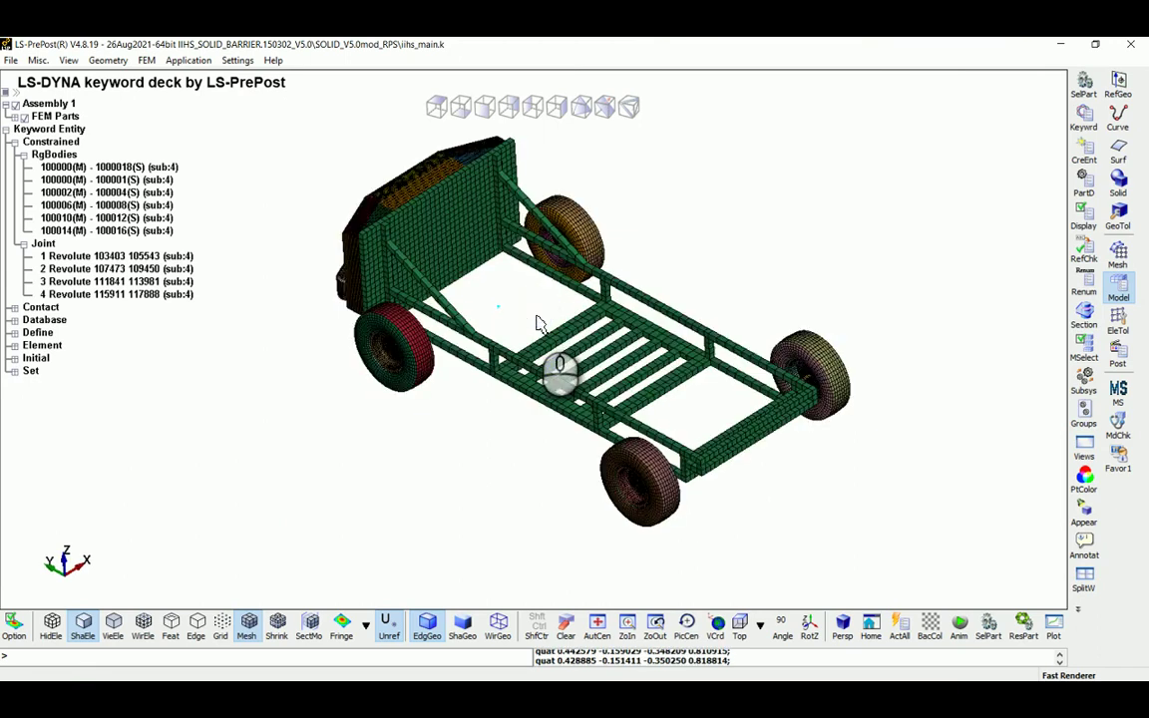
Measure the total mass of all active parts of the cart.
{"action": "left_click", "coordinate": [1117, 329]}
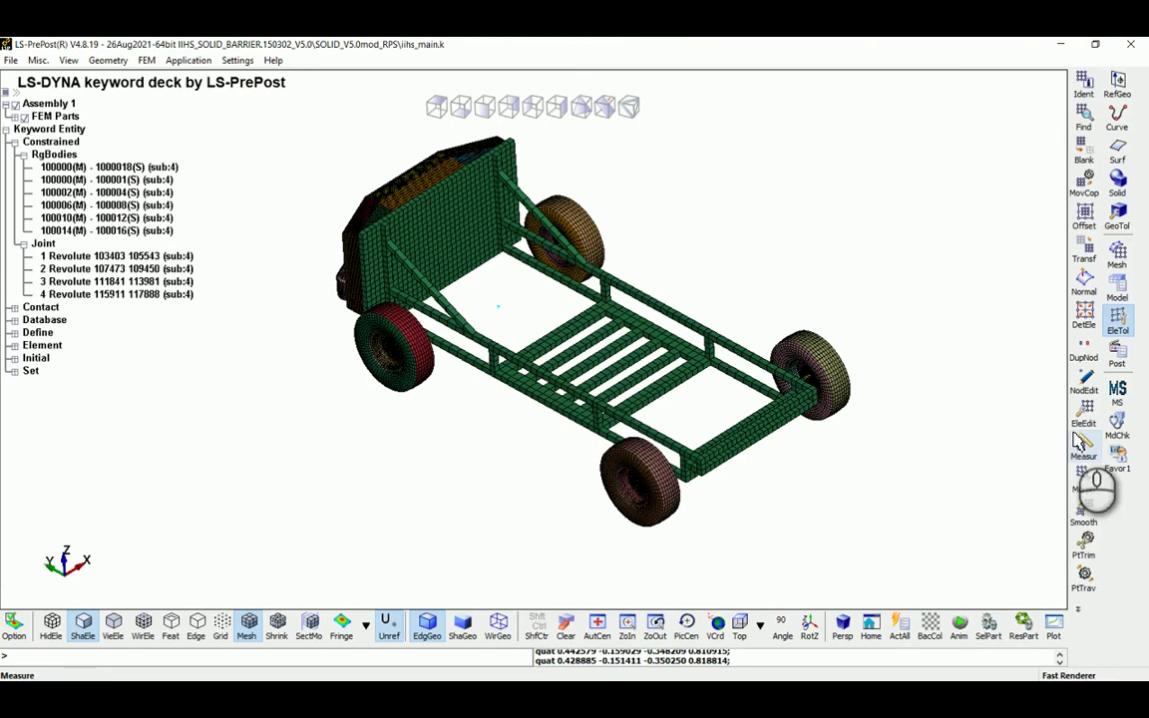
{"action": "left_click", "coordinate": [1090, 453]}
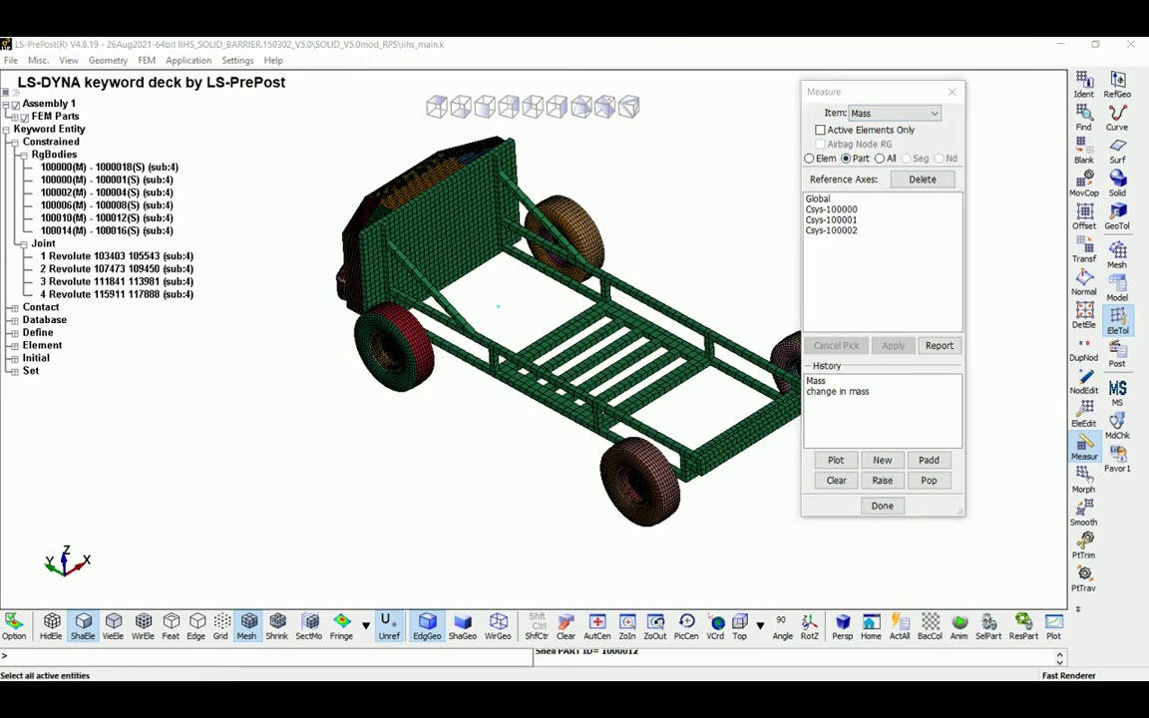
{"action": "left_click", "coordinate": [899, 626]}
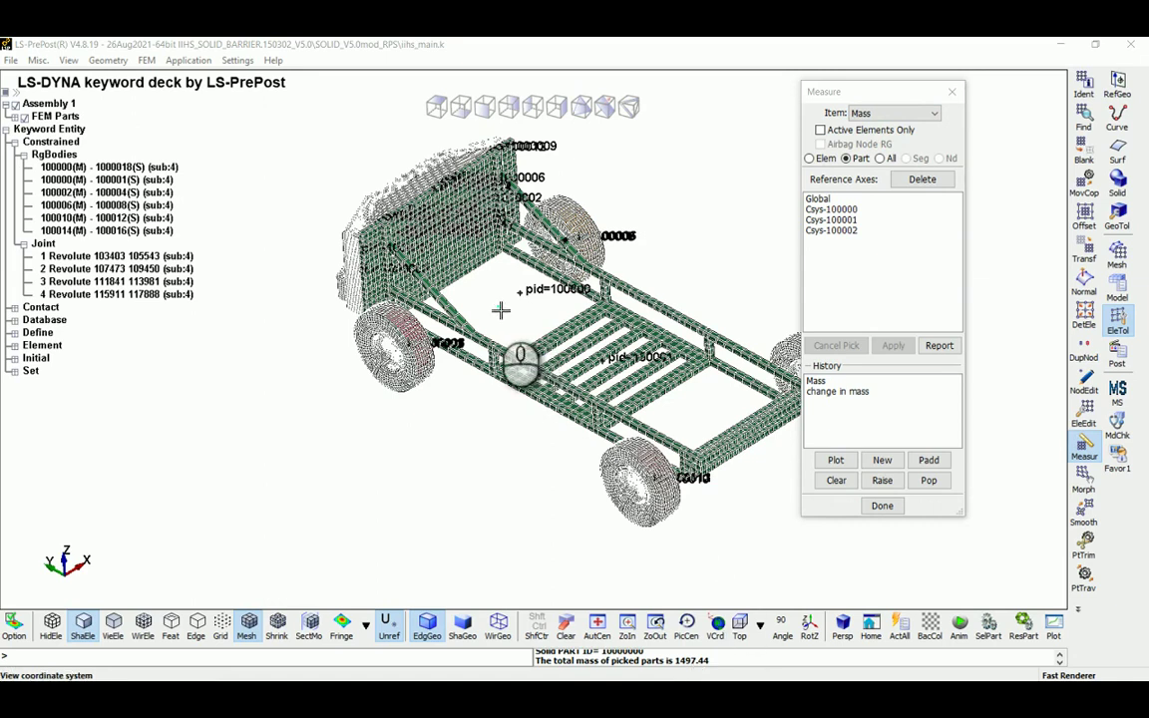
{"action": "left_click", "coordinate": [881, 506]}
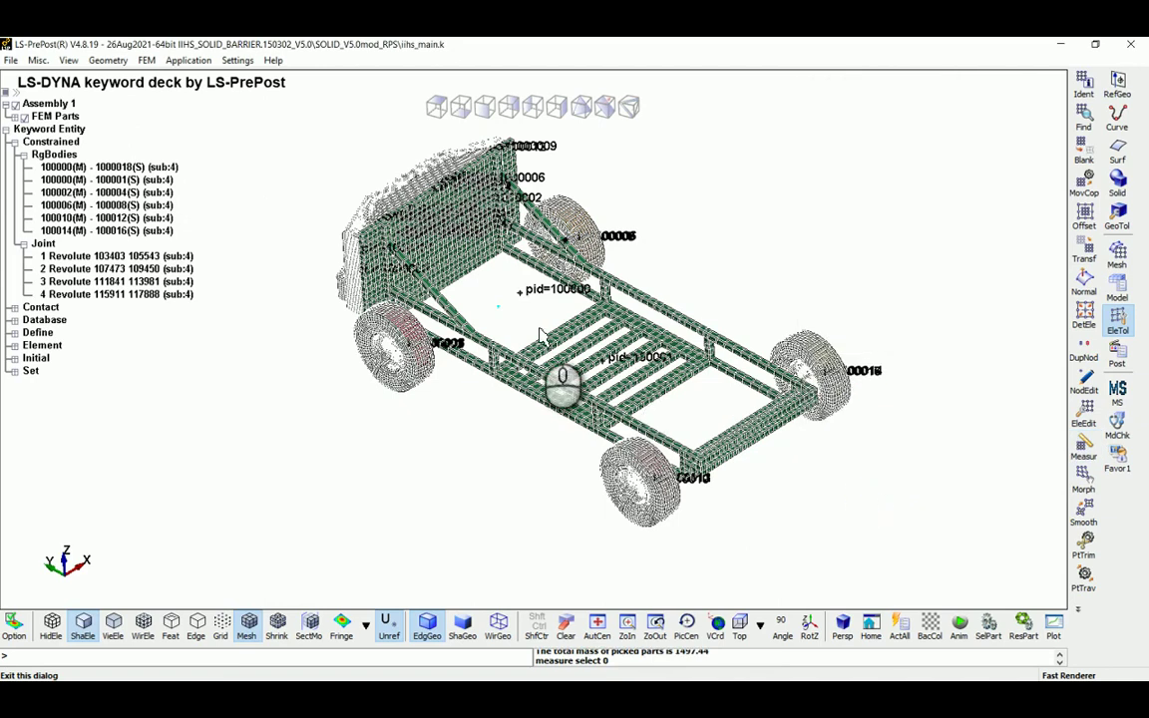
{"action": "left_click", "coordinate": [1085, 417]}
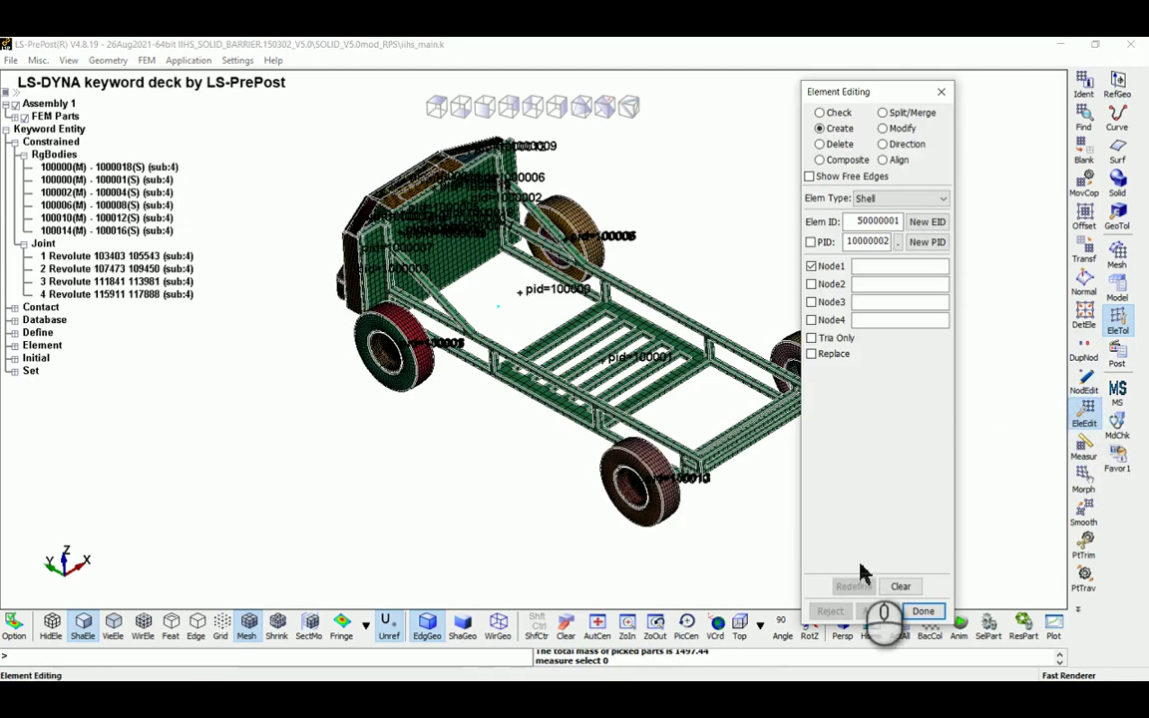
{"action": "left_click", "coordinate": [923, 611]}
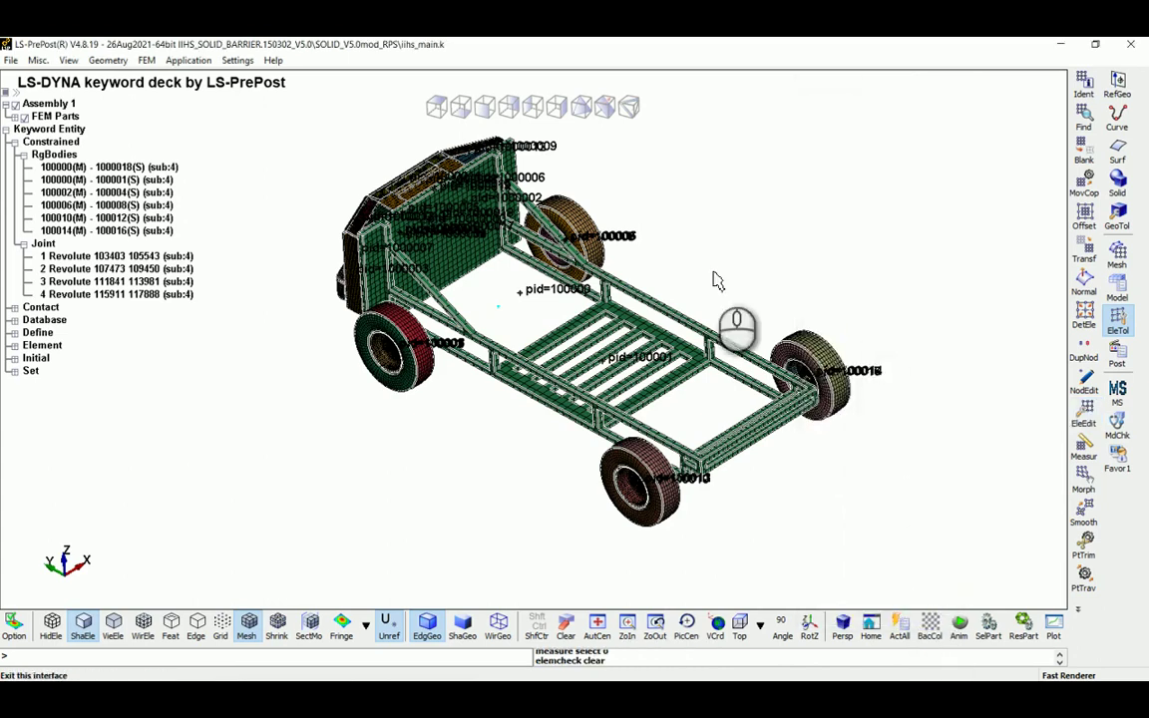
{"action": "left_click_drag", "start_coordinate": [712, 280], "coordinate": [700, 249]}
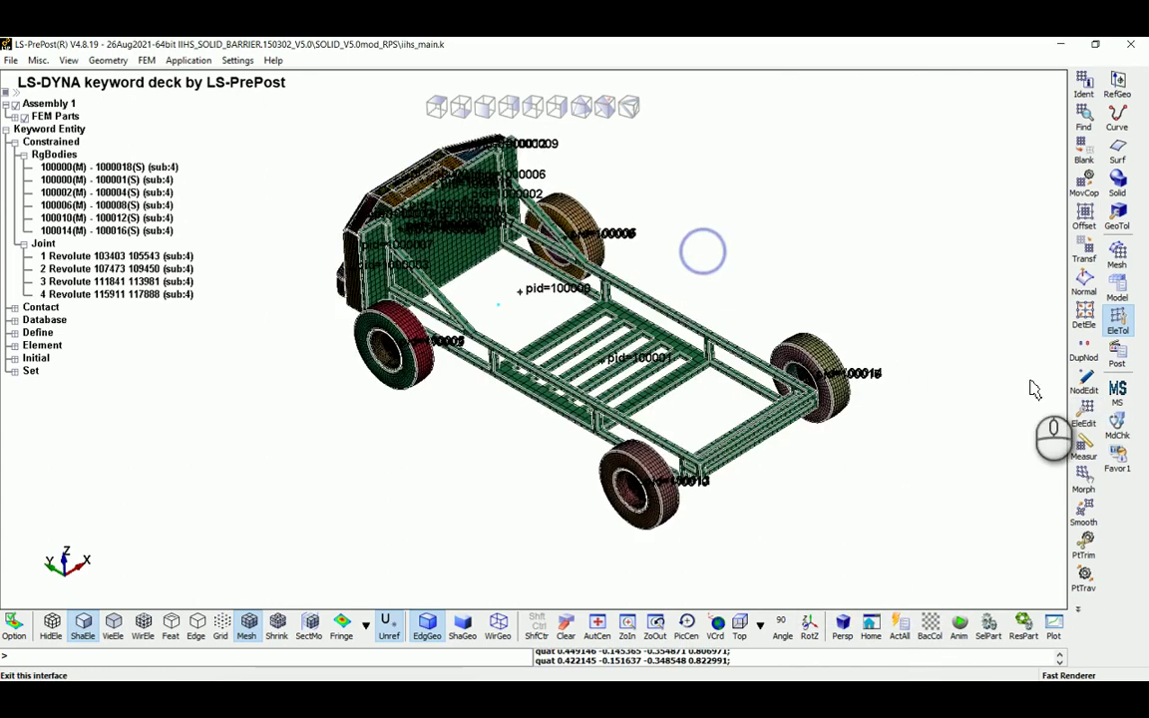
Clear the mass measurement's part selection and labels from the model.
{"action": "left_click", "coordinate": [1084, 449]}
{"action": "left_click", "coordinate": [836, 481]}
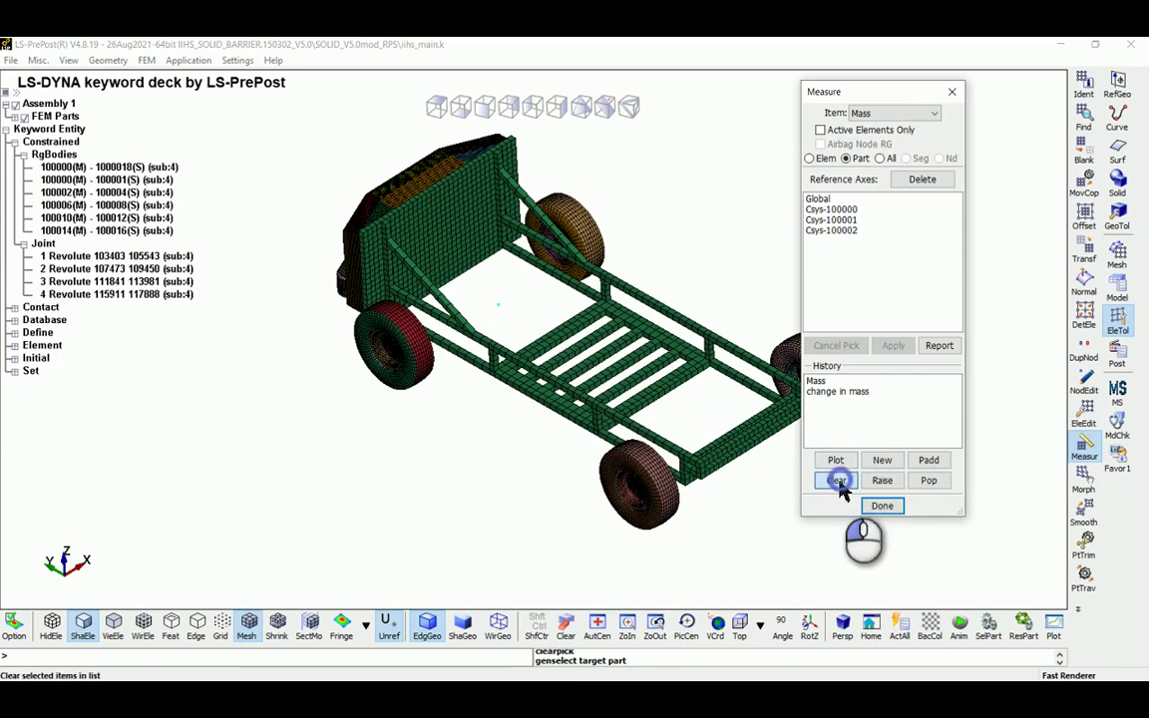
{"action": "left_click", "coordinate": [881, 506]}
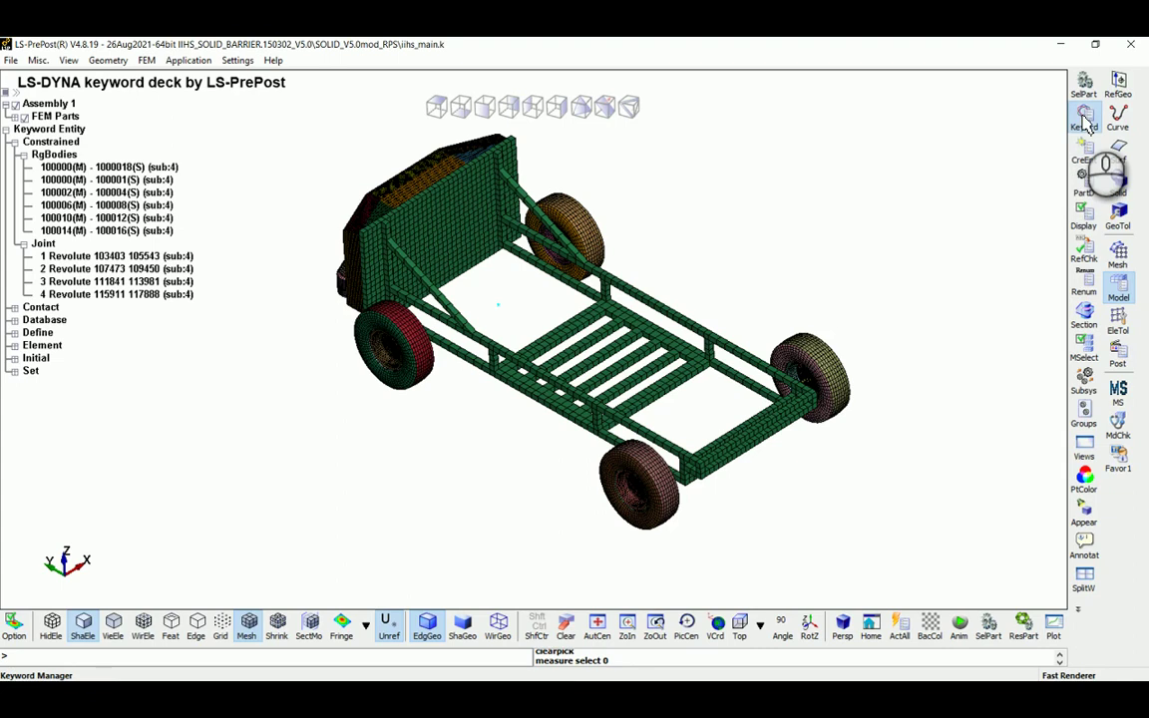
Create a CONSTRAINED_EXTRA_NODES_NODE card and link its PID to part 100000 carriage.
{"action": "left_click", "coordinate": [1085, 119]}
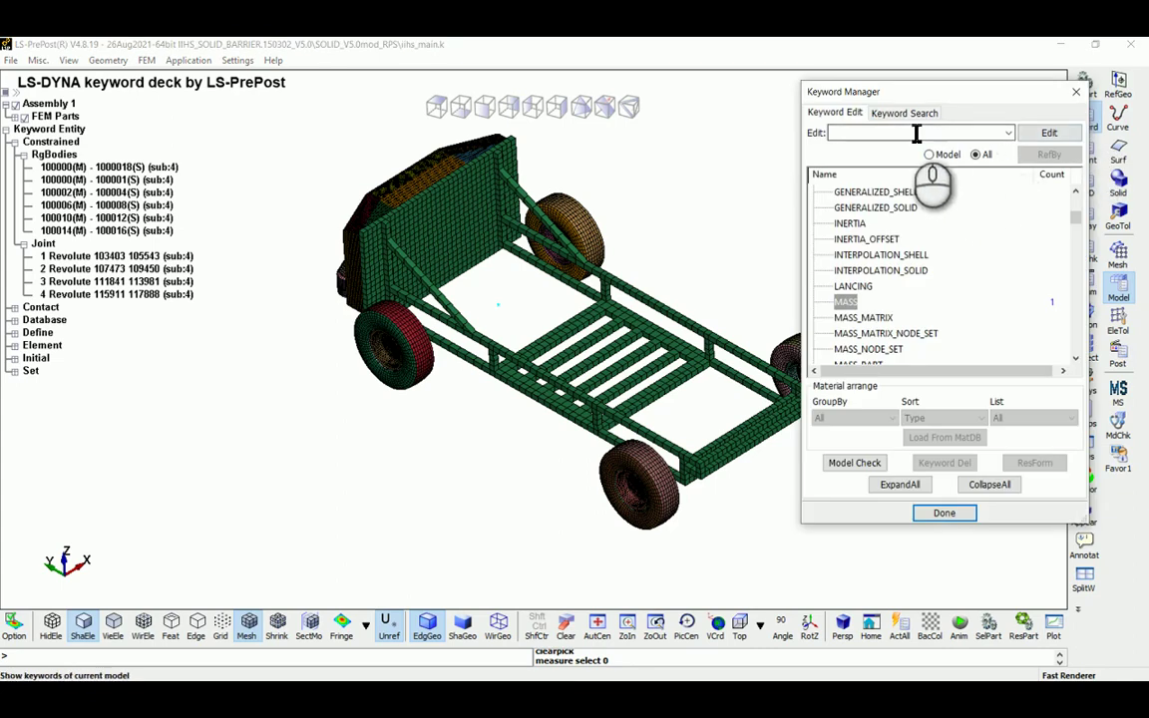
{"action": "type", "text": "CONSt"}
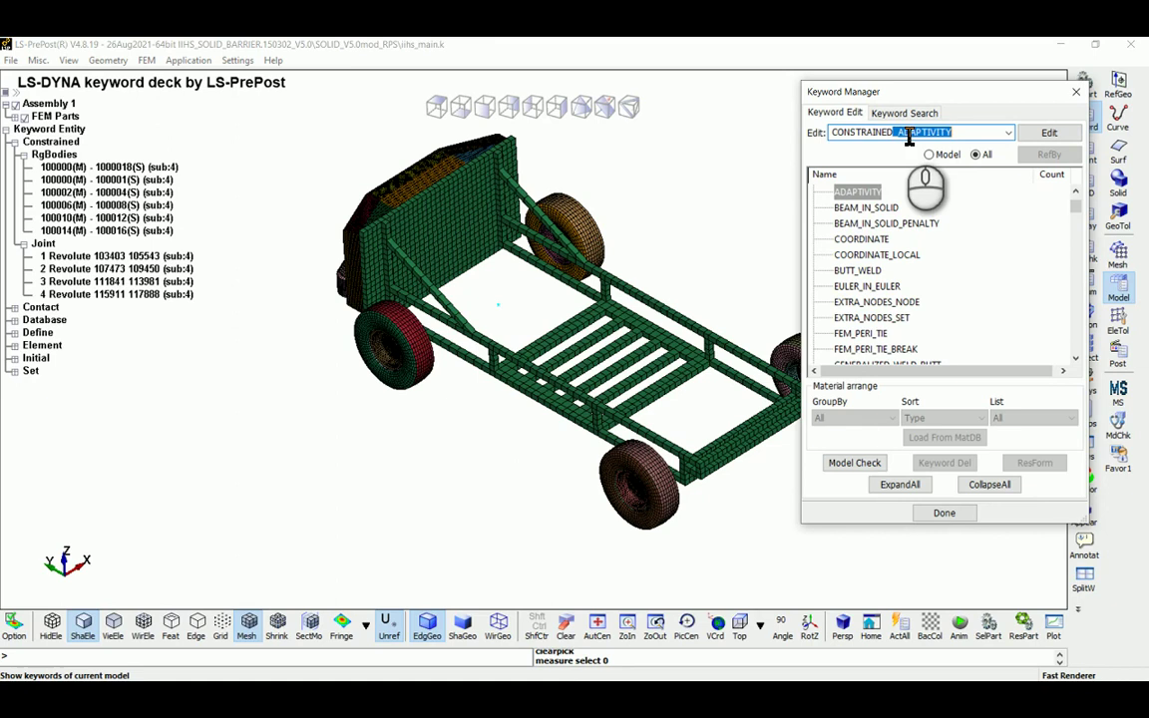
{"action": "scroll", "coordinate": [902, 294], "scroll_direction": "down", "scroll_amount": 1}
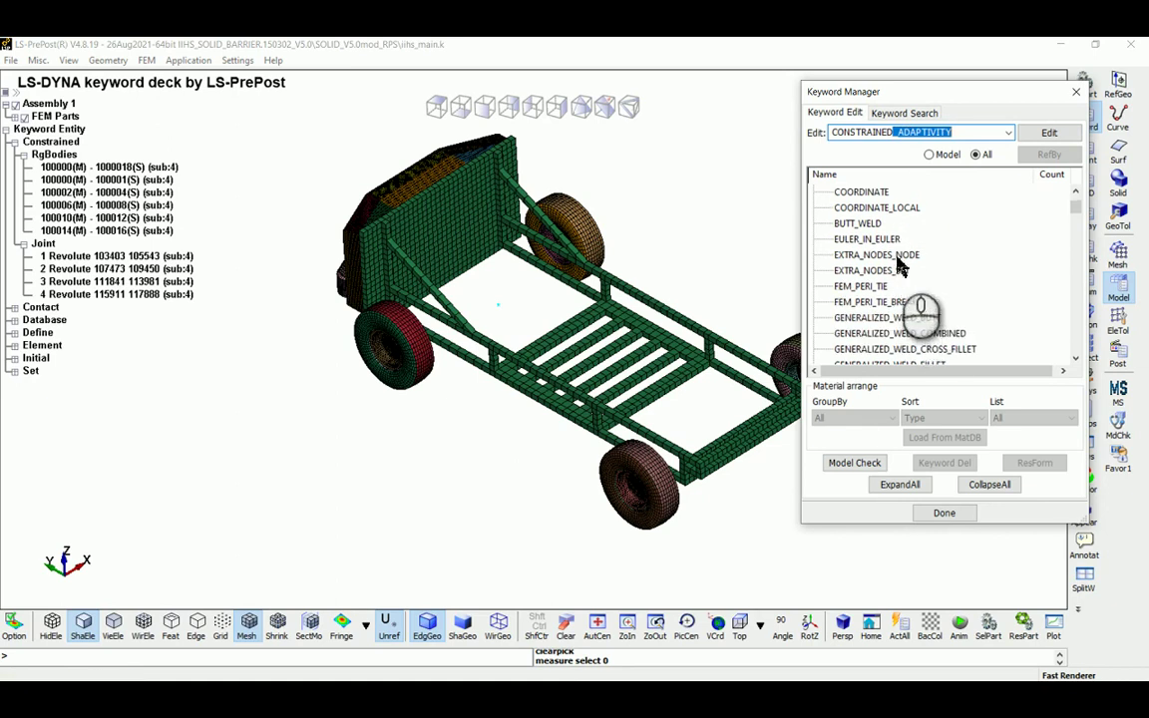
{"action": "double_click", "coordinate": [897, 256]}
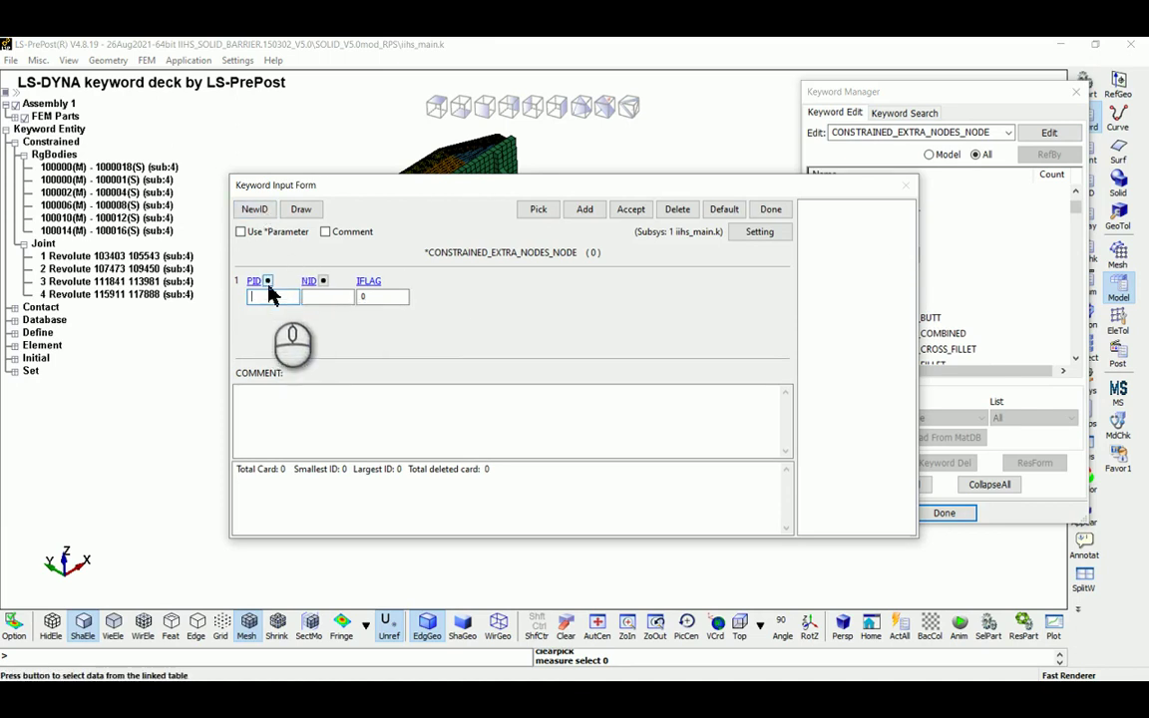
{"action": "left_click", "coordinate": [268, 283]}
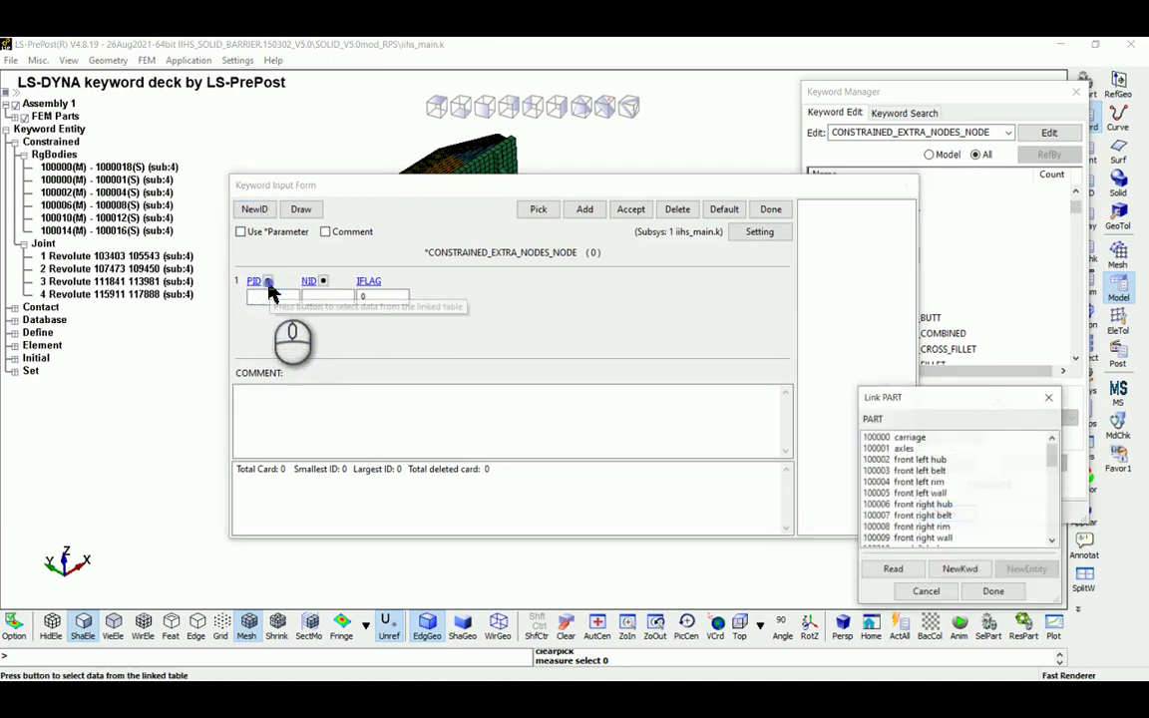
{"action": "double_click", "coordinate": [905, 437]}
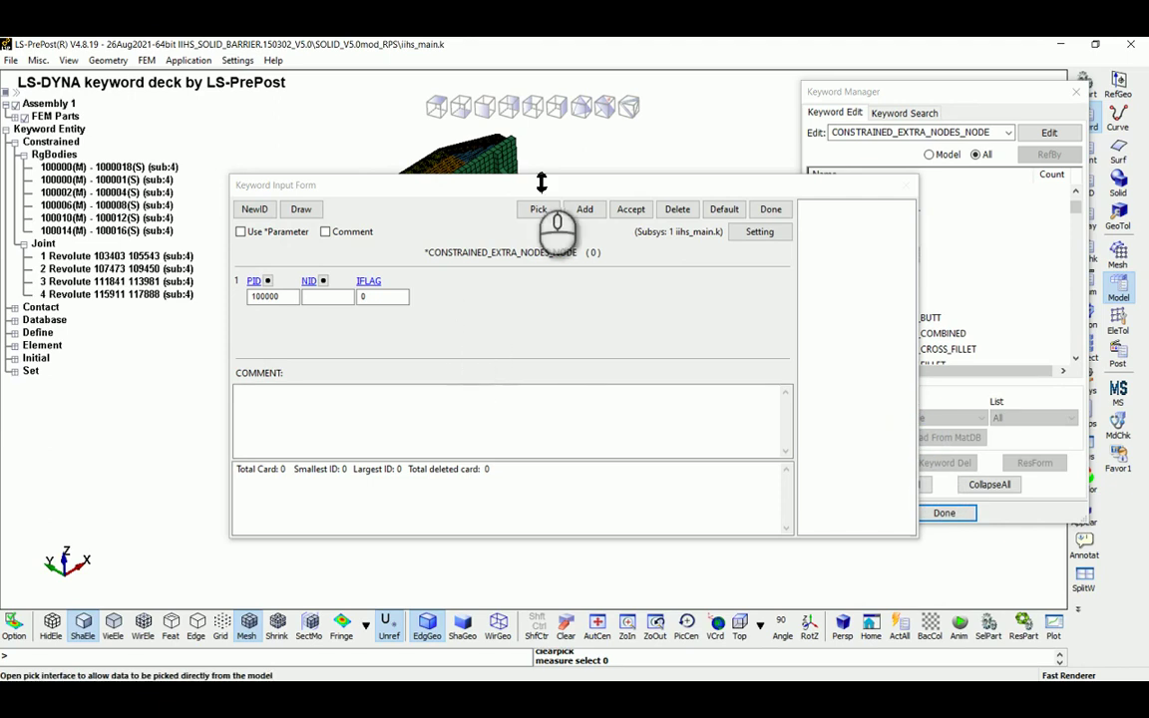
Set the extra-node card's NID to 50000000 and accept the card.
{"action": "left_click", "coordinate": [339, 298]}
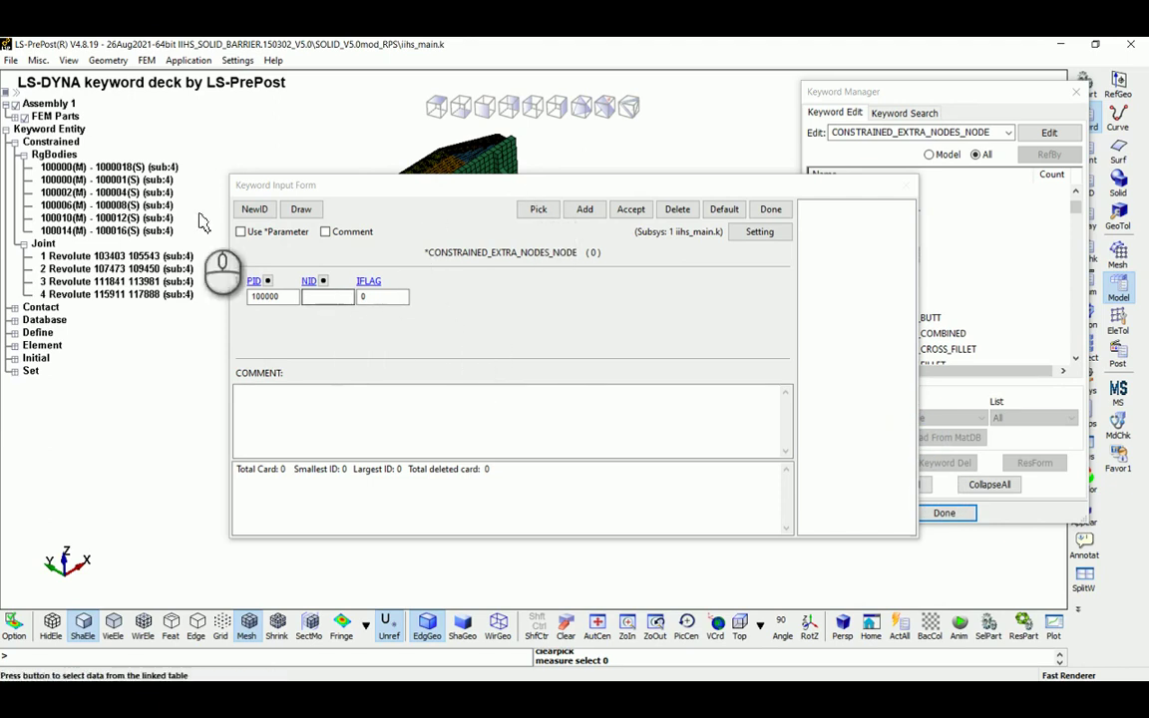
{"action": "left_click", "coordinate": [20, 132]}
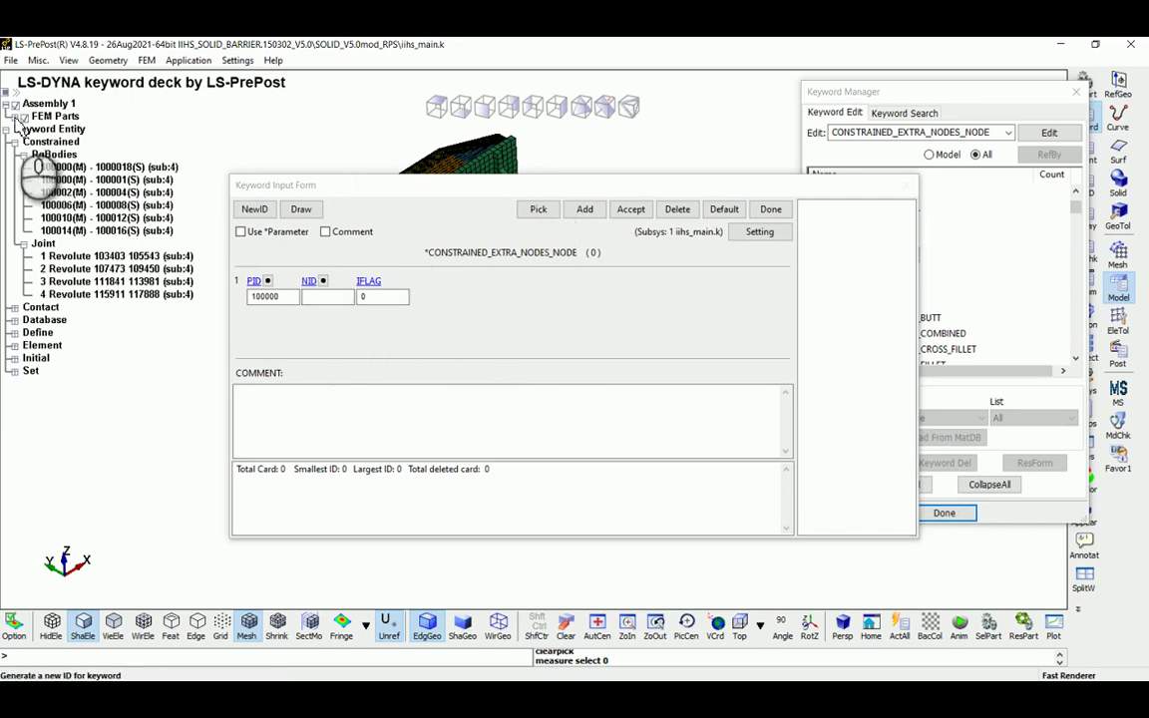
{"action": "left_click", "coordinate": [529, 188]}
{"action": "left_click_drag", "start_coordinate": [529, 187], "coordinate": [542, 261]}
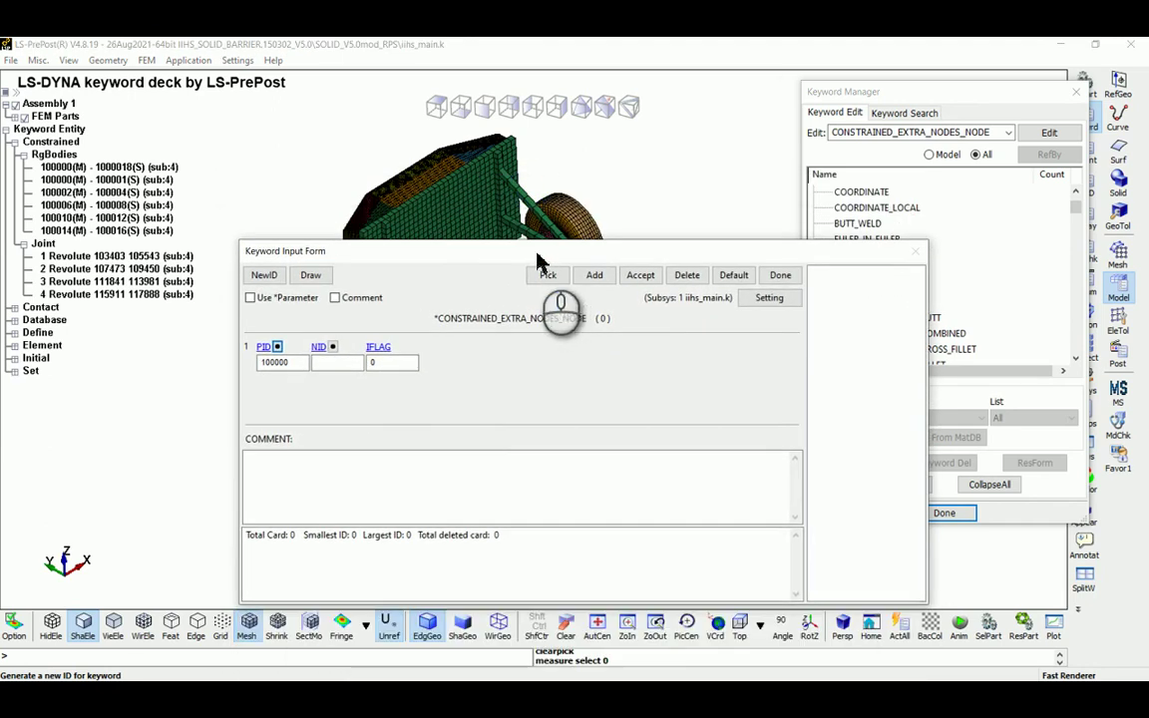
{"action": "left_click", "coordinate": [332, 362]}
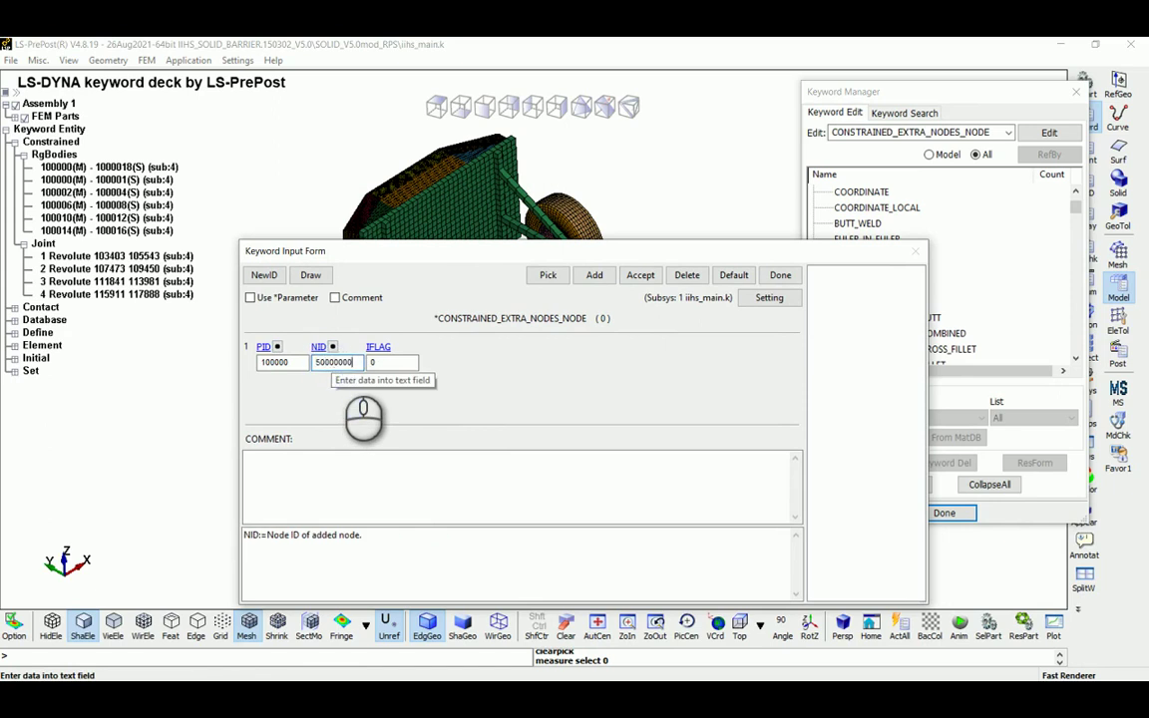
{"action": "left_click", "coordinate": [638, 276]}
Accept the extra-node card with IFLAG 0 and limit the keyword list to the keywords used in the model.
{"action": "left_click", "coordinate": [396, 366]}
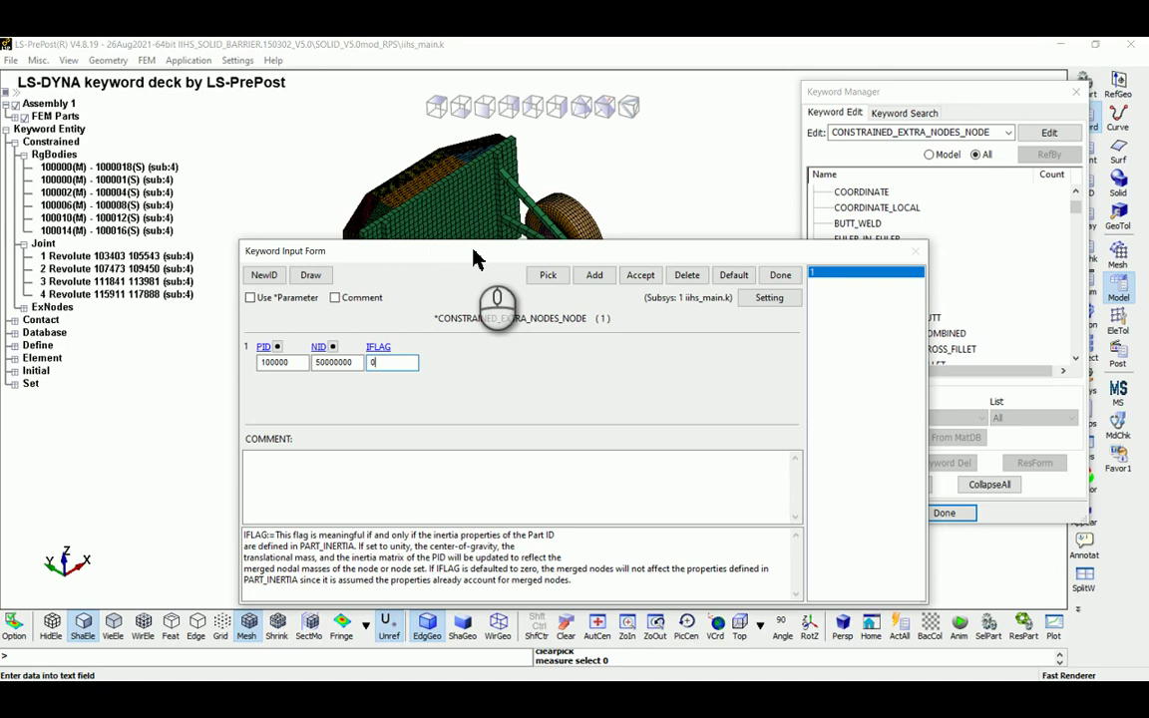
{"action": "left_click", "coordinate": [640, 276]}
{"action": "left_click", "coordinate": [786, 275]}
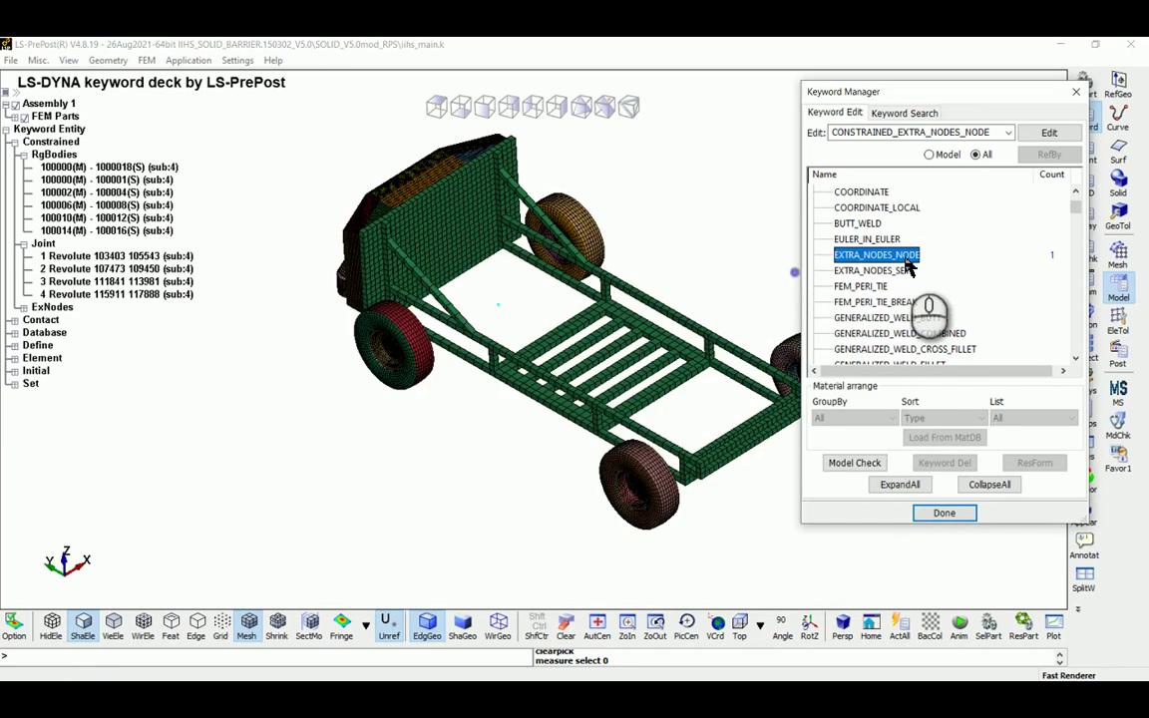
{"action": "left_click_drag", "start_coordinate": [962, 92], "coordinate": [887, 80]}
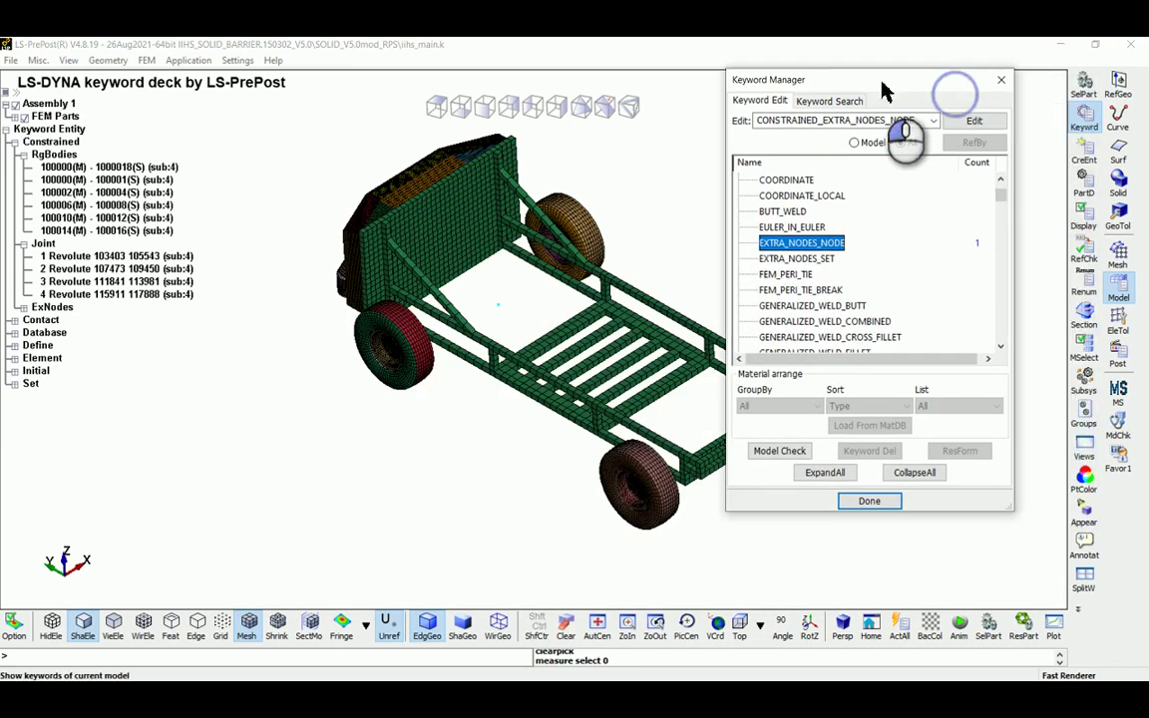
{"action": "left_click", "coordinate": [854, 142]}
Measure the total mass of all active cart parts again with the extra node attached to the carriage.
{"action": "left_click", "coordinate": [1118, 321]}
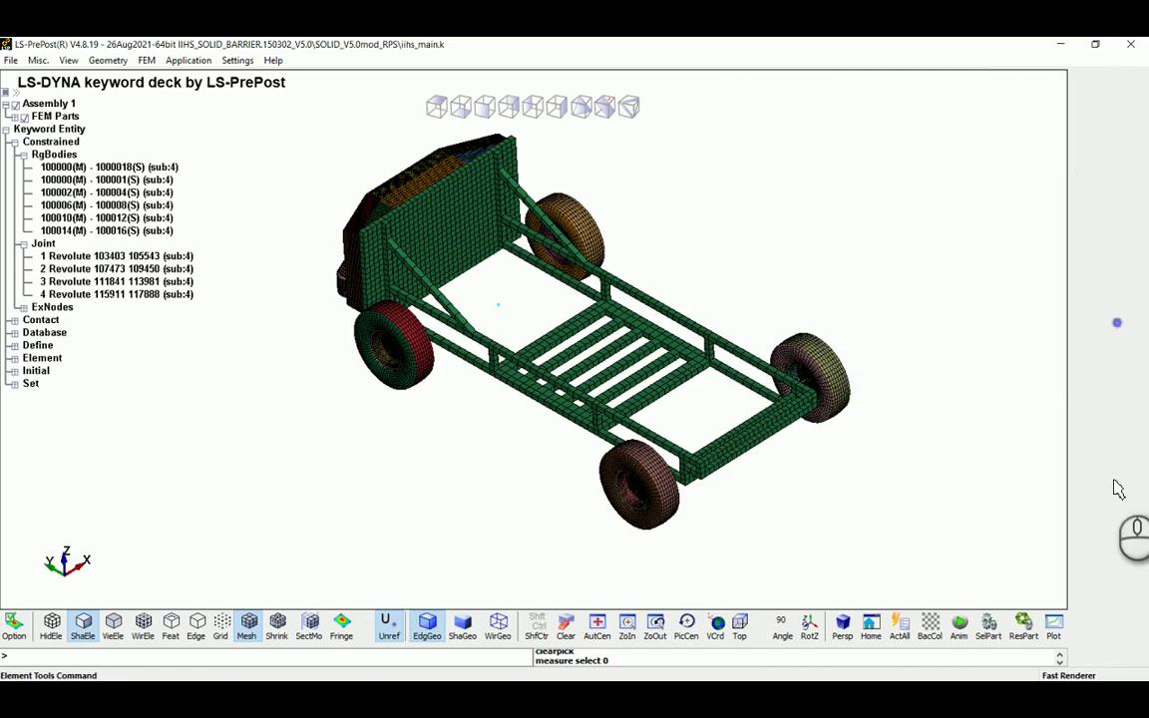
{"action": "left_click", "coordinate": [1084, 447]}
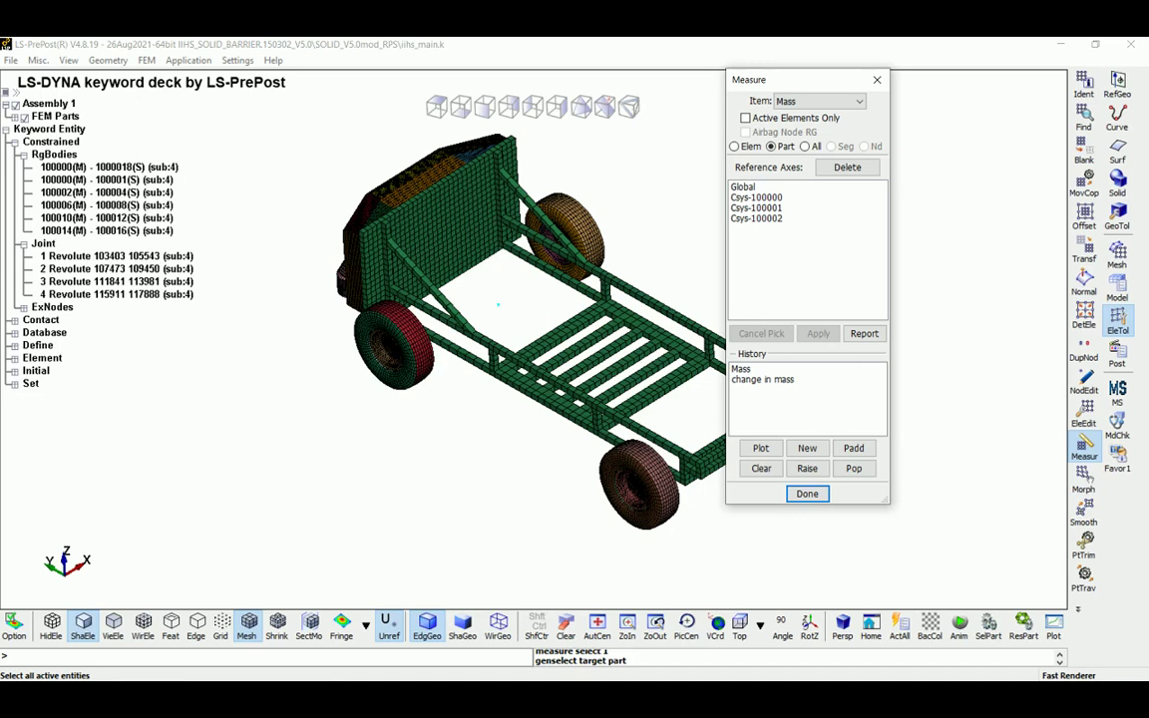
{"action": "left_click", "coordinate": [498, 304]}
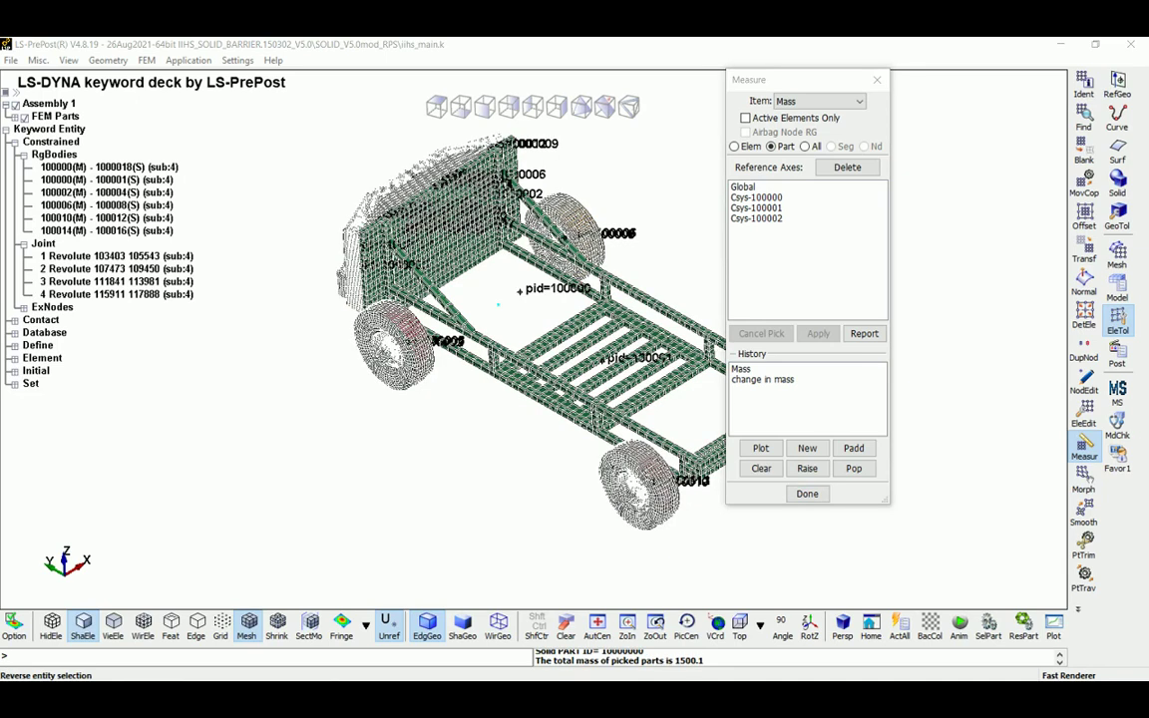
{"action": "left_click", "coordinate": [685, 626]}
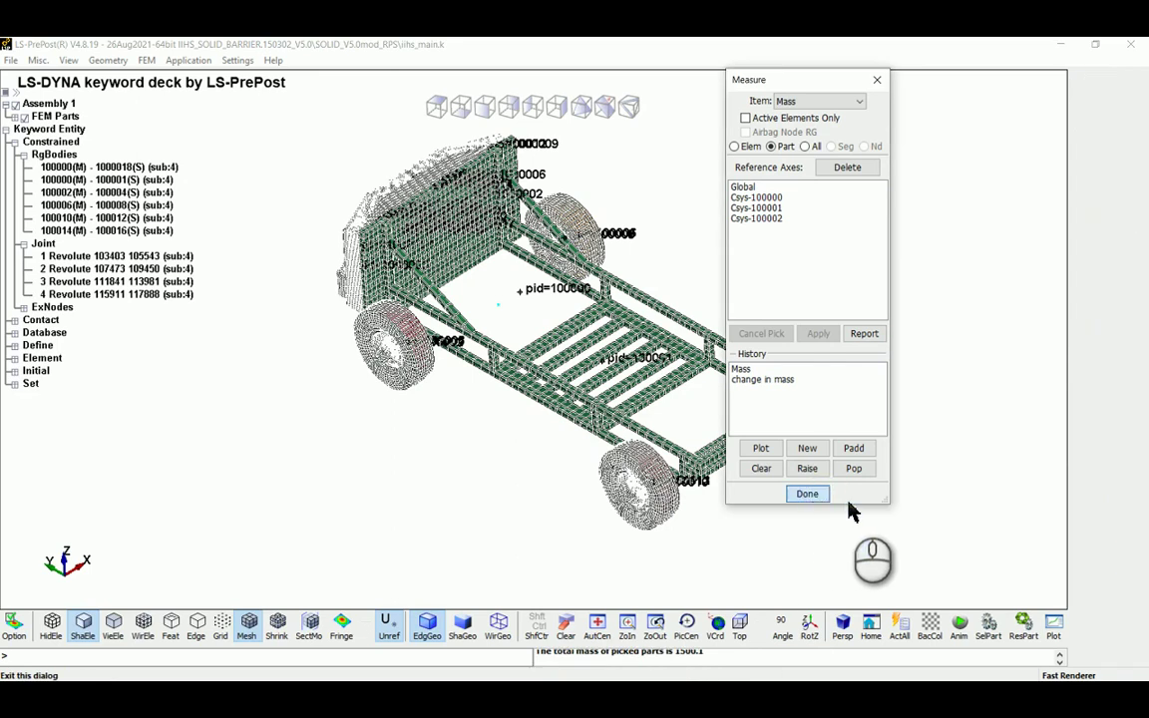
{"action": "left_click", "coordinate": [807, 493]}
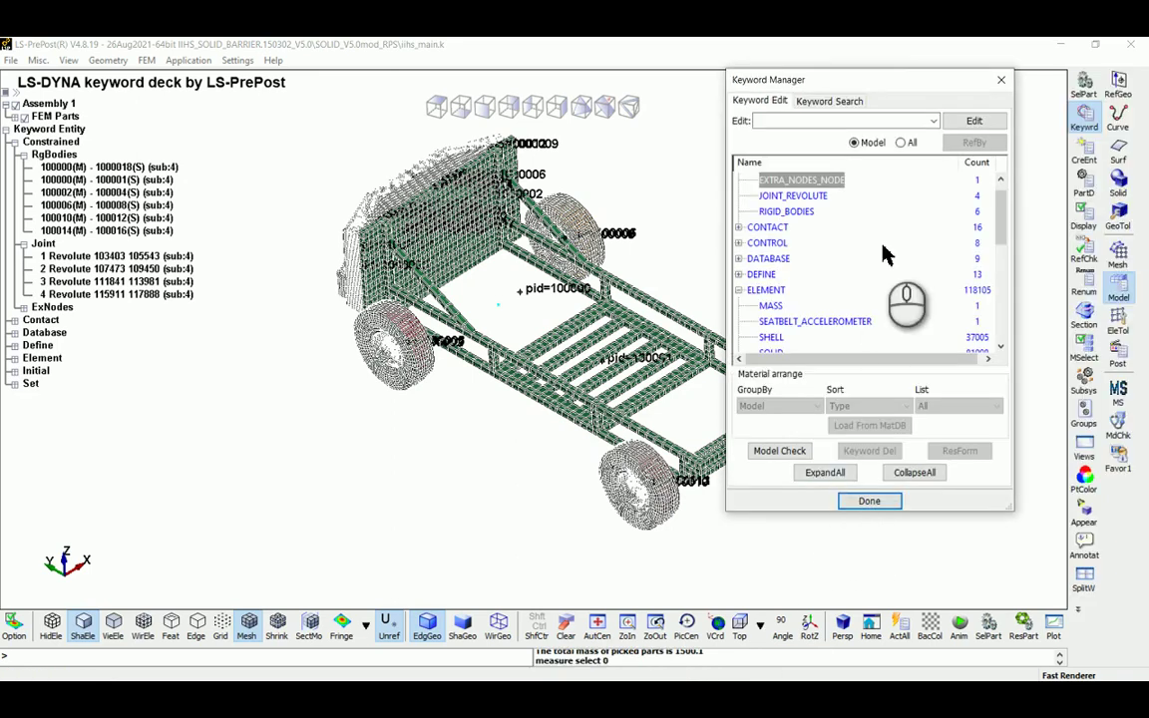
Close the Keyword Manager and clear the leftover mass measurement labels from the cart.
{"action": "left_click", "coordinate": [867, 503]}
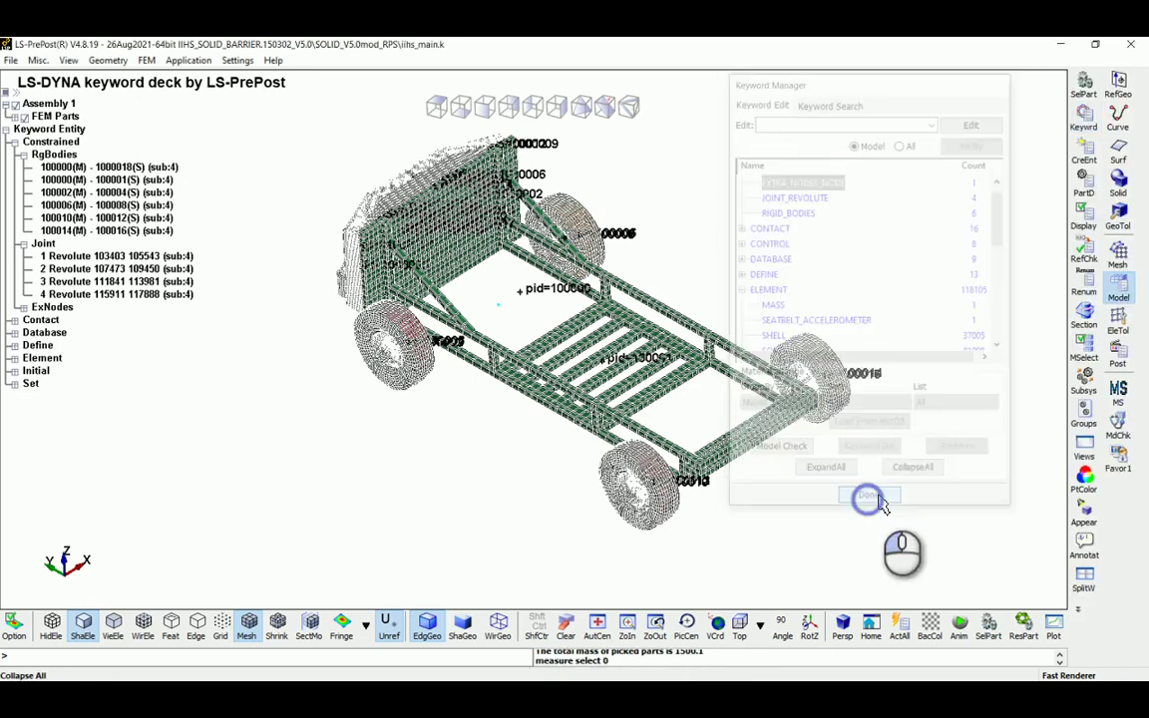
{"action": "left_click", "coordinate": [1117, 317]}
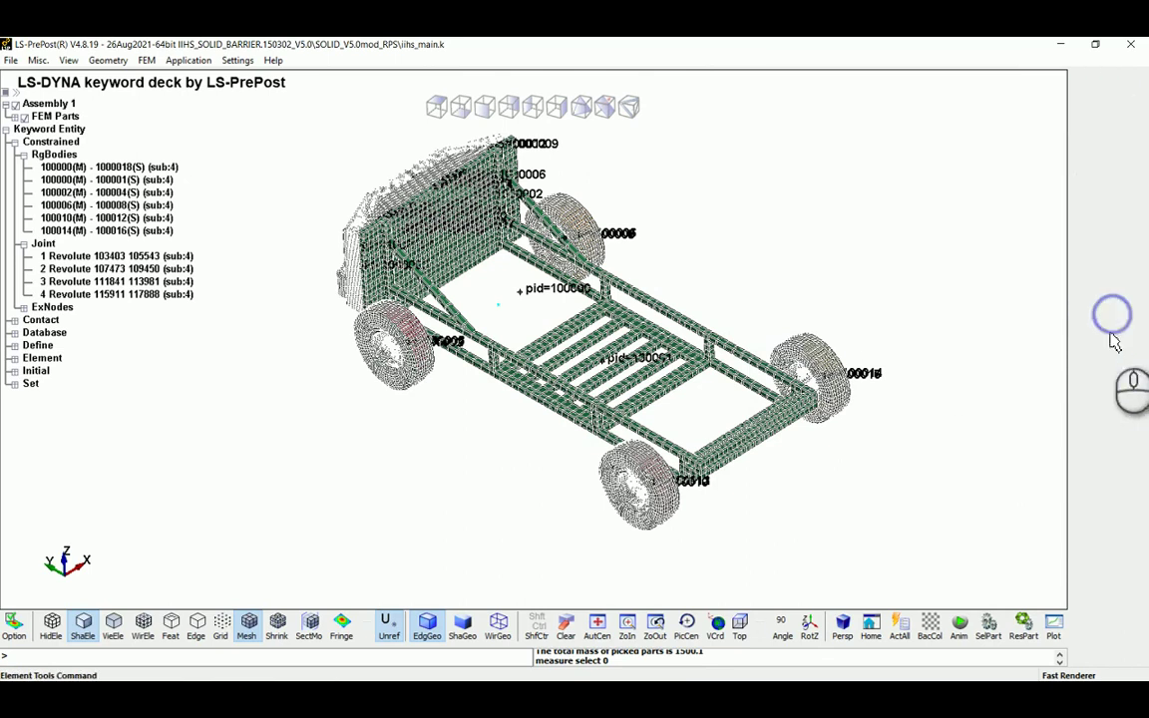
{"action": "left_click", "coordinate": [1084, 449]}
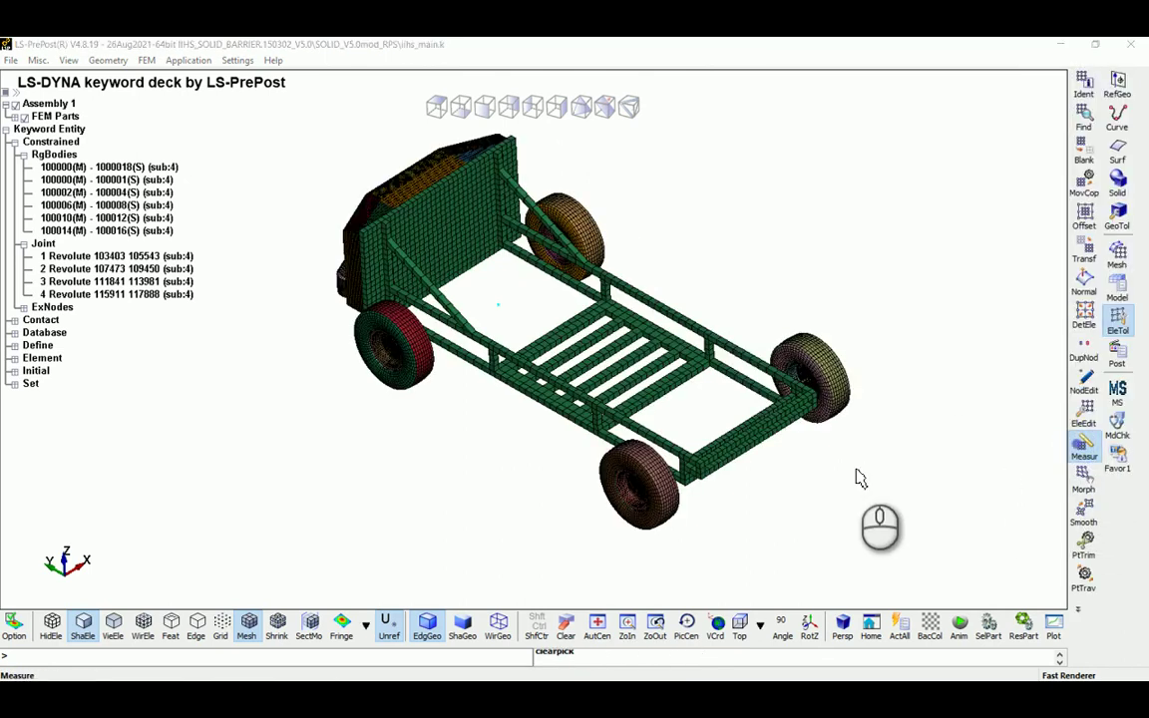
{"action": "left_click", "coordinate": [809, 494]}
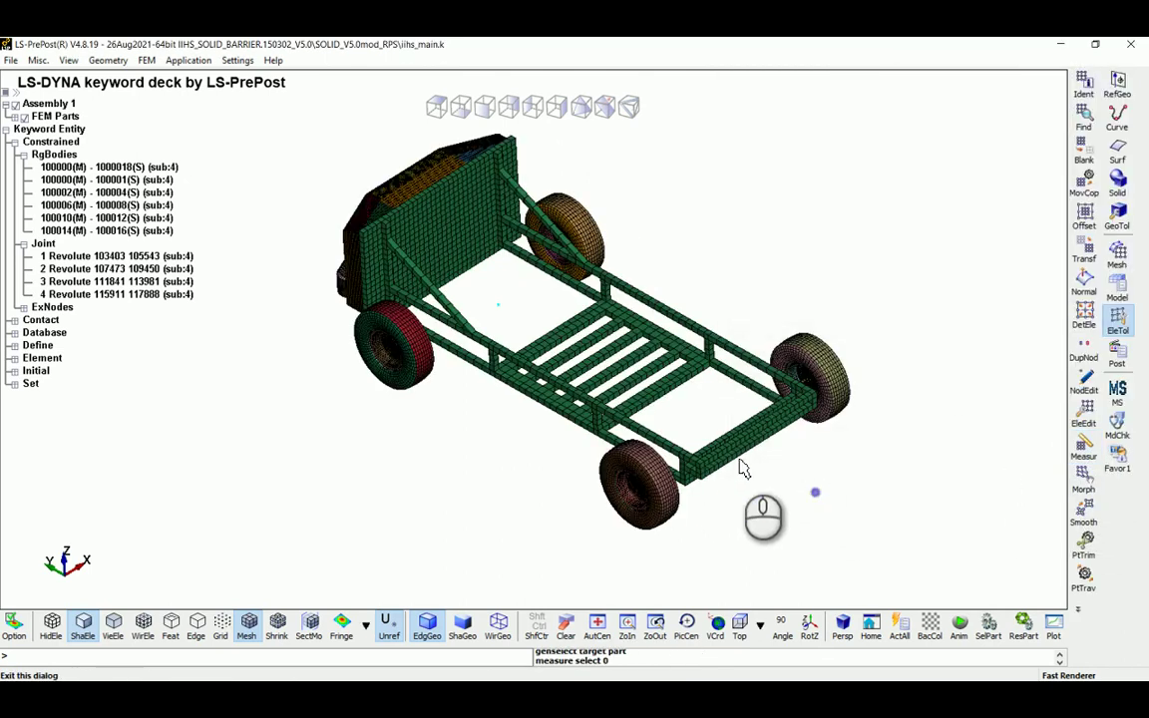
Switch to the 6.1_Sideimpact presentation in PowerPoint and review the slides on the barrier's mass and dimensions.
{"action": "left_click_drag", "start_coordinate": [735, 377], "coordinate": [688, 383], "text": "ctrl"}
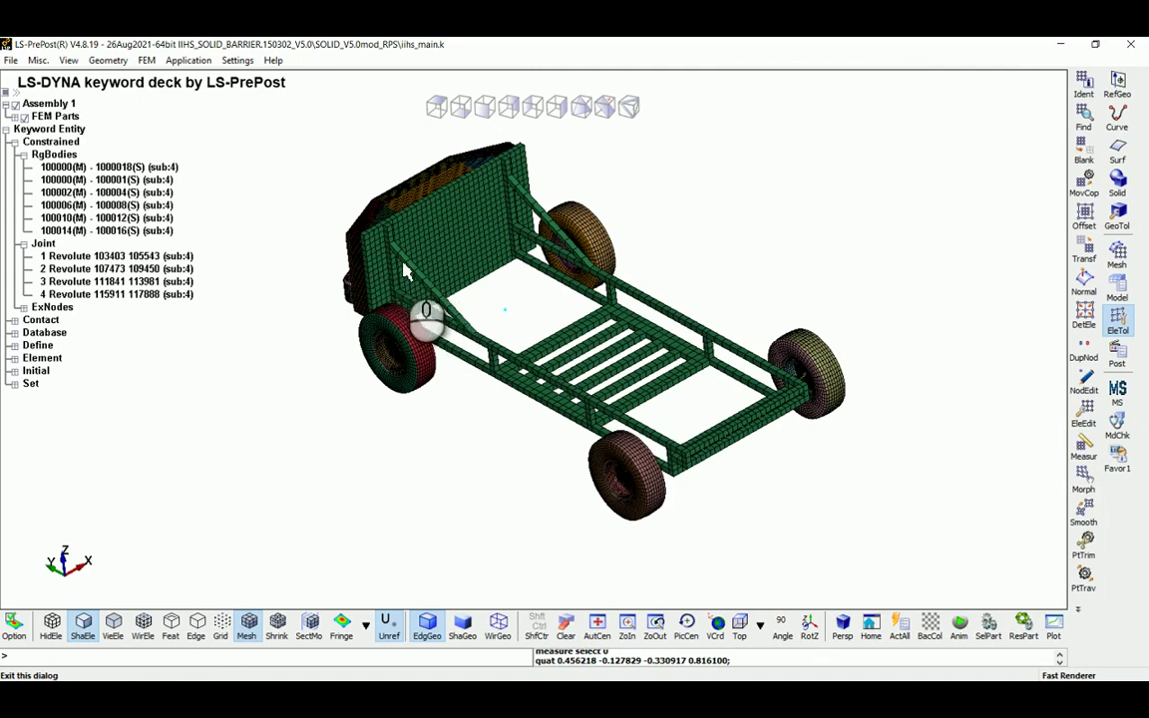
{"action": "left_click_drag", "start_coordinate": [404, 271], "coordinate": [645, 405], "text": "ctrl"}
{"action": "scroll", "coordinate": [688, 409], "scroll_direction": "up", "scroll_amount": 5}
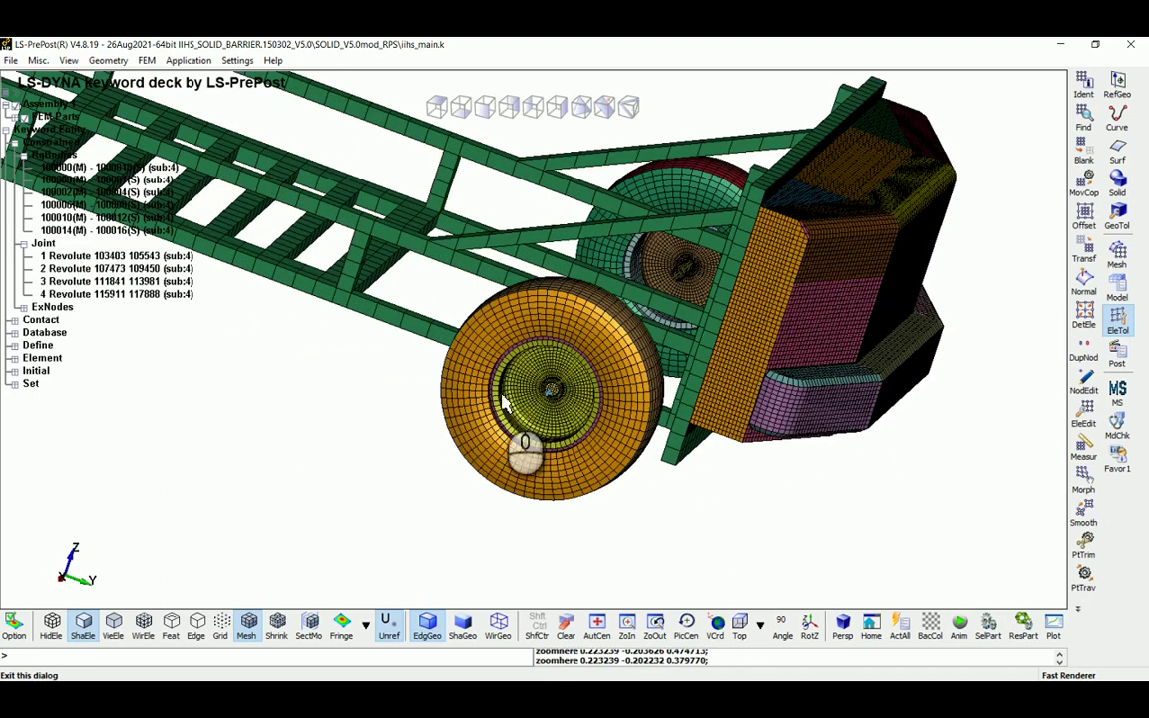
{"action": "key", "text": "super"}
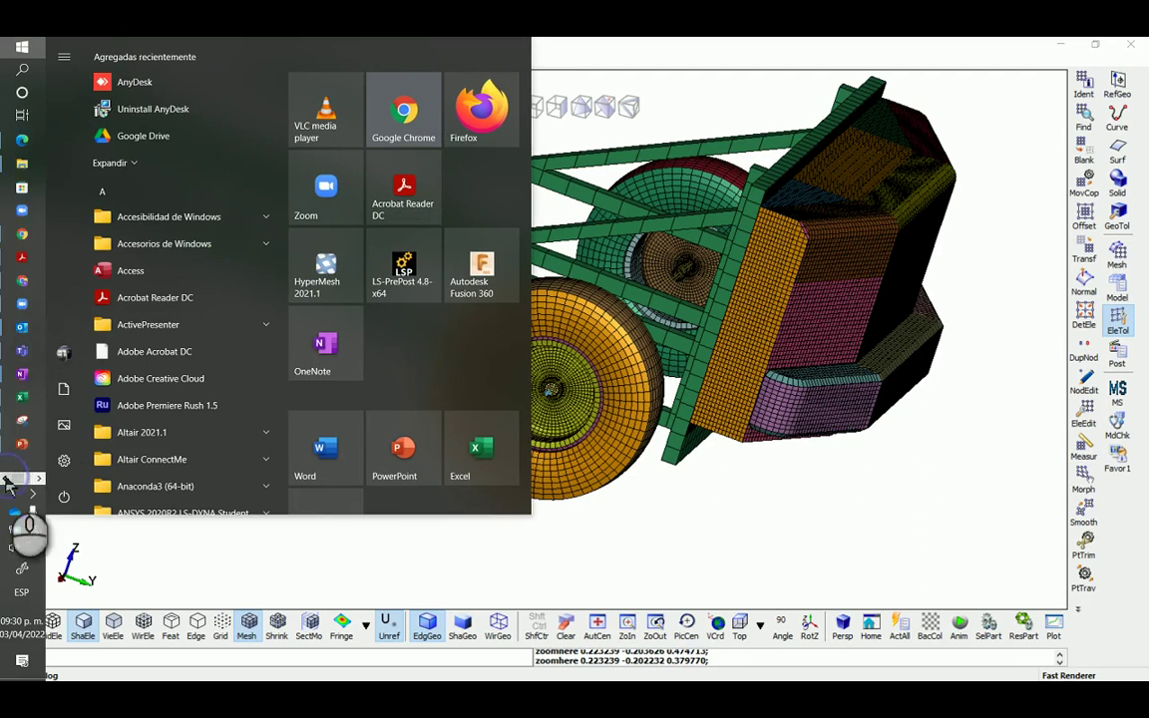
{"action": "left_click", "coordinate": [22, 443]}
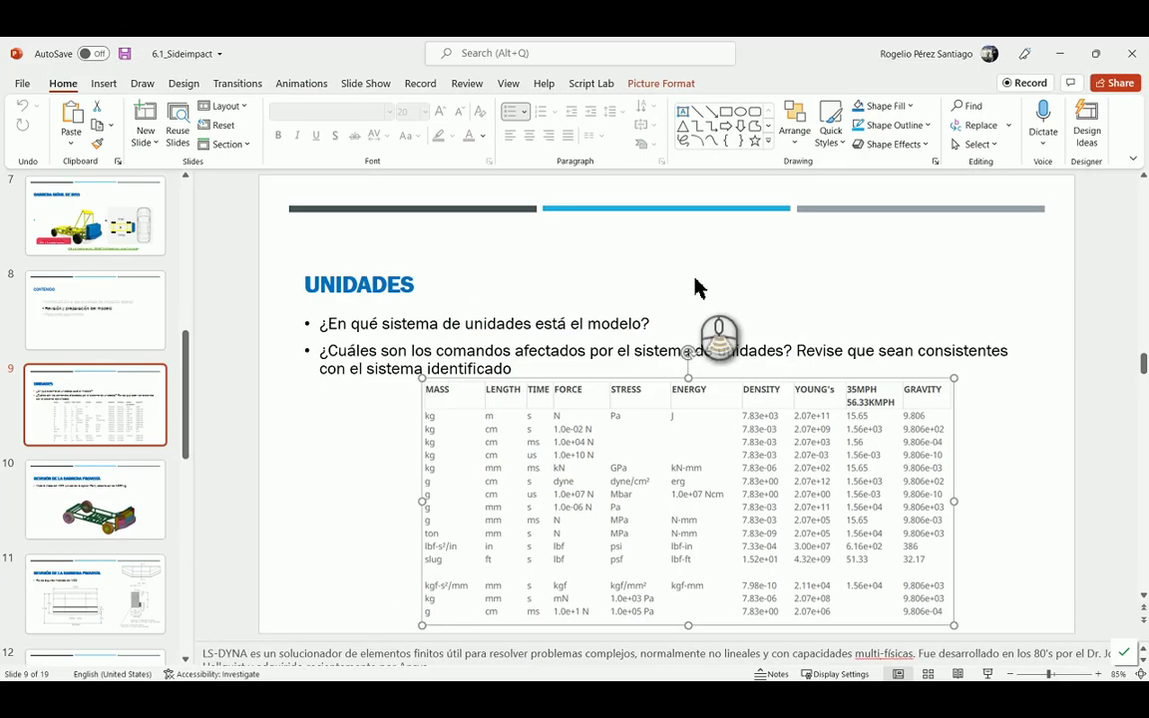
{"action": "scroll", "coordinate": [696, 287], "scroll_direction": "down", "scroll_amount": 1}
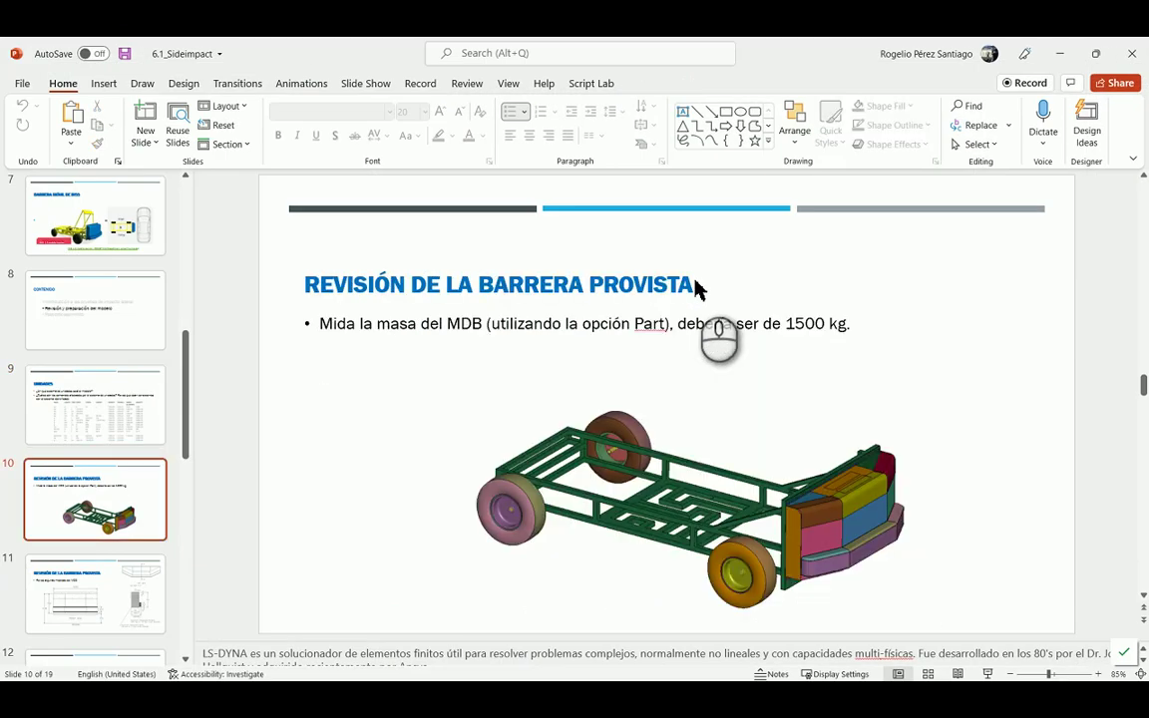
{"action": "scroll", "coordinate": [696, 287], "scroll_direction": "down", "scroll_amount": 1}
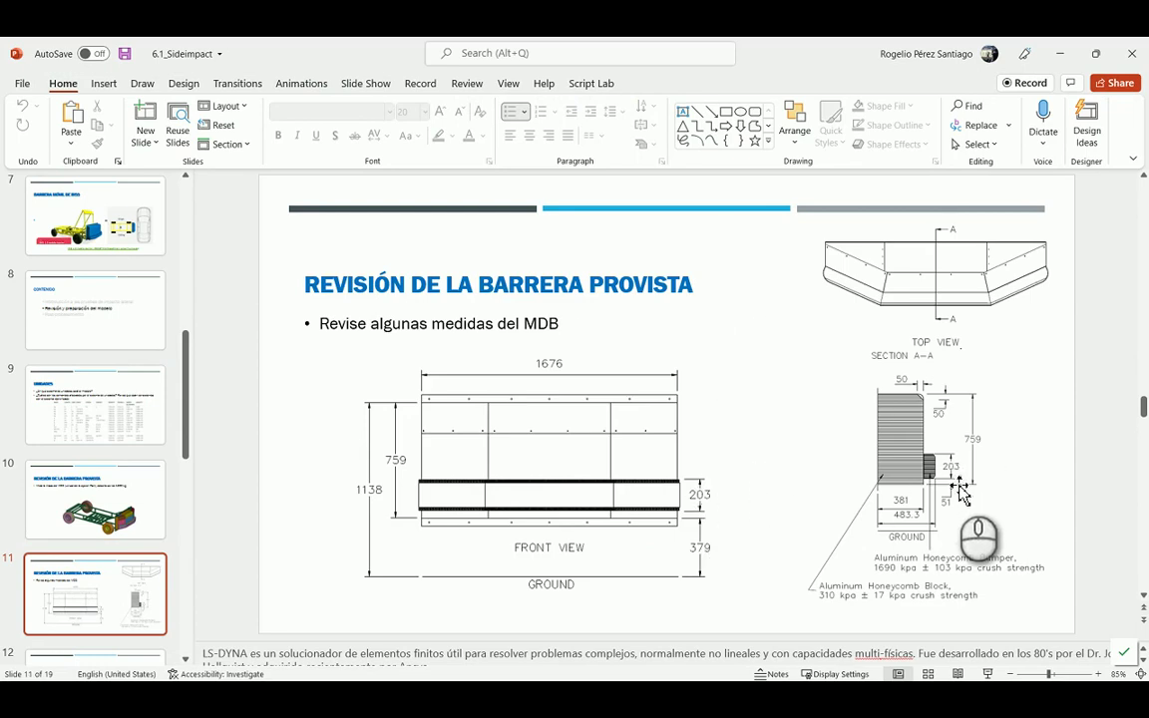
Switch back to LS-PrePost and measure the mass of the olive-coloured part on top of the barrier's bumper.
{"action": "key", "text": "alt+Tab"}
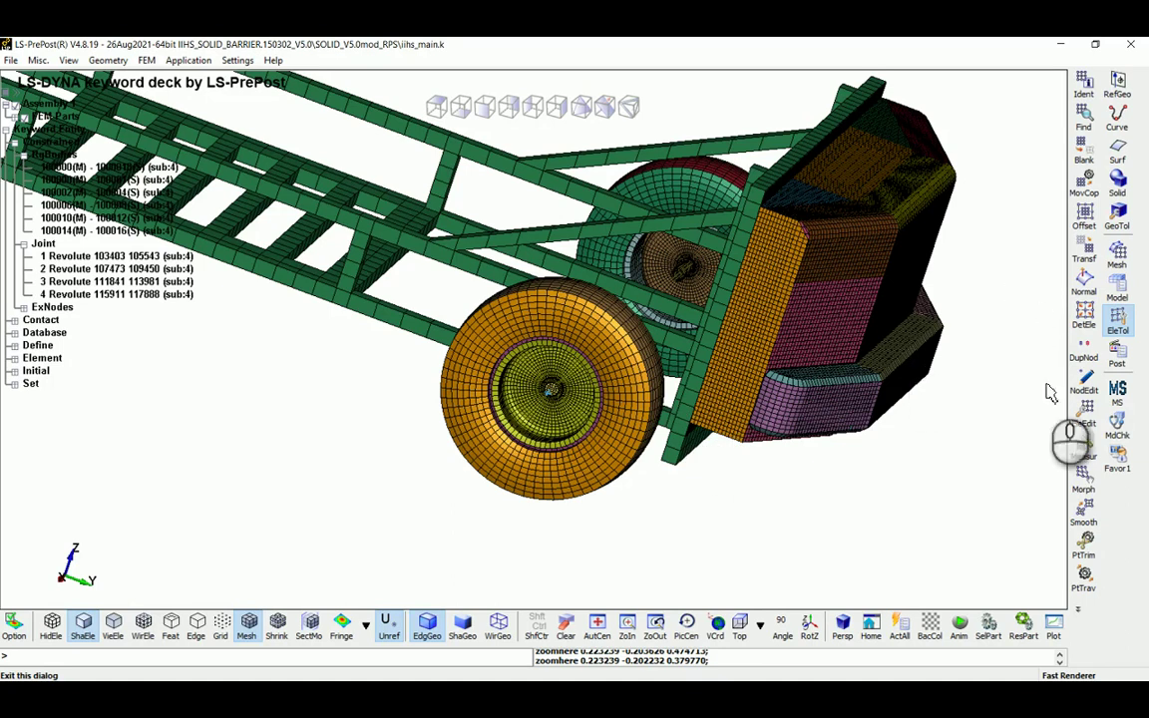
{"action": "left_click", "coordinate": [1087, 450]}
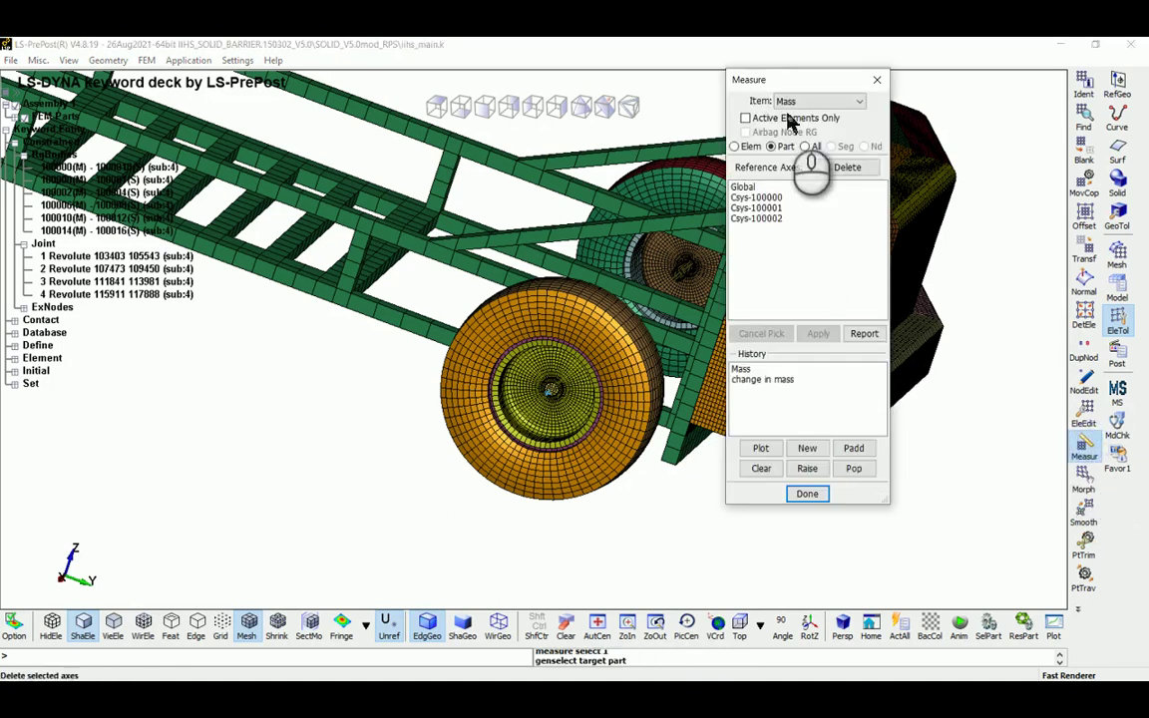
{"action": "left_click_drag", "start_coordinate": [794, 81], "coordinate": [481, 81]}
{"action": "scroll", "coordinate": [842, 379], "scroll_direction": "up", "scroll_amount": 5}
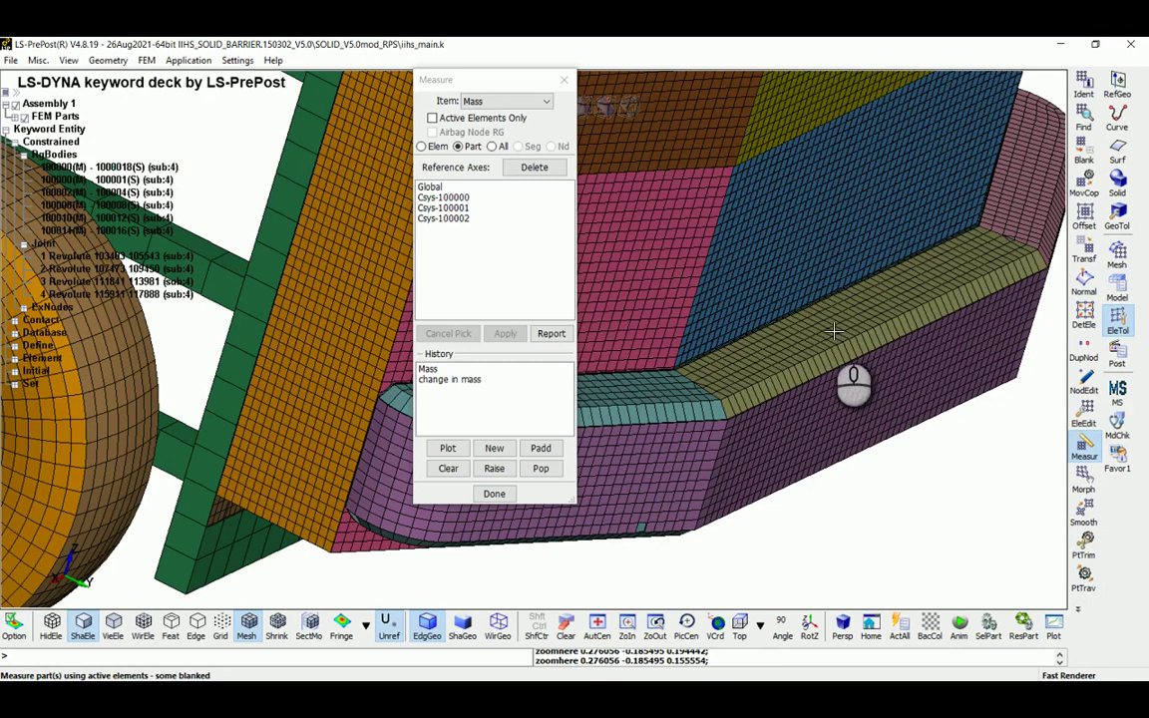
{"action": "left_click", "coordinate": [830, 336]}
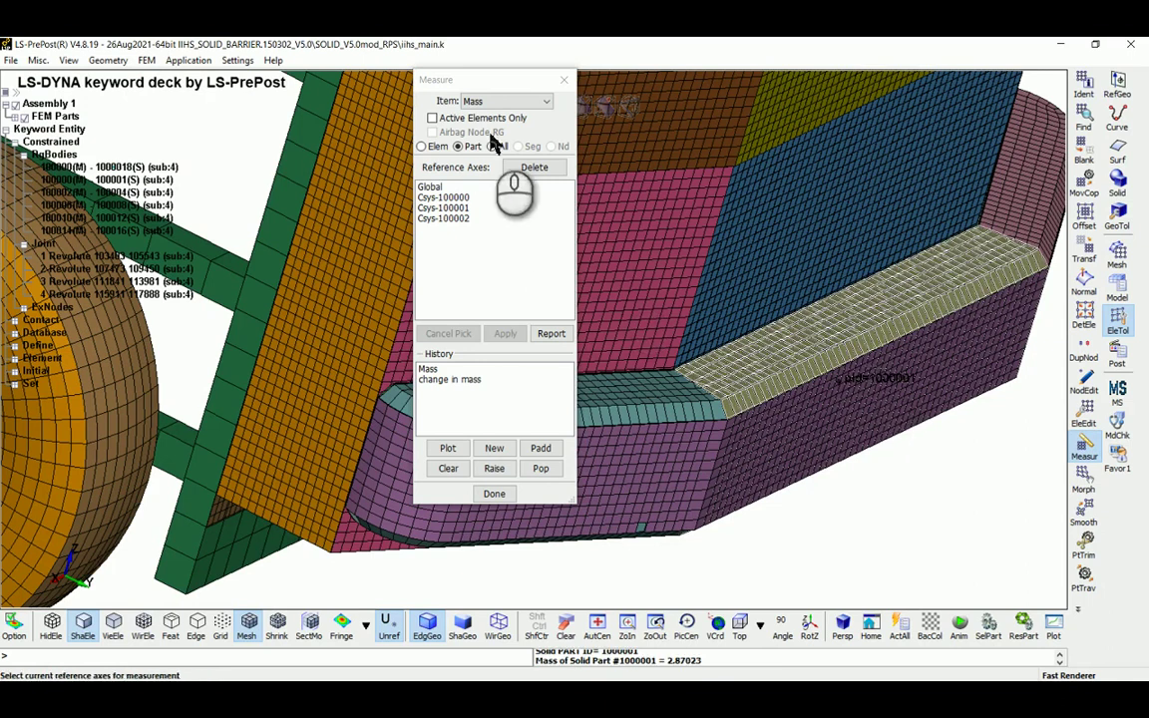
Measure the node-to-node distance from the top edge to the bottom edge of the olive-coloured bumper part.
{"action": "left_click", "coordinate": [501, 103]}
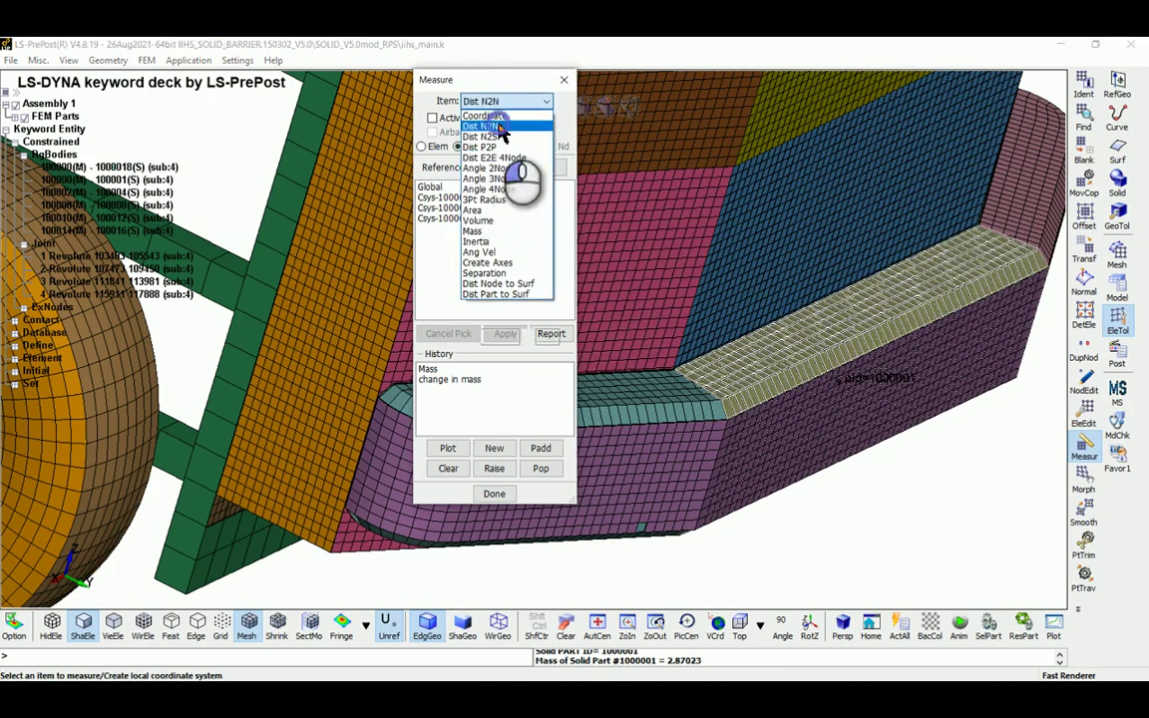
{"action": "left_click", "coordinate": [499, 123]}
{"action": "left_click", "coordinate": [737, 314]}
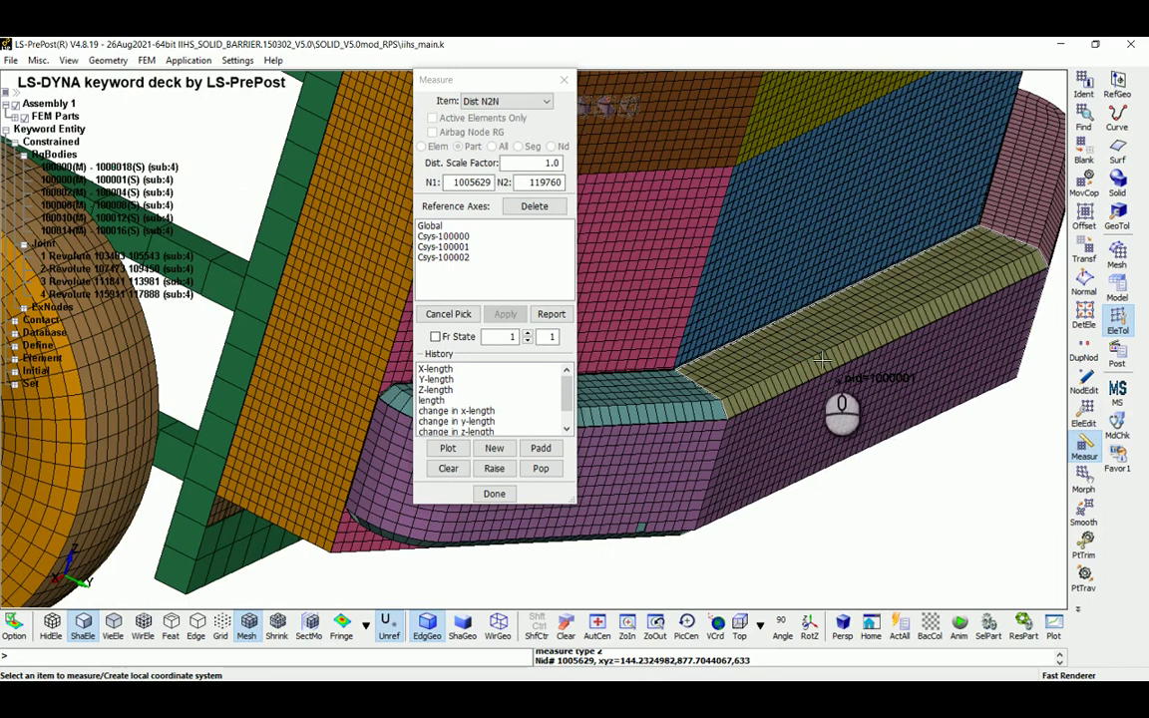
{"action": "mouse_move", "coordinate": [819, 333]}
{"action": "left_mouse_down", "text": "shift"}
{"action": "mouse_move", "coordinate": [907, 125]}
{"action": "mouse_move", "coordinate": [873, 99]}
{"action": "mouse_move", "coordinate": [869, 264]}
{"action": "mouse_move", "coordinate": [913, 439]}
{"action": "left_mouse_up", "text": "shift"}
{"action": "scroll", "coordinate": [922, 440], "scroll_direction": "up", "scroll_amount": 6}
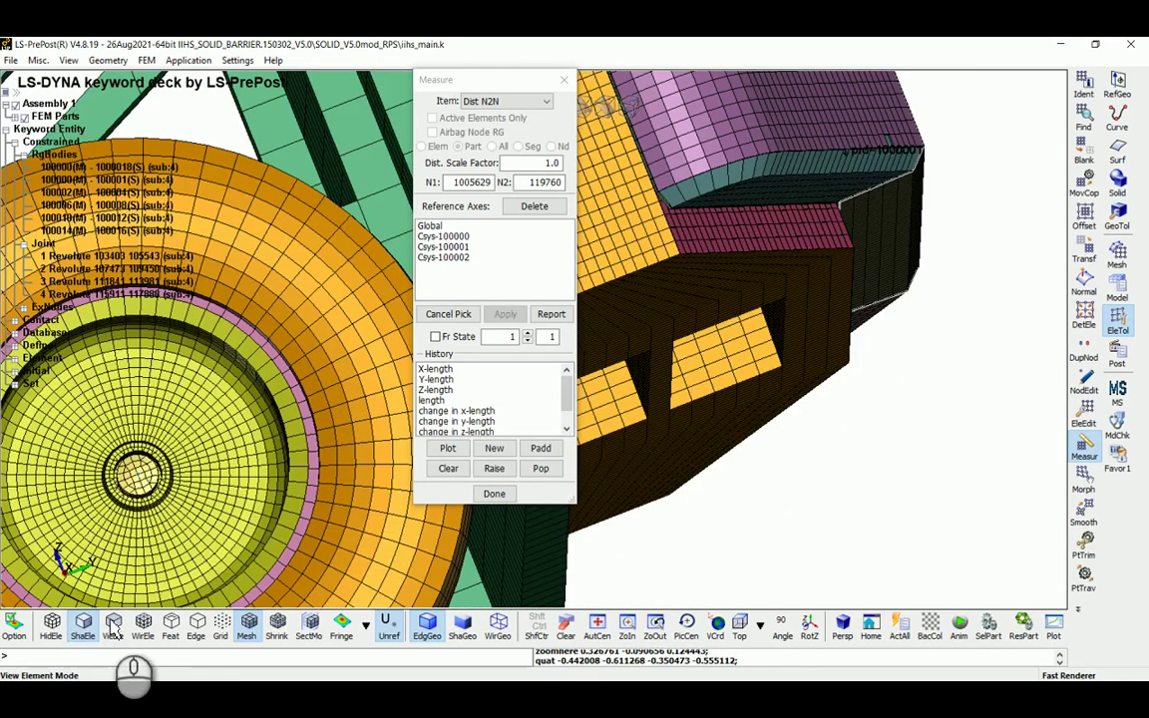
{"action": "left_click", "coordinate": [113, 626]}
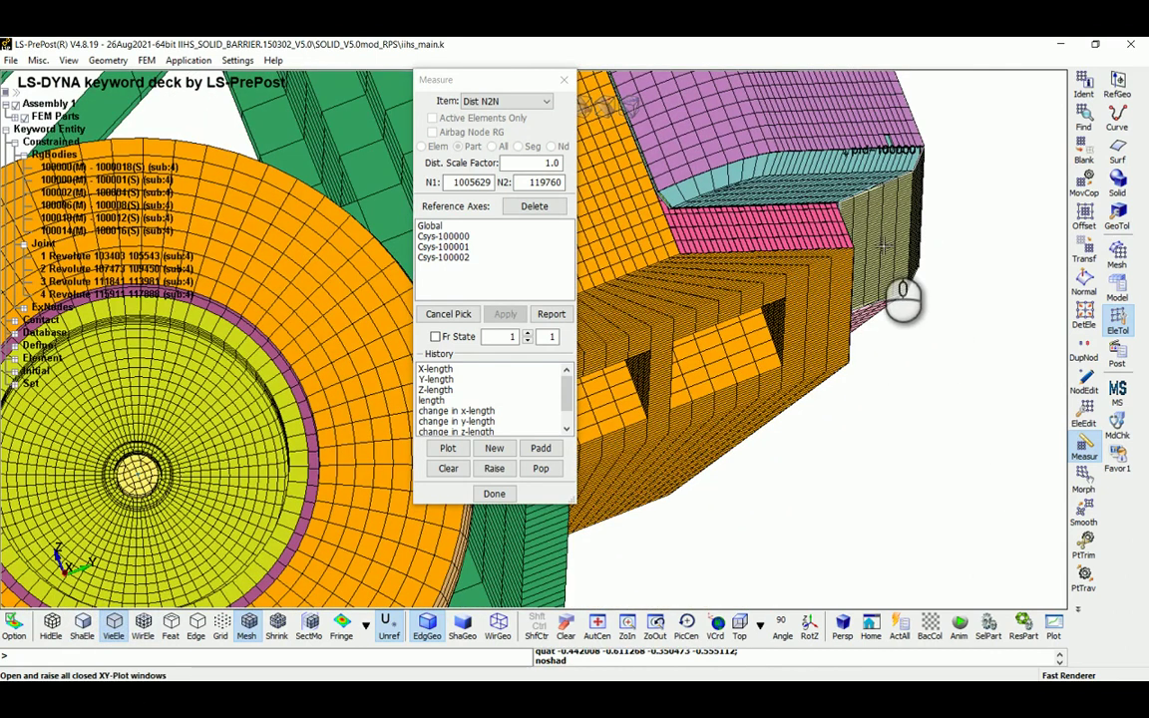
{"action": "left_click", "coordinate": [881, 241]}
{"action": "mouse_move", "coordinate": [893, 261]}
{"action": "left_mouse_down", "text": "shift"}
{"action": "mouse_move", "coordinate": [854, 248]}
{"action": "mouse_move", "coordinate": [821, 336]}
{"action": "mouse_move", "coordinate": [855, 409]}
{"action": "left_mouse_up", "text": "shift"}
{"action": "scroll", "coordinate": [854, 409], "scroll_direction": "up", "scroll_amount": 5}
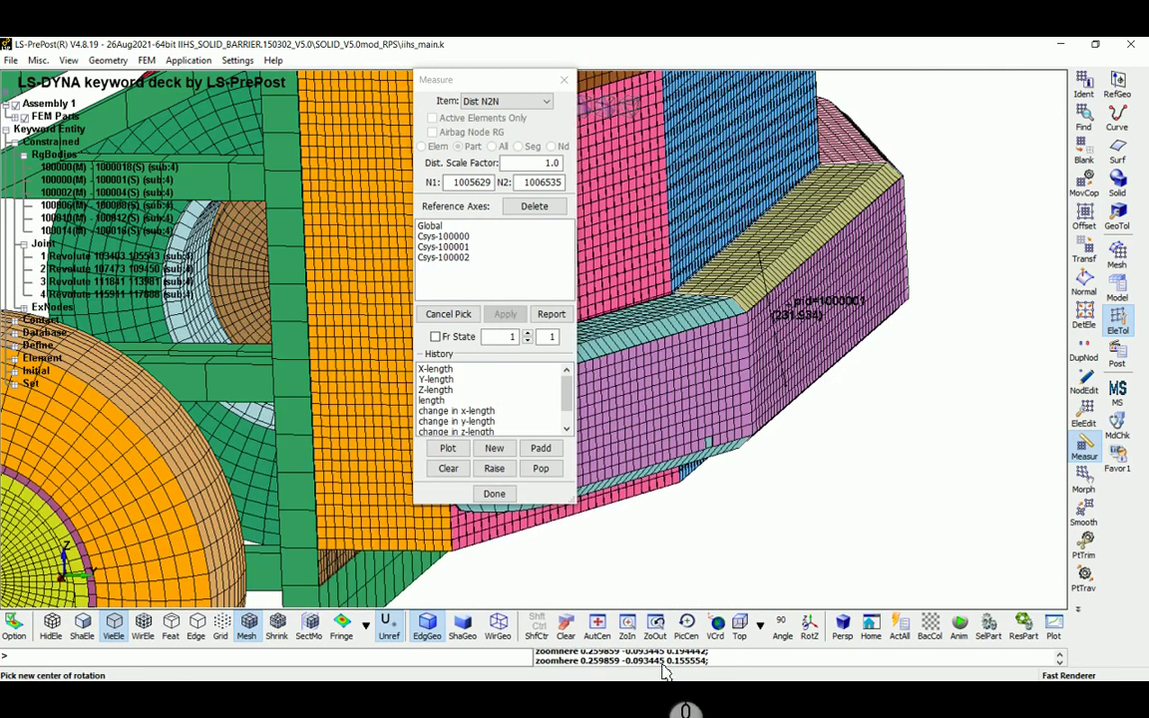
Open the message log to read the distance components between the two bumper nodes, and close it.
{"action": "left_click", "coordinate": [661, 660]}
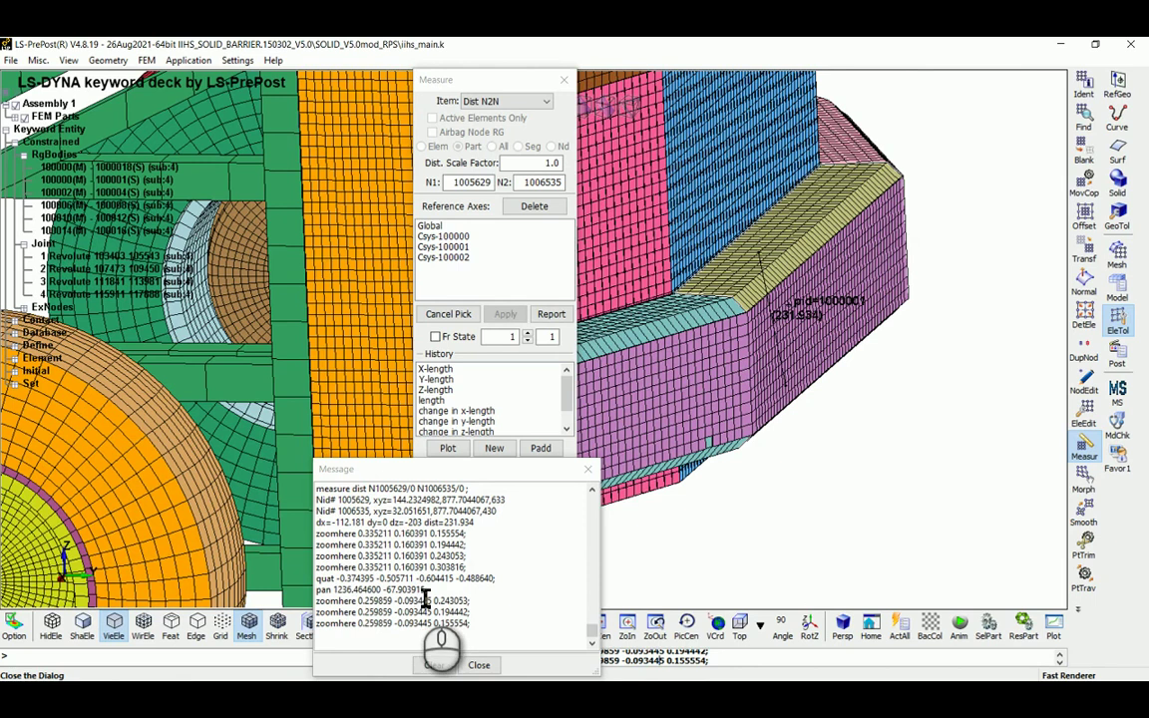
{"action": "left_click", "coordinate": [421, 531]}
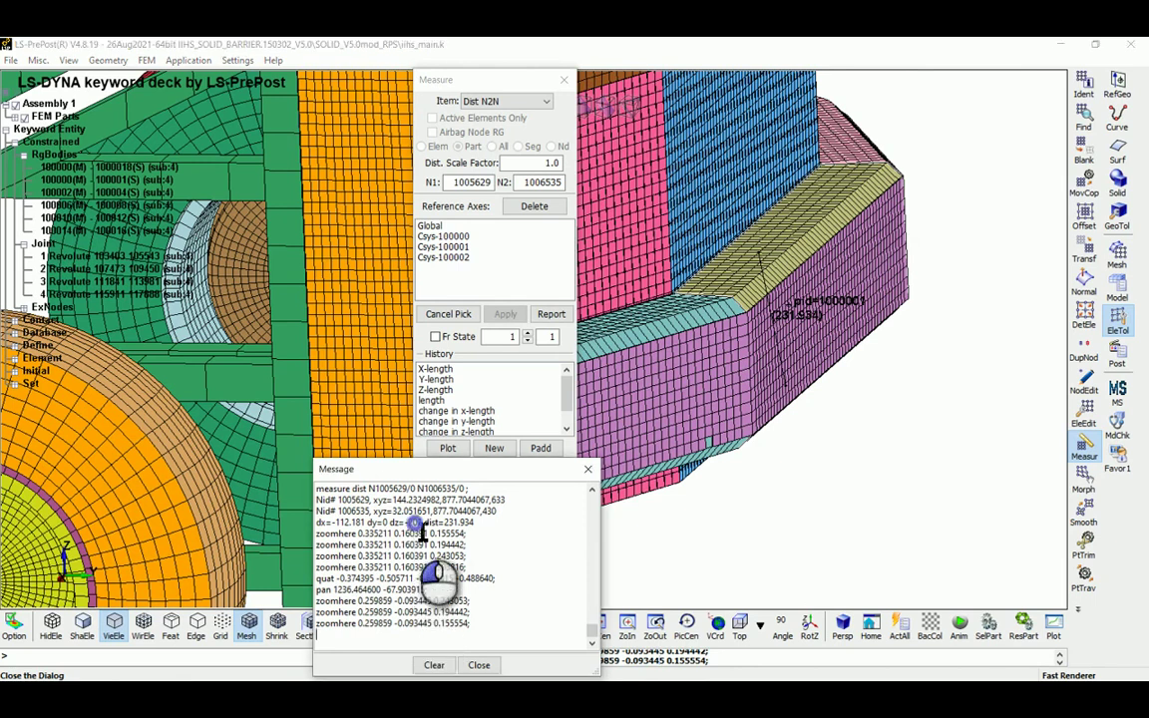
{"action": "left_click", "coordinate": [478, 664]}
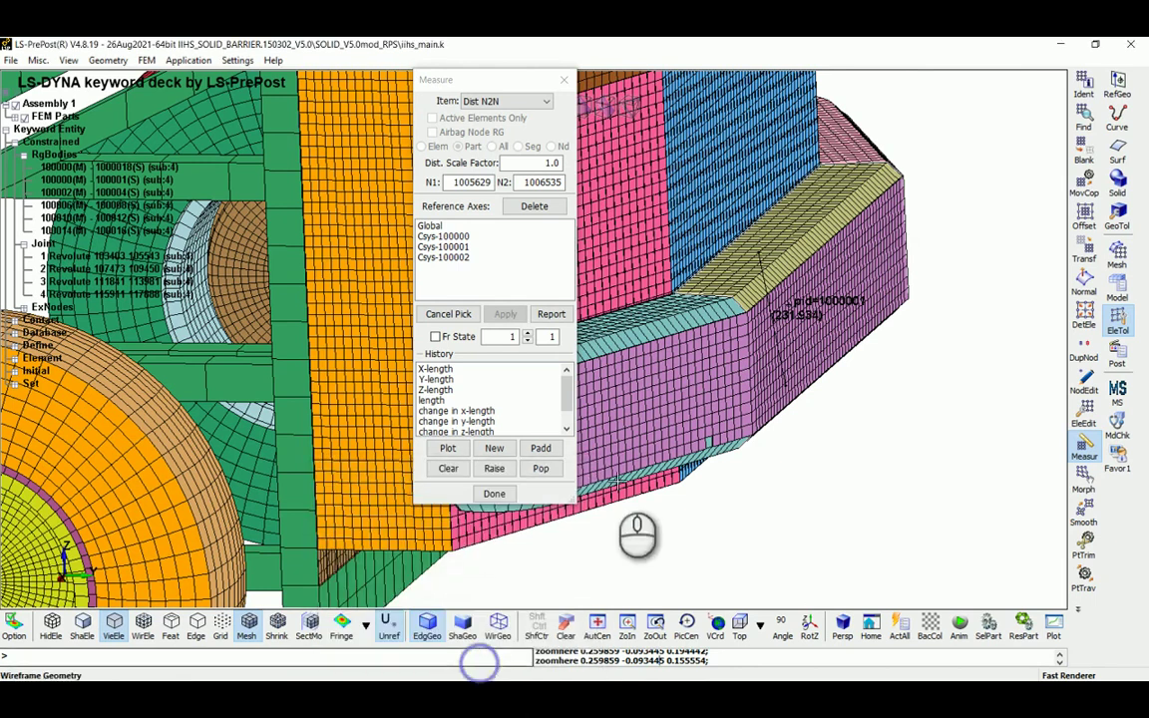
Set the element display back to shaded and move the Measure dialog clear of the whole cart.
{"action": "left_click", "coordinate": [82, 625]}
{"action": "left_click_drag", "start_coordinate": [688, 319], "coordinate": [726, 282]}
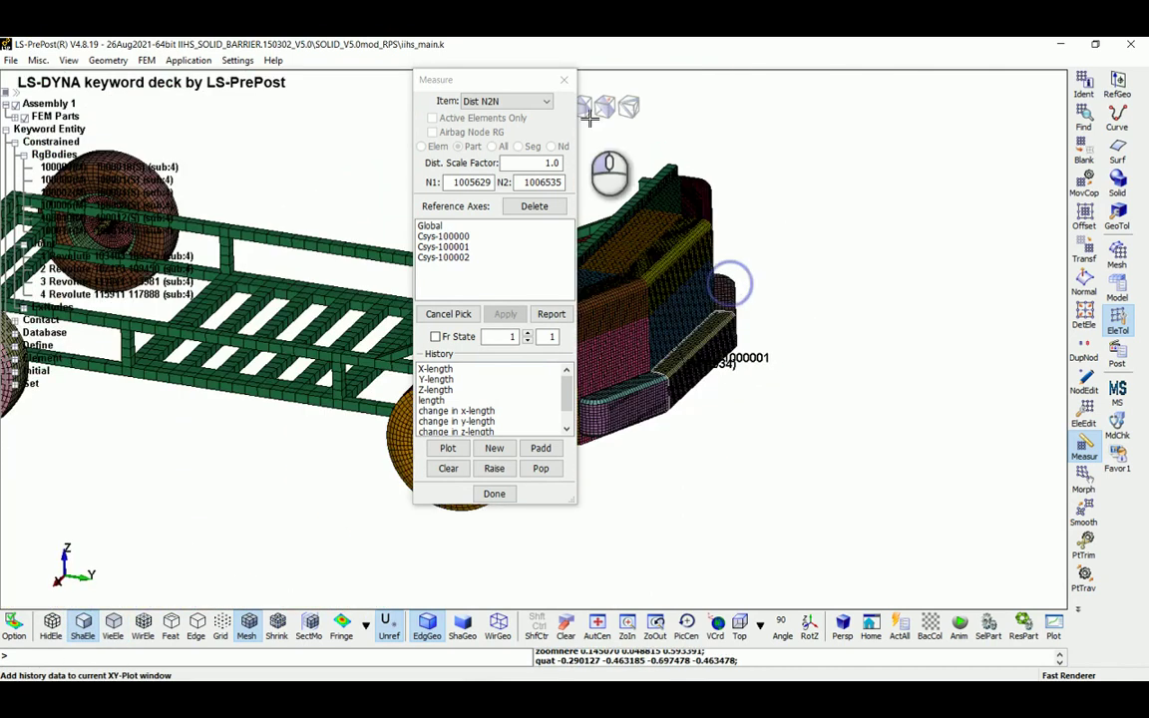
{"action": "left_click_drag", "start_coordinate": [501, 81], "coordinate": [727, 96]}
{"action": "left_click_drag", "start_coordinate": [877, 124], "coordinate": [927, 123]}
{"action": "left_click_drag", "start_coordinate": [671, 251], "coordinate": [328, 239]}
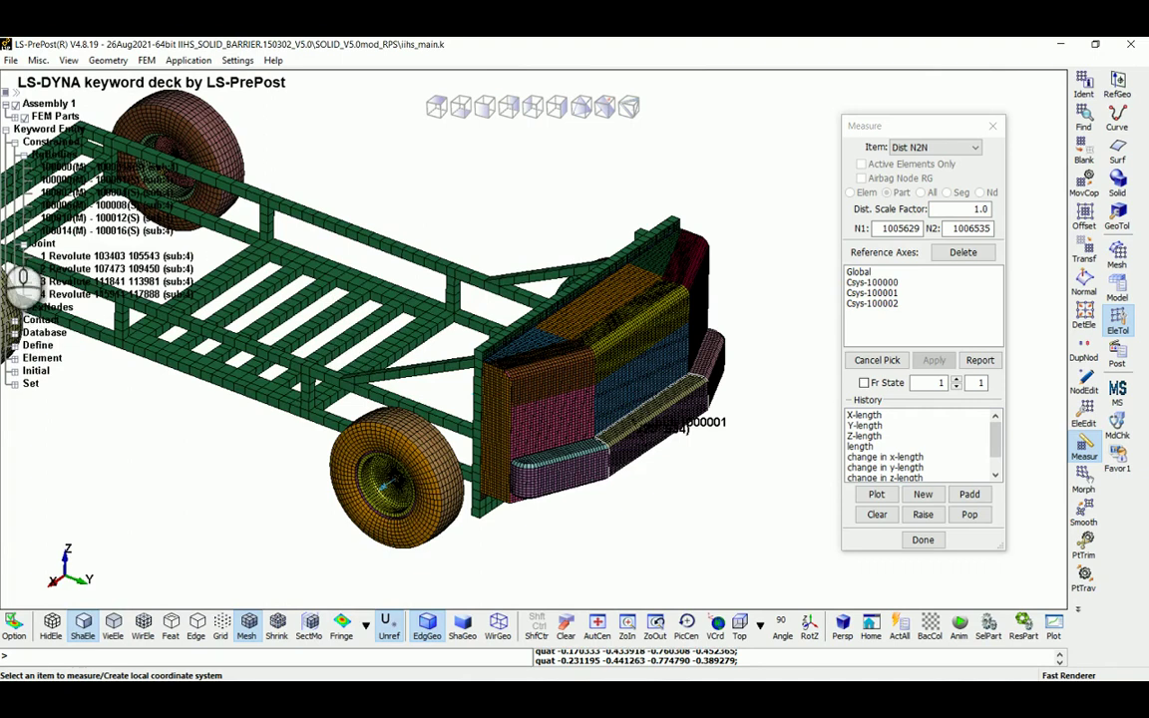
Switch to the 6.1_Sideimpact presentation in PowerPoint and review the *INCLUDE_OPTION slide.
{"action": "key", "text": "alt+Tab"}
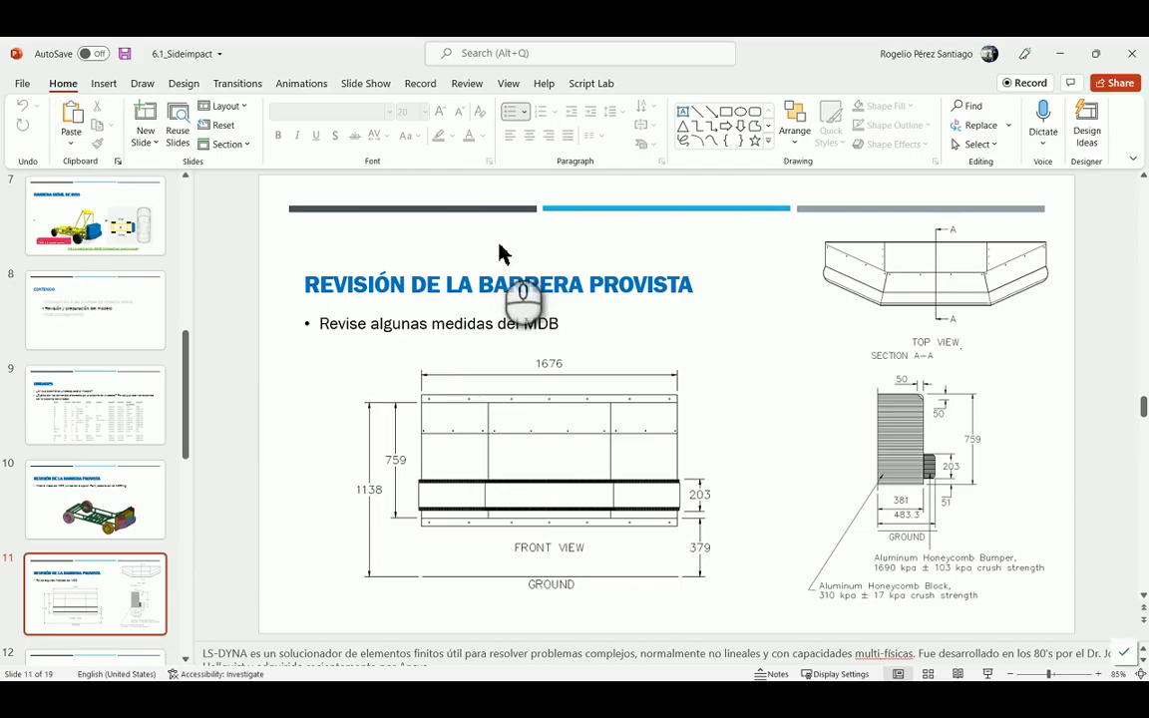
{"action": "scroll", "coordinate": [113, 567], "scroll_direction": "down", "scroll_amount": 2}
{"action": "left_click", "coordinate": [112, 565]}
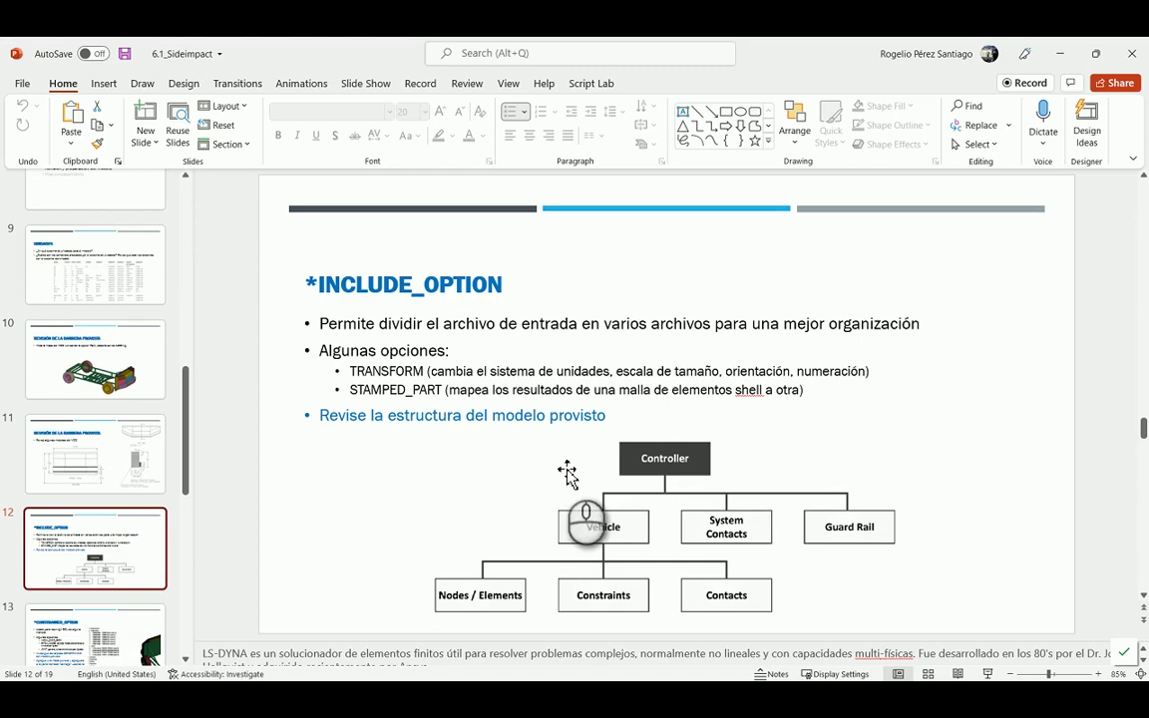
Switch back to LS-PrePost, close the Measure tool and open the model's *INCLUDE keyword data.
{"action": "left_click", "coordinate": [1062, 54]}
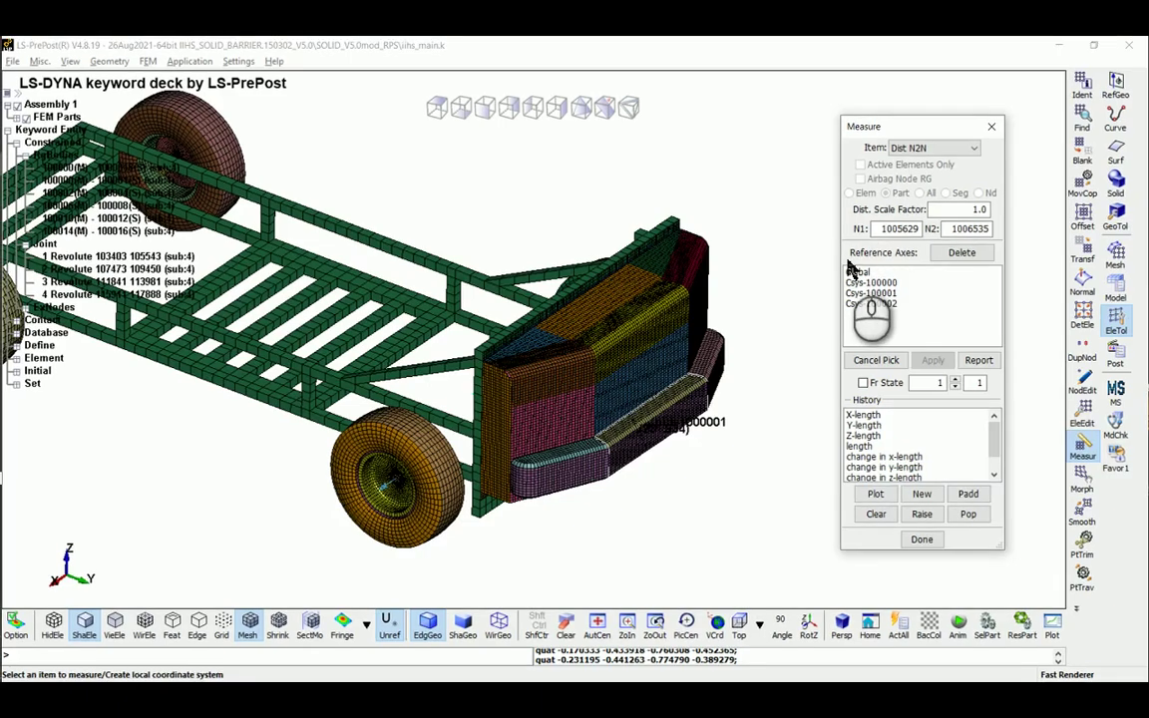
{"action": "left_click", "coordinate": [921, 540]}
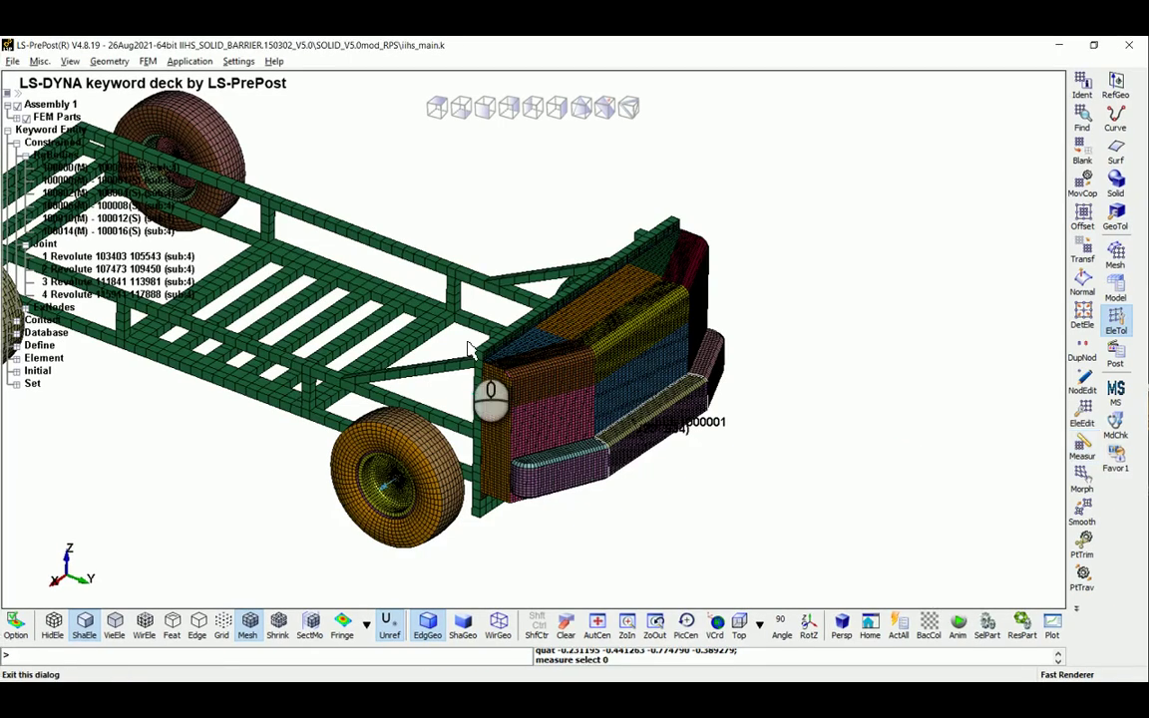
{"action": "left_click", "coordinate": [1116, 289]}
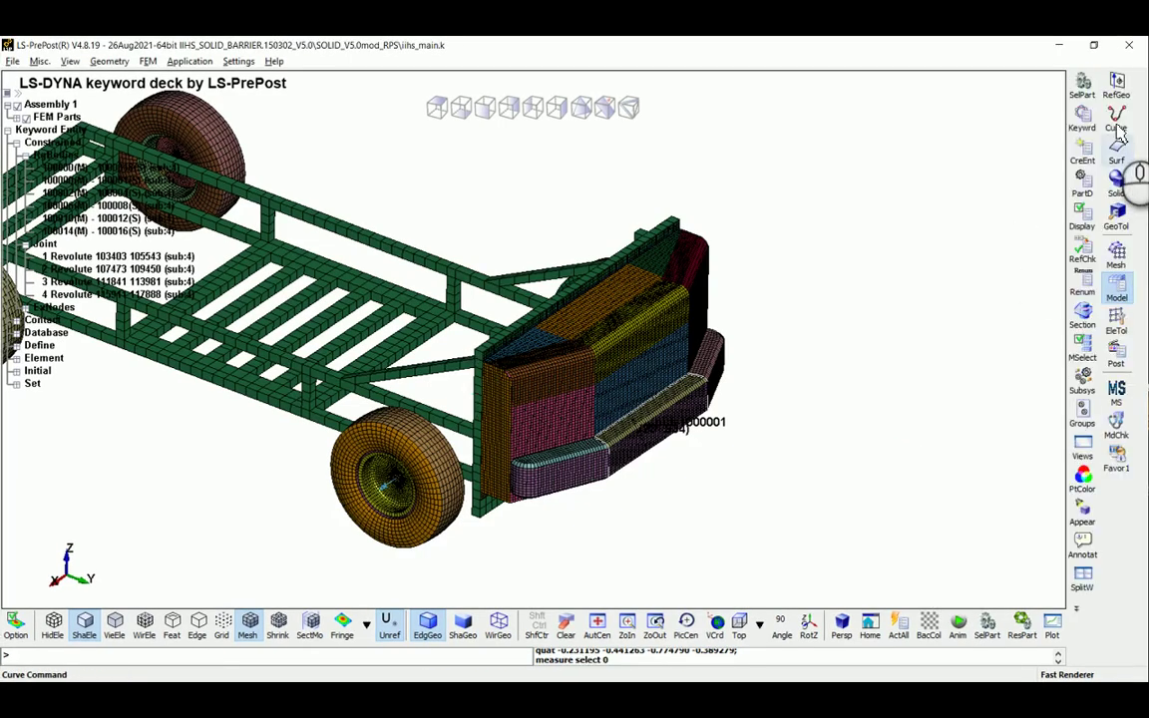
{"action": "left_click", "coordinate": [1084, 115]}
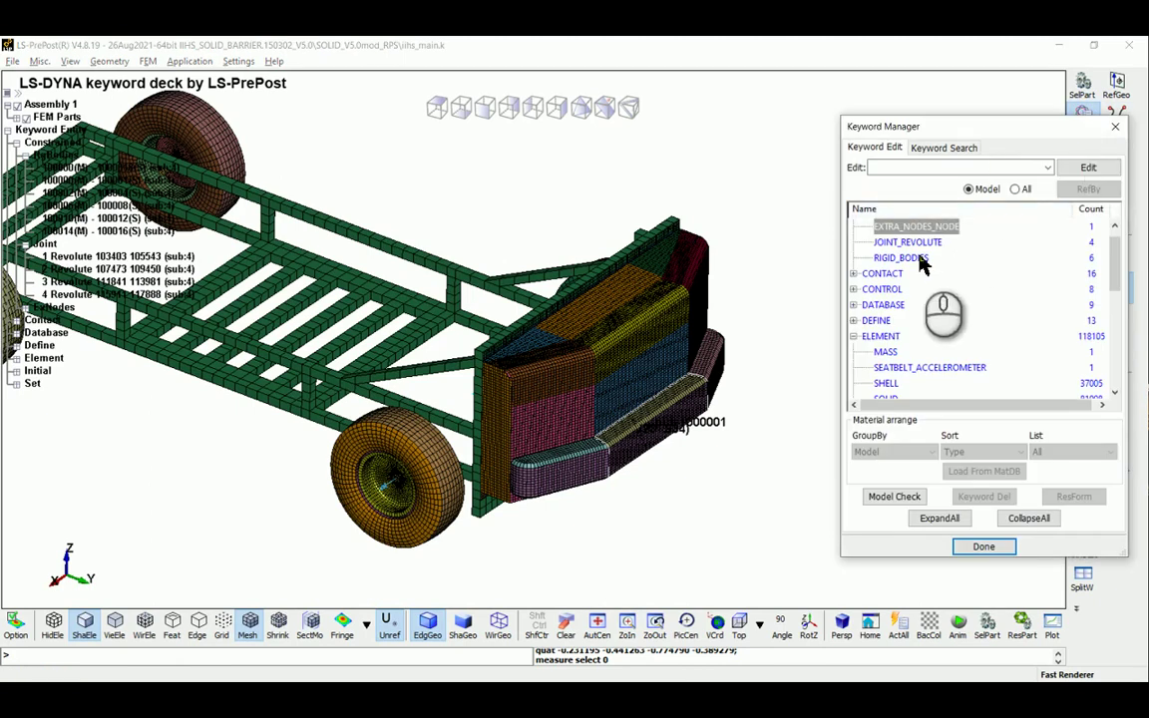
{"action": "scroll", "coordinate": [900, 324], "scroll_direction": "up", "scroll_amount": 1}
{"action": "scroll", "coordinate": [897, 326], "scroll_direction": "down", "scroll_amount": 3}
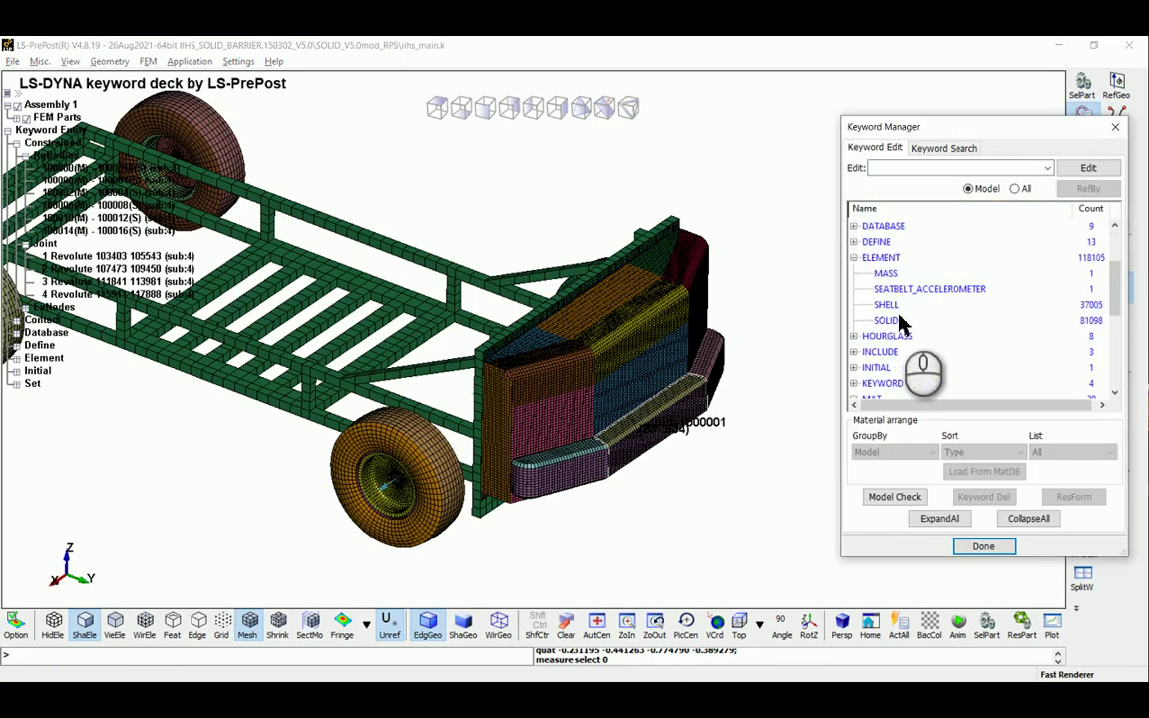
{"action": "double_click", "coordinate": [875, 305]}
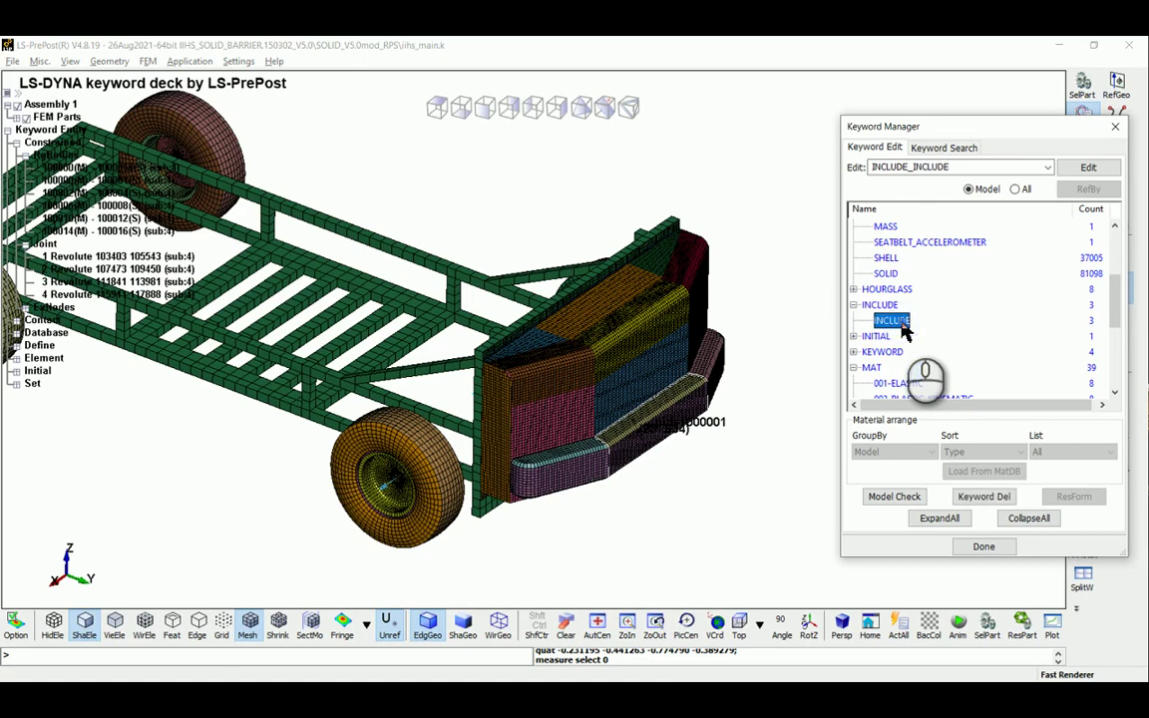
{"action": "double_click", "coordinate": [900, 325]}
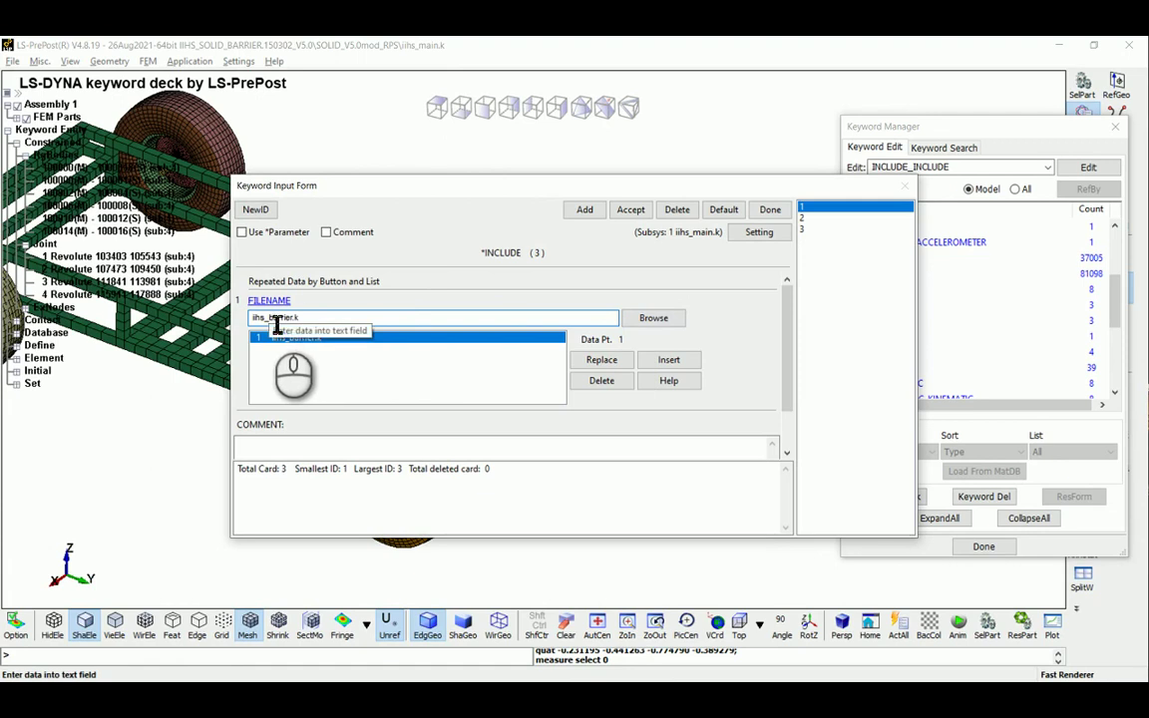
Check the file names in the second and third *INCLUDE entries and close the keyword form.
{"action": "left_click", "coordinate": [808, 217]}
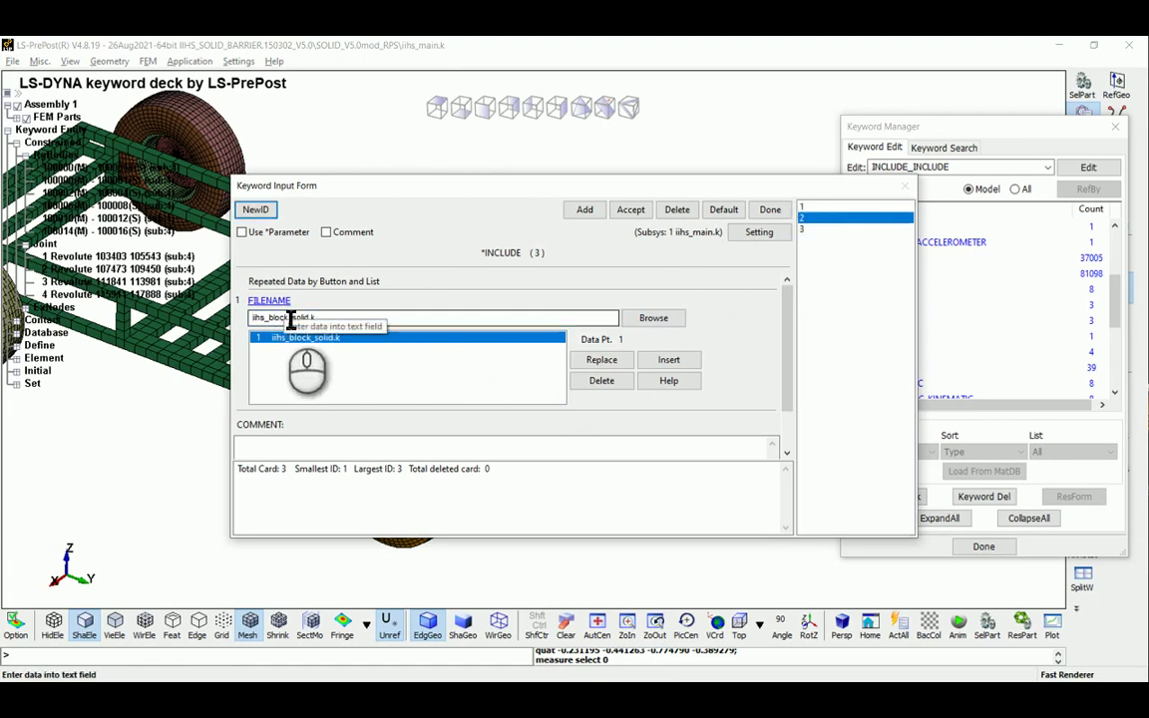
{"action": "left_click", "coordinate": [804, 229]}
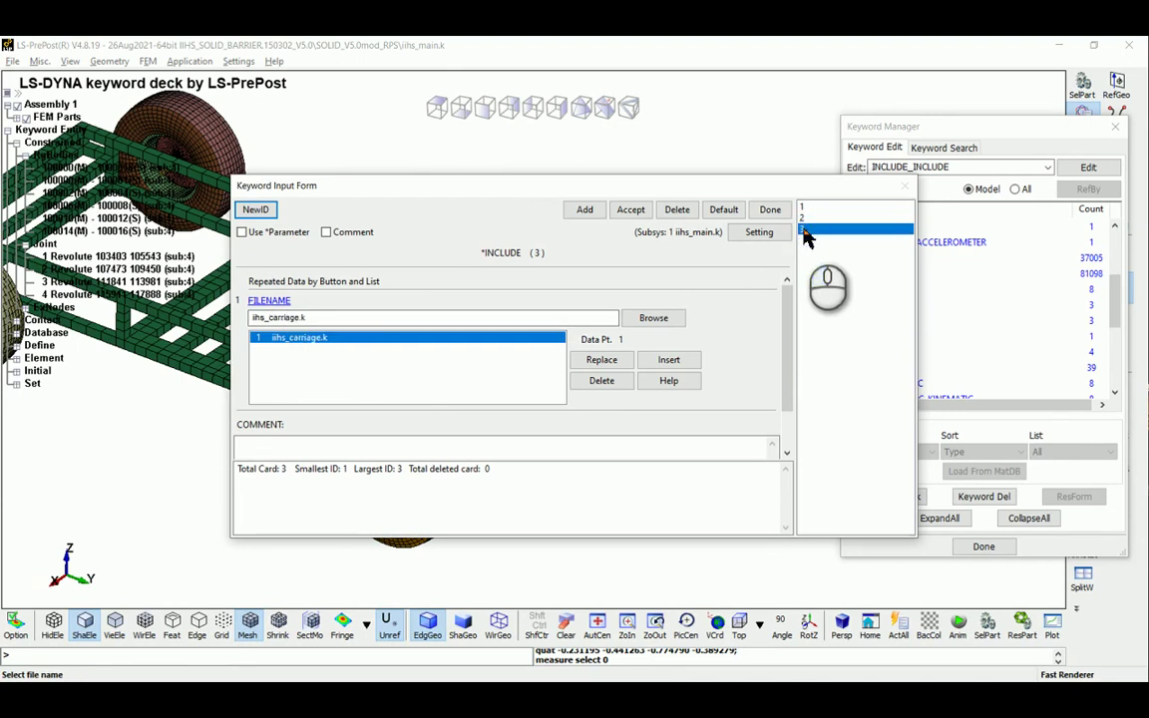
{"action": "mouse_move", "coordinate": [645, 186]}
{"action": "left_mouse_down"}
{"action": "mouse_move", "coordinate": [630, 186]}
{"action": "mouse_move", "coordinate": [643, 189]}
{"action": "left_mouse_up"}
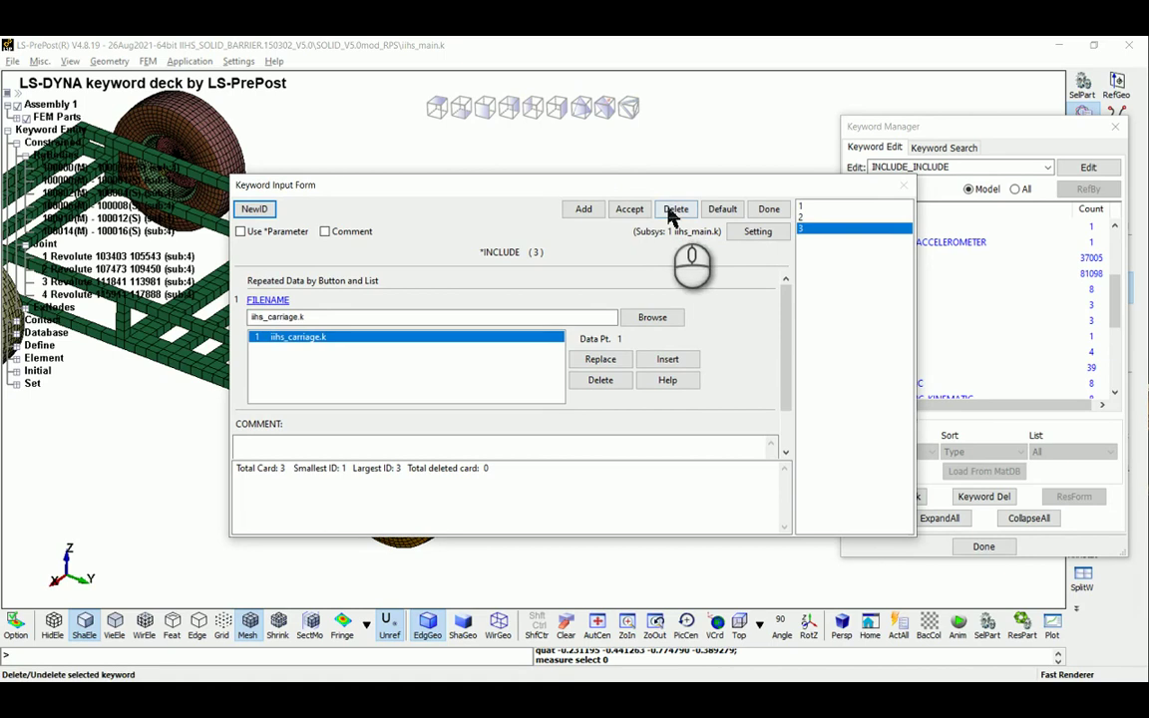
{"action": "left_click", "coordinate": [768, 212]}
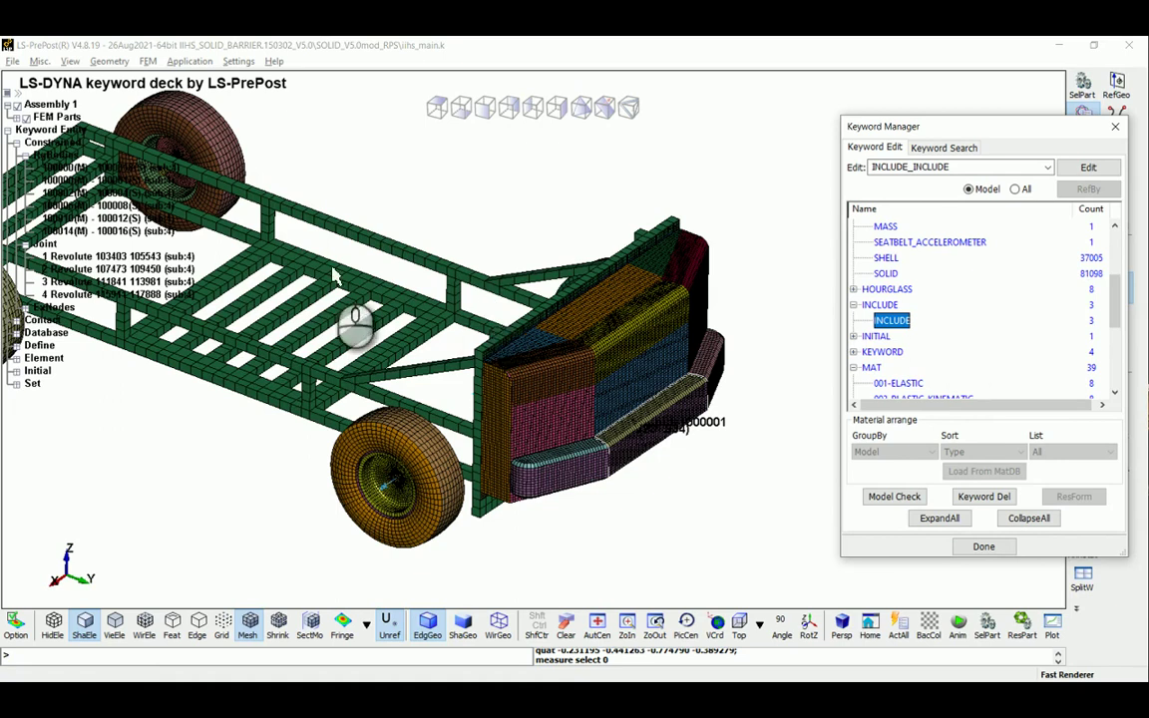
Switch to the PowerPoint presentation and review the slides up to *RIGIDWALL_OPTION.
{"action": "key", "text": "alt+Tab"}
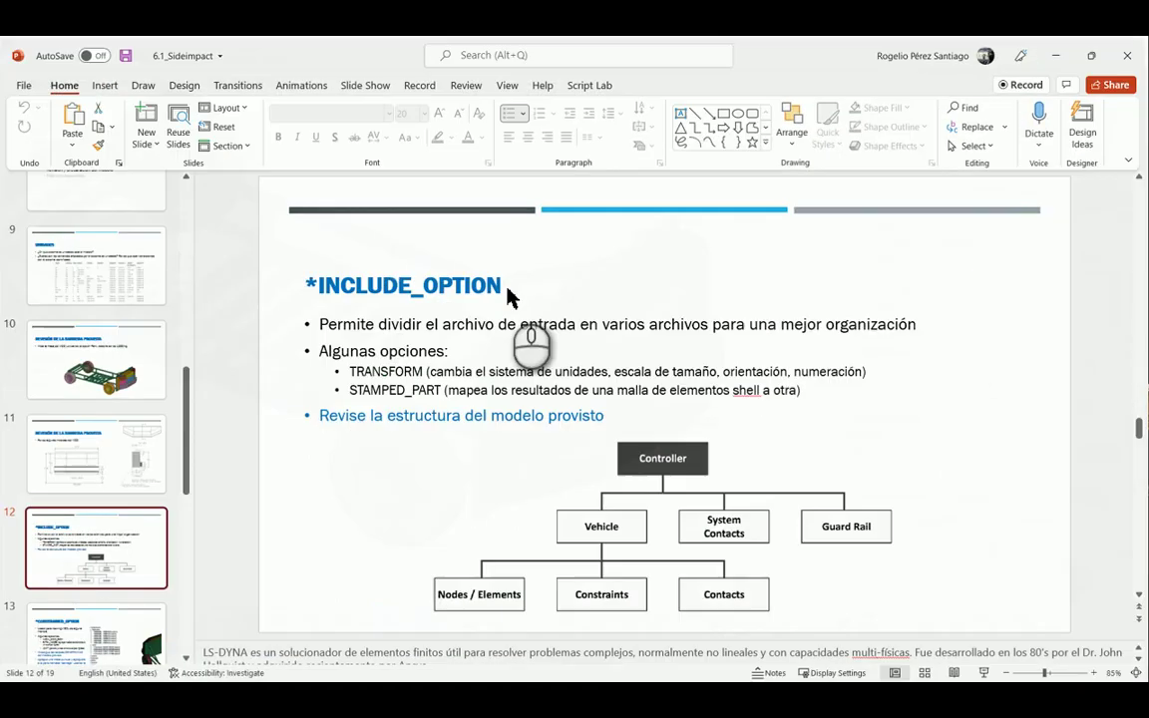
{"action": "scroll", "coordinate": [745, 389], "scroll_direction": "down", "scroll_amount": 1}
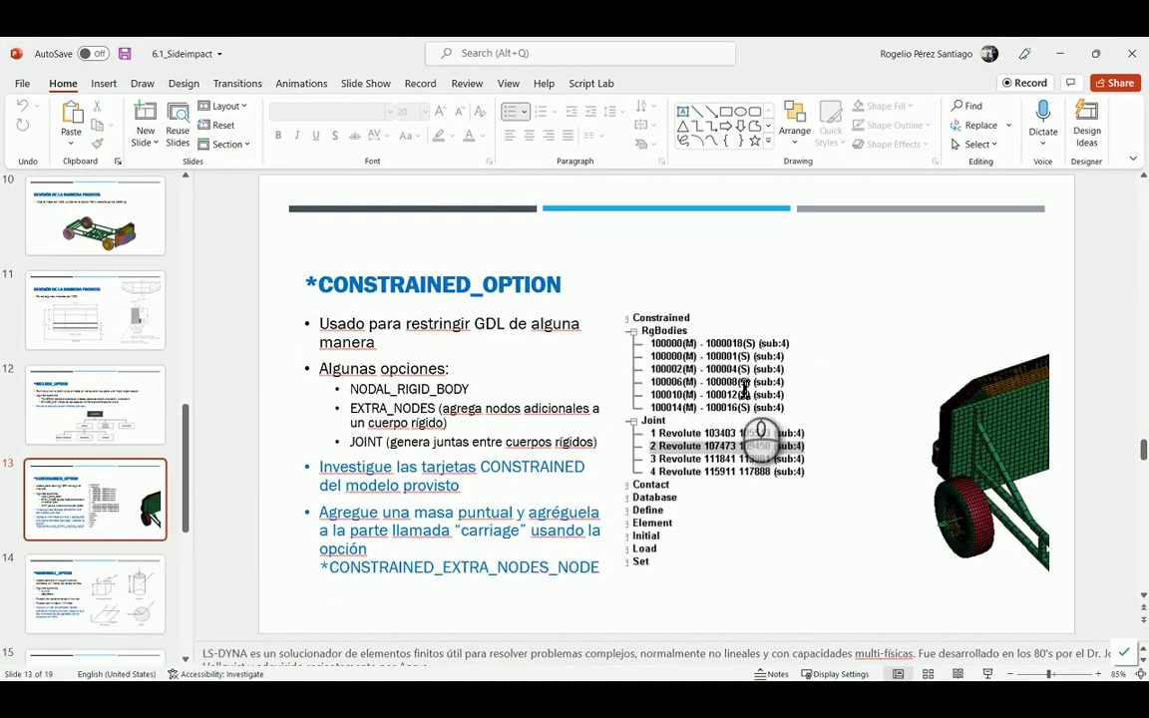
{"action": "scroll", "coordinate": [745, 389], "scroll_direction": "down", "scroll_amount": 1}
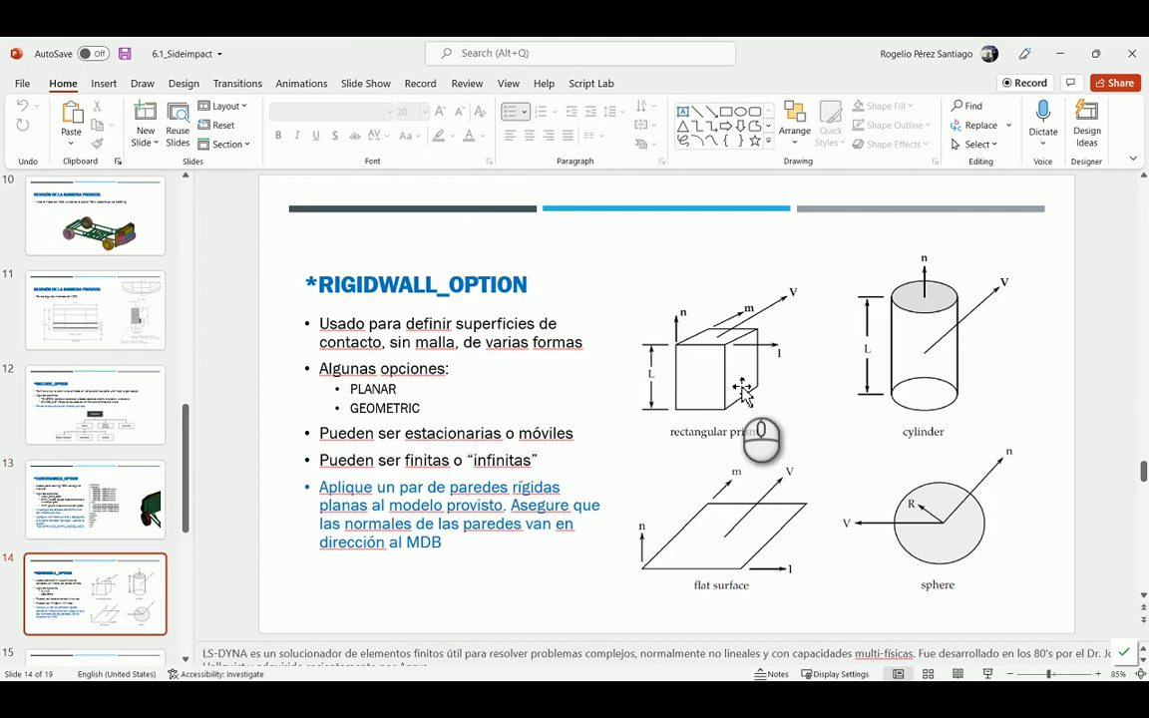
Switch back to LS-PrePost, close the Keyword Manager and show the whole cart in the Front view.
{"action": "key", "text": "alt+Tab"}
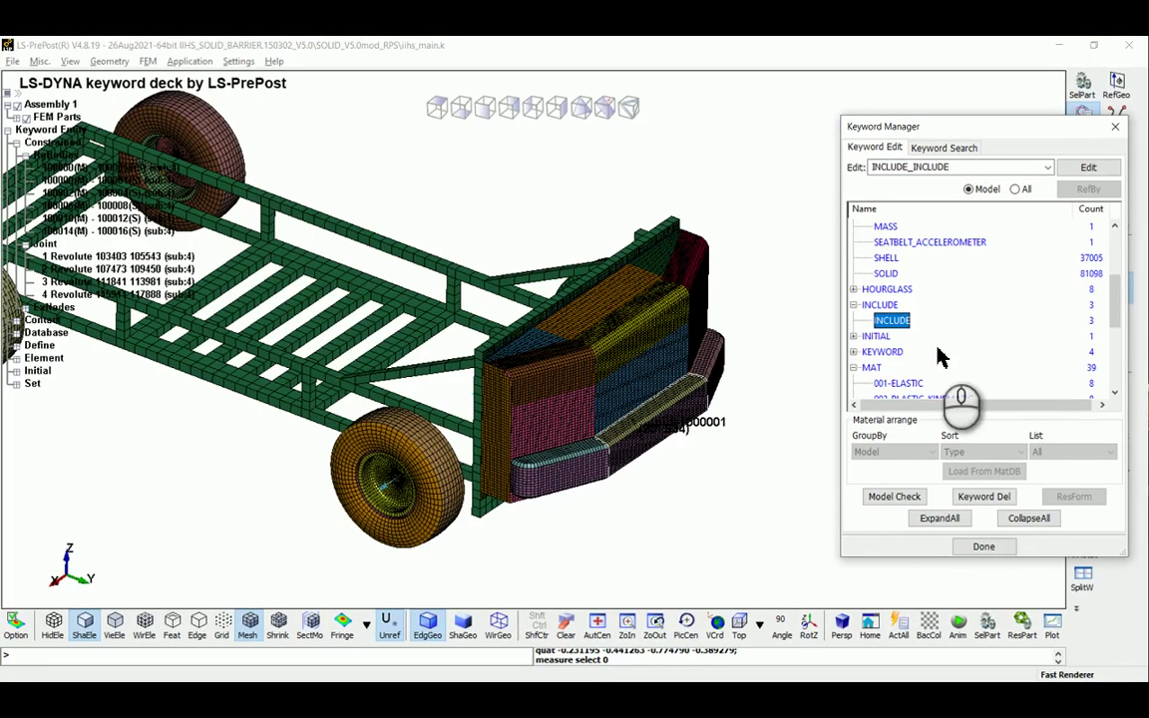
{"action": "left_click", "coordinate": [1002, 547]}
{"action": "mouse_move", "coordinate": [728, 374]}
{"action": "left_mouse_down", "text": "ctrl"}
{"action": "mouse_move", "coordinate": [493, 417]}
{"action": "mouse_move", "coordinate": [290, 380]}
{"action": "mouse_move", "coordinate": [498, 366]}
{"action": "mouse_move", "coordinate": [512, 328]}
{"action": "mouse_move", "coordinate": [436, 436]}
{"action": "mouse_move", "coordinate": [547, 403]}
{"action": "mouse_move", "coordinate": [409, 256]}
{"action": "mouse_move", "coordinate": [389, 319]}
{"action": "left_mouse_up", "text": "ctrl"}
{"action": "middle_click_drag", "start_coordinate": [390, 277], "coordinate": [539, 315], "text": "ctrl"}
{"action": "left_click", "coordinate": [482, 108]}
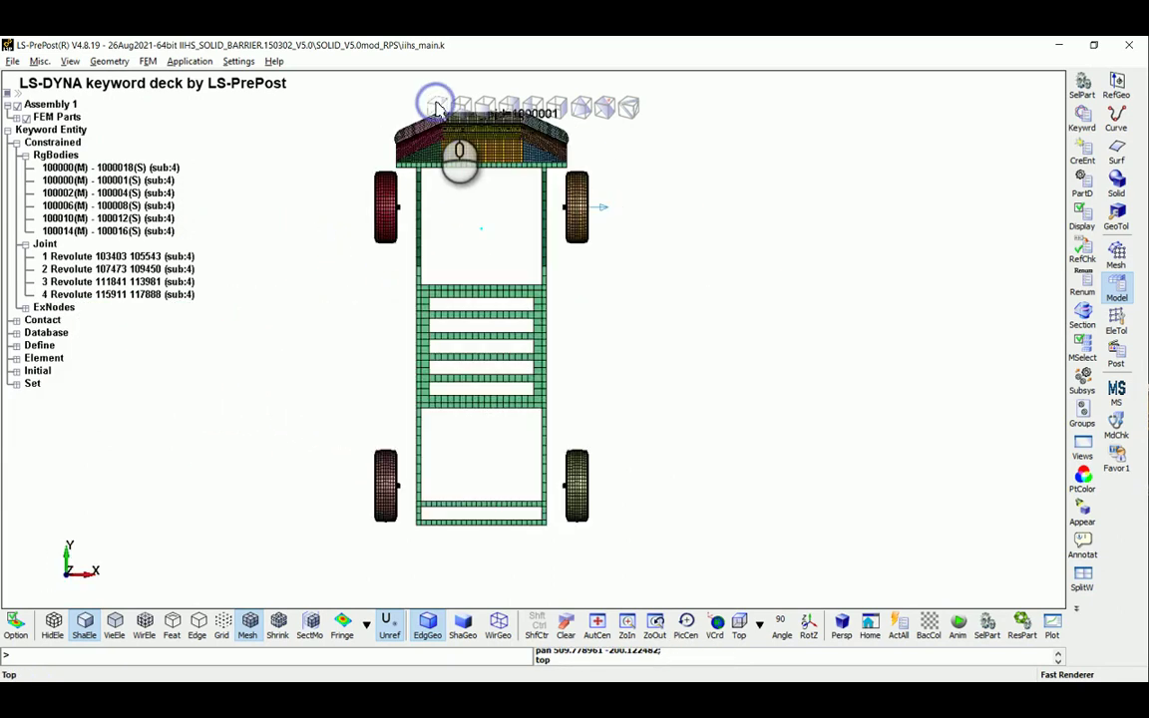
{"action": "left_click", "coordinate": [480, 107]}
{"action": "scroll", "coordinate": [266, 367], "scroll_direction": "up", "scroll_amount": 2}
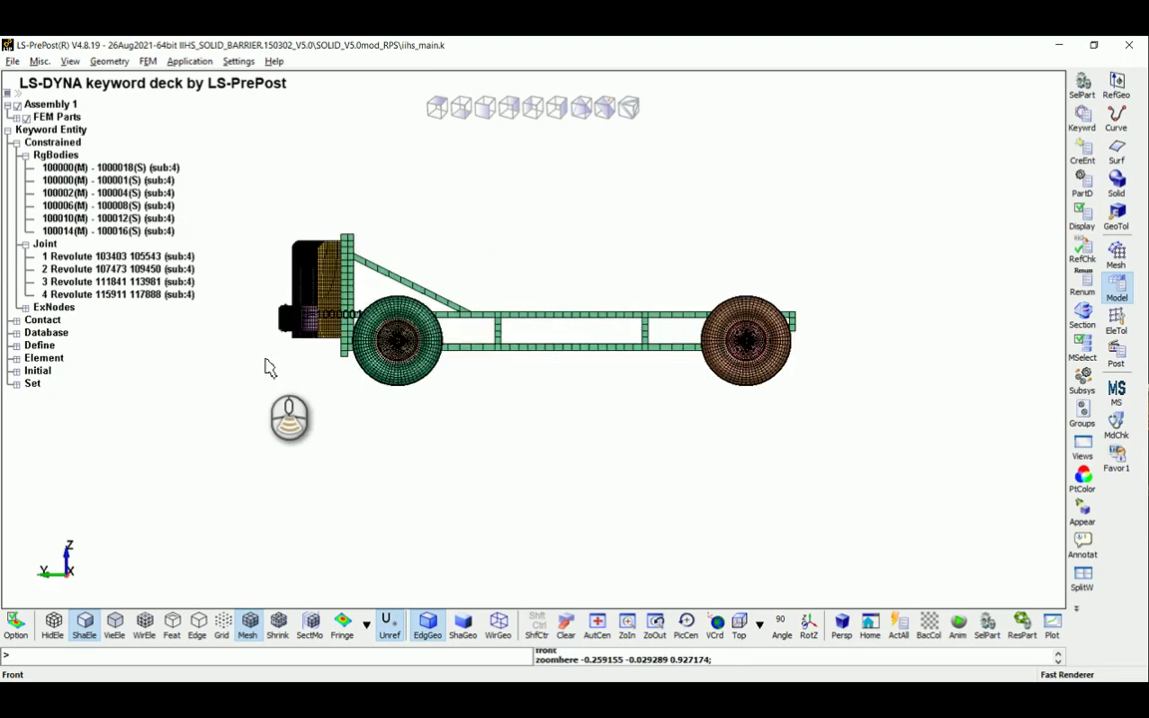
{"action": "scroll", "coordinate": [695, 310], "scroll_direction": "up", "scroll_amount": 3}
{"action": "scroll", "coordinate": [496, 363], "scroll_direction": "up", "scroll_amount": 3}
{"action": "scroll", "coordinate": [495, 363], "scroll_direction": "down", "scroll_amount": 2}
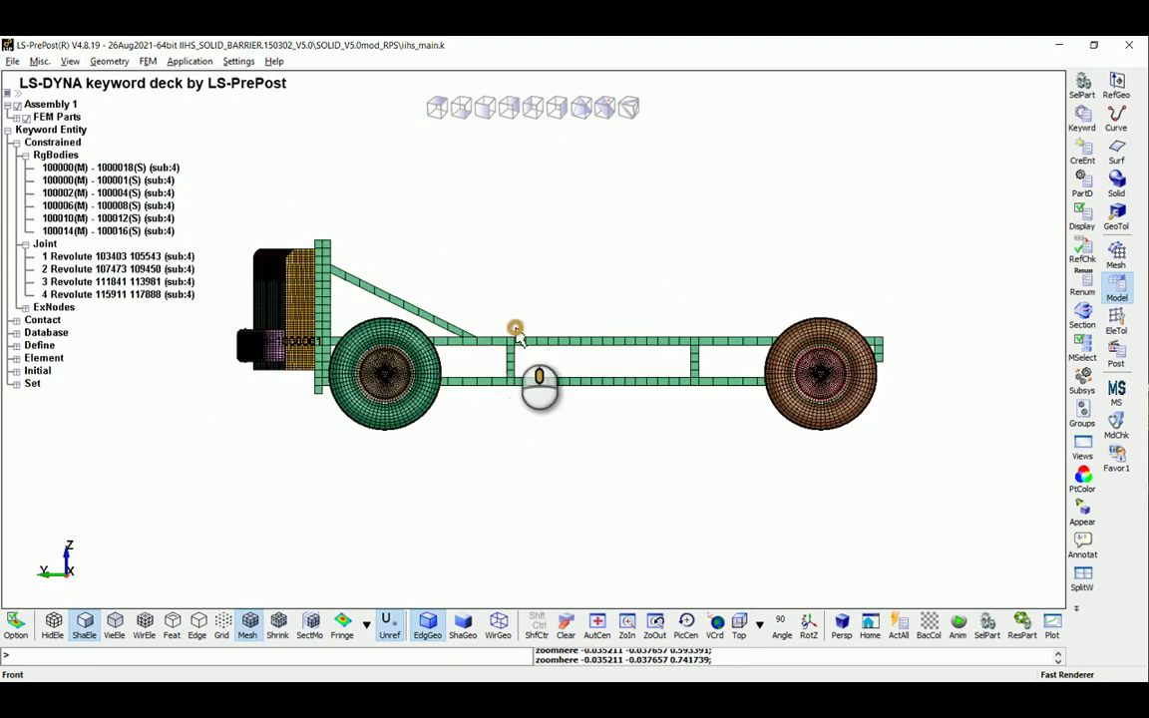
{"action": "scroll", "coordinate": [529, 339], "scroll_direction": "up", "scroll_amount": 2}
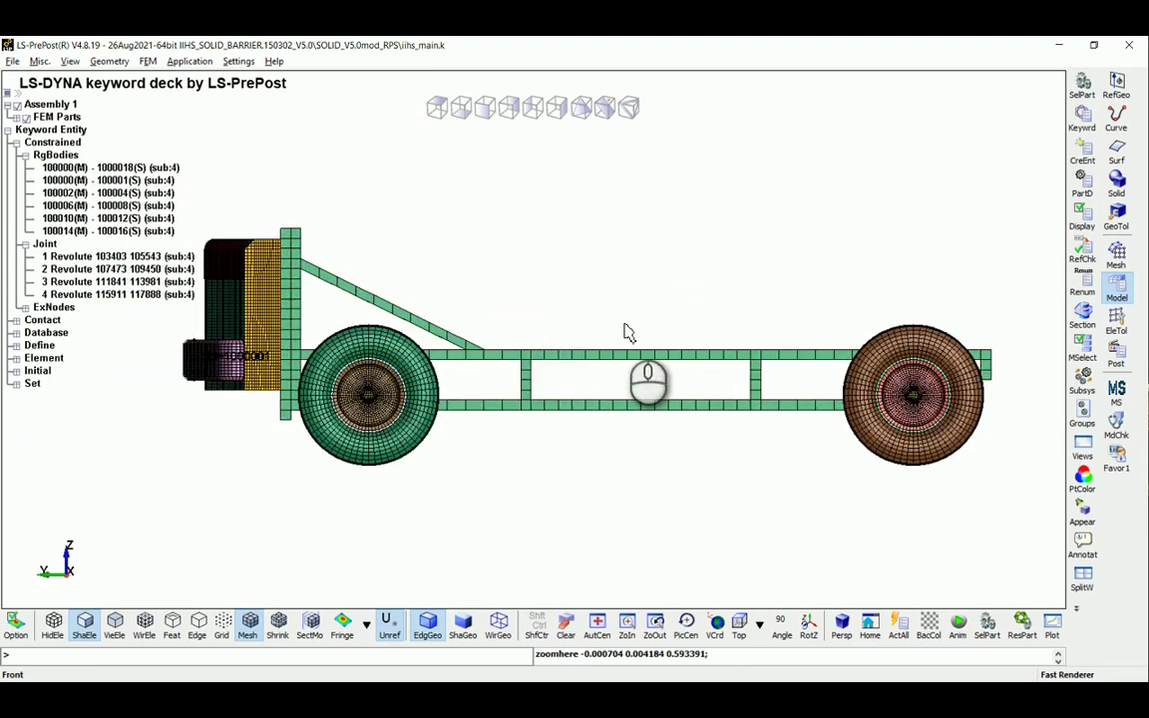
Open entity creation for rigid walls and start a new planar wall defined by one node with its normal along Z (NZ).
{"action": "left_click", "coordinate": [1087, 155]}
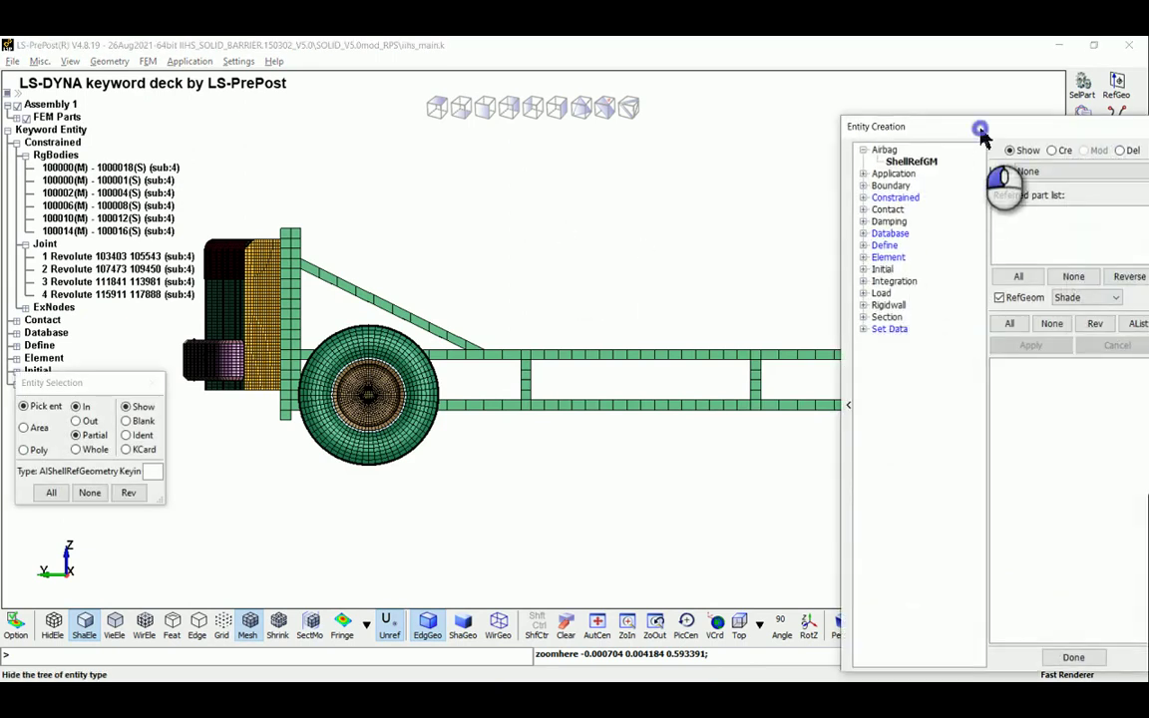
{"action": "left_click_drag", "start_coordinate": [980, 132], "coordinate": [863, 68]}
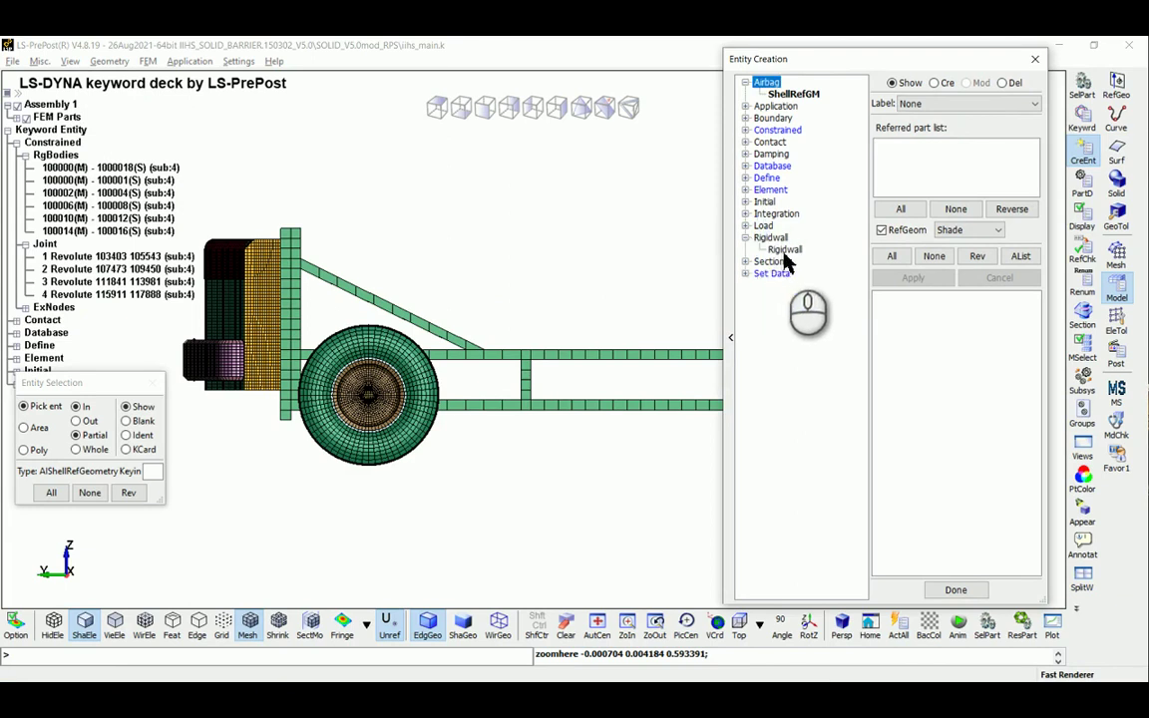
{"action": "left_click", "coordinate": [784, 250]}
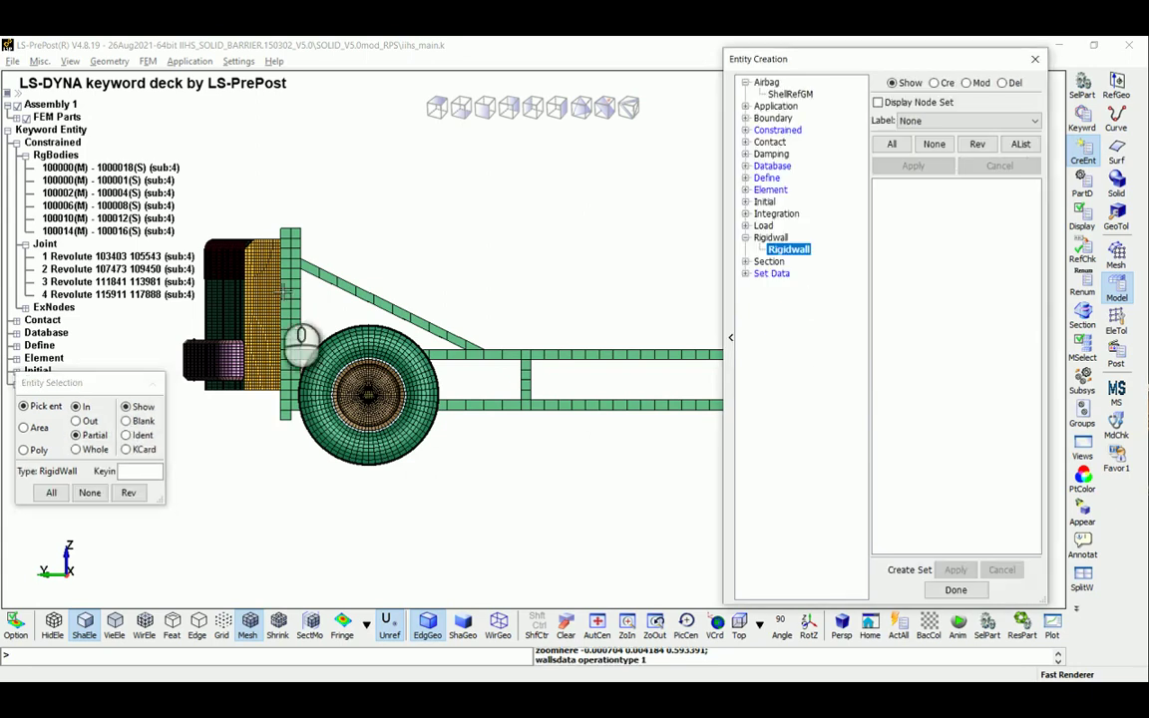
{"action": "left_click", "coordinate": [936, 83]}
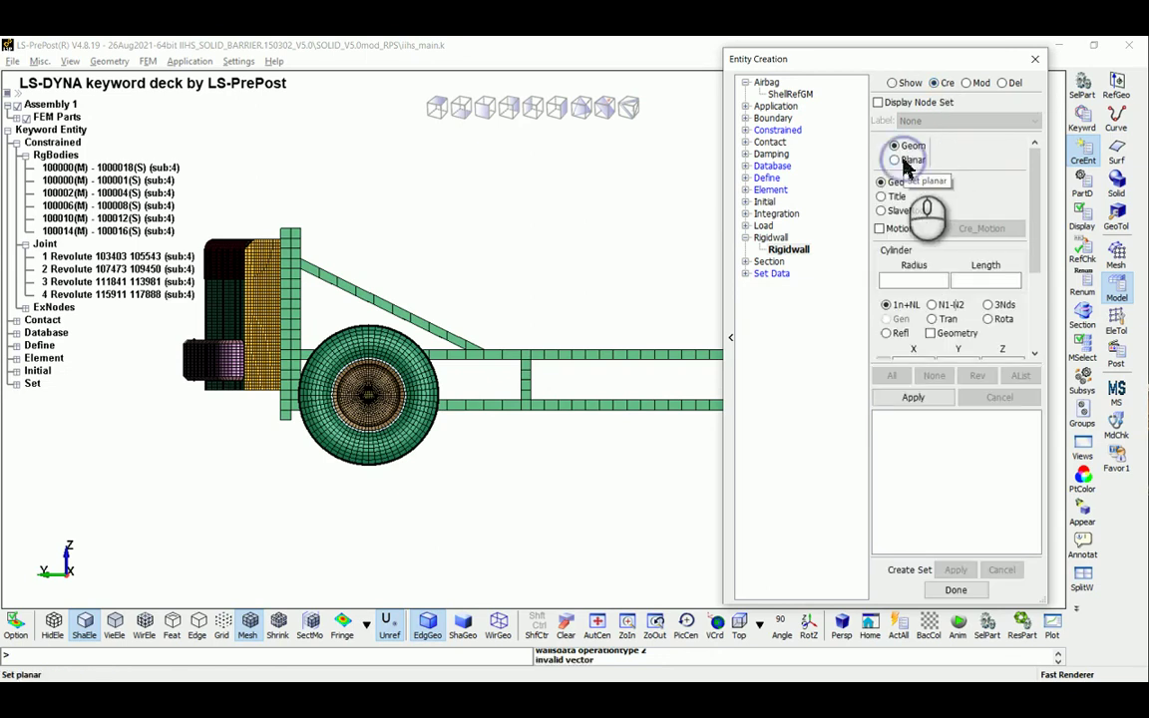
{"action": "left_click", "coordinate": [903, 162]}
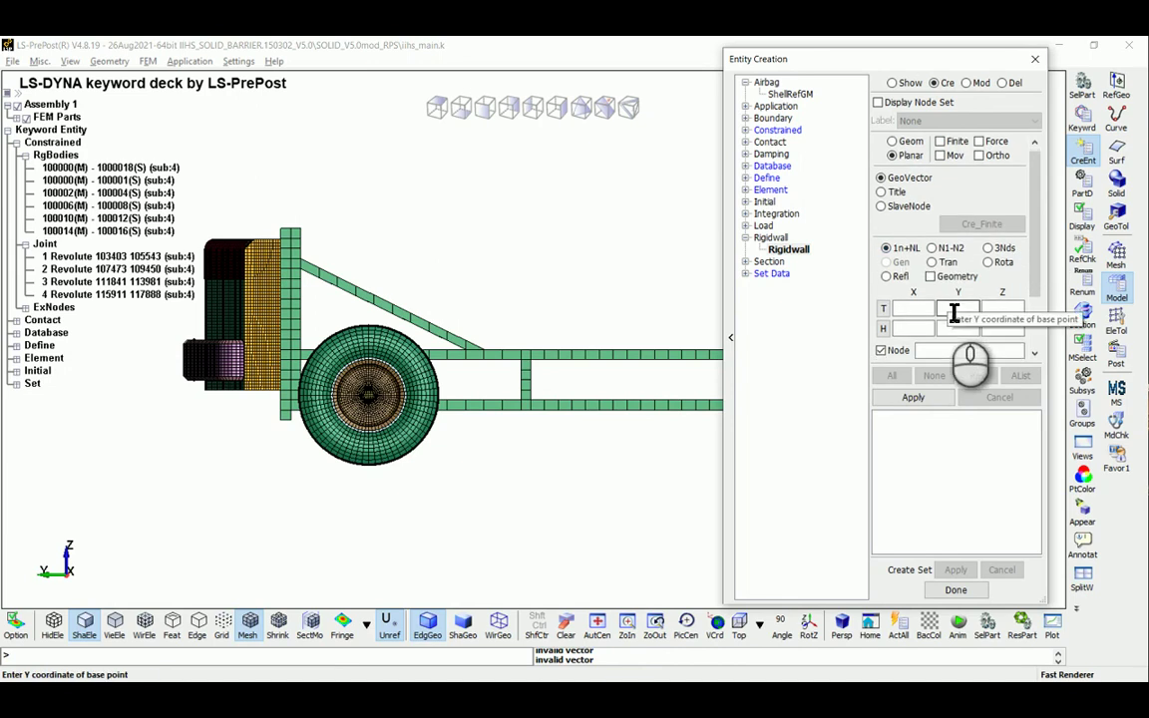
{"action": "left_click_drag", "start_coordinate": [1037, 264], "coordinate": [1038, 319]}
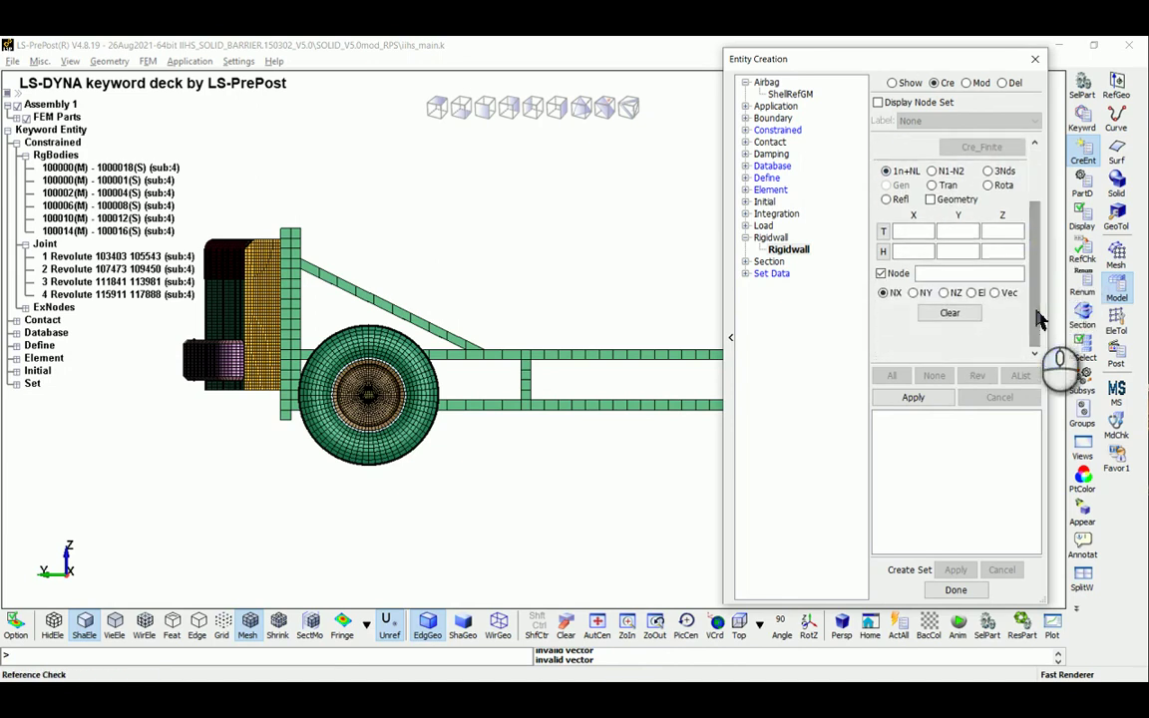
{"action": "left_click", "coordinate": [944, 295]}
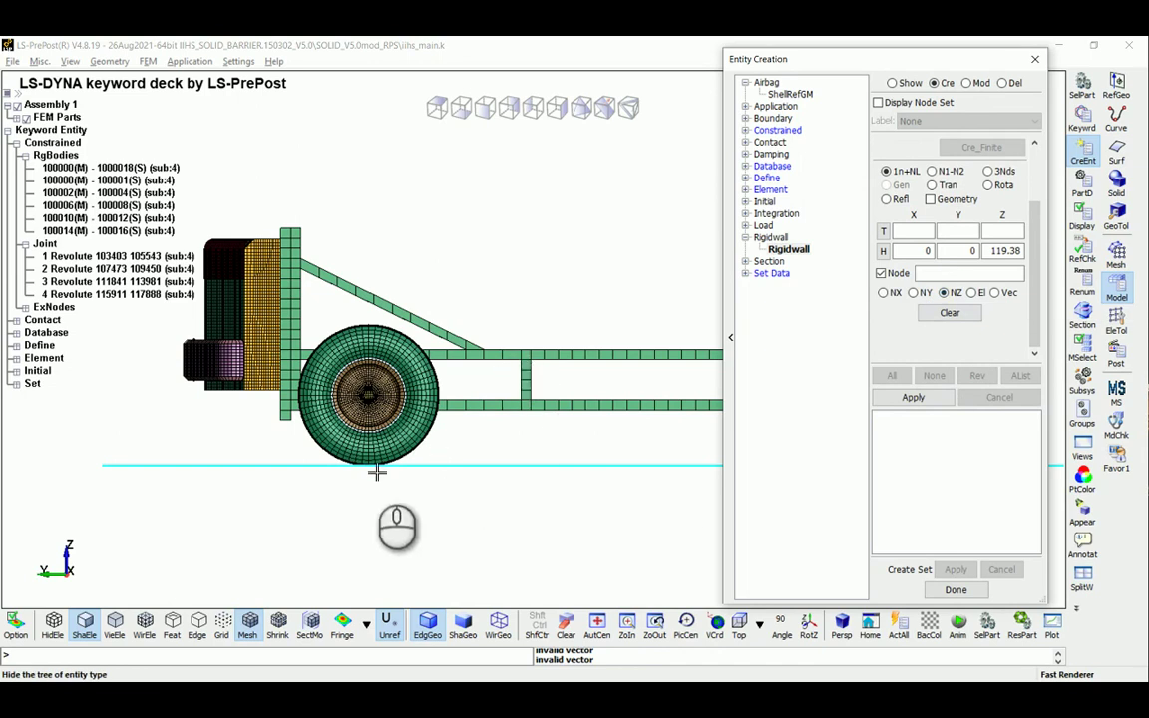
Set the ground wall's base point at node 109547 on the underside of the front tyre.
{"action": "mouse_move", "coordinate": [377, 431]}
{"action": "left_mouse_down"}
{"action": "mouse_move", "coordinate": [383, 391]}
{"action": "mouse_move", "coordinate": [370, 418]}
{"action": "left_mouse_up"}
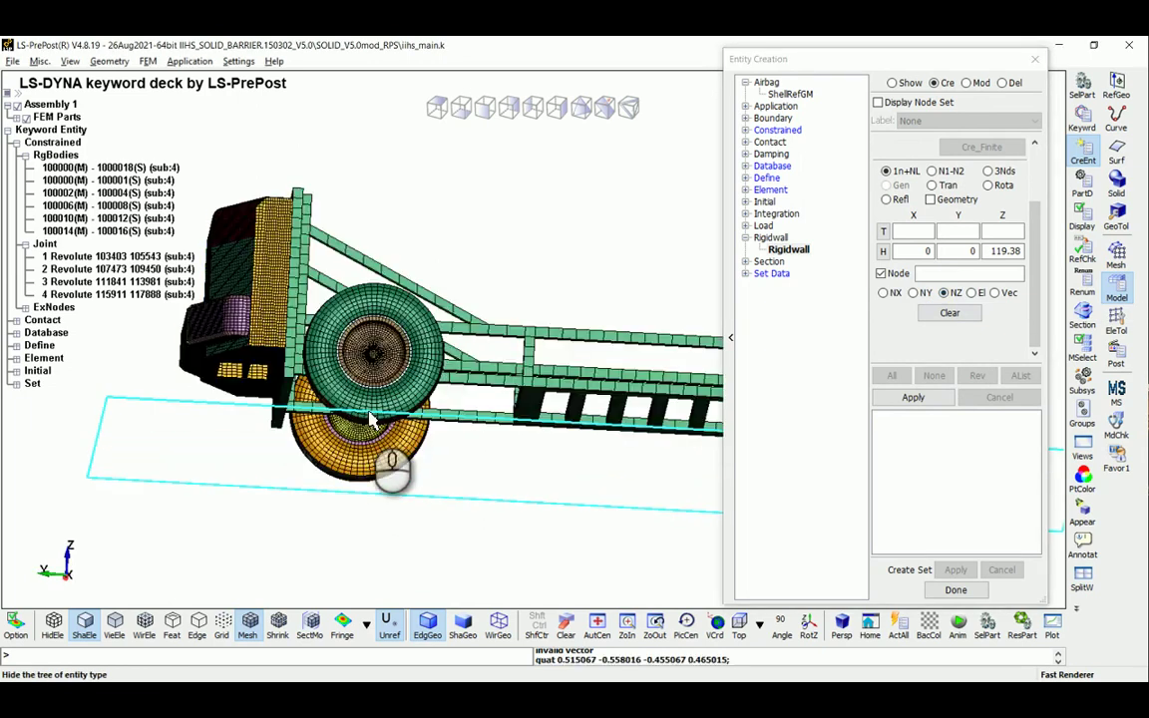
{"action": "scroll", "coordinate": [370, 419], "scroll_direction": "up", "scroll_amount": 5}
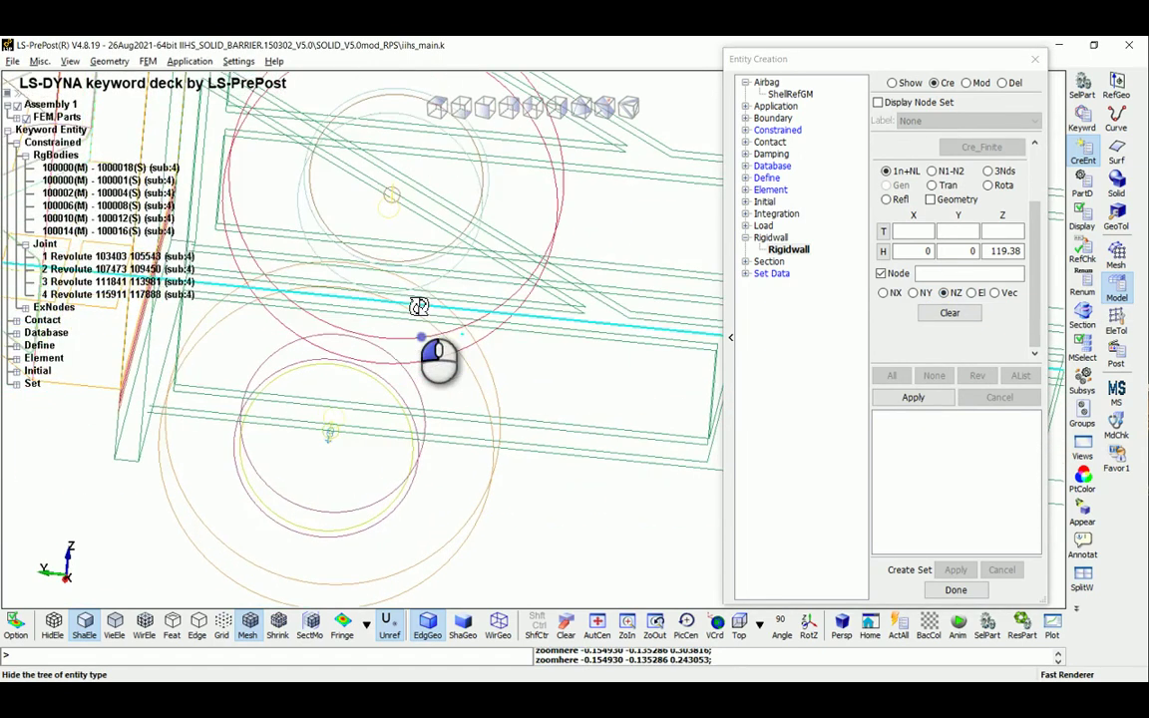
{"action": "scroll", "coordinate": [416, 310], "scroll_direction": "up", "scroll_amount": 3}
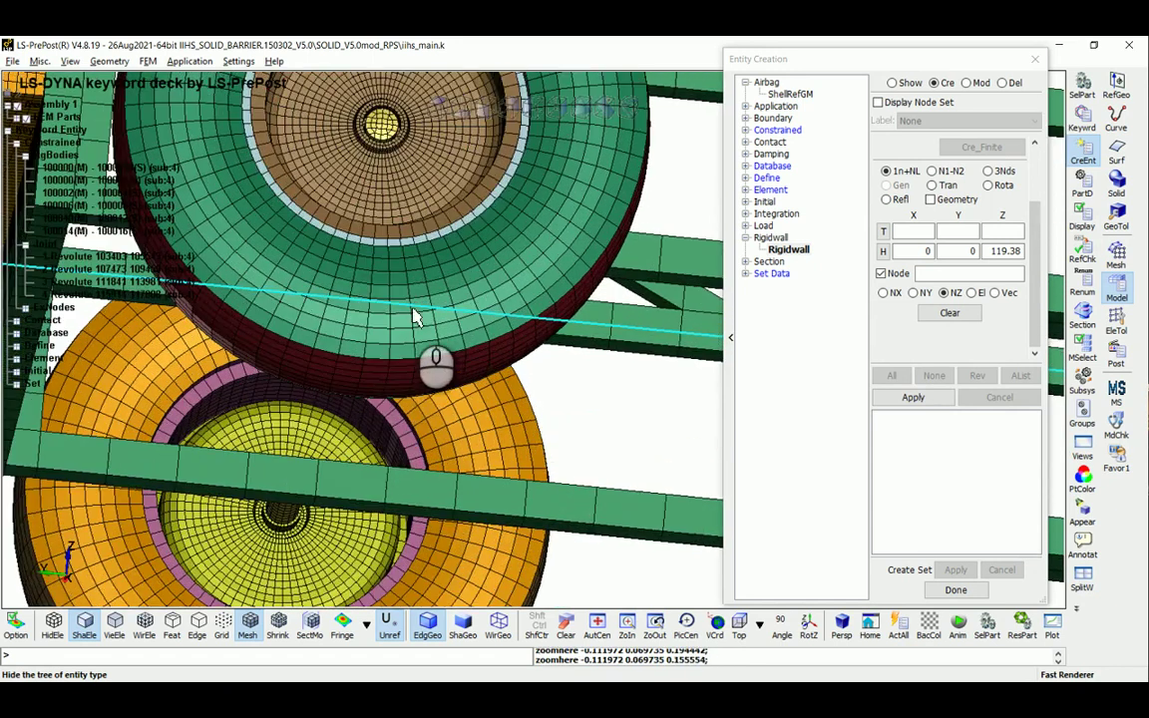
{"action": "scroll", "coordinate": [334, 399], "scroll_direction": "up", "scroll_amount": 2}
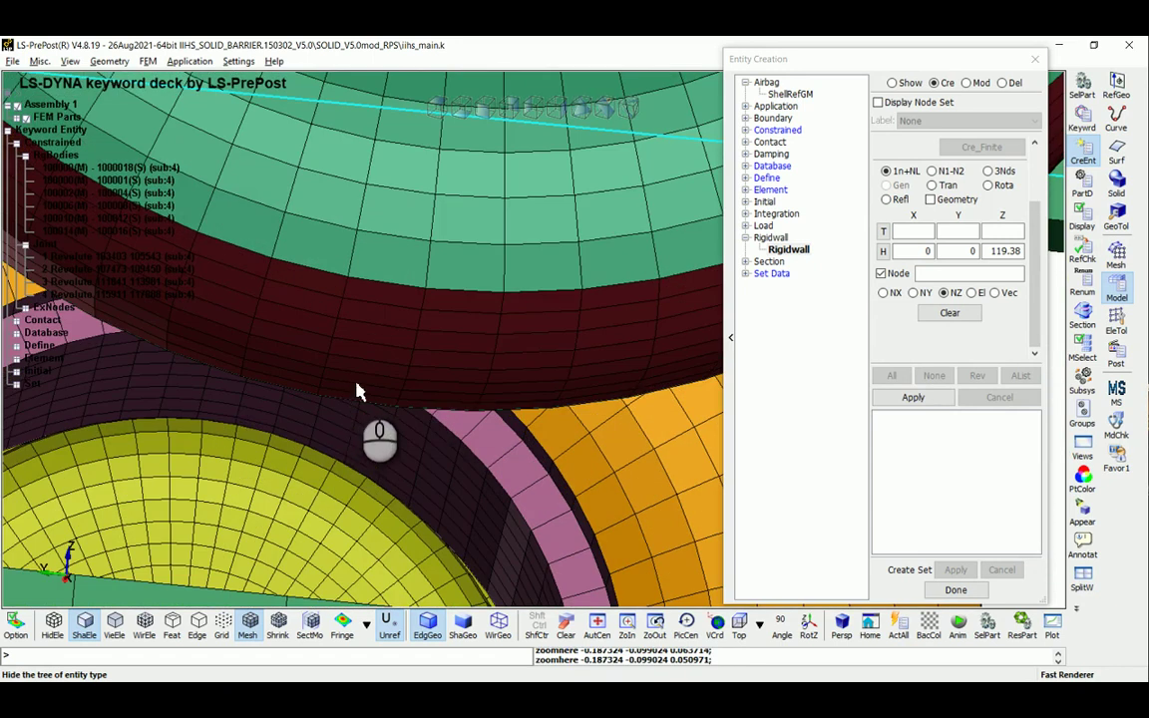
{"action": "left_click", "coordinate": [414, 357]}
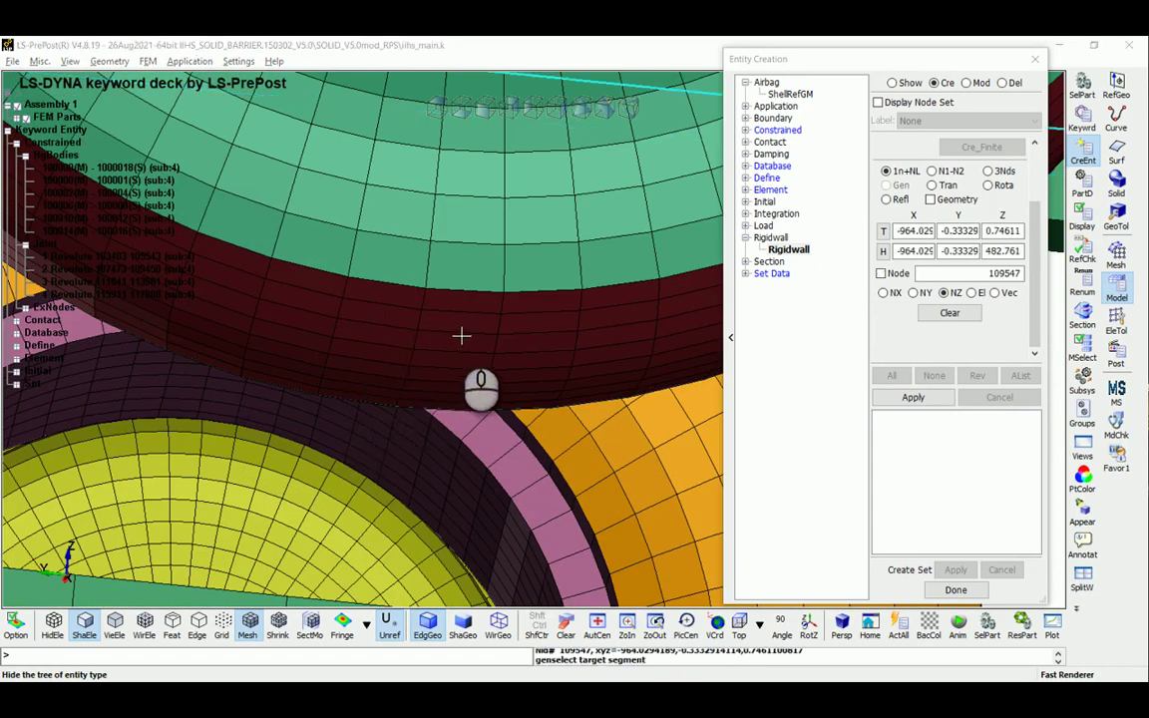
{"action": "scroll", "coordinate": [464, 335], "scroll_direction": "down", "scroll_amount": 3}
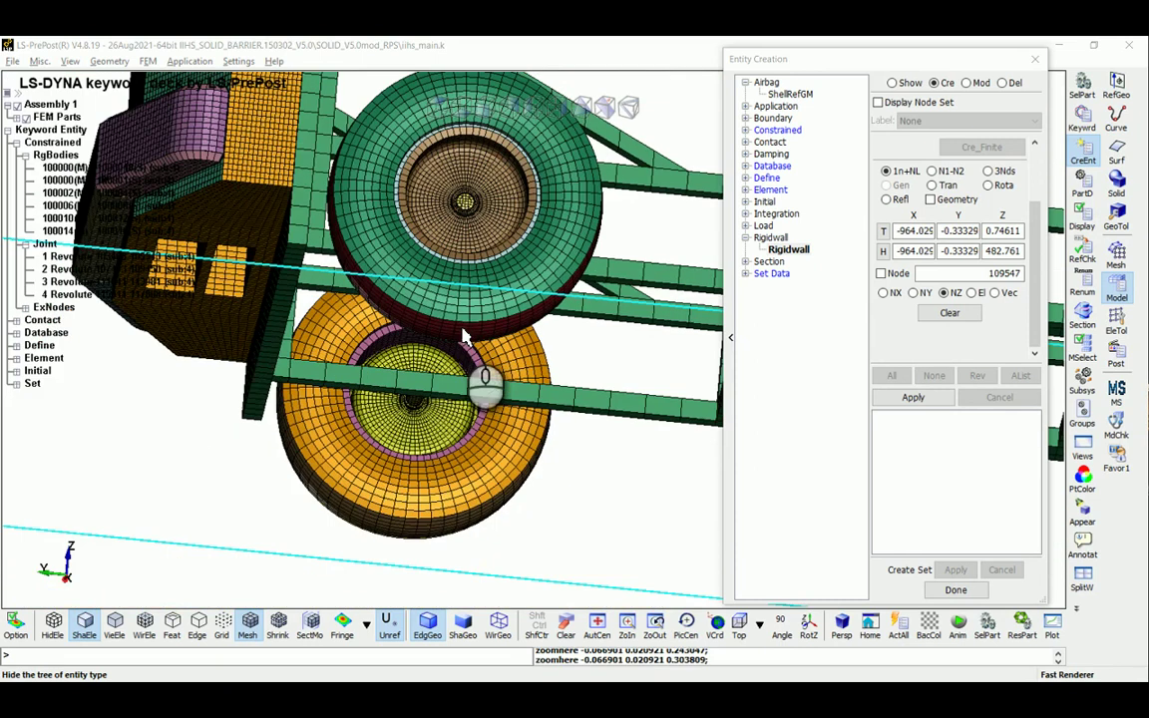
{"action": "left_click", "coordinate": [487, 109]}
{"action": "scroll", "coordinate": [435, 497], "scroll_direction": "up", "scroll_amount": 2}
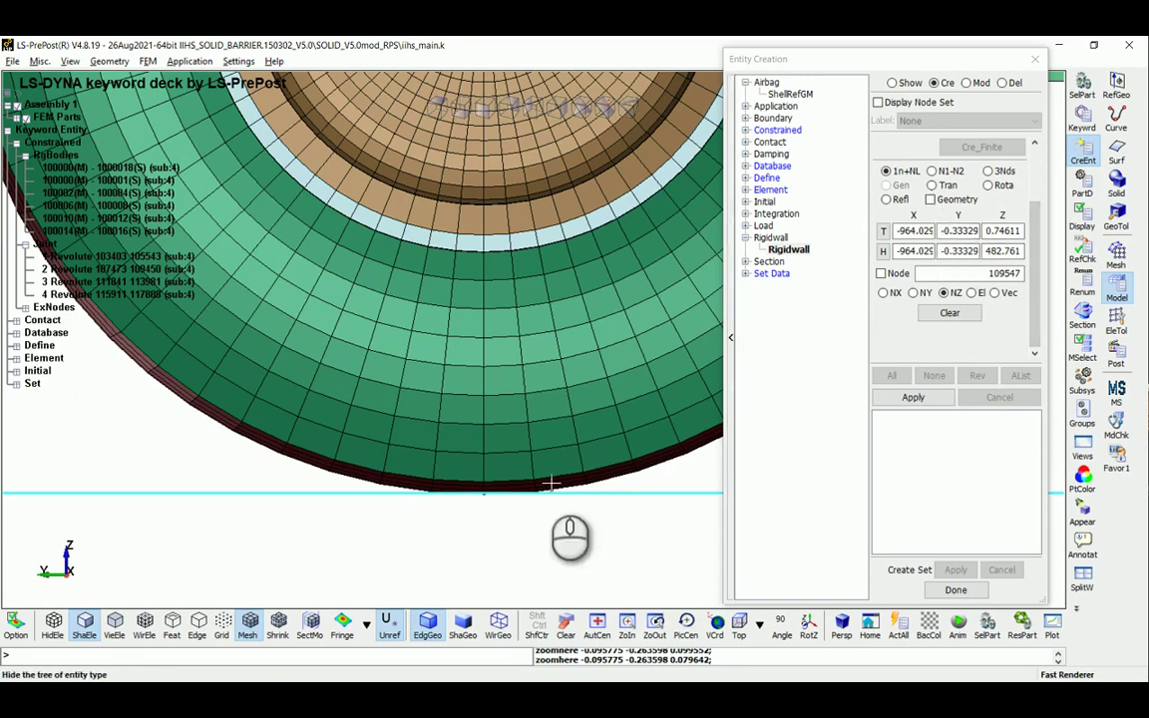
Translate the ground wall twice by a distance of 1 in the negative global Z direction and create the planar rigid wall.
{"action": "left_click", "coordinate": [933, 185]}
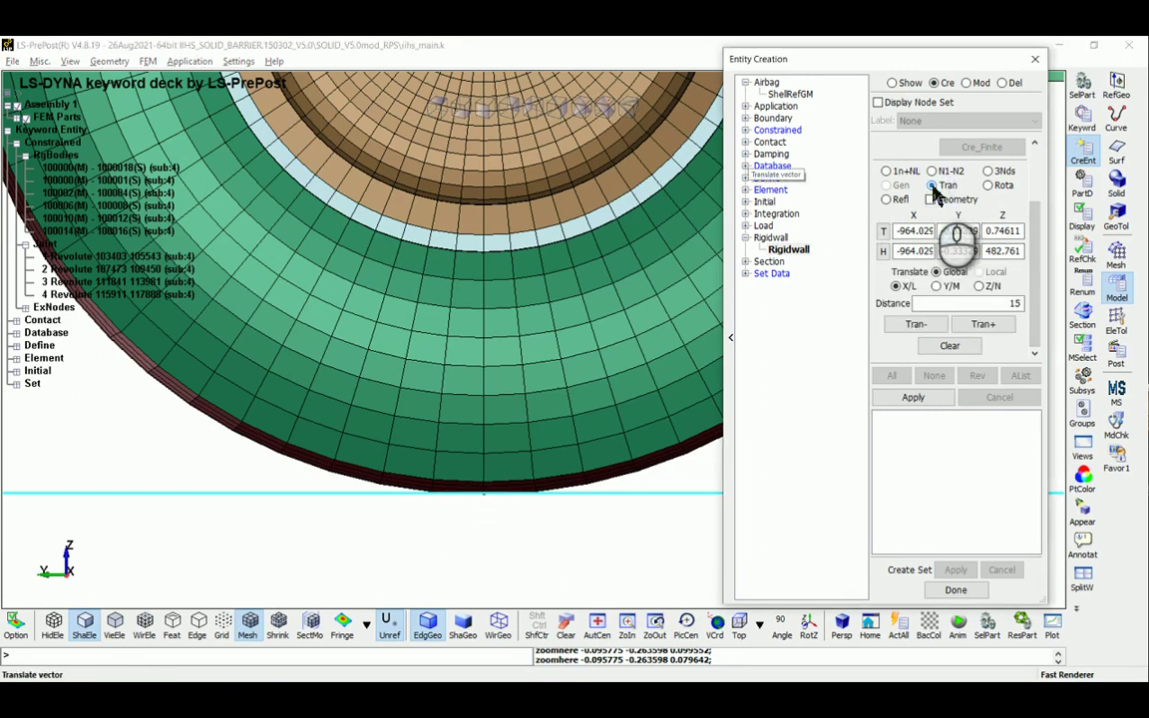
{"action": "left_click", "coordinate": [979, 286]}
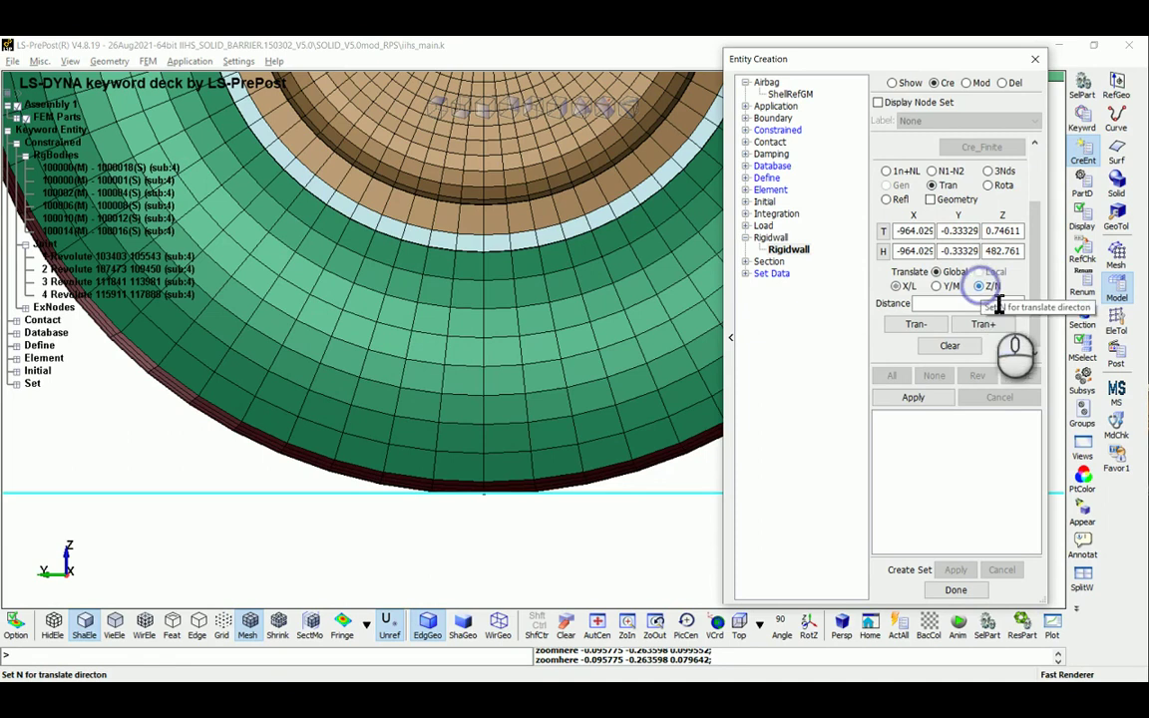
{"action": "double_click", "coordinate": [1016, 304]}
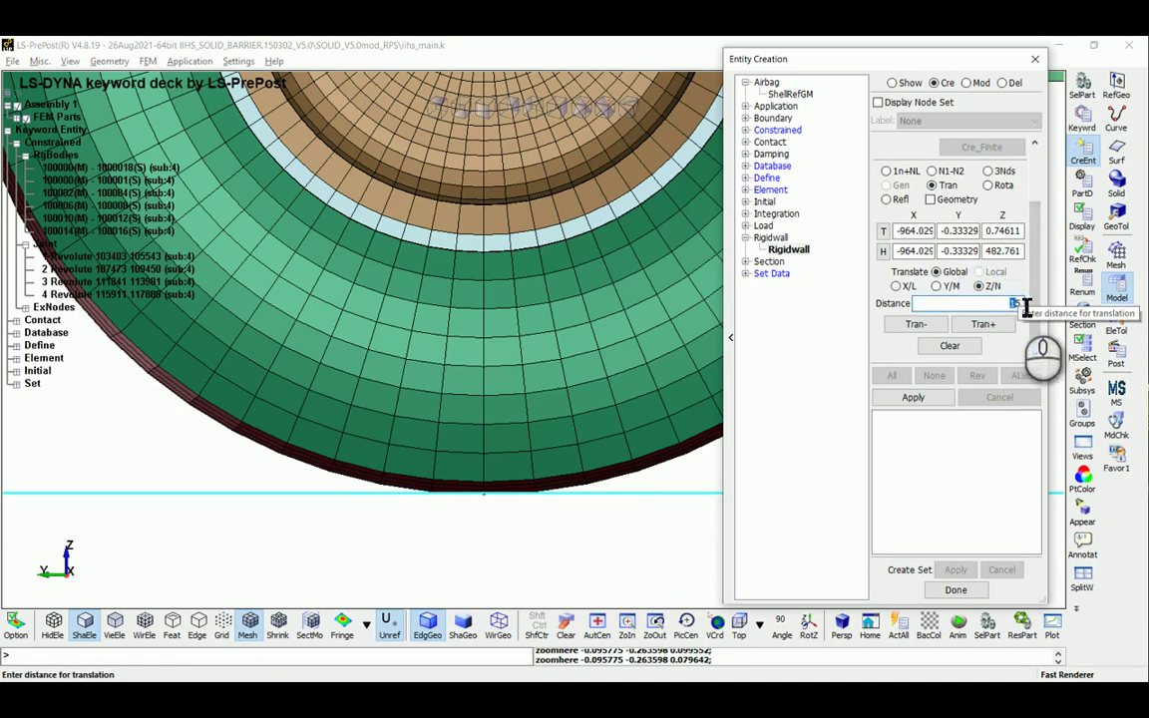
{"action": "key", "text": "BackSpace"}
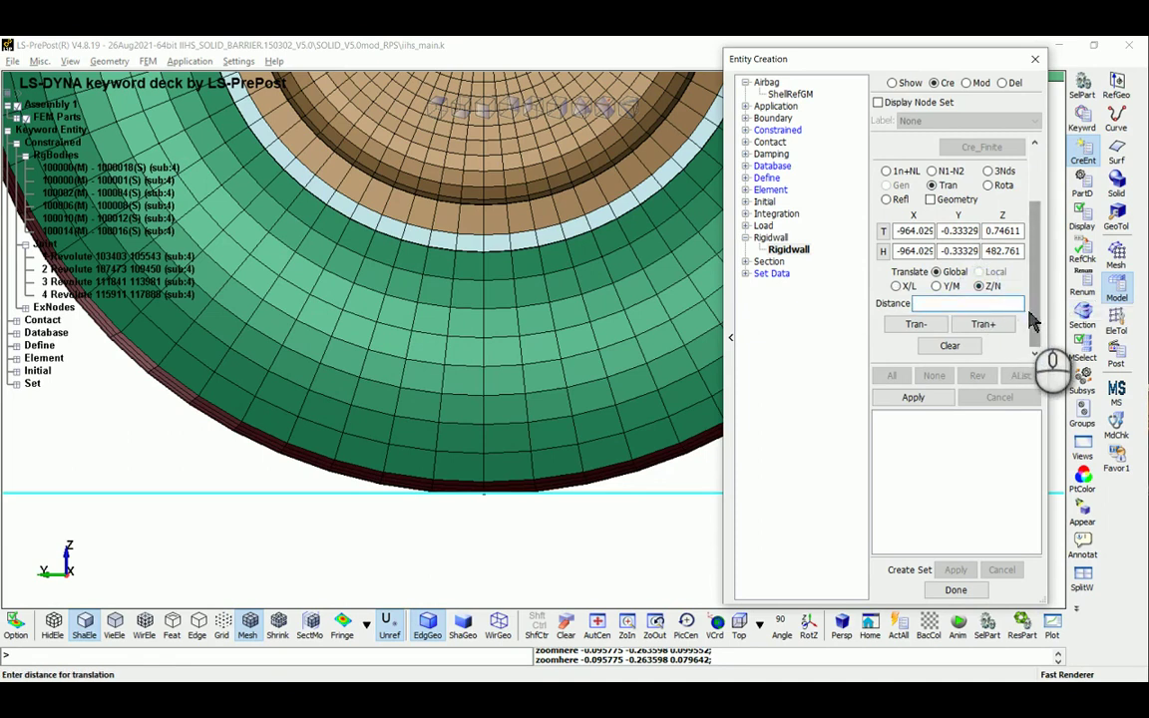
{"action": "type", "text": "1"}
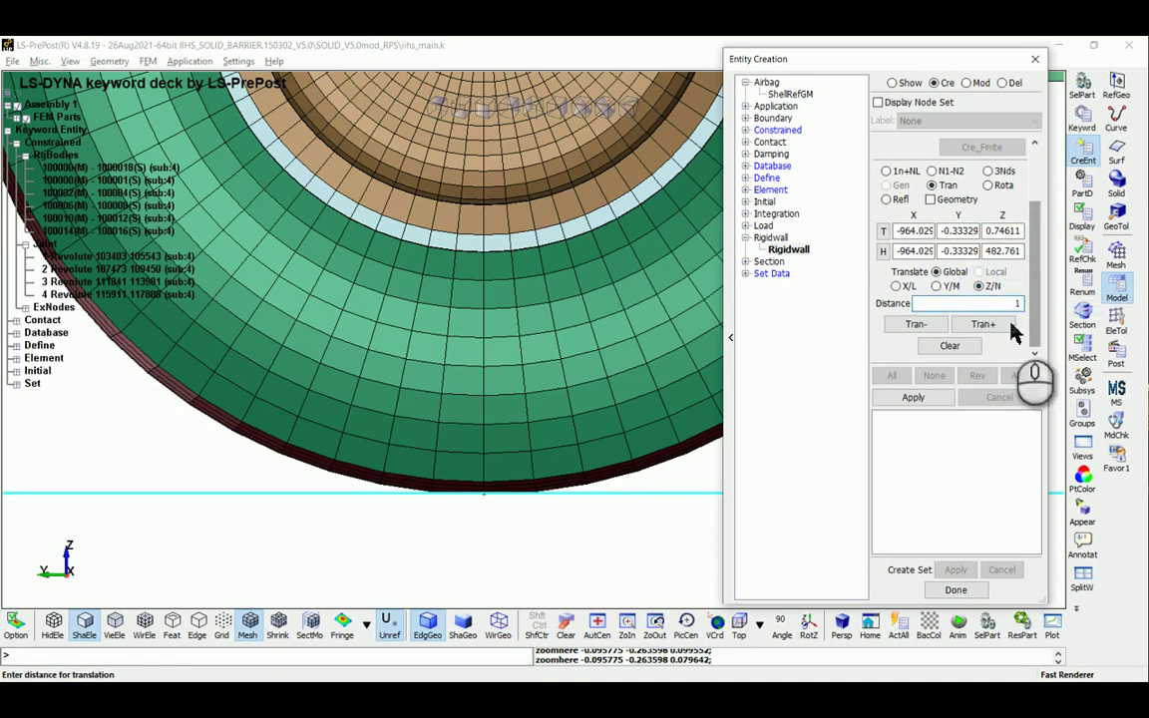
{"action": "left_click", "coordinate": [929, 327]}
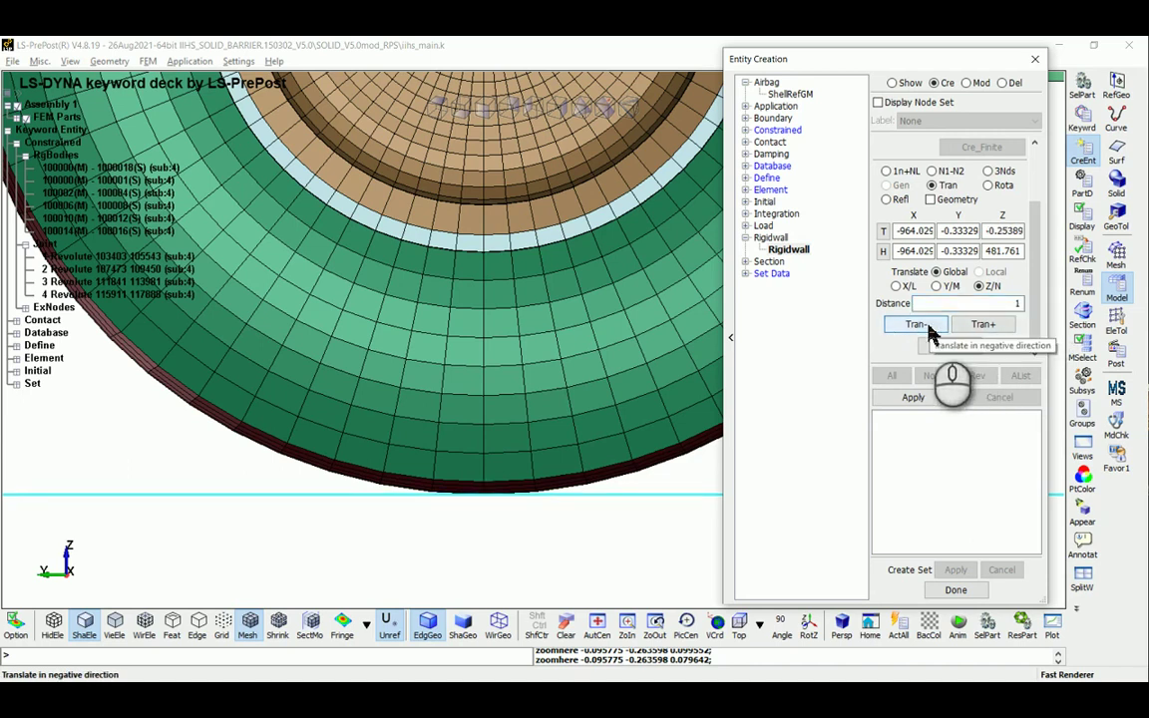
{"action": "left_click", "coordinate": [930, 327]}
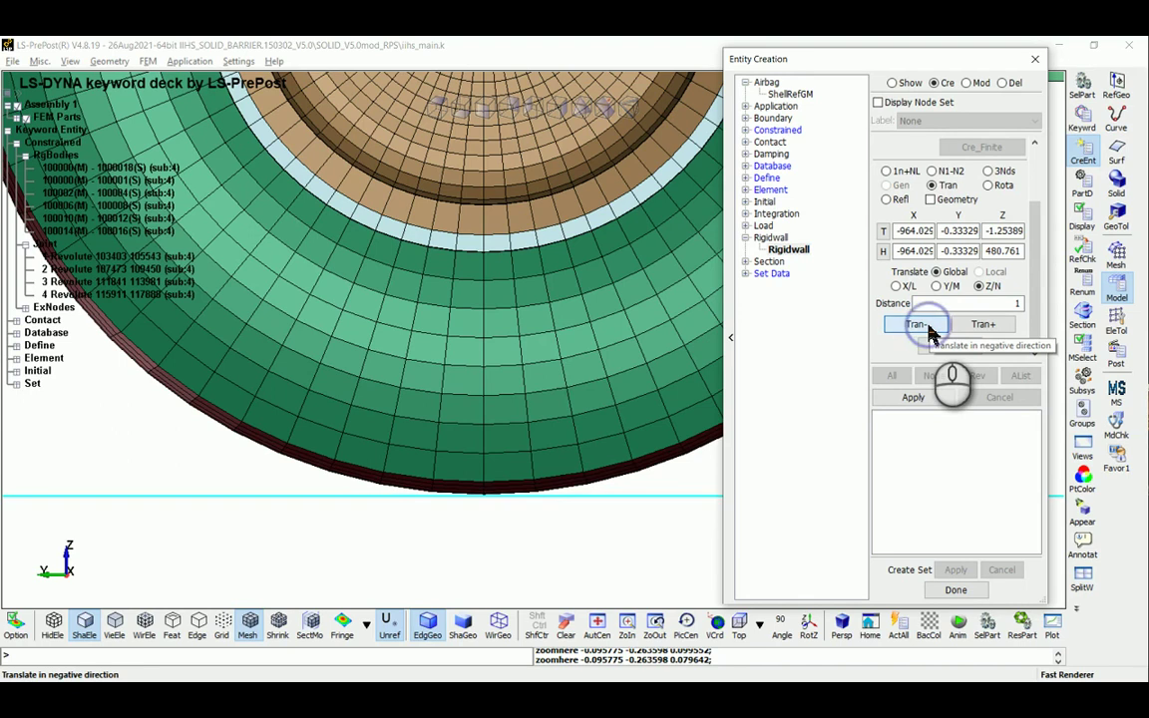
{"action": "left_click", "coordinate": [935, 401]}
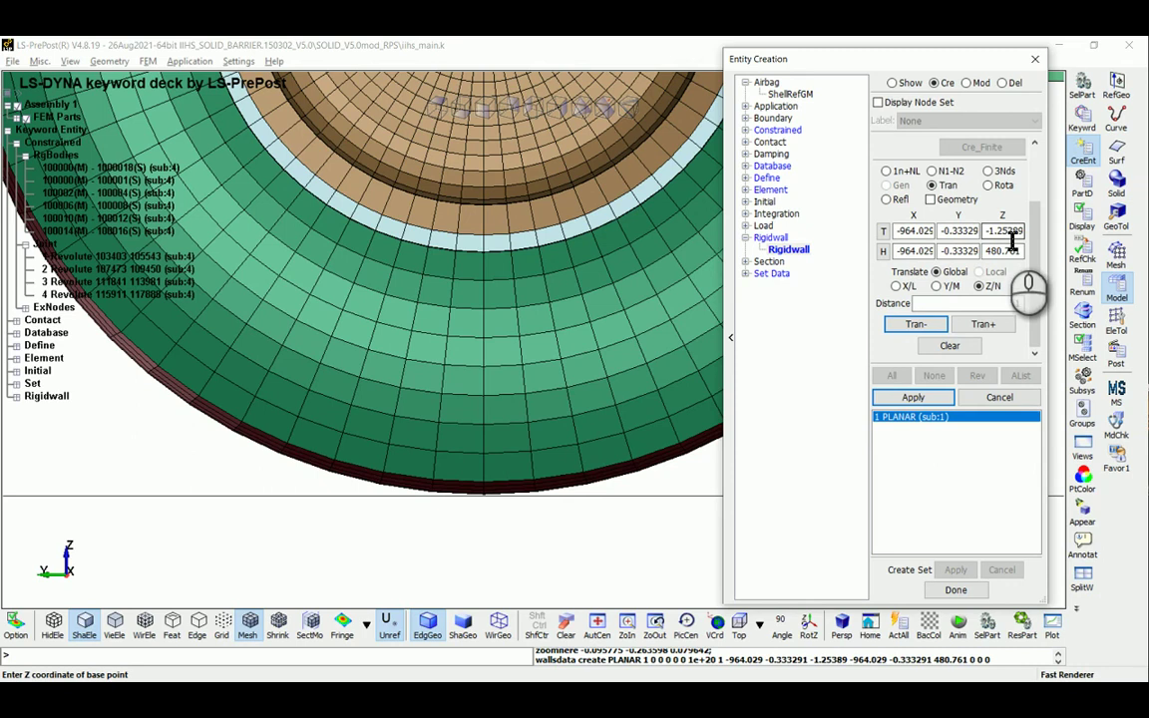
{"action": "left_click", "coordinate": [990, 303]}
{"action": "type", "text": "1"}
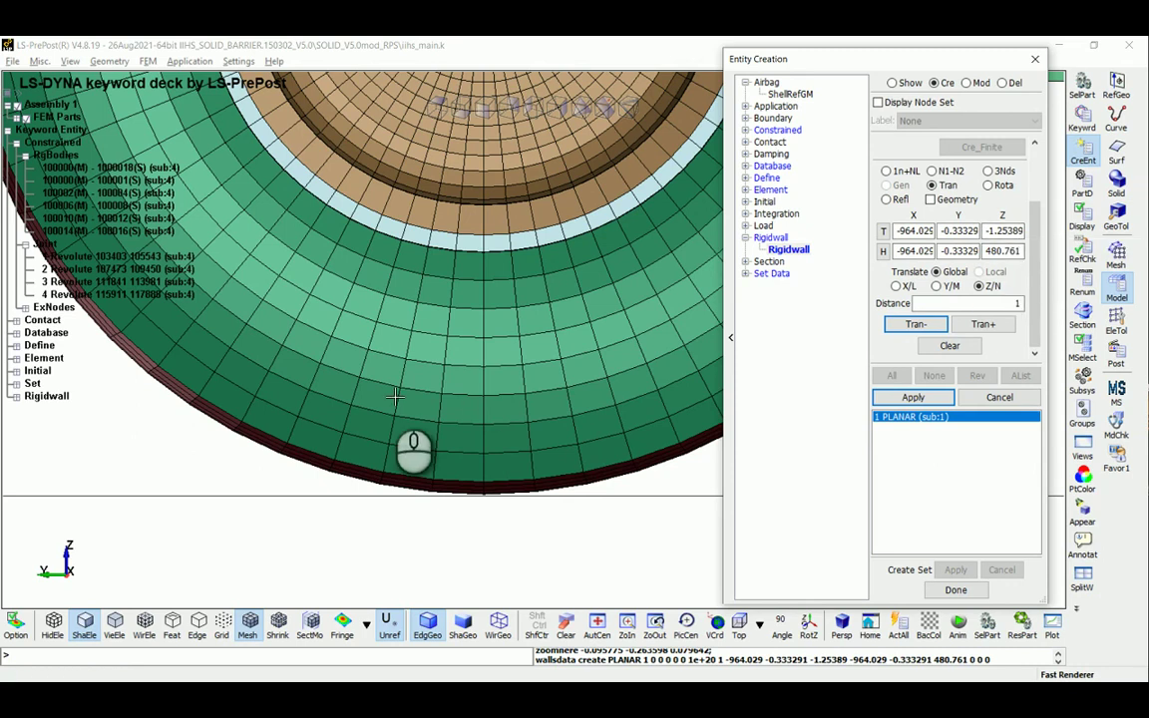
Set up a second planar rigid wall defined by one node with its normal along Y (NY).
{"action": "scroll", "coordinate": [396, 389], "scroll_direction": "down", "scroll_amount": 6}
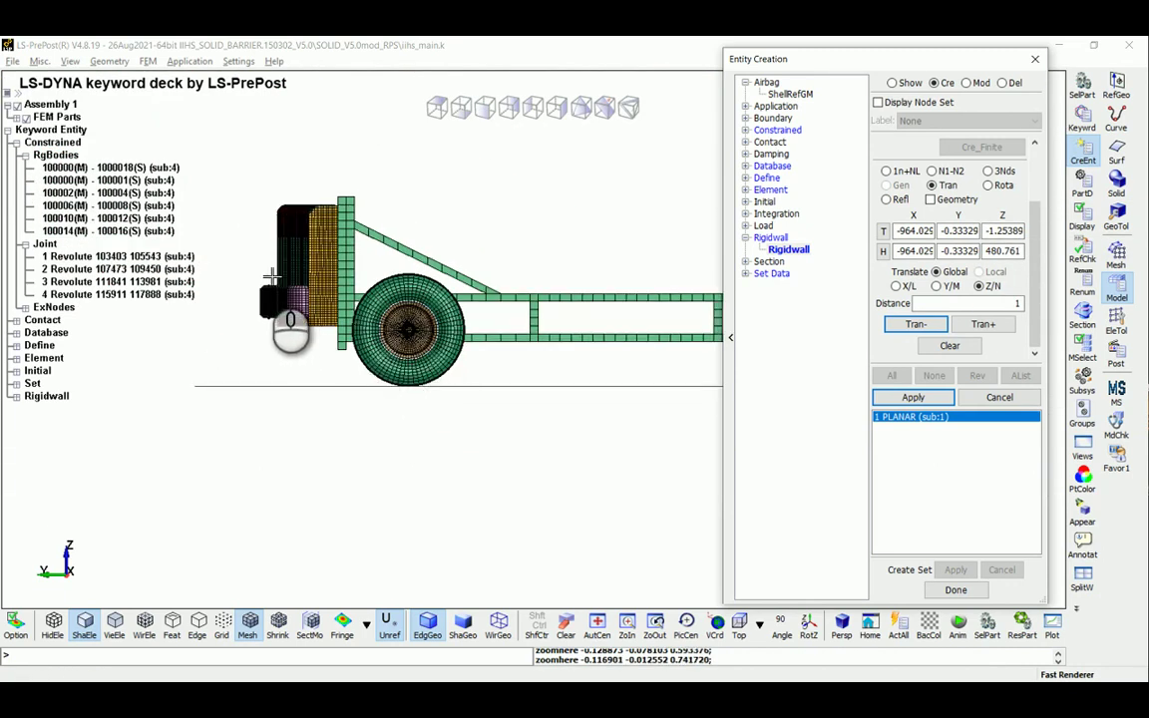
{"action": "scroll", "coordinate": [274, 284], "scroll_direction": "up", "scroll_amount": 5}
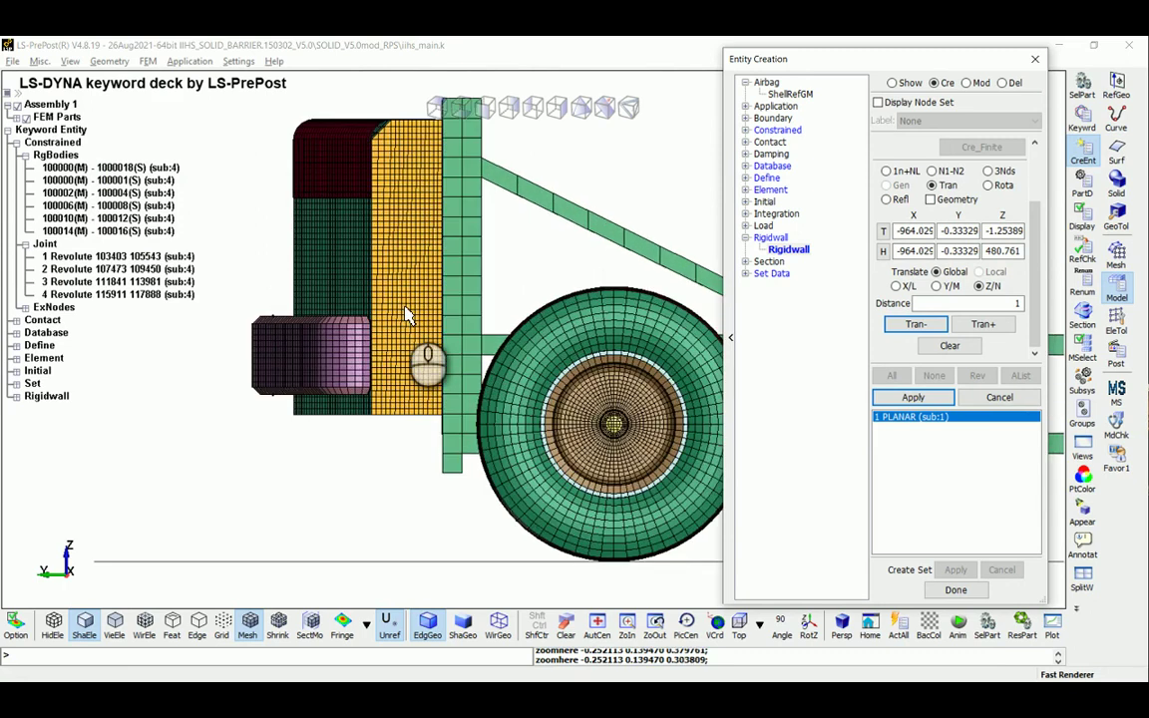
{"action": "scroll", "coordinate": [964, 227], "scroll_direction": "up", "scroll_amount": 1}
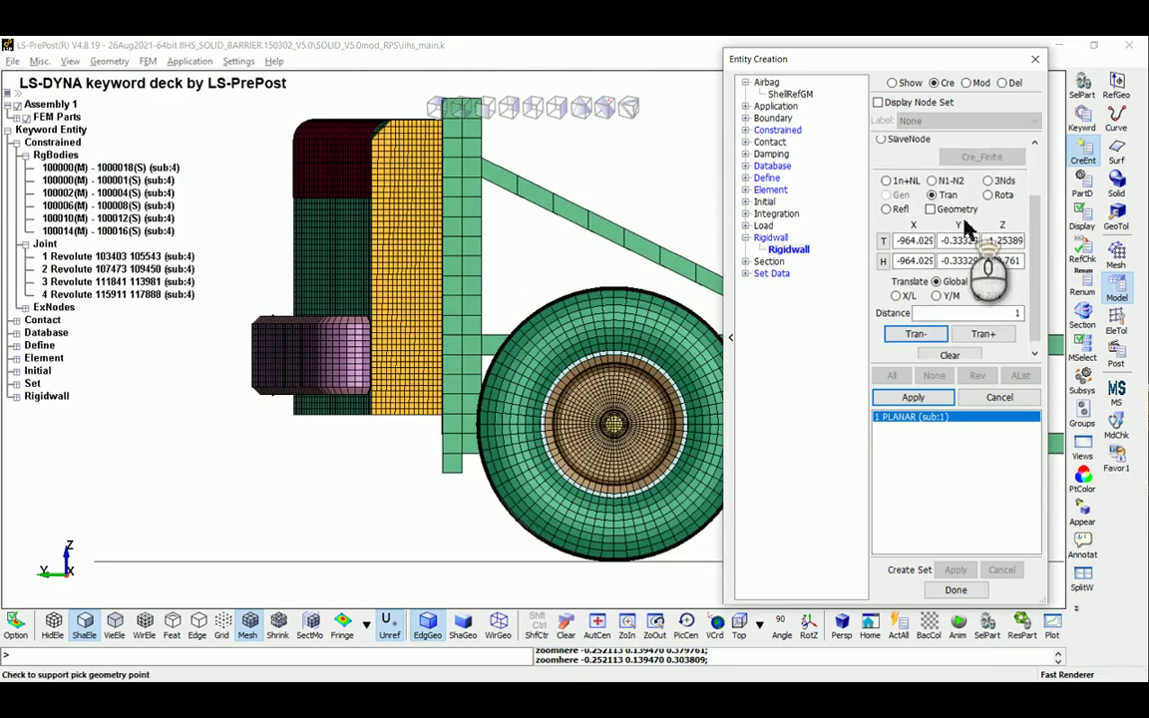
{"action": "scroll", "coordinate": [972, 244], "scroll_direction": "up", "scroll_amount": 4}
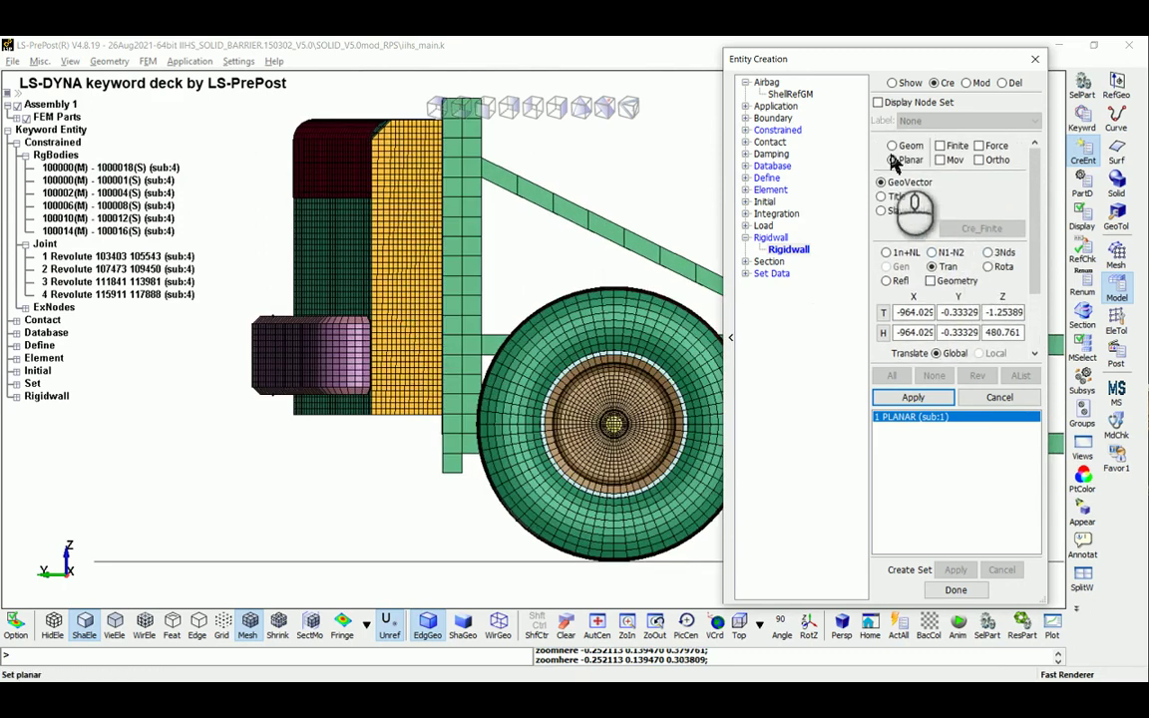
{"action": "left_click", "coordinate": [887, 254]}
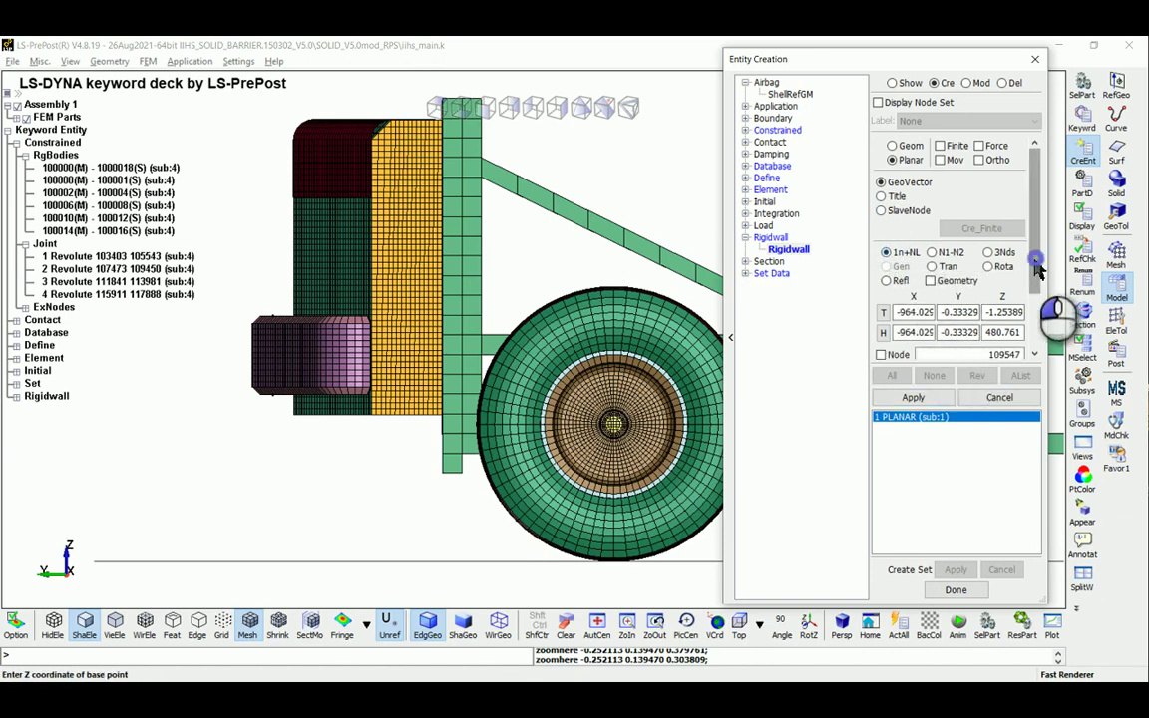
{"action": "scroll", "coordinate": [1037, 268], "scroll_direction": "down", "scroll_amount": 3}
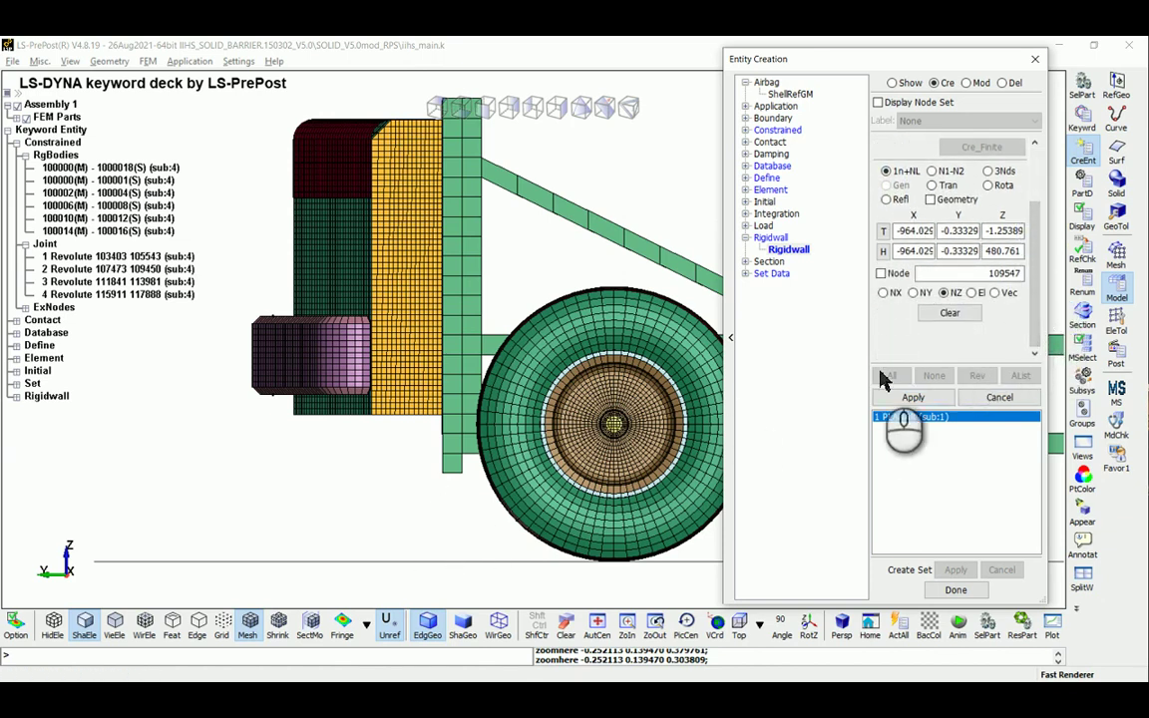
{"action": "left_click", "coordinate": [913, 293]}
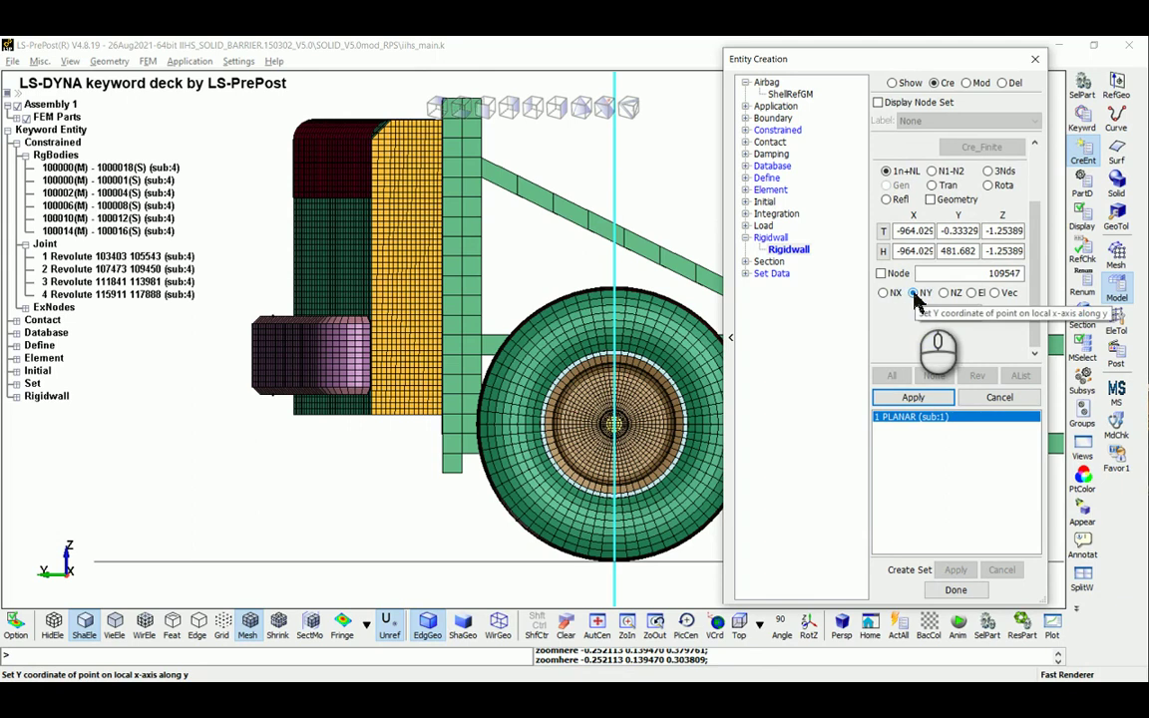
Set the second wall's base point at node 1008617 on the front face of the barrier's protruding bumper.
{"action": "left_click_drag", "start_coordinate": [288, 314], "coordinate": [328, 436], "text": "ctrl"}
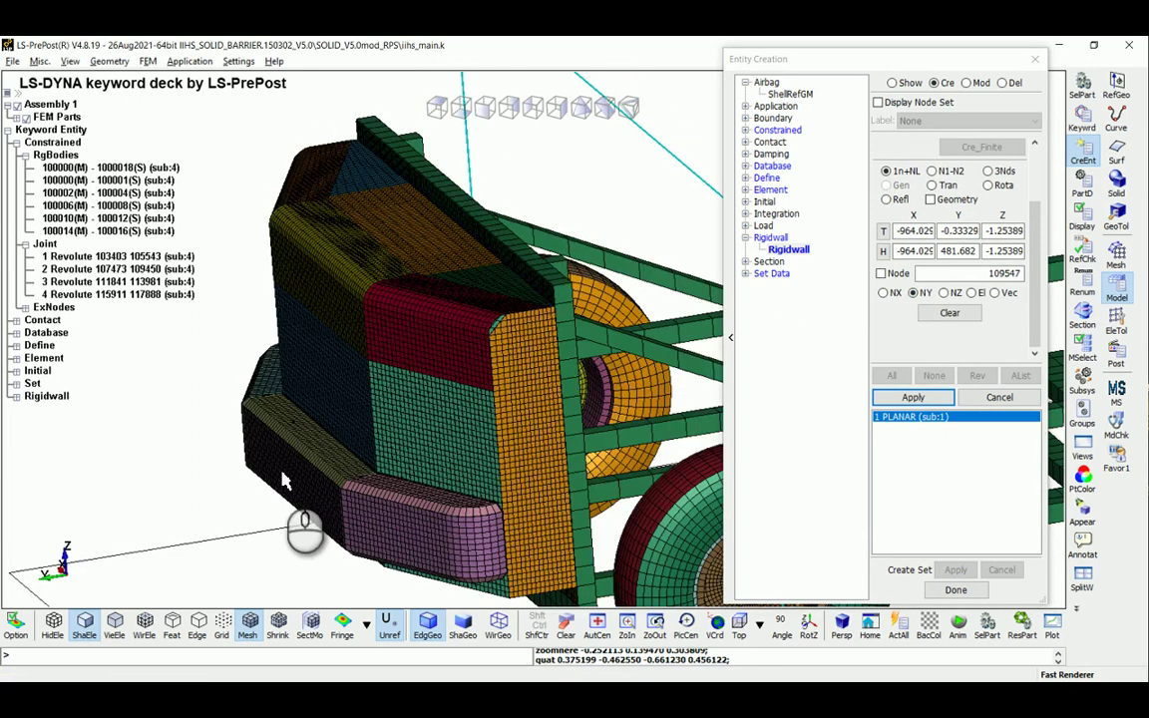
{"action": "scroll", "coordinate": [283, 479], "scroll_direction": "up", "scroll_amount": 5}
{"action": "scroll", "coordinate": [258, 435], "scroll_direction": "up", "scroll_amount": 3}
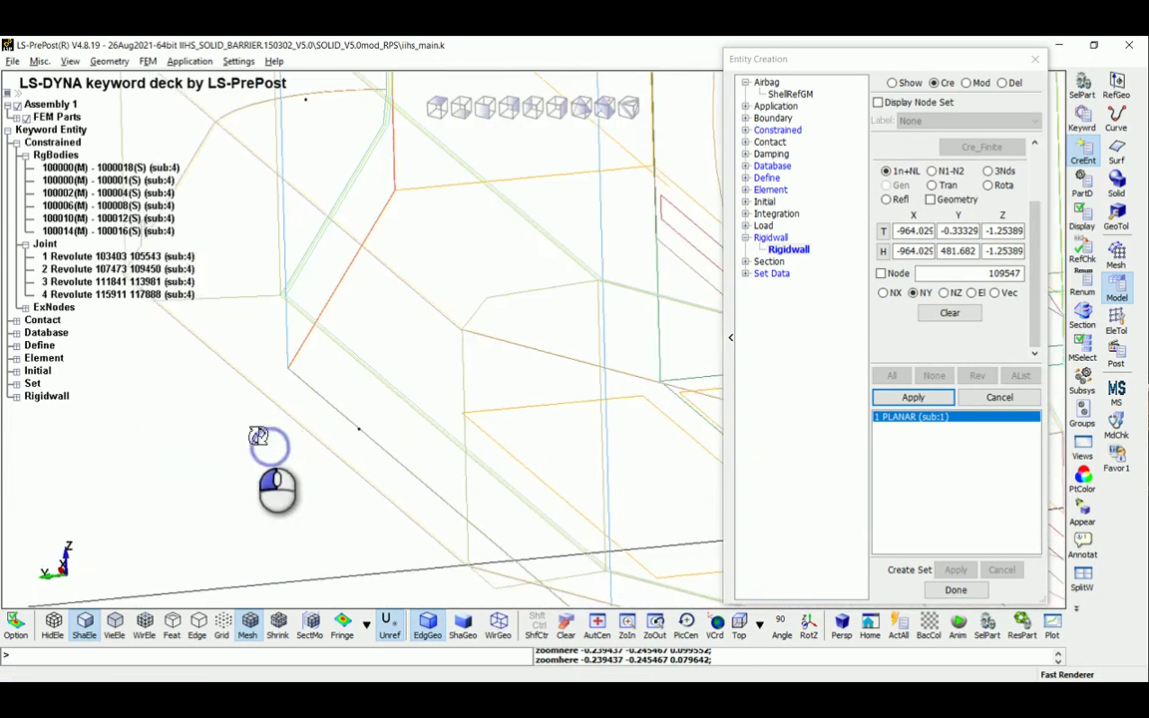
{"action": "scroll", "coordinate": [229, 224], "scroll_direction": "up", "scroll_amount": 2}
{"action": "scroll", "coordinate": [304, 219], "scroll_direction": "up", "scroll_amount": 2}
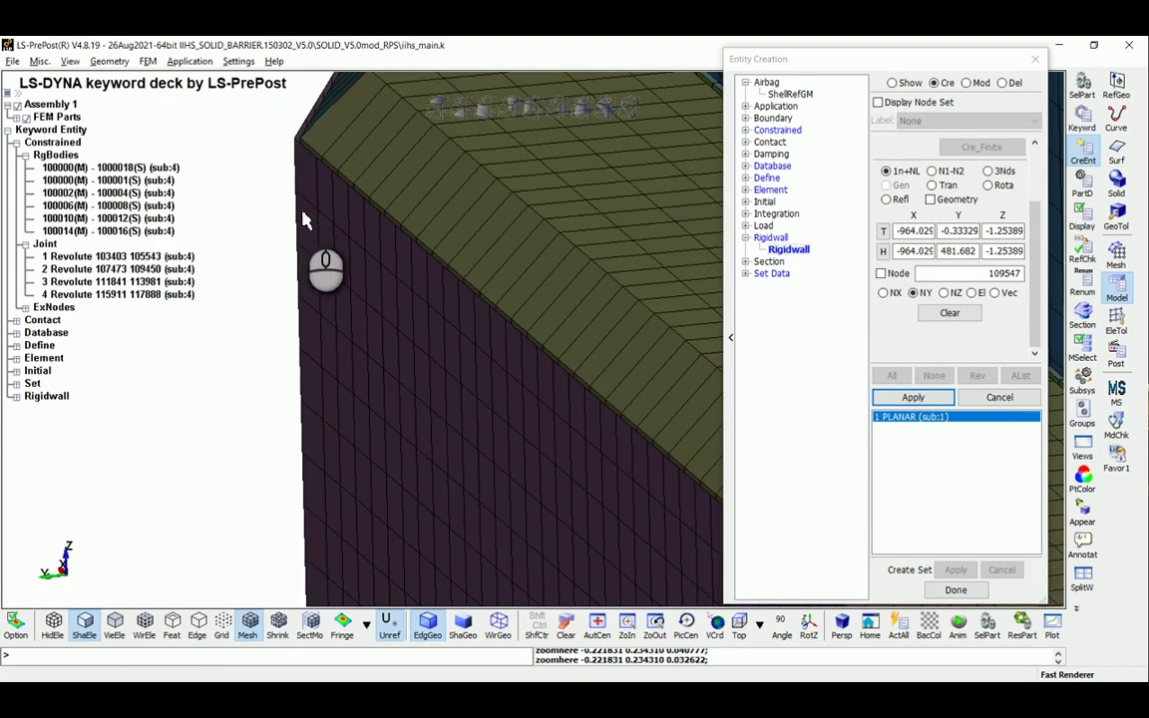
{"action": "left_click", "coordinate": [316, 208]}
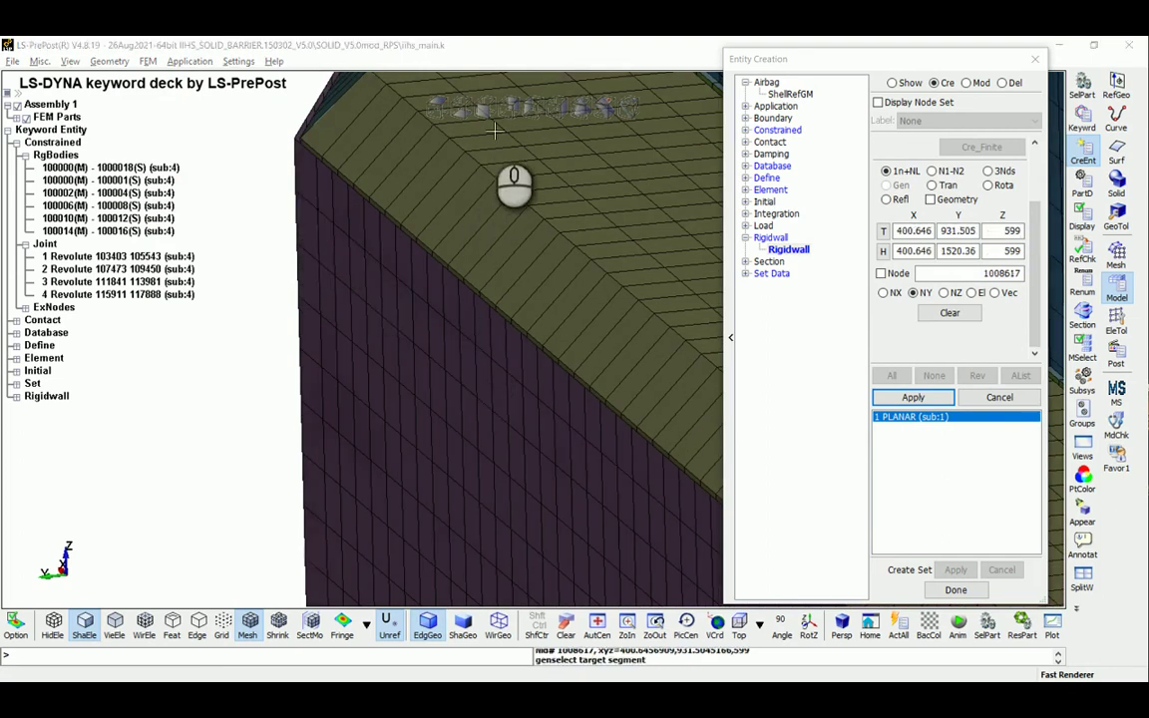
{"action": "key", "text": "f"}
{"action": "scroll", "coordinate": [464, 290], "scroll_direction": "down", "scroll_amount": 2}
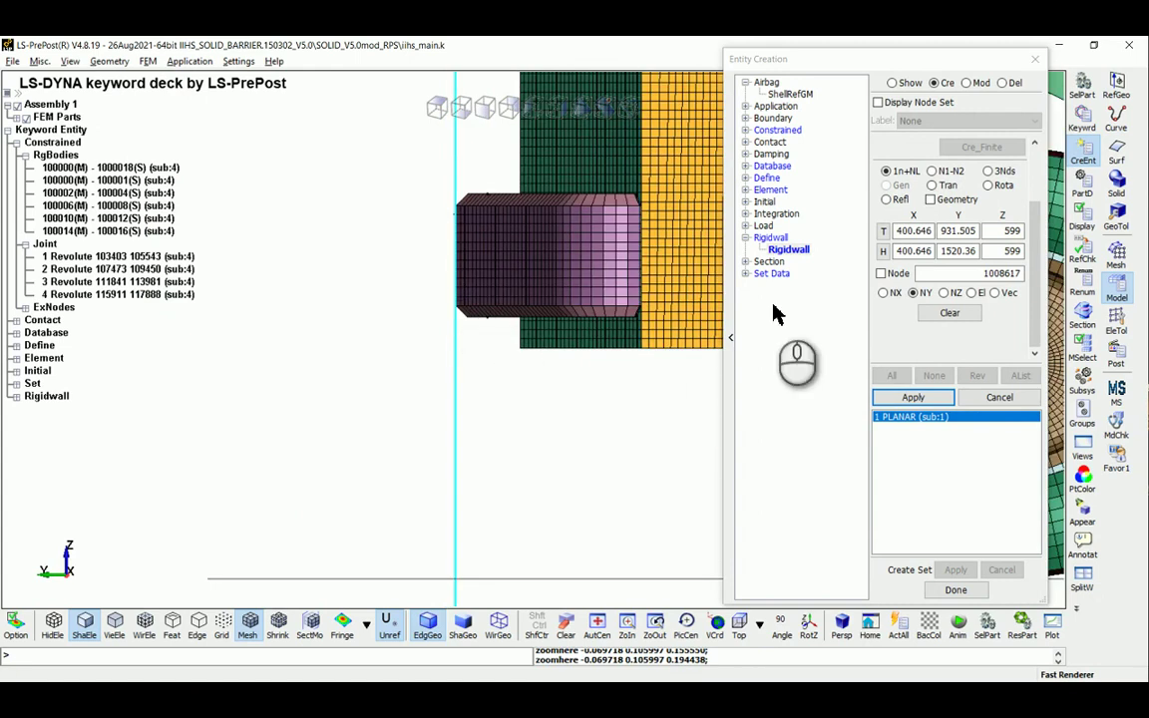
Translate the second wall by a distance of 1 in the positive global Y direction, away from the bumper face.
{"action": "left_click", "coordinate": [932, 186]}
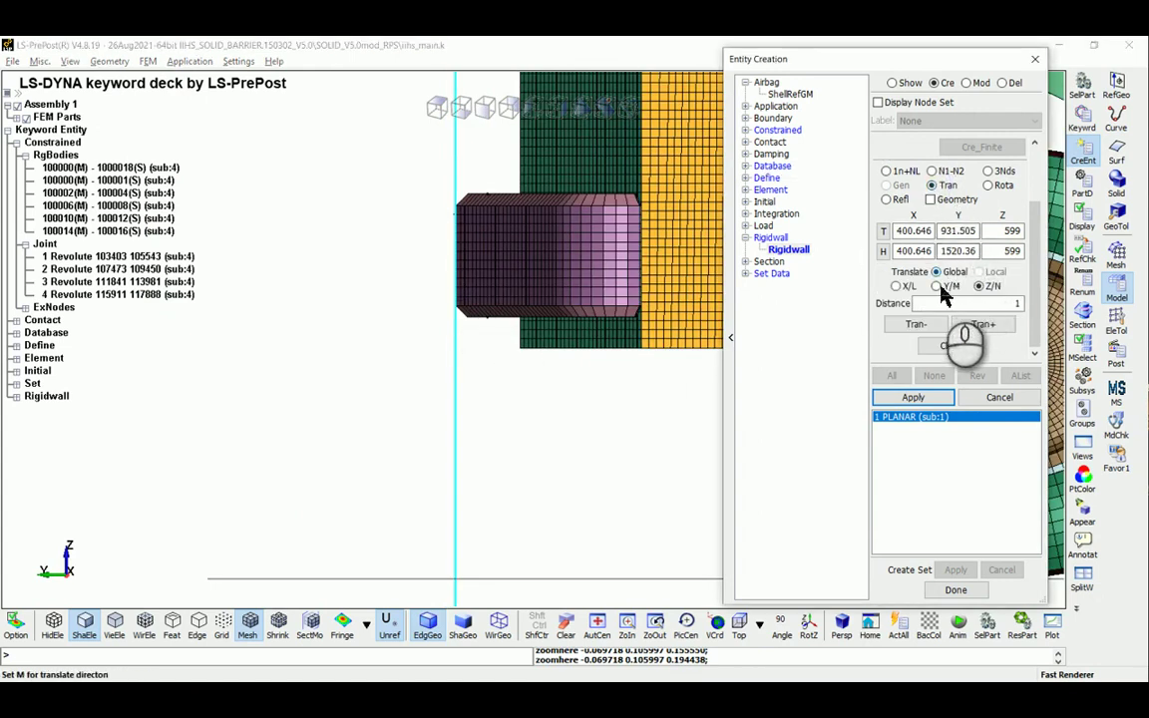
{"action": "left_click", "coordinate": [936, 286]}
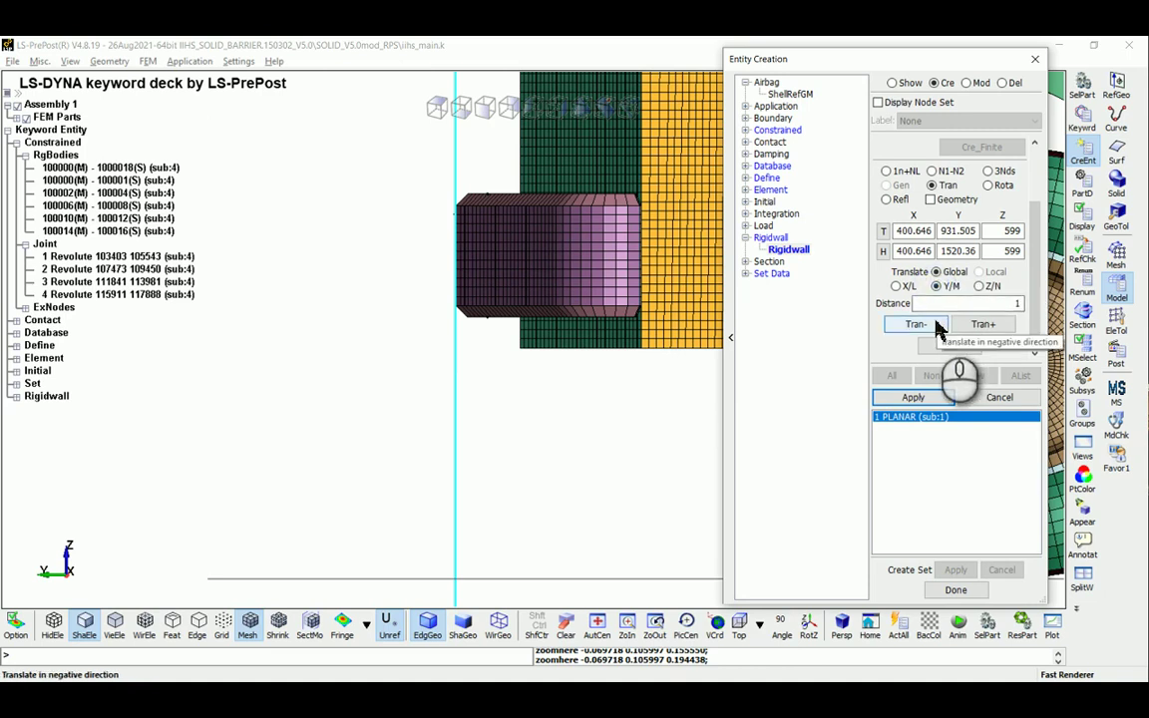
{"action": "left_click", "coordinate": [994, 332]}
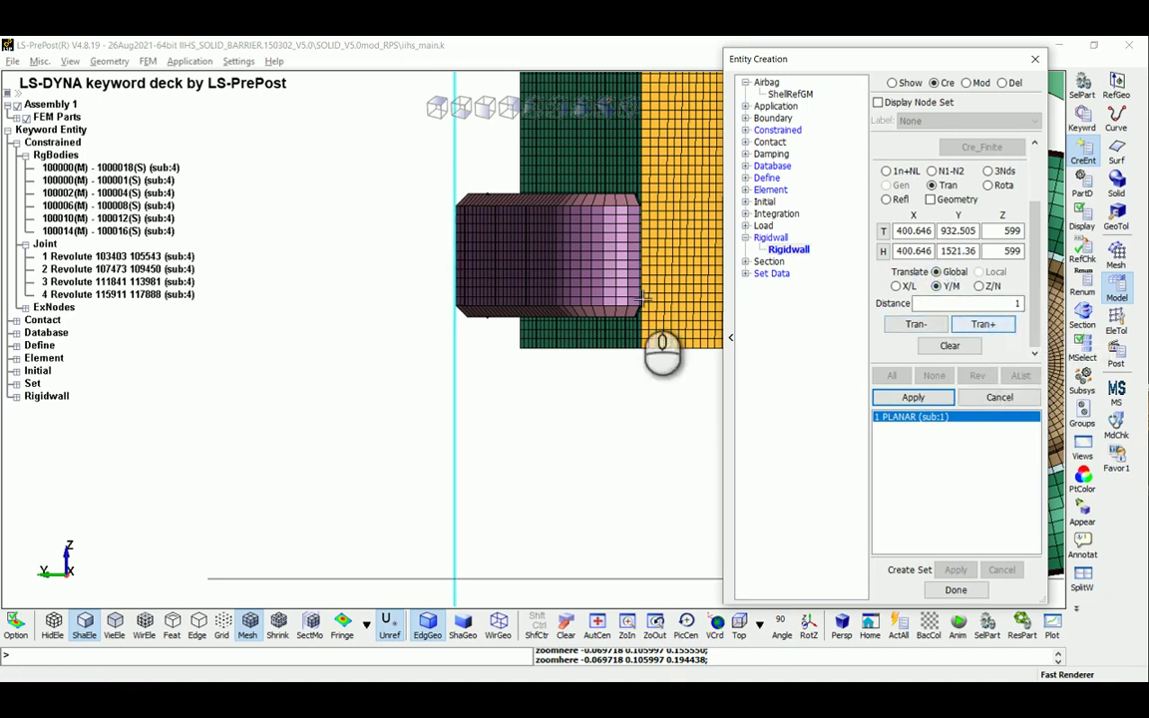
{"action": "scroll", "coordinate": [423, 149], "scroll_direction": "up", "scroll_amount": 5}
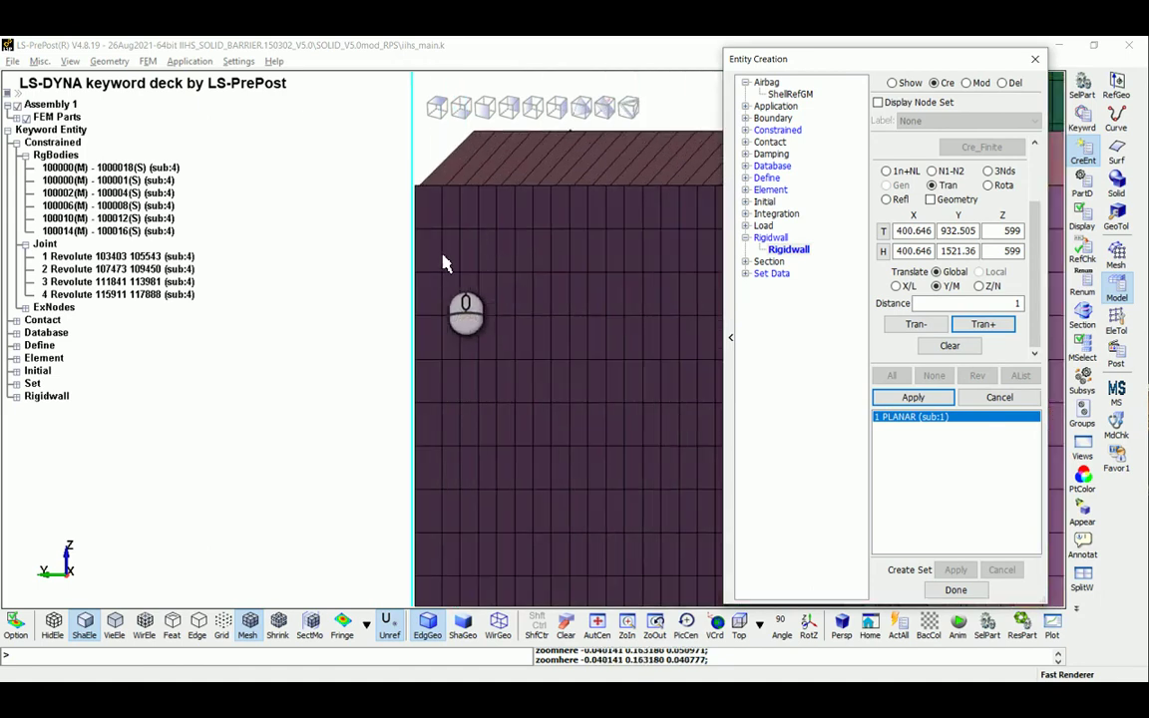
Set the Y coordinate of the second wall's head point to -1521.36 and create the planar rigid wall.
{"action": "scroll", "coordinate": [423, 236], "scroll_direction": "down", "scroll_amount": 5}
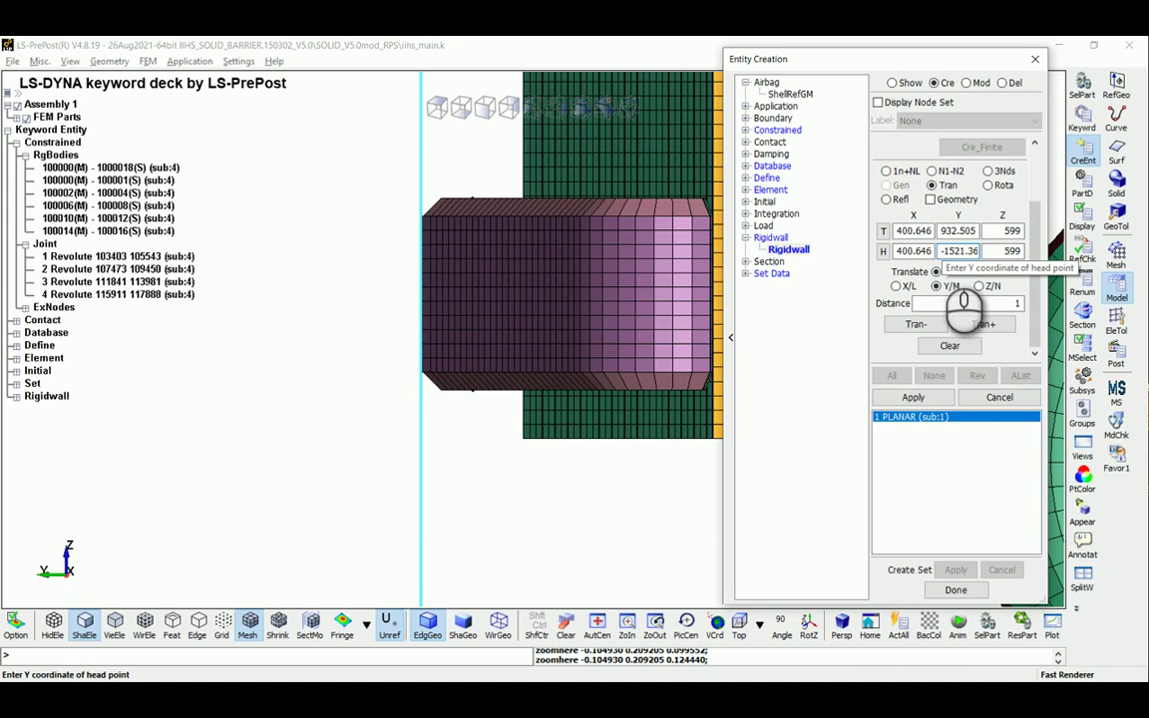
{"action": "left_click", "coordinate": [900, 399]}
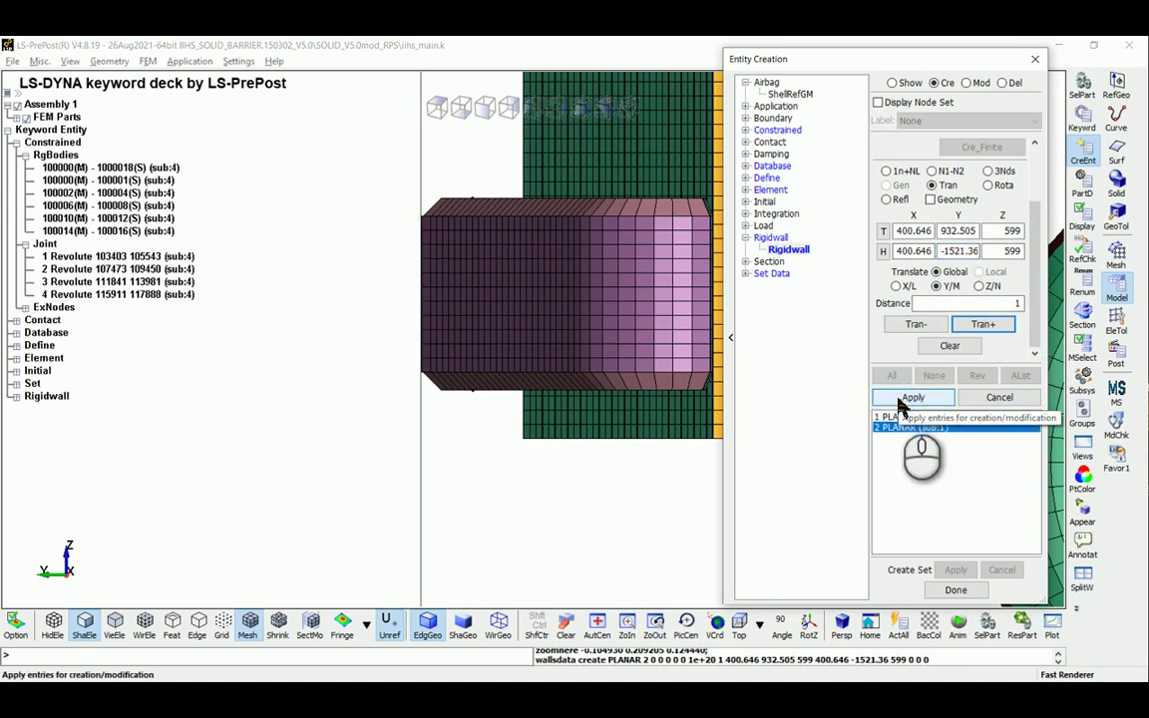
{"action": "left_click", "coordinate": [955, 589]}
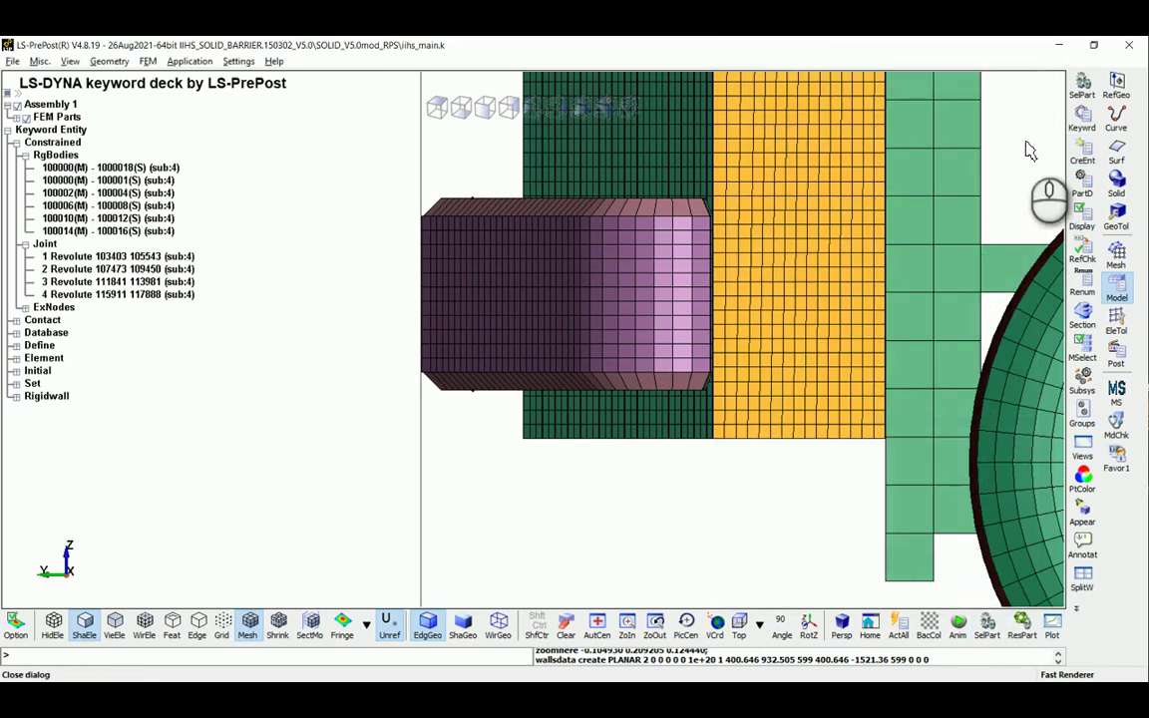
Review the RIGIDWALL_PLANAR keyword cards of both walls, checking their tail and head point coordinates.
{"action": "left_click", "coordinate": [1082, 117]}
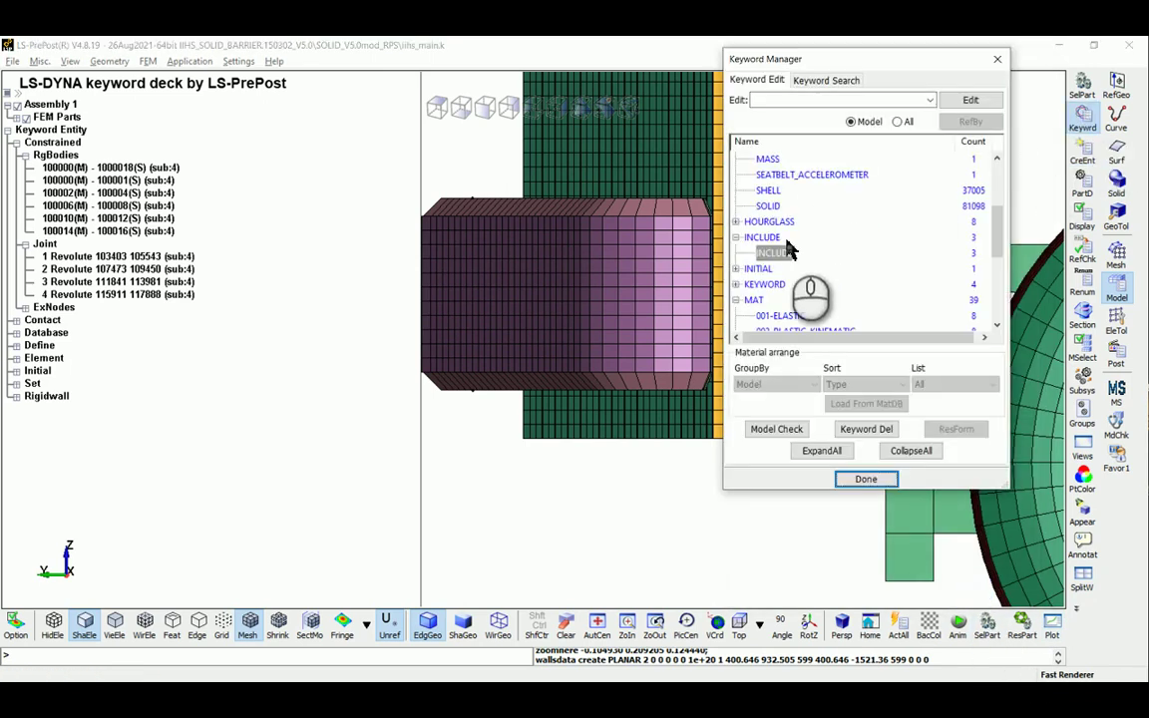
{"action": "scroll", "coordinate": [787, 249], "scroll_direction": "down", "scroll_amount": 5}
{"action": "left_click", "coordinate": [735, 253]}
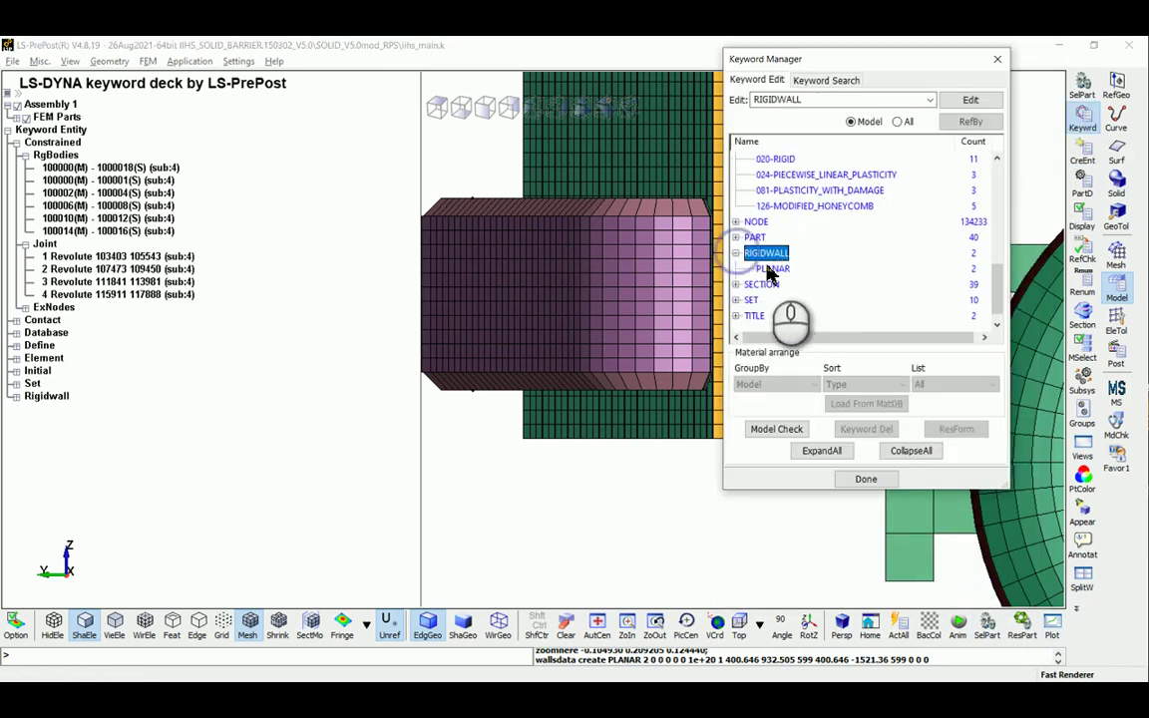
{"action": "double_click", "coordinate": [772, 279]}
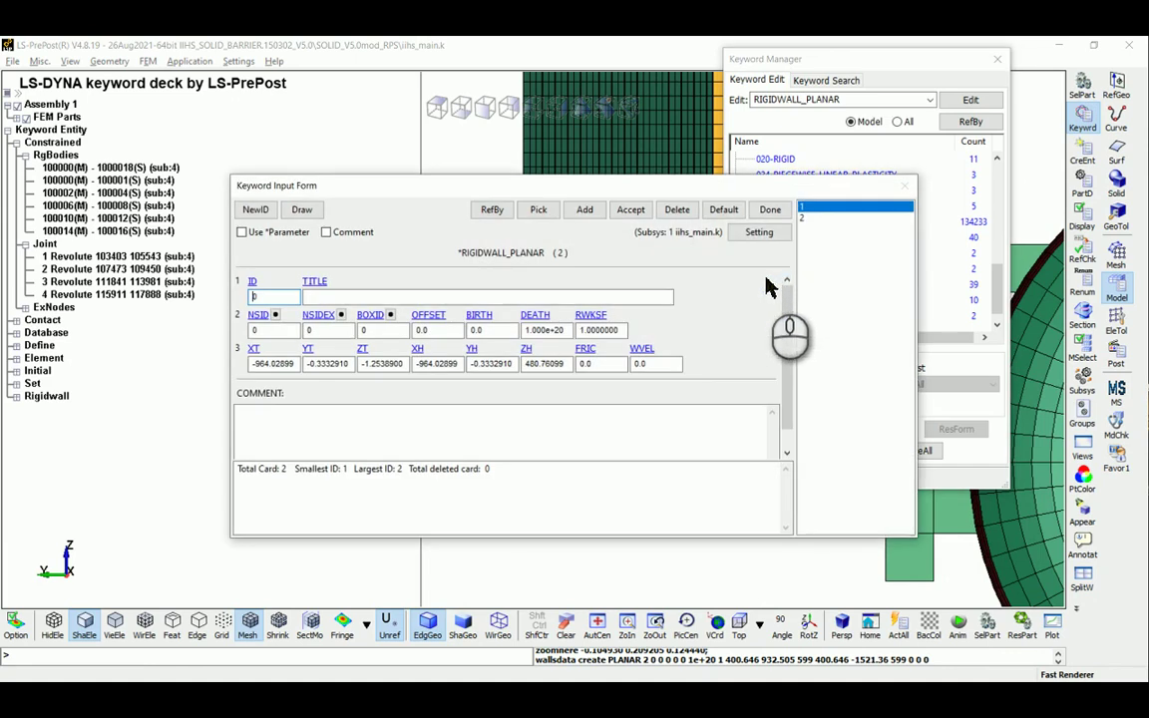
{"action": "left_click", "coordinate": [802, 217]}
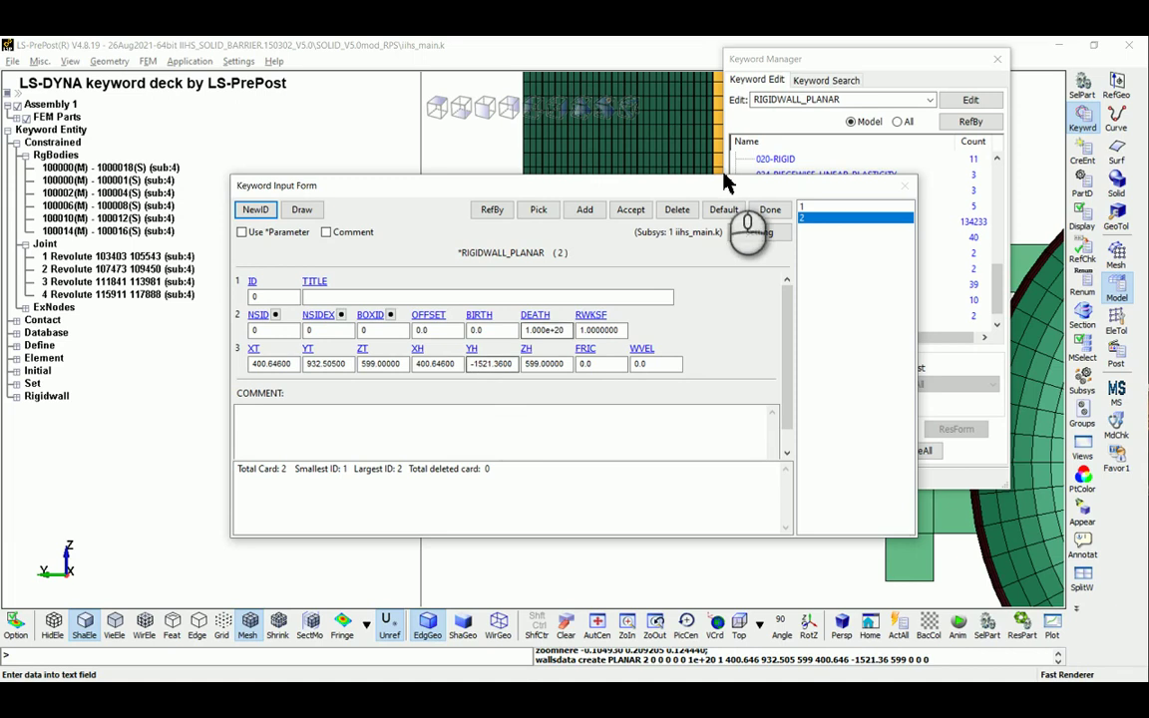
{"action": "left_click", "coordinate": [770, 210]}
{"action": "left_click", "coordinate": [863, 479]}
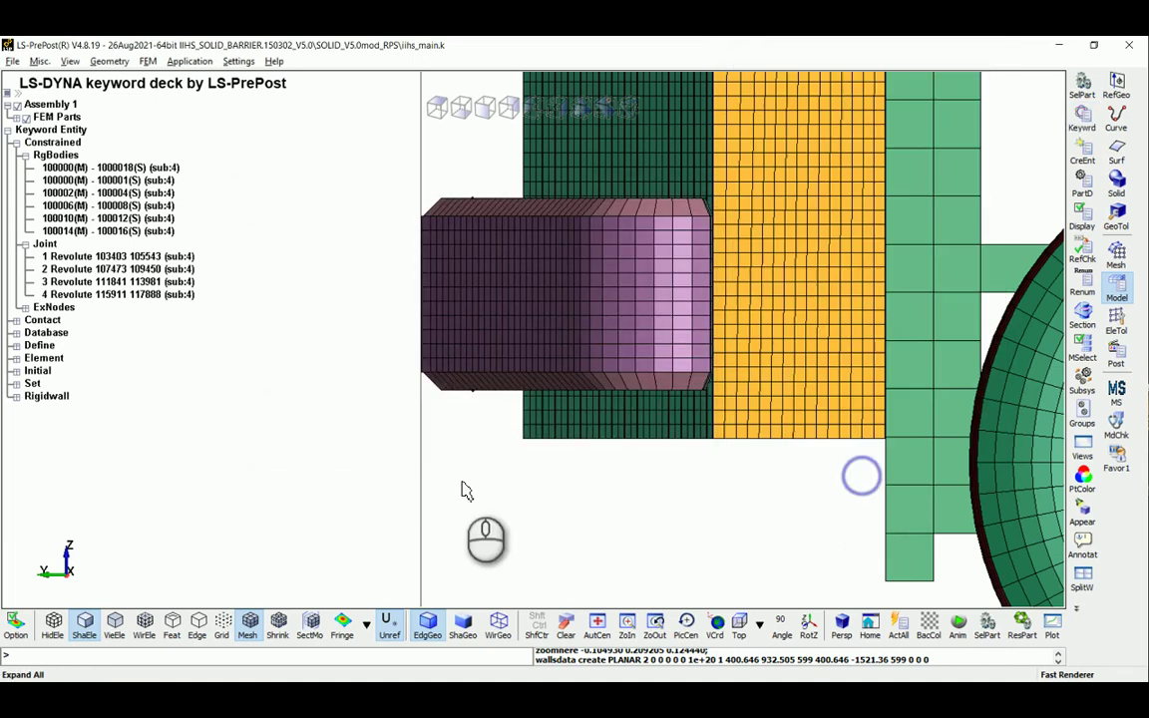
Display the ground wall and the vertical wall one at a time to inspect their placement around the cart.
{"action": "left_click", "coordinate": [16, 396]}
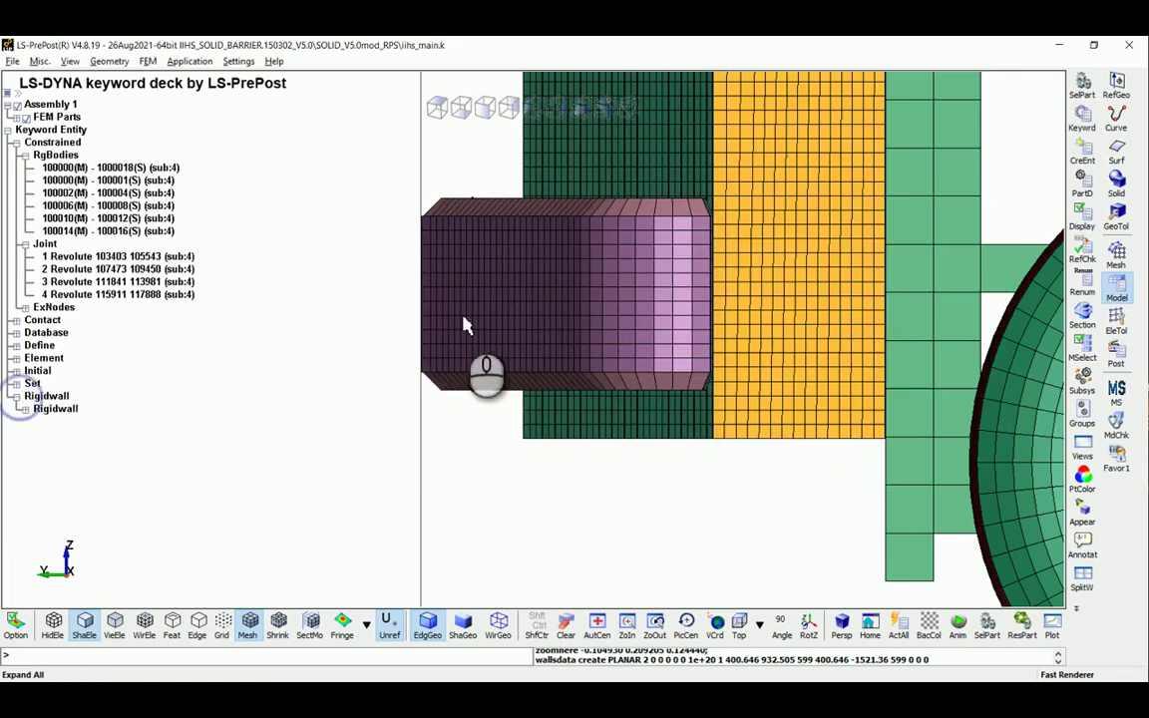
{"action": "scroll", "coordinate": [544, 288], "scroll_direction": "down", "scroll_amount": 5}
{"action": "left_click_drag", "start_coordinate": [558, 288], "coordinate": [310, 374], "text": "shift"}
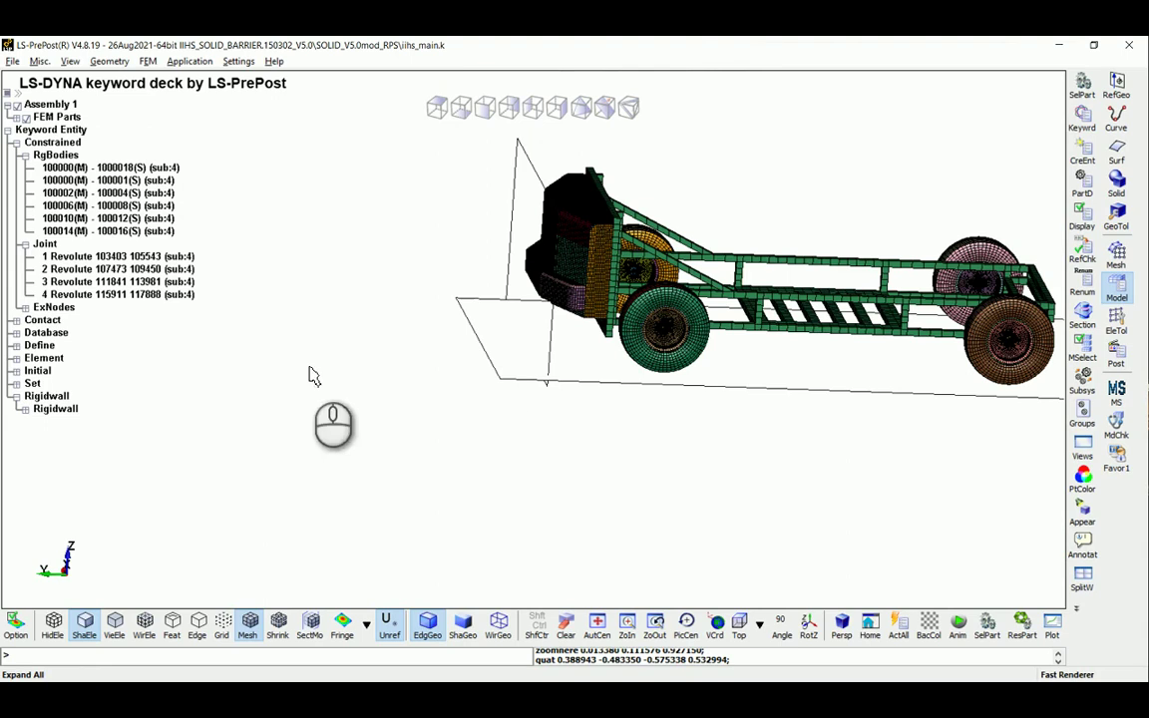
{"action": "left_click", "coordinate": [24, 410]}
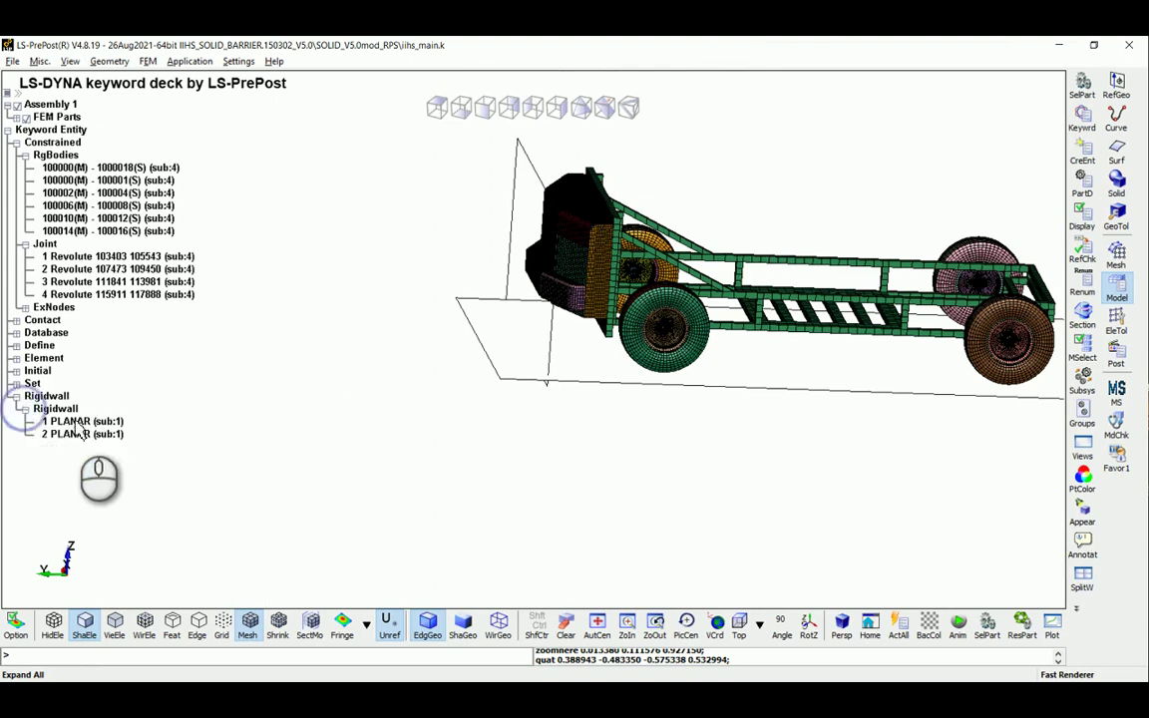
{"action": "left_click", "coordinate": [84, 422]}
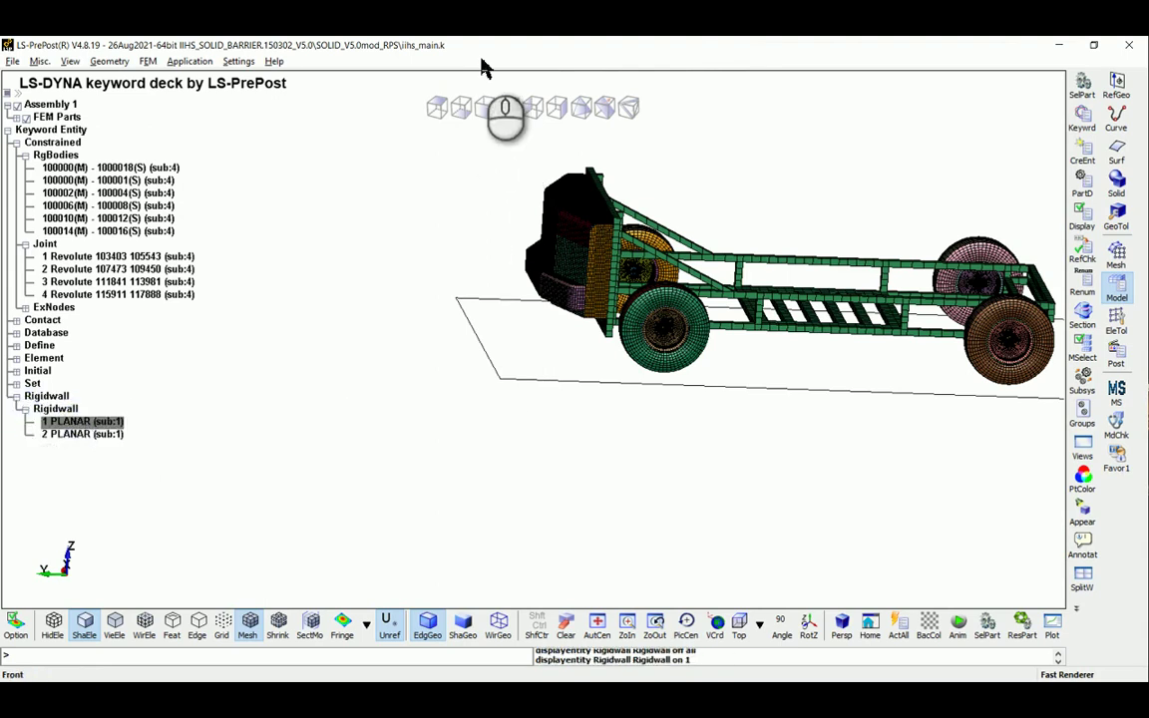
{"action": "left_click", "coordinate": [436, 106]}
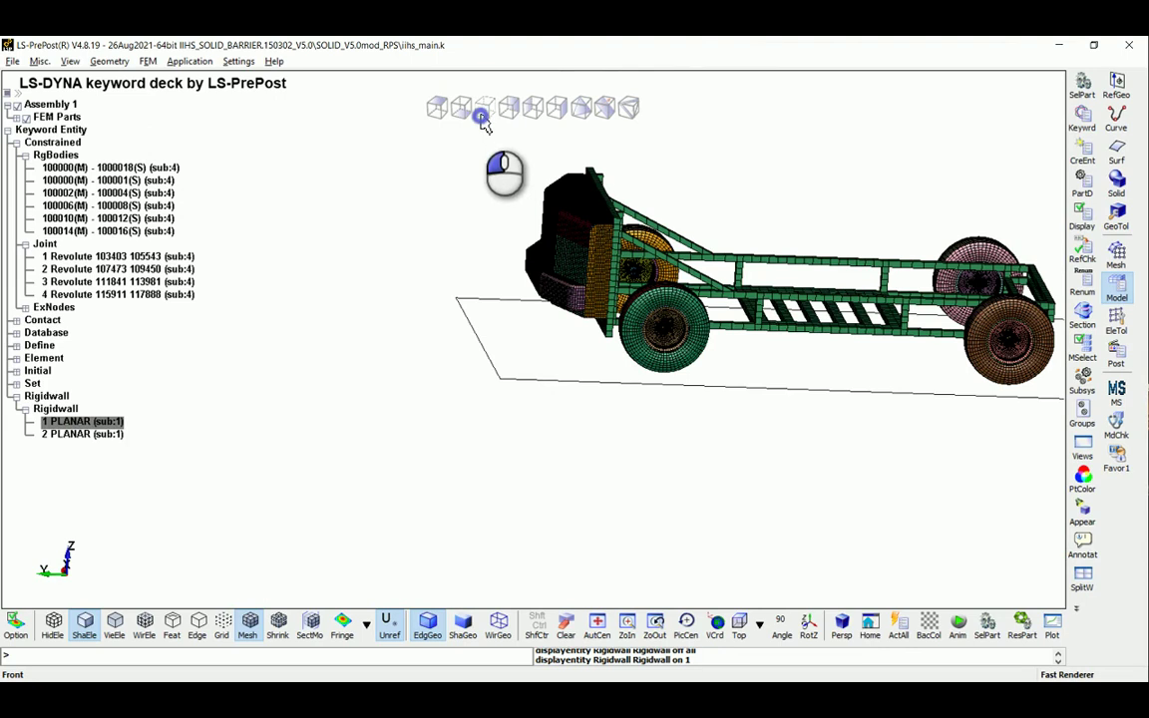
{"action": "left_click", "coordinate": [110, 434]}
{"action": "middle_click_drag", "start_coordinate": [743, 233], "coordinate": [600, 300]}
{"action": "scroll", "coordinate": [603, 301], "scroll_direction": "up", "scroll_amount": 3}
{"action": "left_click_drag", "start_coordinate": [560, 337], "coordinate": [598, 431]}
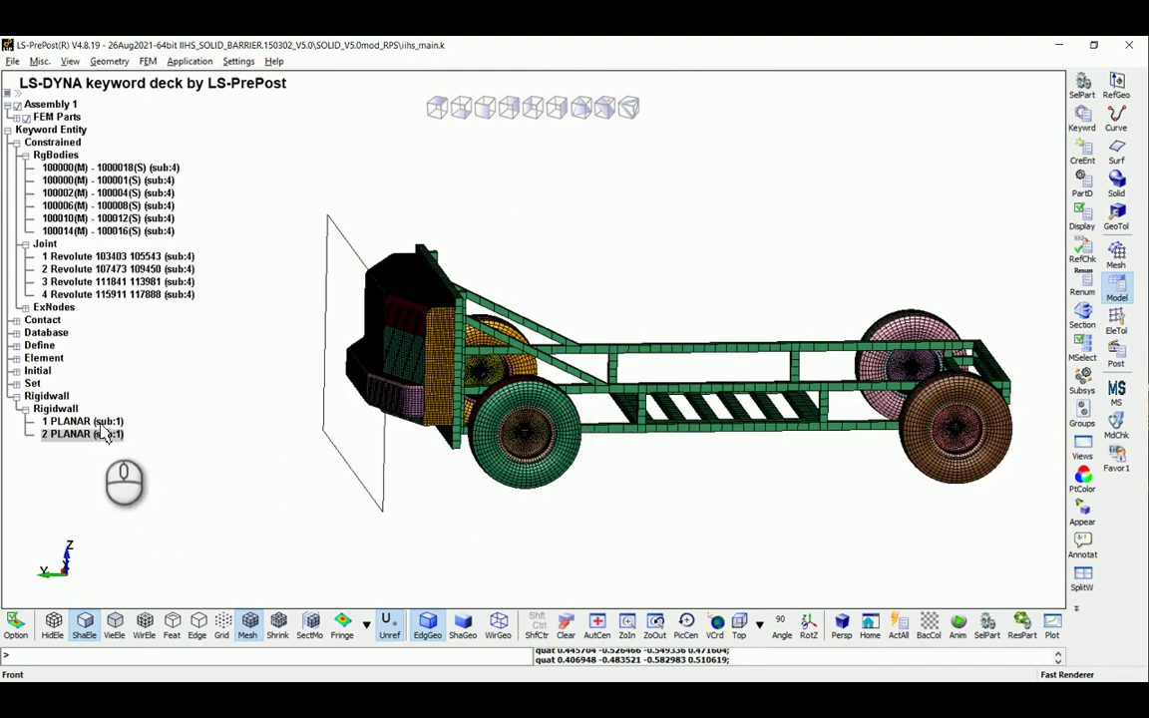
Hide both planar rigid walls and return the model to the front view.
{"action": "left_click", "coordinate": [56, 409]}
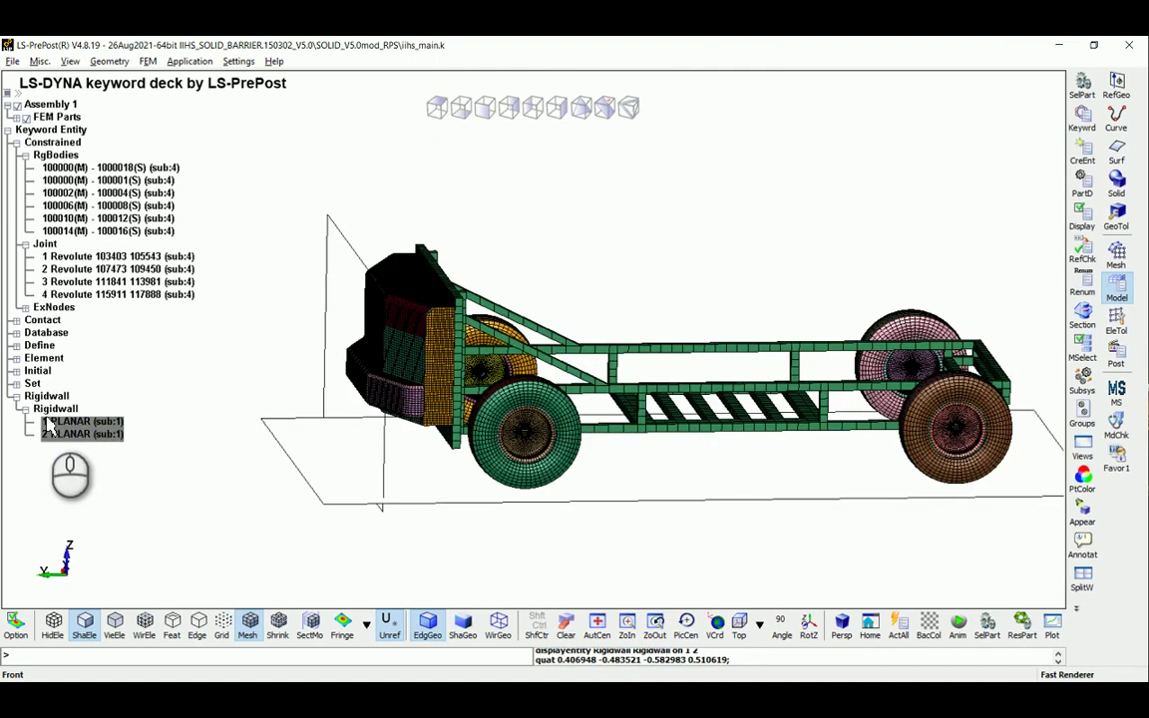
{"action": "left_click", "coordinate": [69, 423]}
{"action": "left_click", "coordinate": [72, 426], "text": "ctrl"}
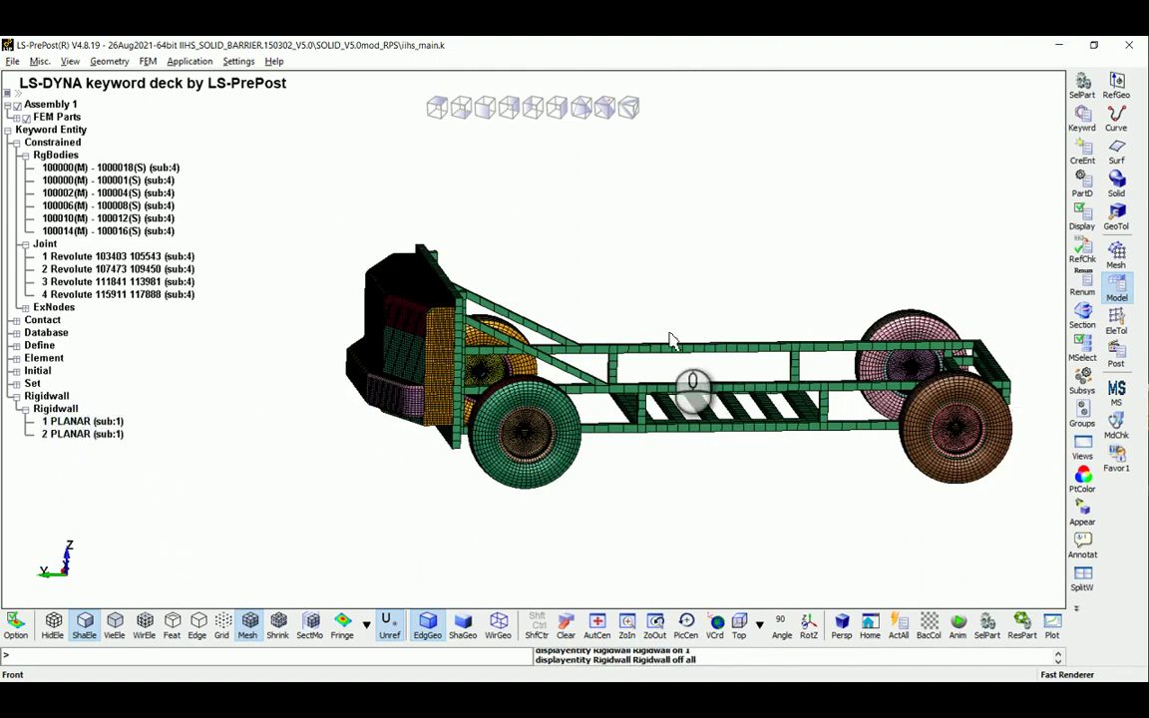
{"action": "left_click_drag", "start_coordinate": [677, 334], "coordinate": [887, 195]}
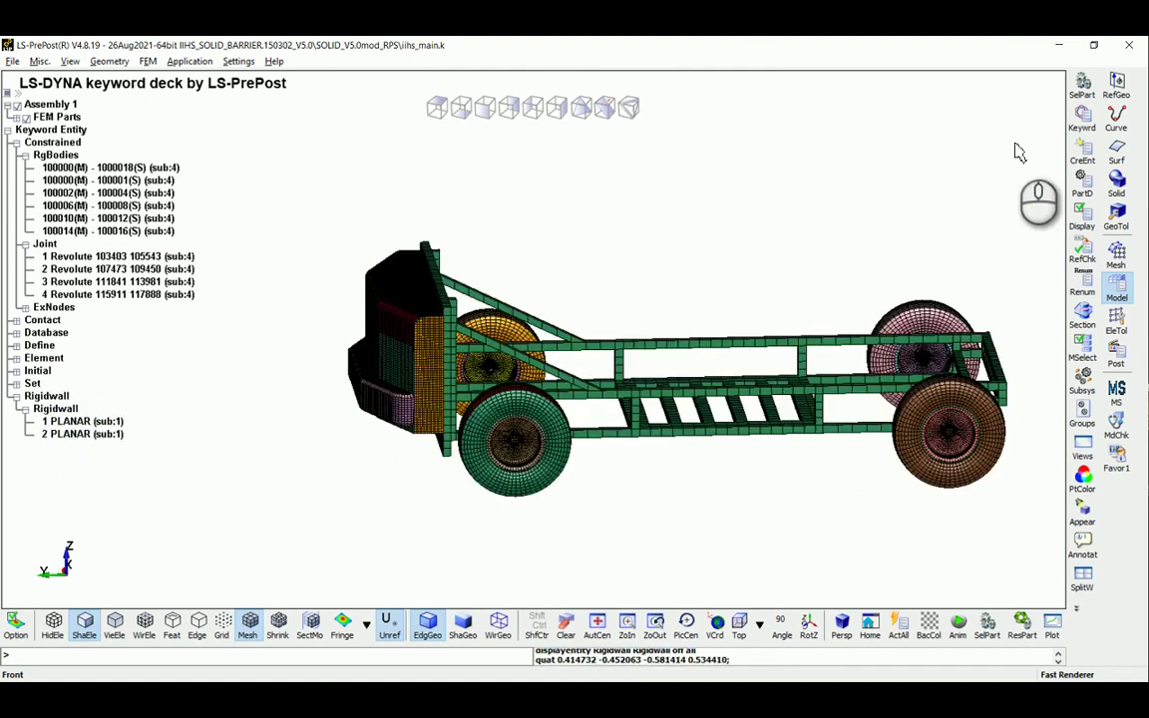
{"action": "left_click", "coordinate": [481, 109]}
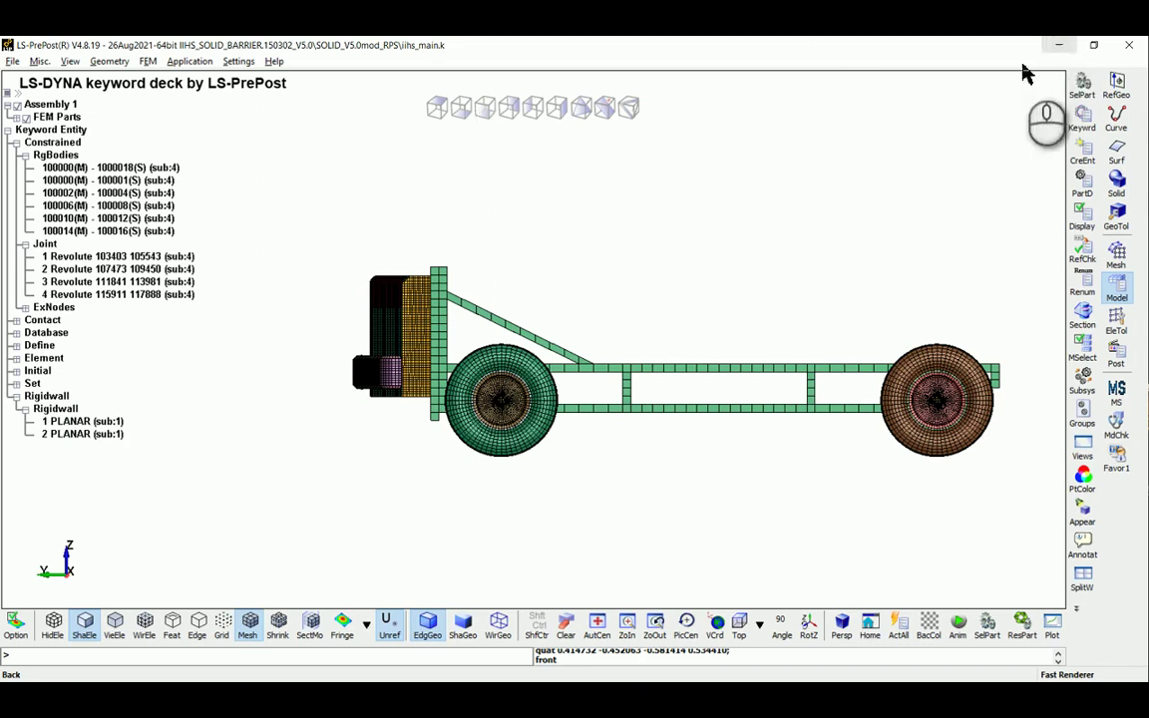
Switch to the PowerPoint presentation to read the *DEFINE_OPTION slide, then return to LS-PrePost.
{"action": "key", "text": "alt+Tab"}
{"action": "scroll", "coordinate": [695, 342], "scroll_direction": "down", "scroll_amount": 1}
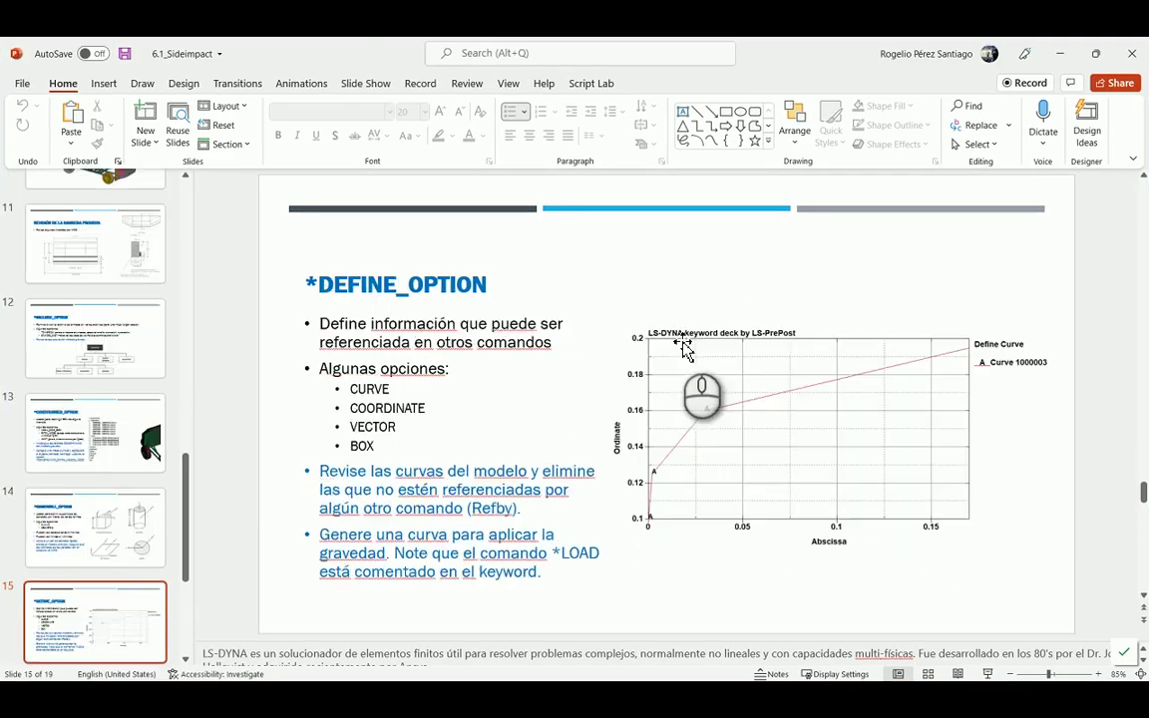
{"action": "key", "text": "alt+Tab"}
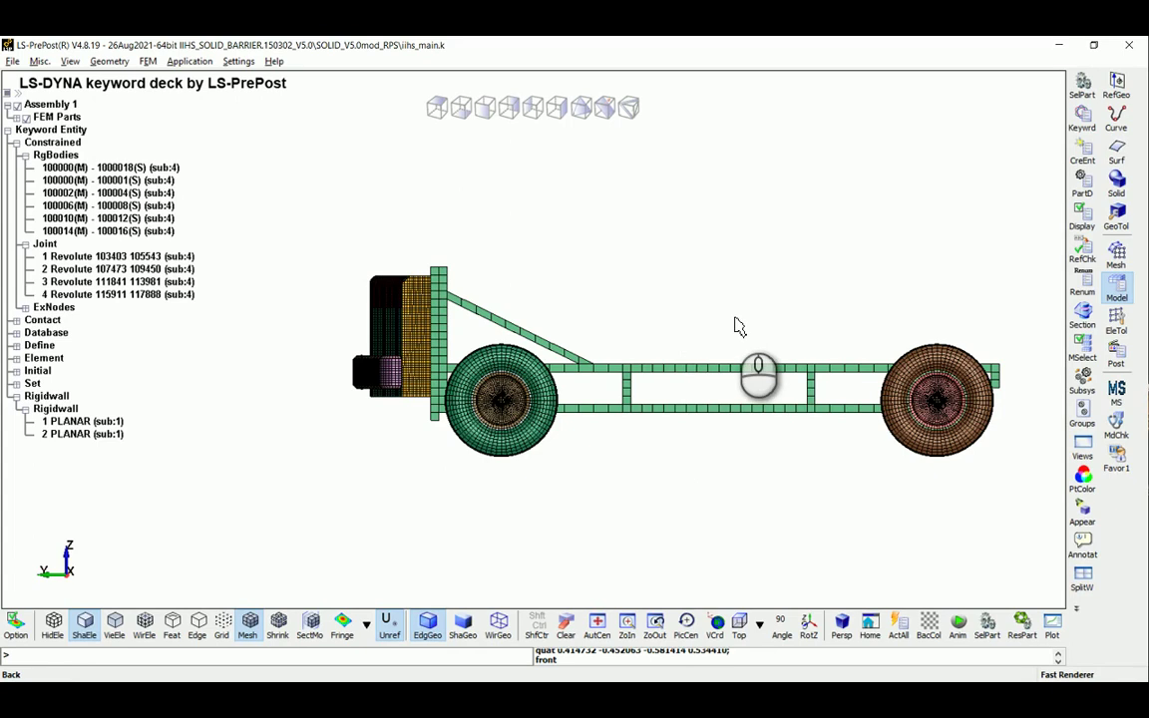
Find the DEFINE_CURVE keyword among all available keywords and open its input form.
{"action": "left_click", "coordinate": [1081, 117]}
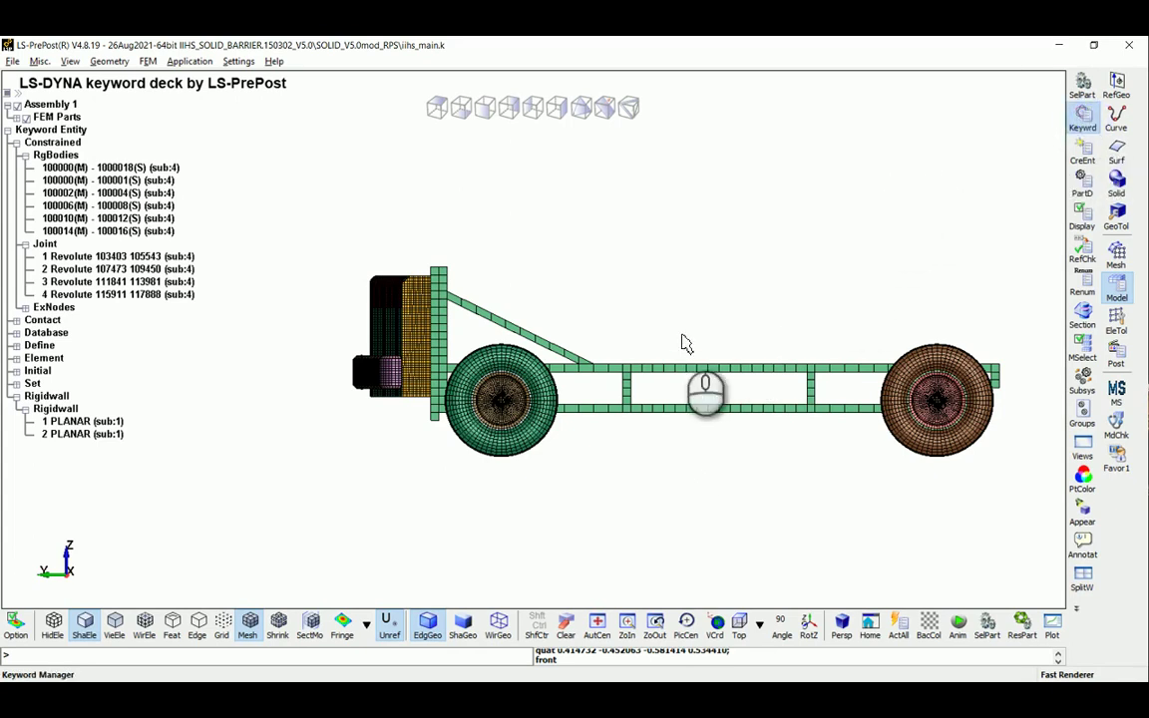
{"action": "scroll", "coordinate": [859, 303], "scroll_direction": "up", "scroll_amount": 5}
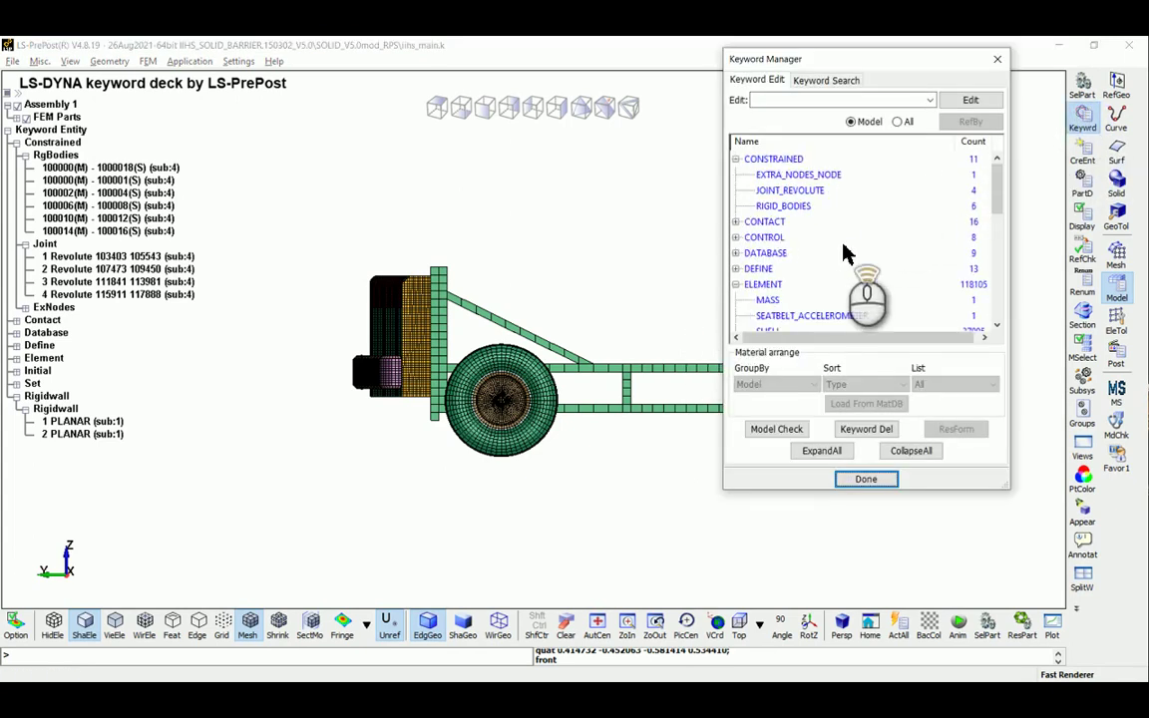
{"action": "left_click", "coordinate": [897, 122]}
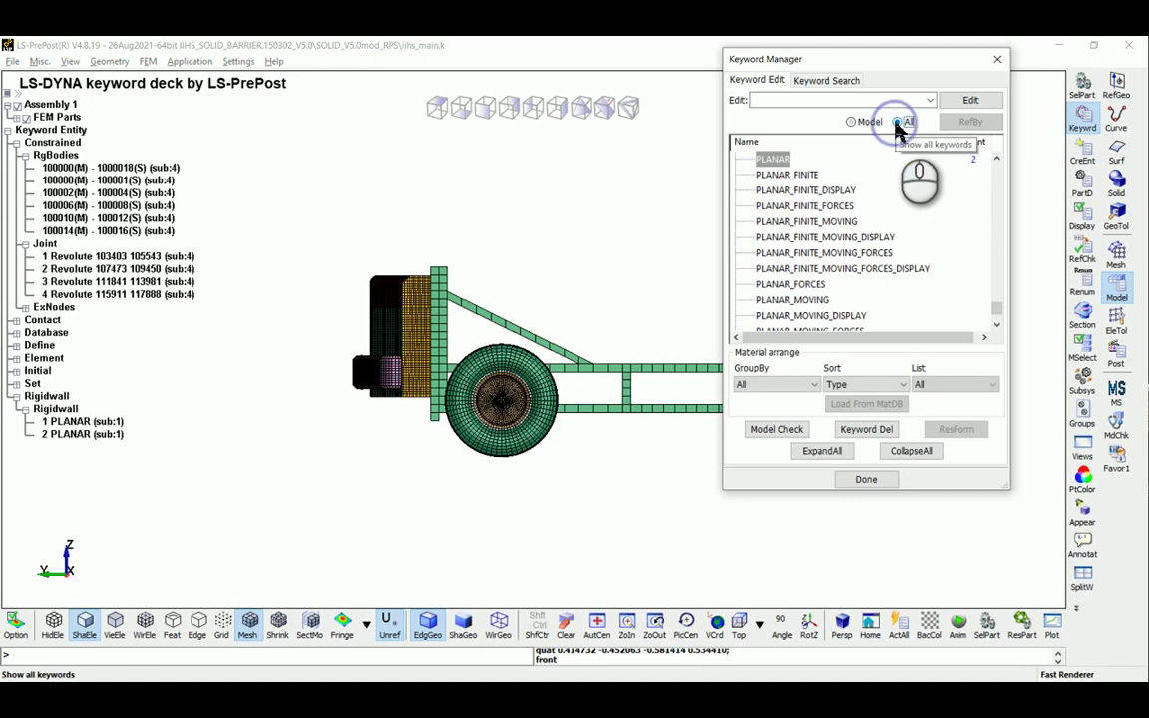
{"action": "left_click", "coordinate": [844, 100]}
{"action": "type", "text": "DEfIn"}
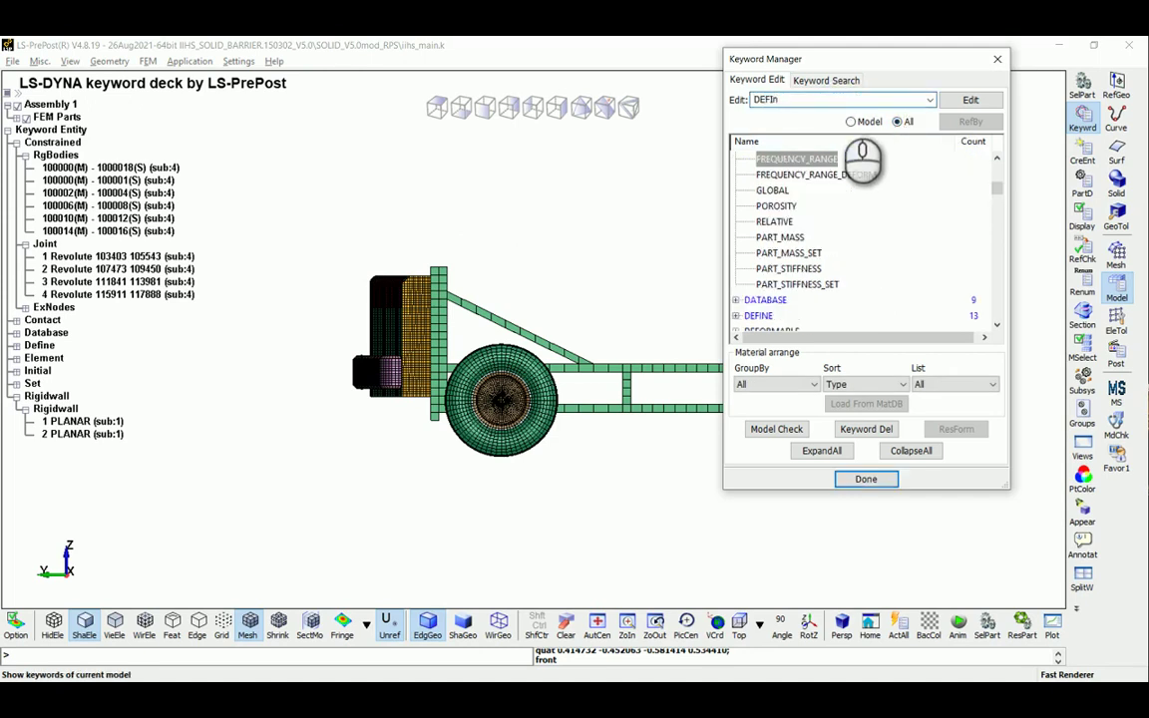
{"action": "type", "text": "e"}
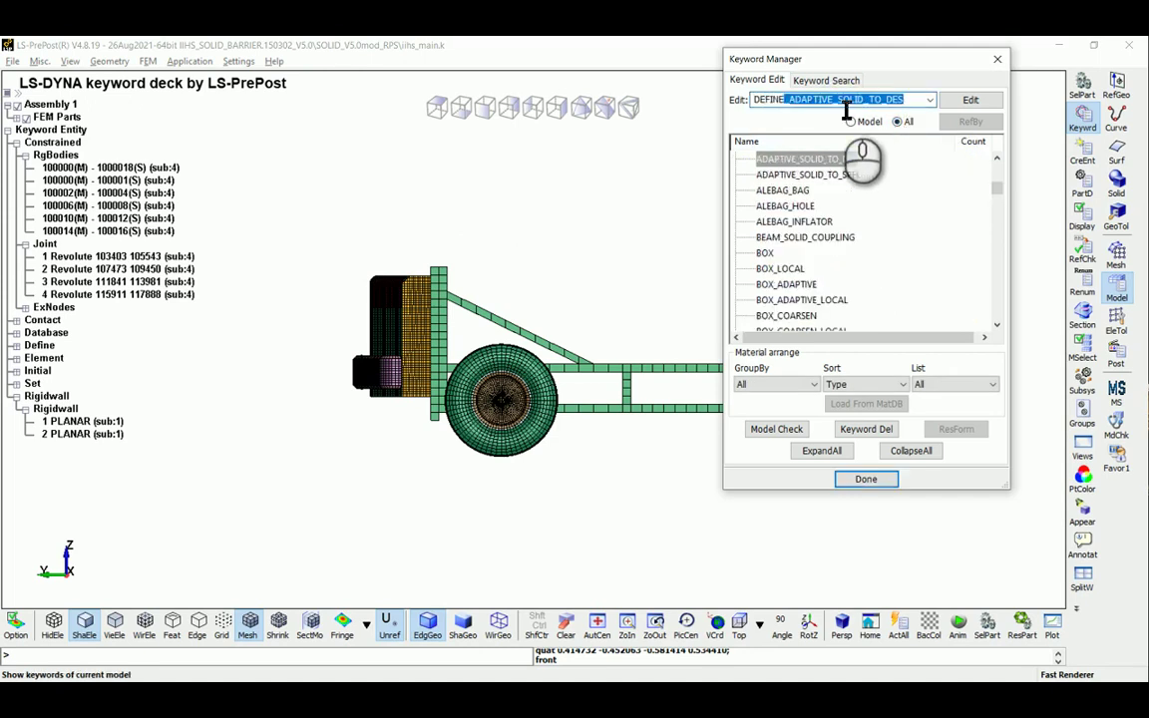
{"action": "scroll", "coordinate": [808, 257], "scroll_direction": "down", "scroll_amount": 5}
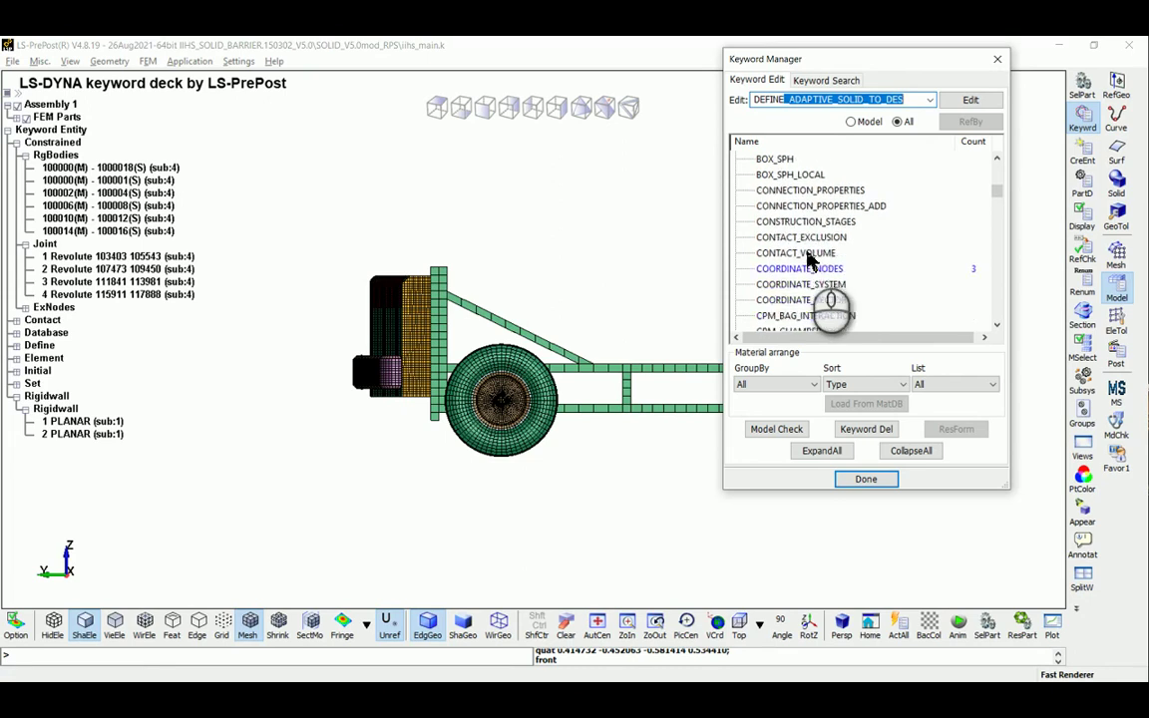
{"action": "scroll", "coordinate": [807, 257], "scroll_direction": "down", "scroll_amount": 2}
{"action": "left_click", "coordinate": [771, 315]}
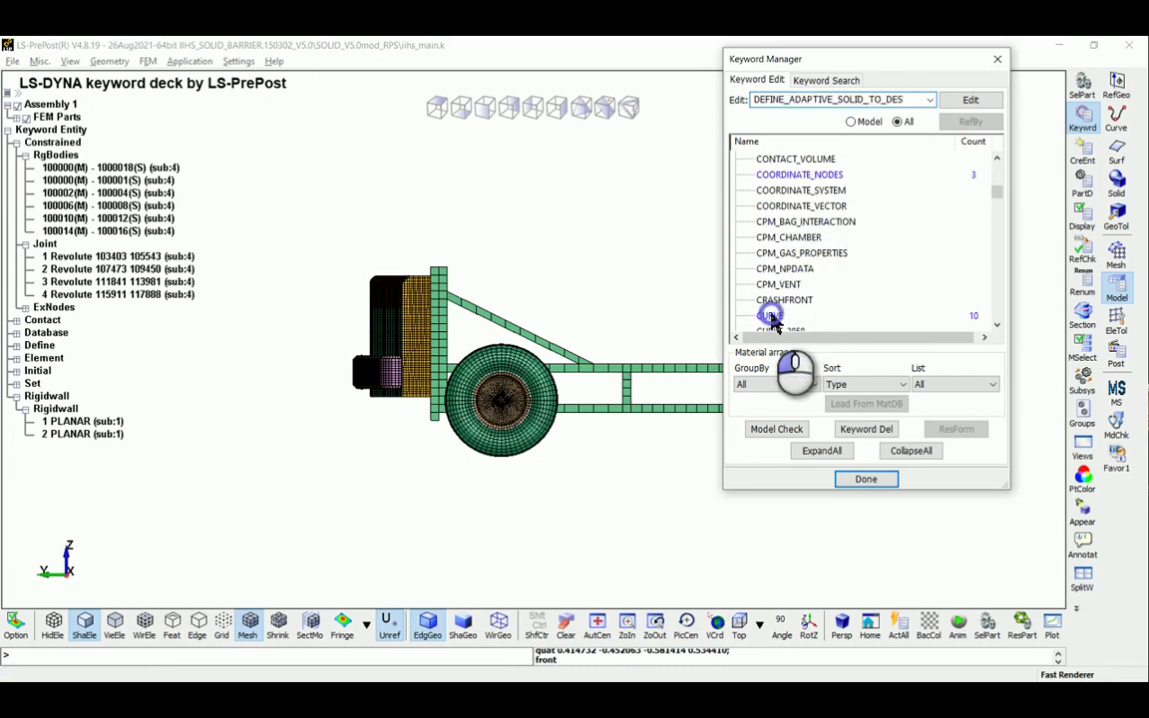
{"action": "double_click", "coordinate": [770, 315]}
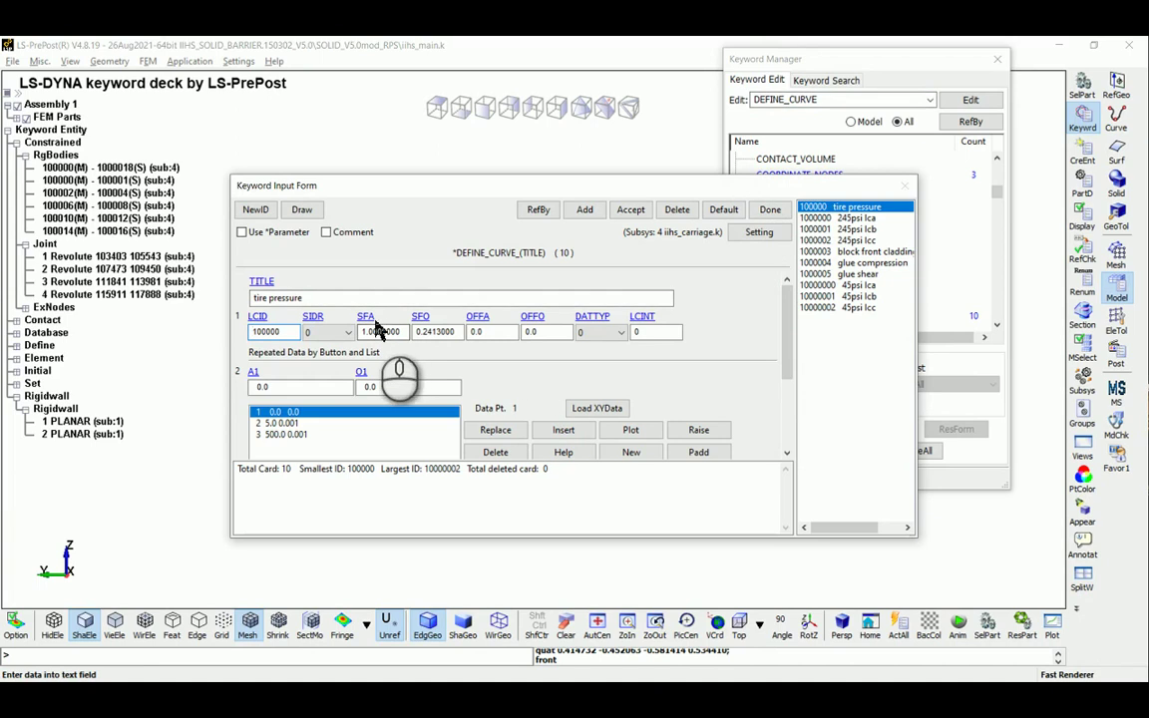
Start a new curve definition with load curve ID 1 and the title "gravity".
{"action": "left_click", "coordinate": [255, 211]}
{"action": "left_click", "coordinate": [288, 333]}
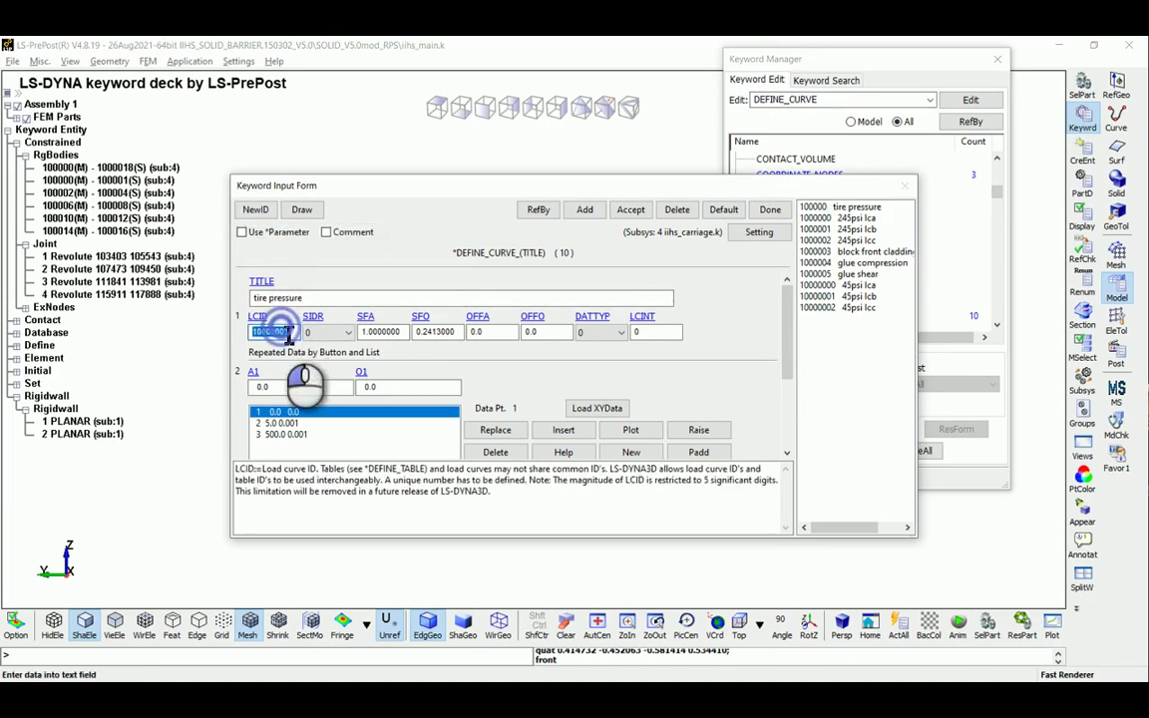
{"action": "type", "text": "1"}
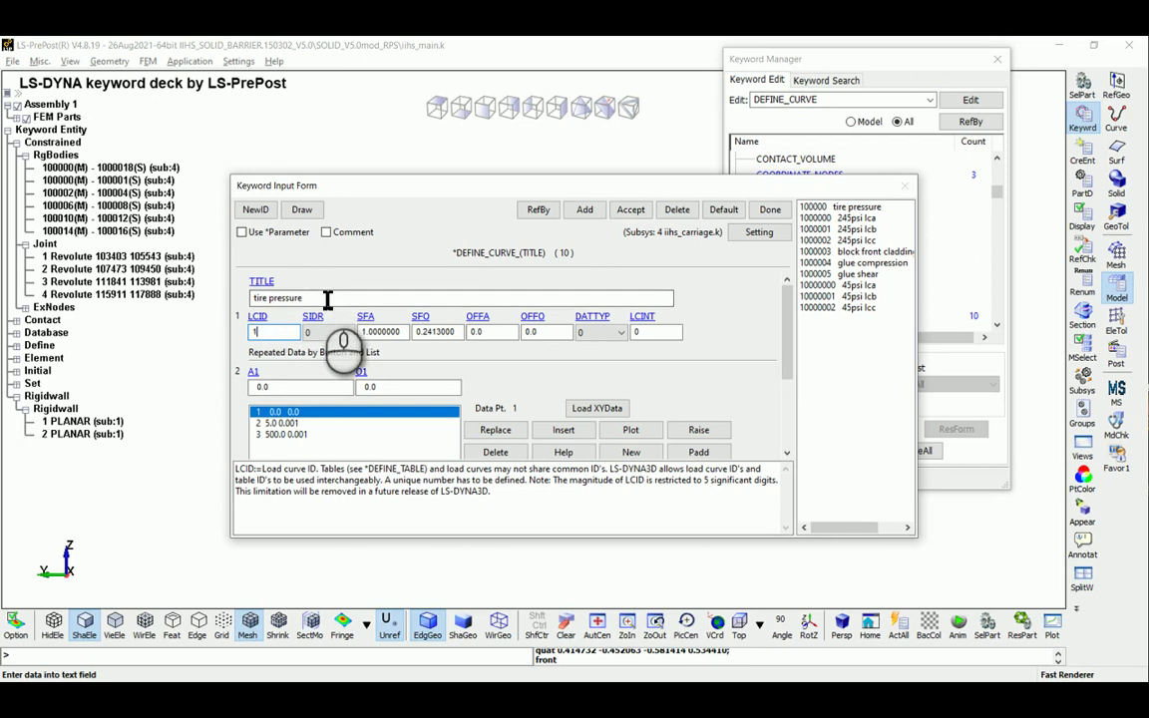
{"action": "left_click", "coordinate": [262, 299]}
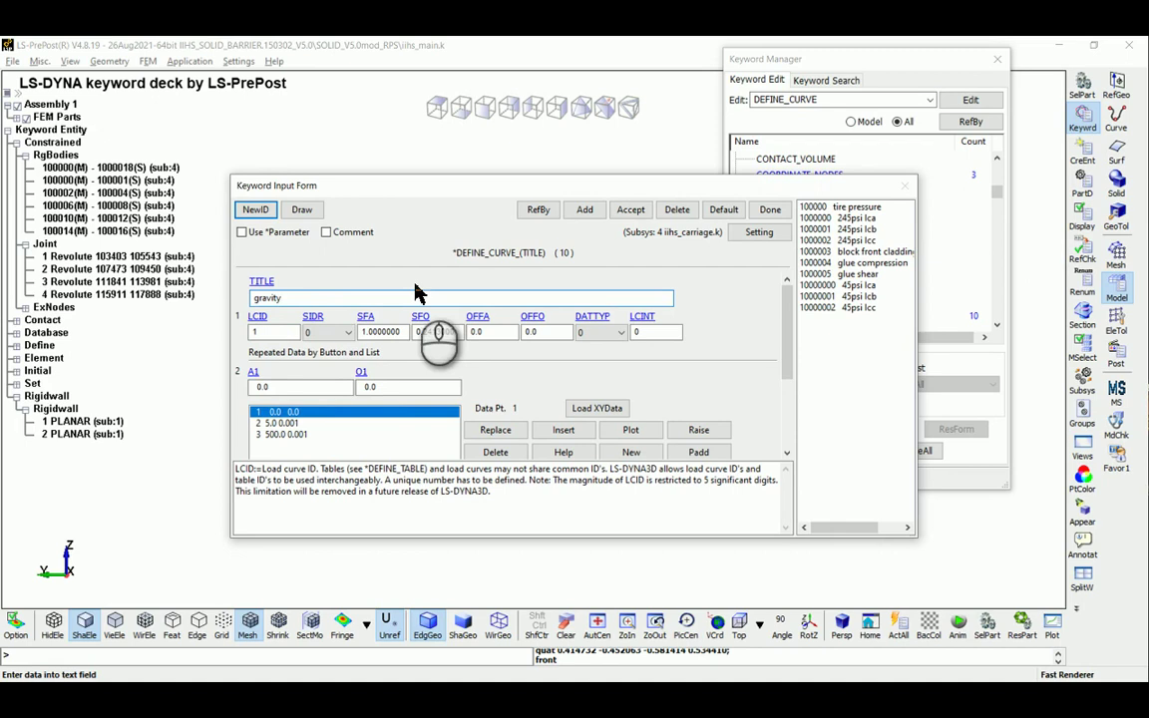
Set the gravity curve's ordinate scale factor SFO to 1 and replace its first data point with abscissa 0, ordinate 1.
{"action": "left_click", "coordinate": [427, 333]}
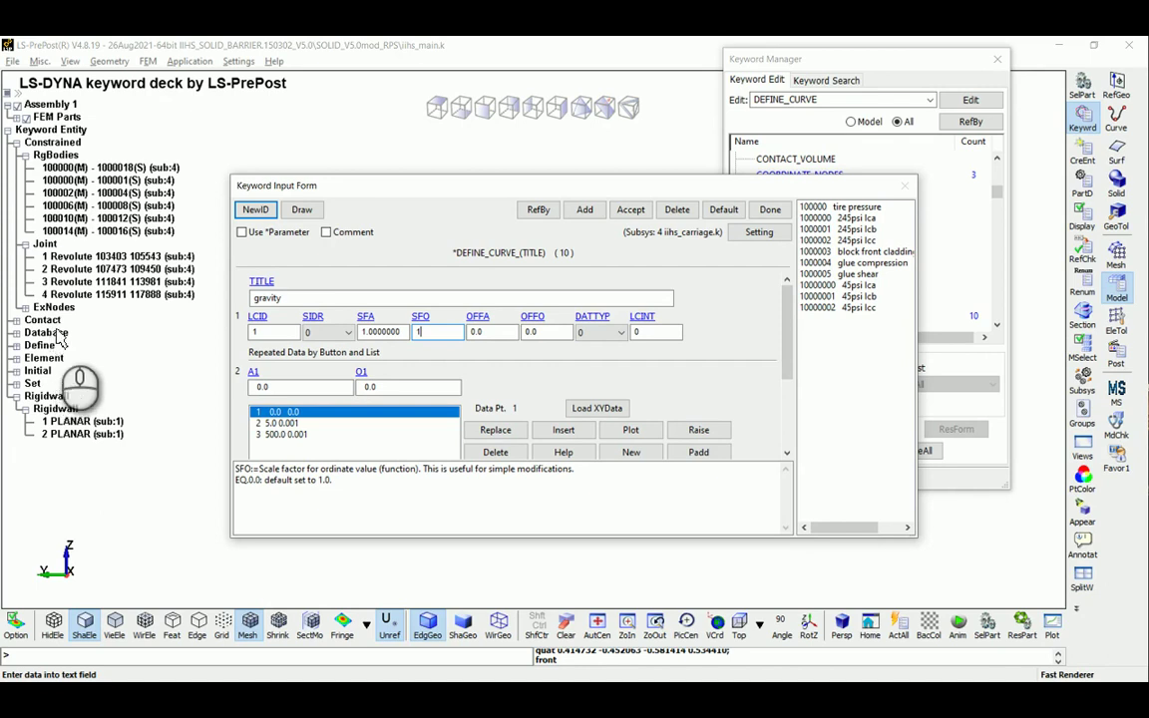
{"action": "left_click", "coordinate": [302, 424]}
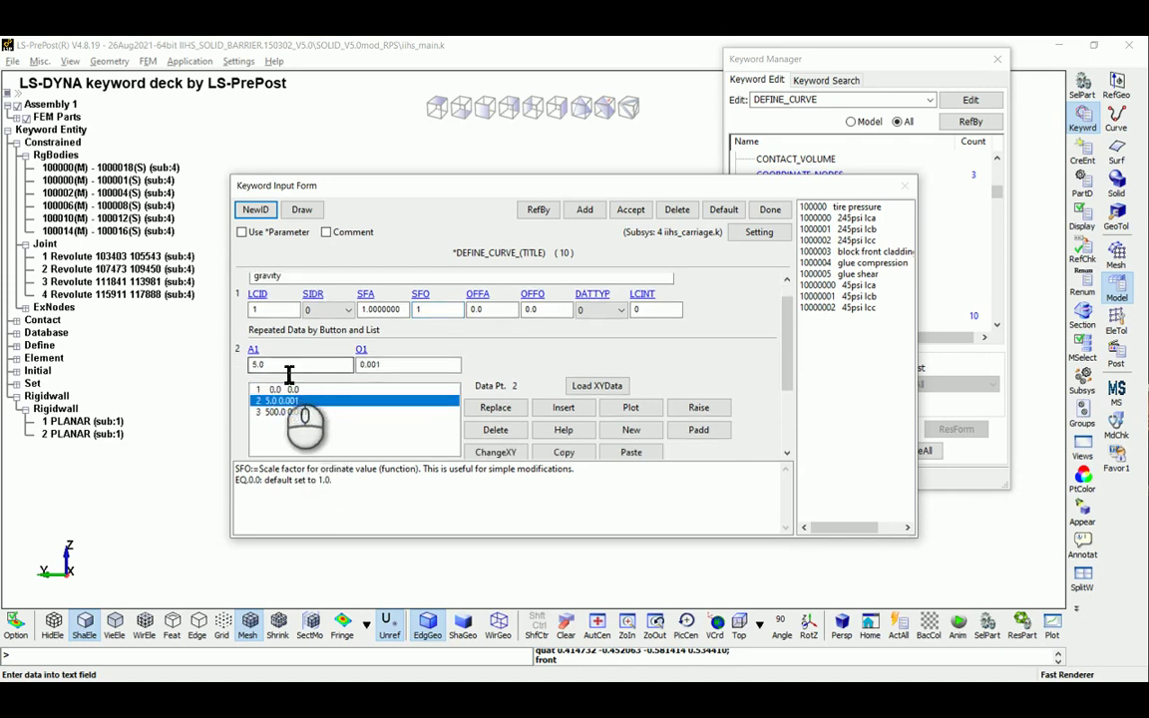
{"action": "left_click", "coordinate": [261, 365]}
{"action": "left_click", "coordinate": [294, 389]}
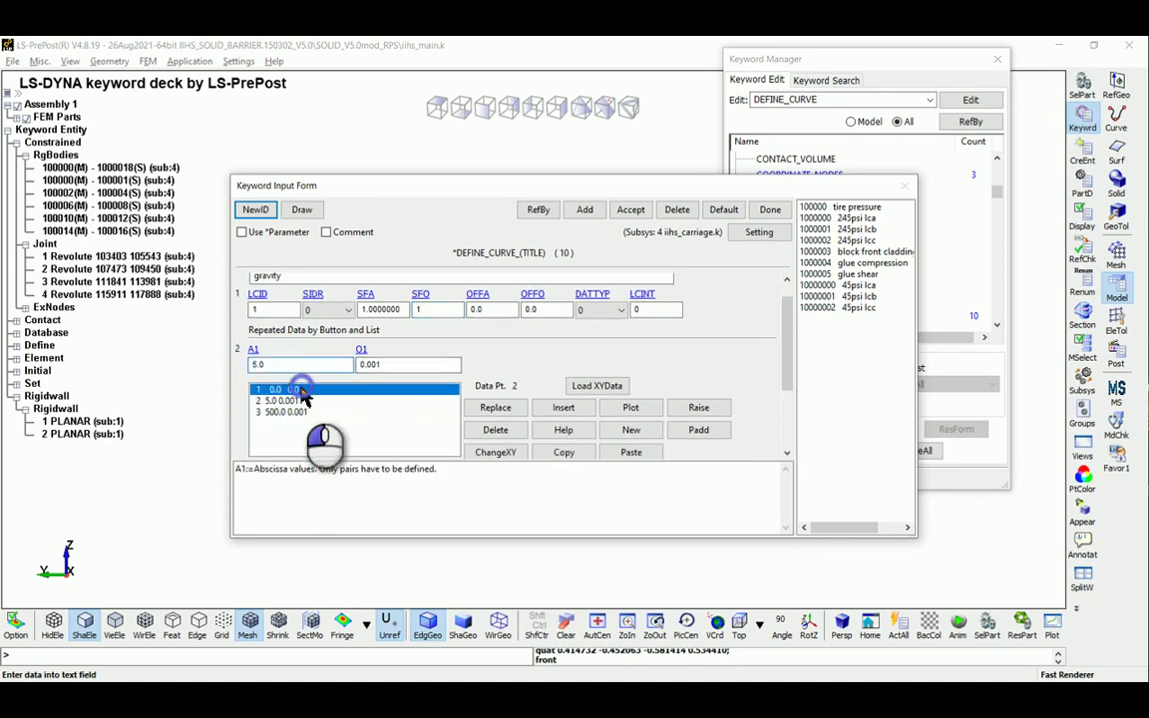
{"action": "left_click", "coordinate": [371, 365]}
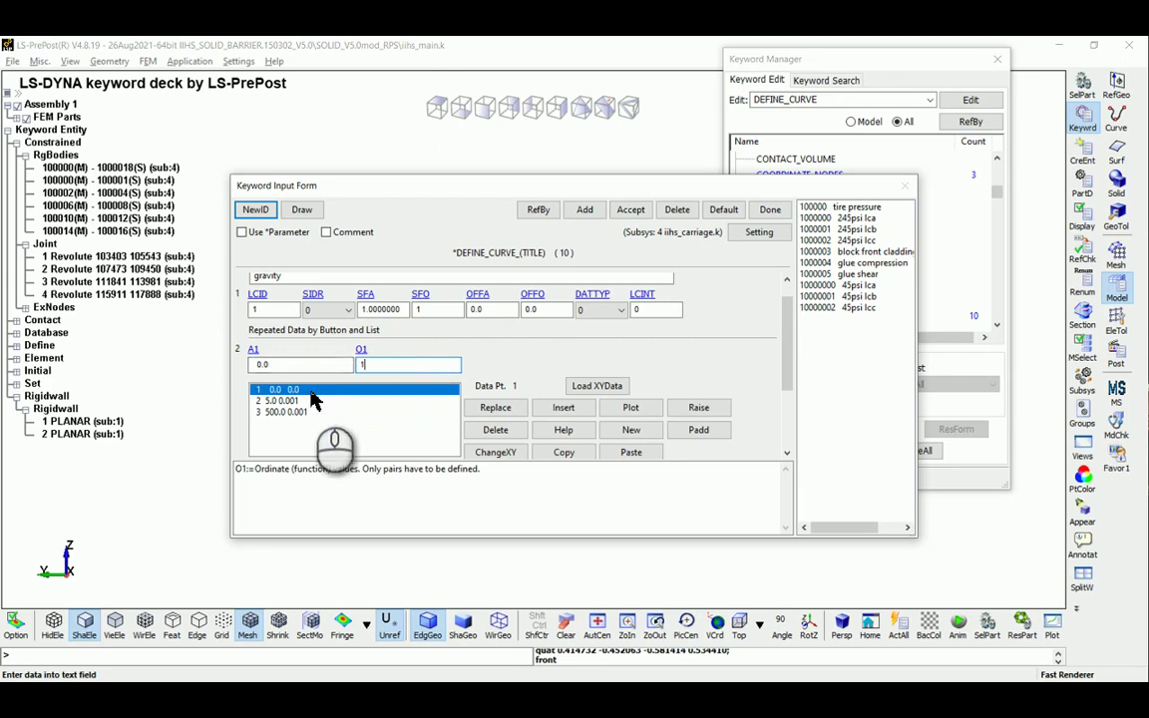
{"action": "left_click", "coordinate": [496, 407]}
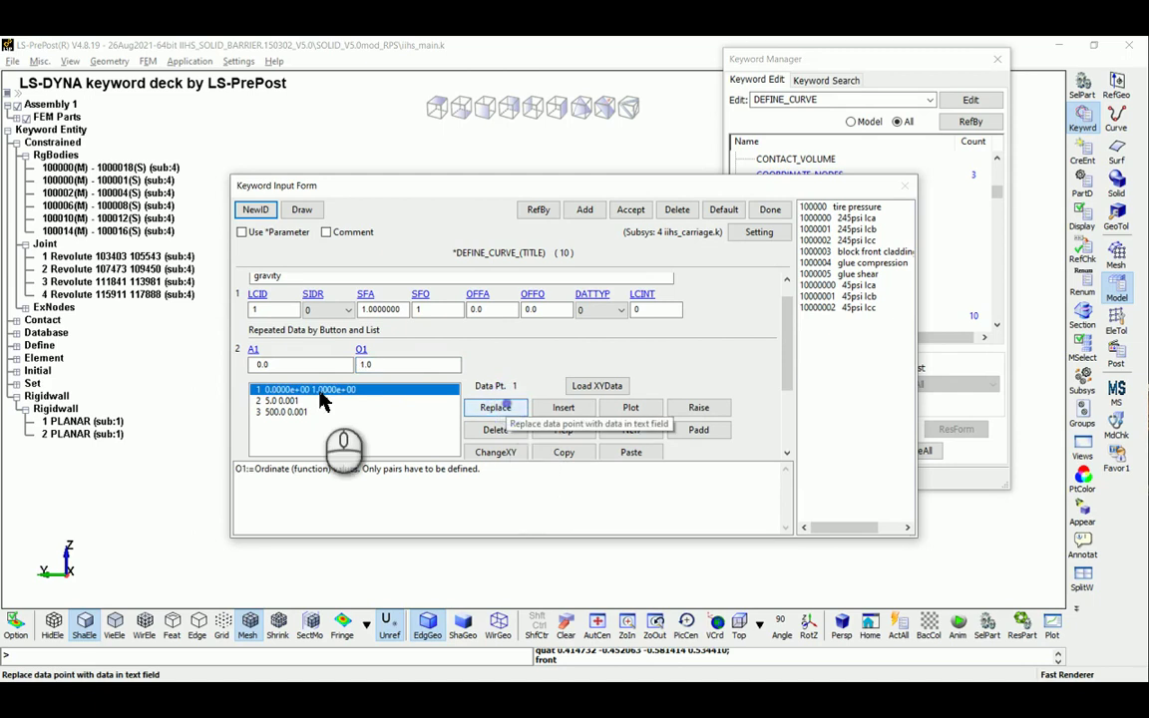
Replace the curve's second data point with abscissa 1000, ordinate 1, and delete the third data point.
{"action": "left_click", "coordinate": [287, 401]}
{"action": "double_click", "coordinate": [302, 366]}
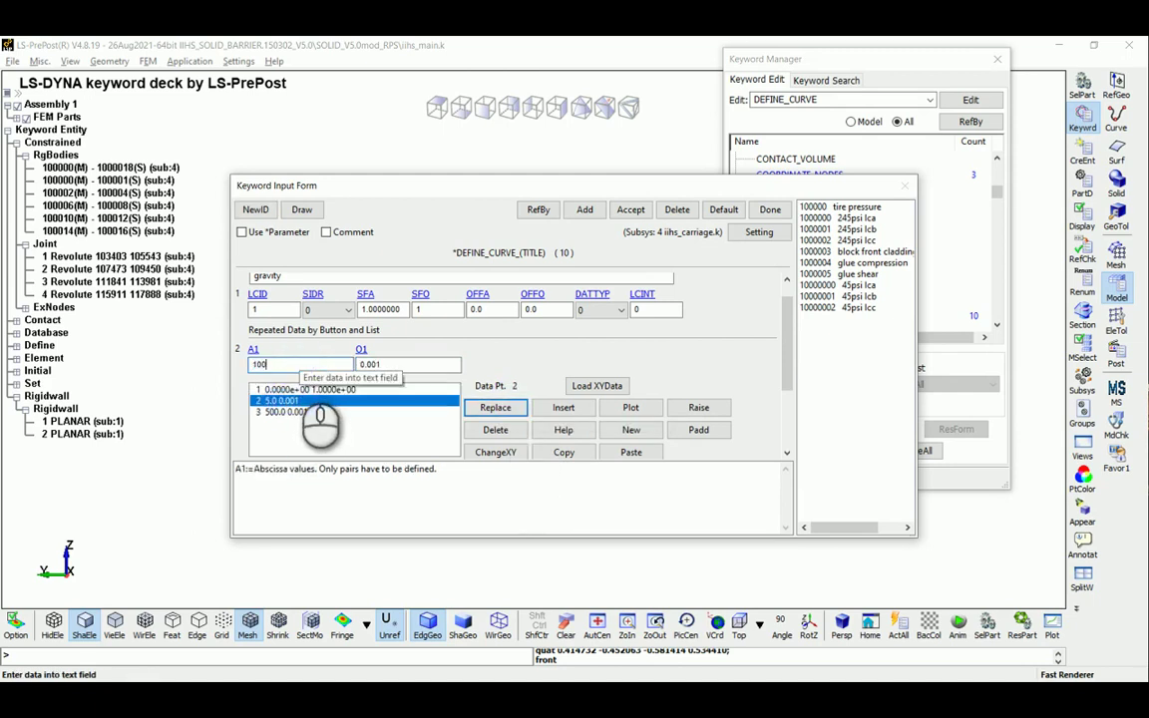
{"action": "double_click", "coordinate": [380, 366]}
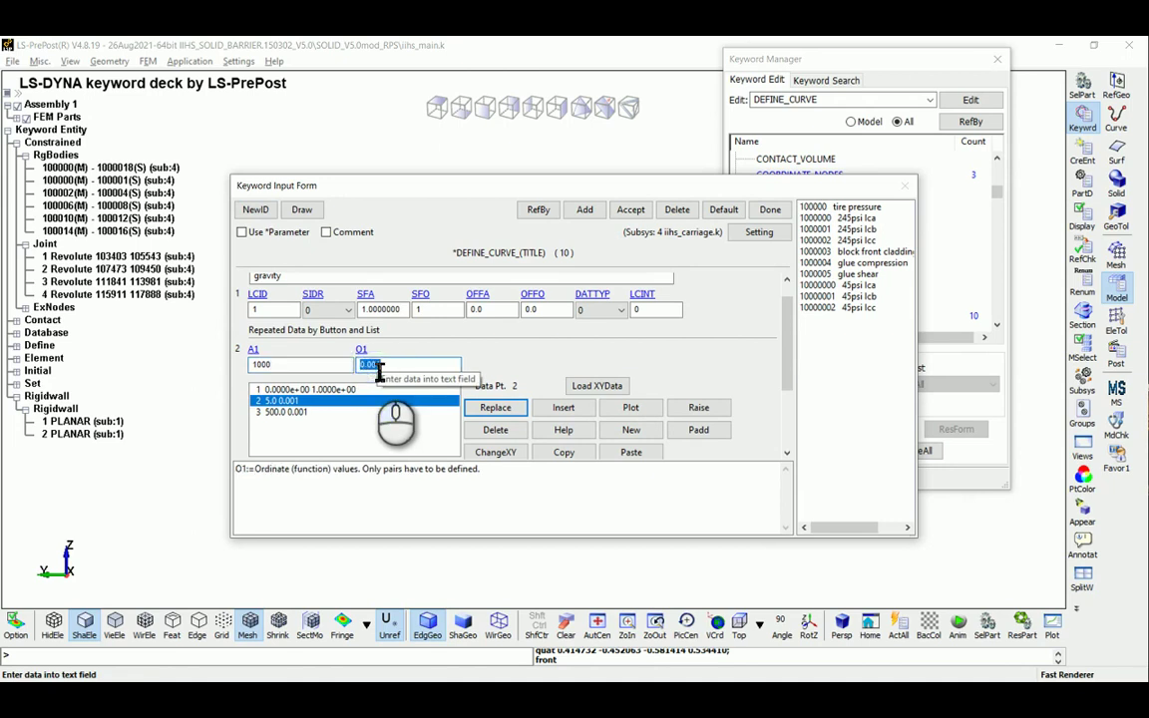
{"action": "type", "text": "1"}
{"action": "left_click", "coordinate": [495, 407]}
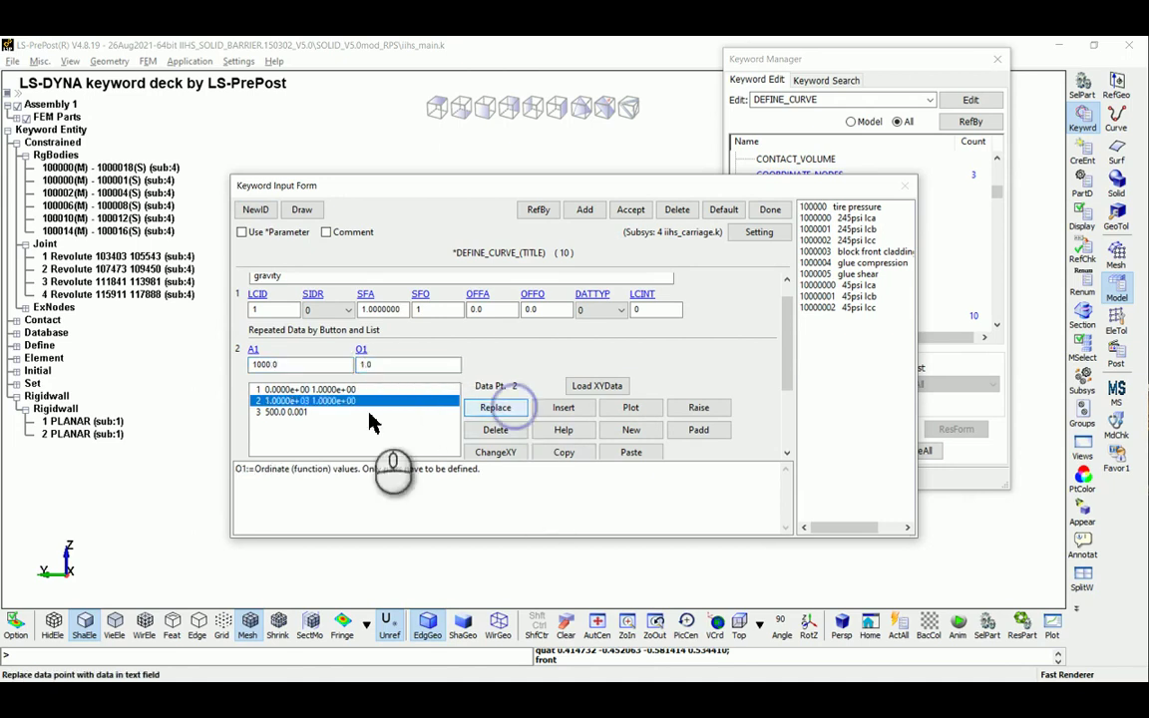
{"action": "left_click", "coordinate": [296, 413]}
{"action": "double_click", "coordinate": [271, 365]}
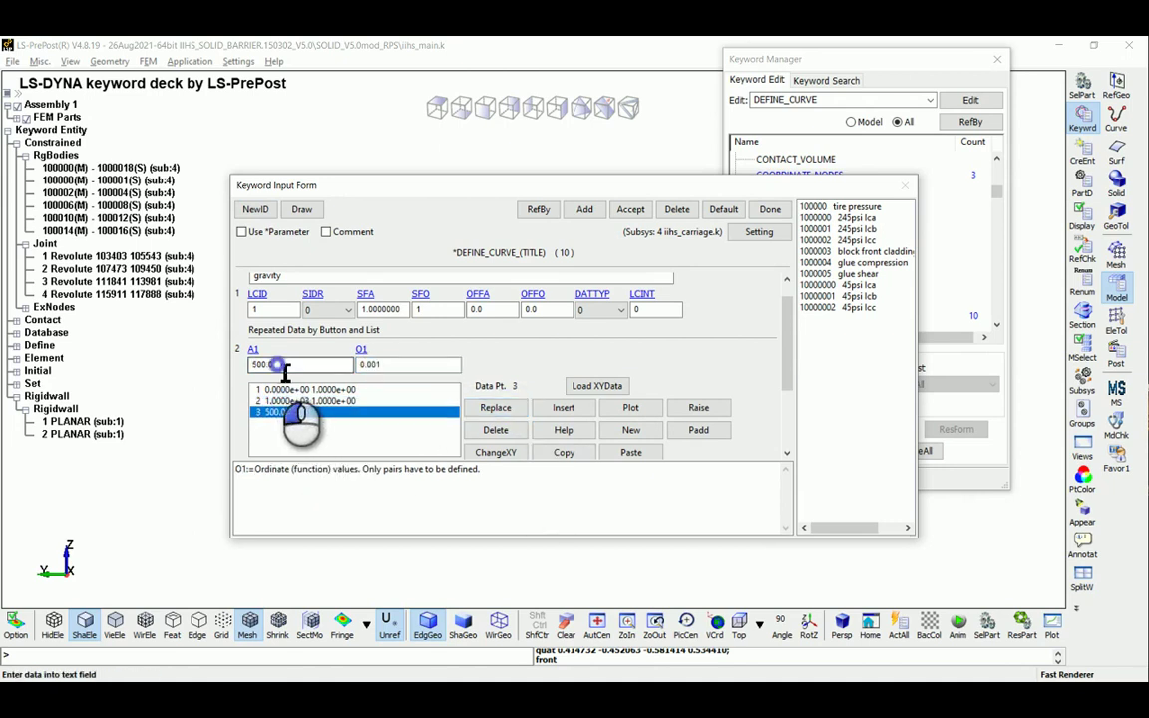
{"action": "left_click", "coordinate": [499, 431]}
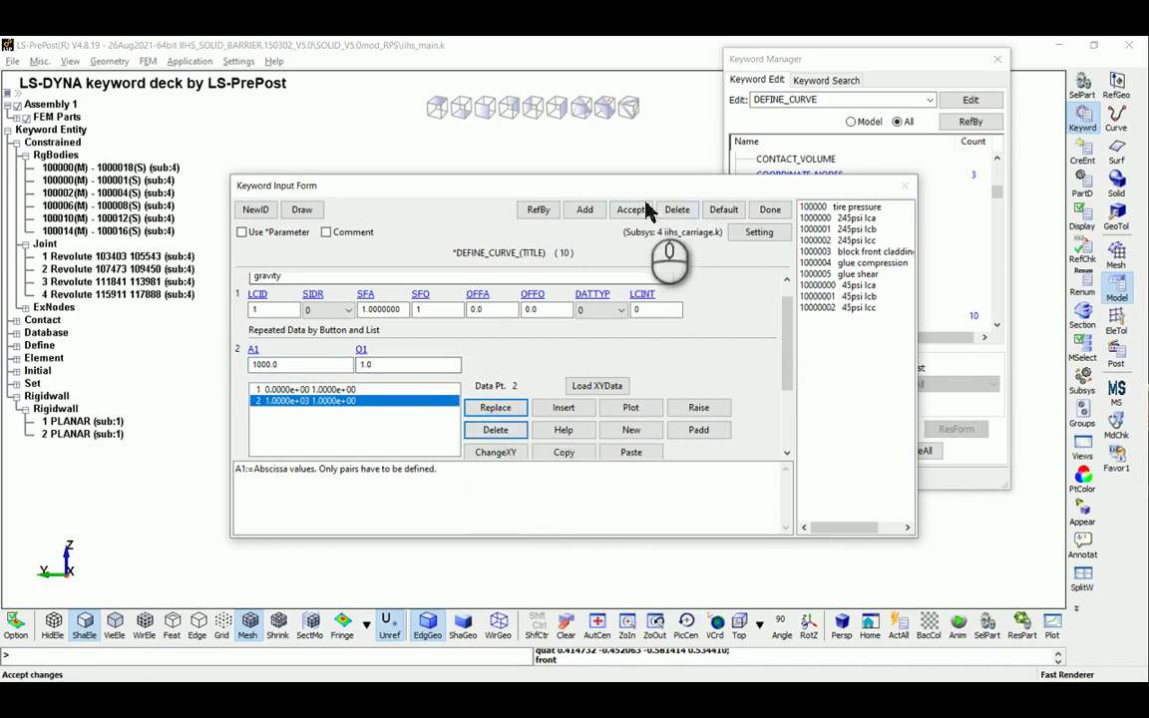
Change the curve's title to "unit gravity" and accept the curve definition.
{"action": "scroll", "coordinate": [302, 357], "scroll_direction": "up", "scroll_amount": 1}
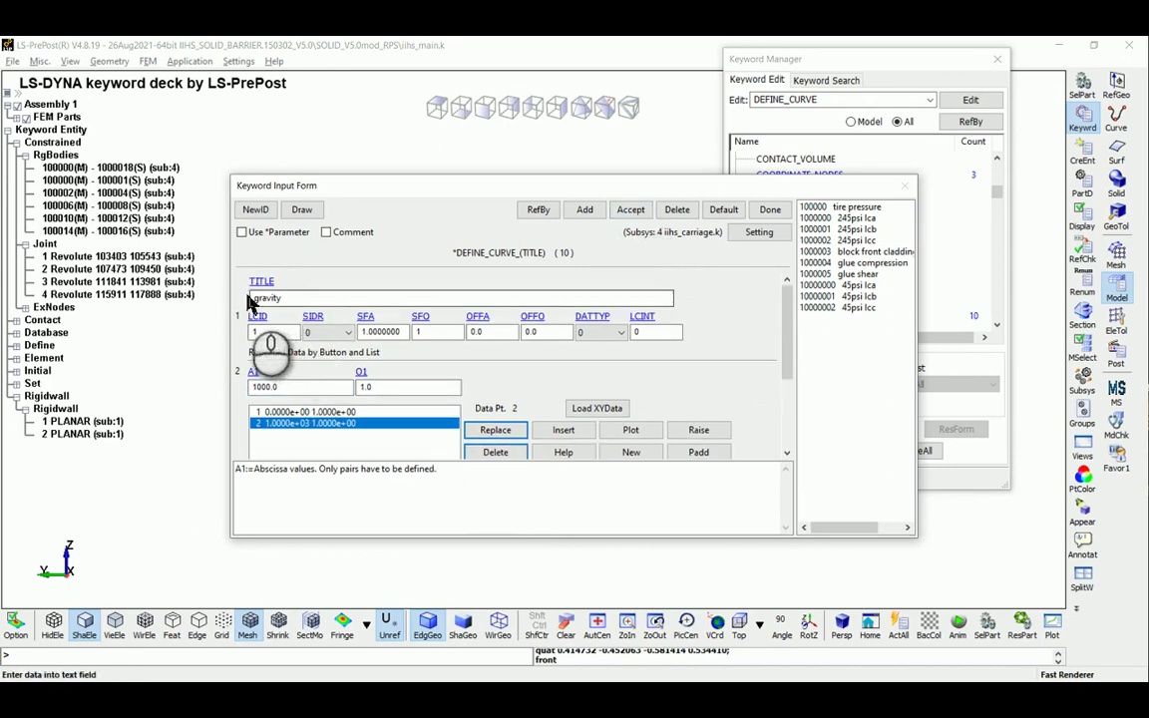
{"action": "left_click", "coordinate": [249, 298]}
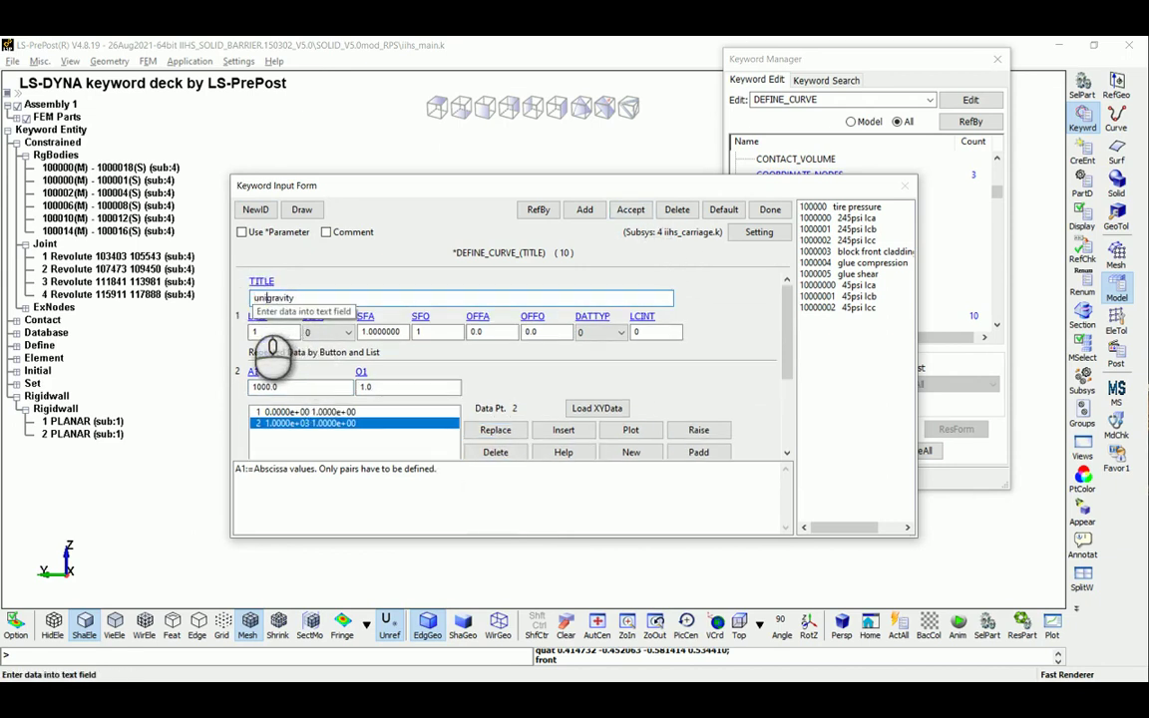
{"action": "left_click", "coordinate": [630, 211]}
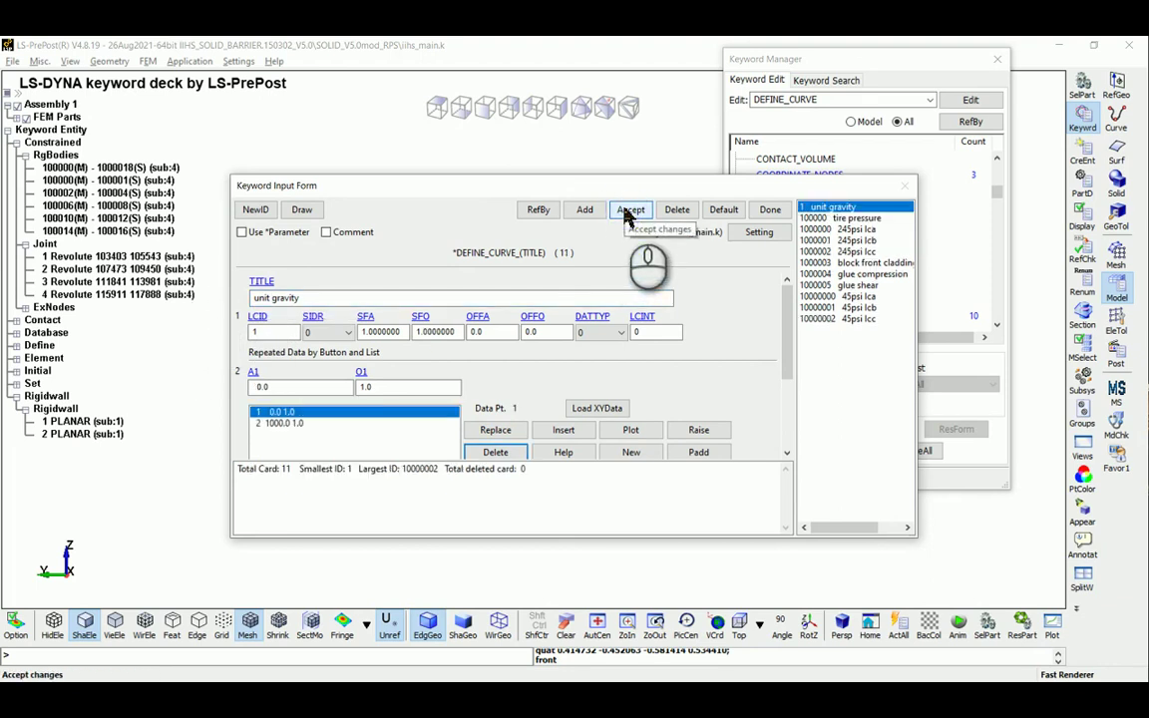
Plot the unit gravity curve to check its shape, then close the plot and the curve's input form.
{"action": "left_click", "coordinate": [643, 435]}
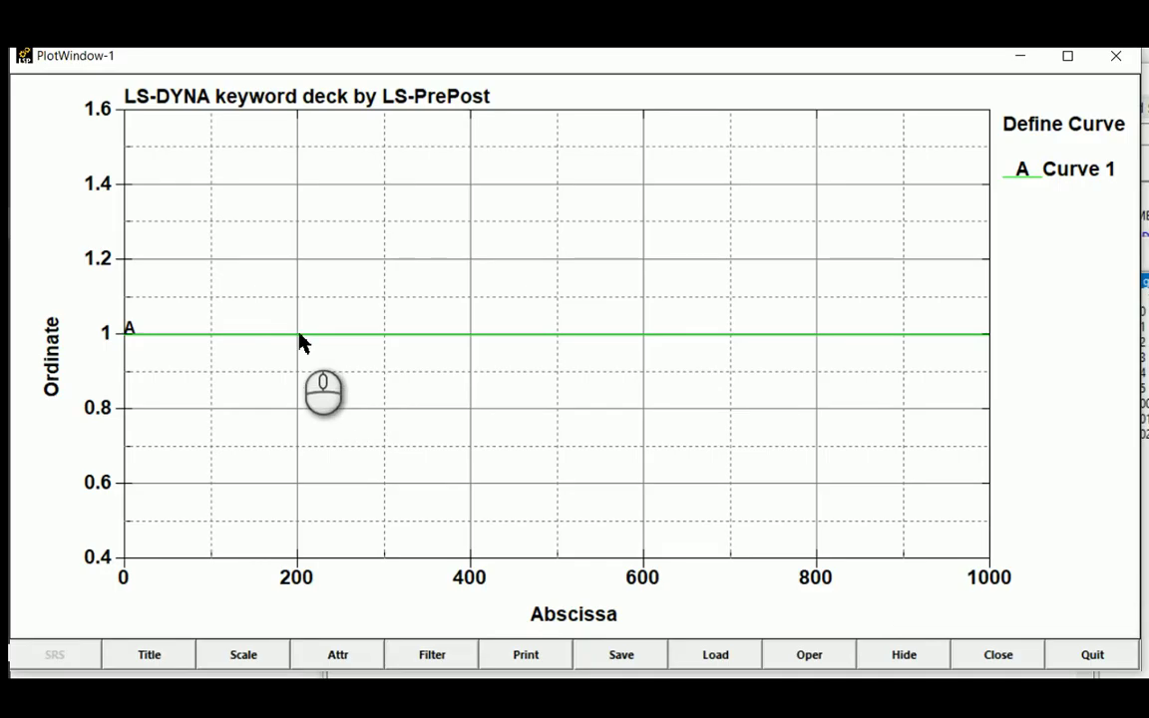
{"action": "left_click", "coordinate": [221, 251]}
{"action": "left_click", "coordinate": [982, 658]}
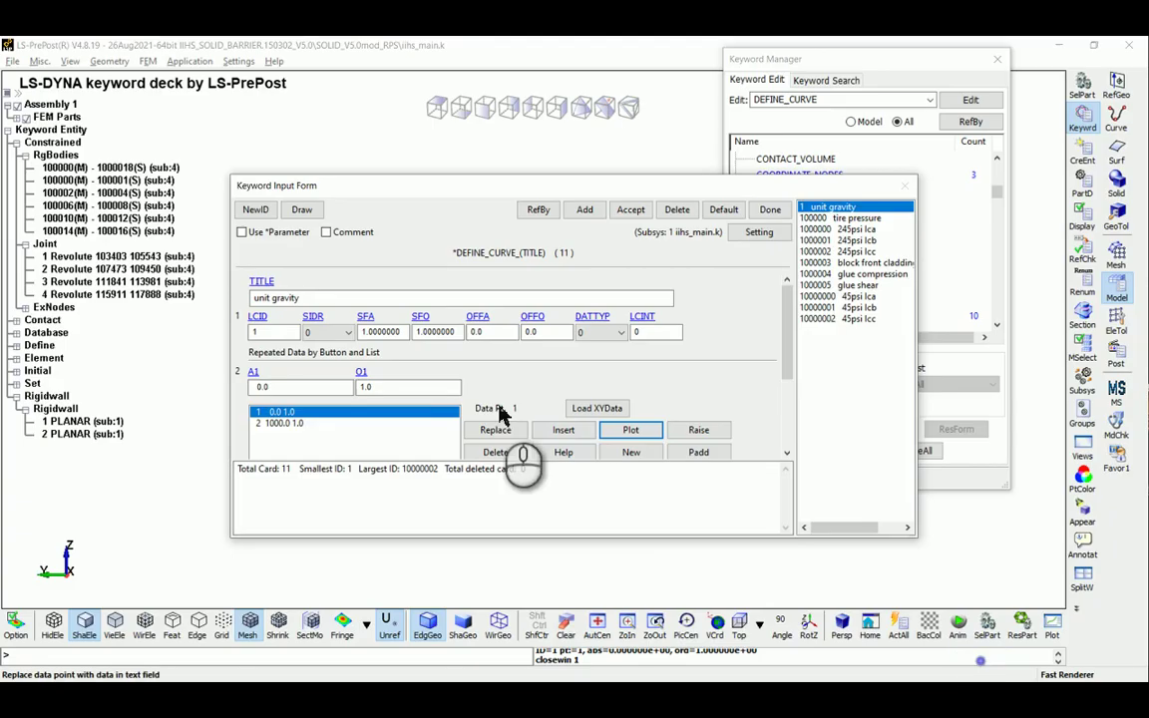
{"action": "left_click", "coordinate": [770, 209]}
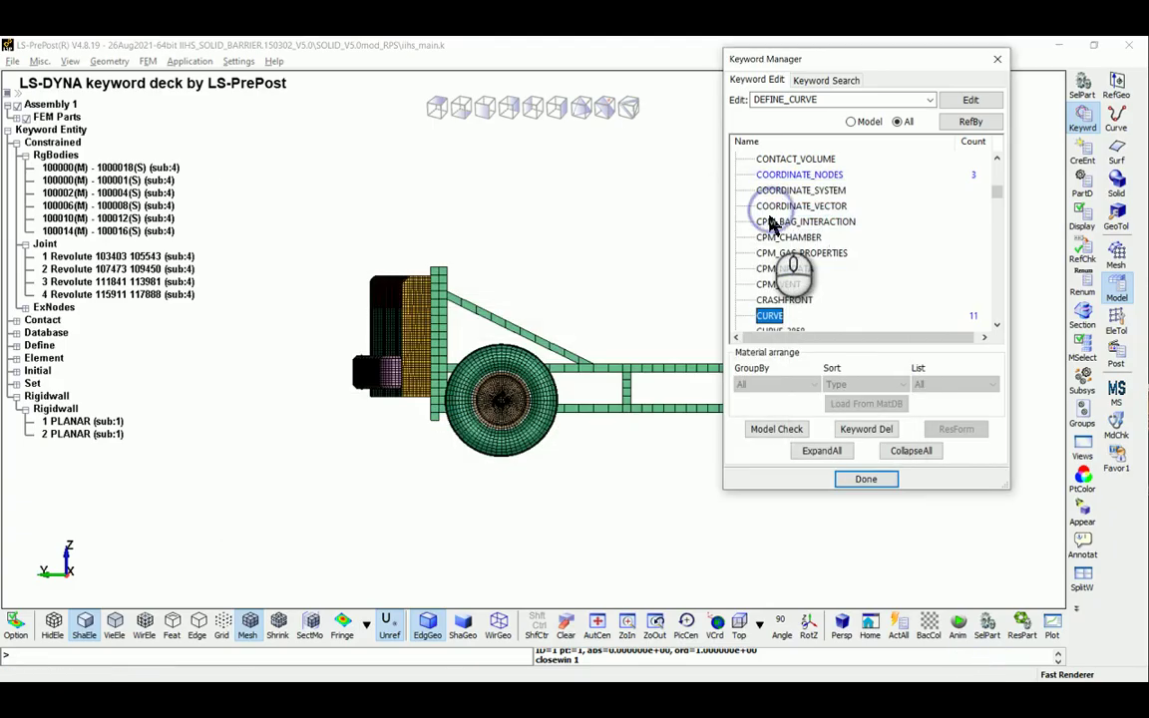
Find the LOAD_BODY_Z keyword among all keywords and open its input form.
{"action": "scroll", "coordinate": [871, 264], "scroll_direction": "up", "scroll_amount": 2}
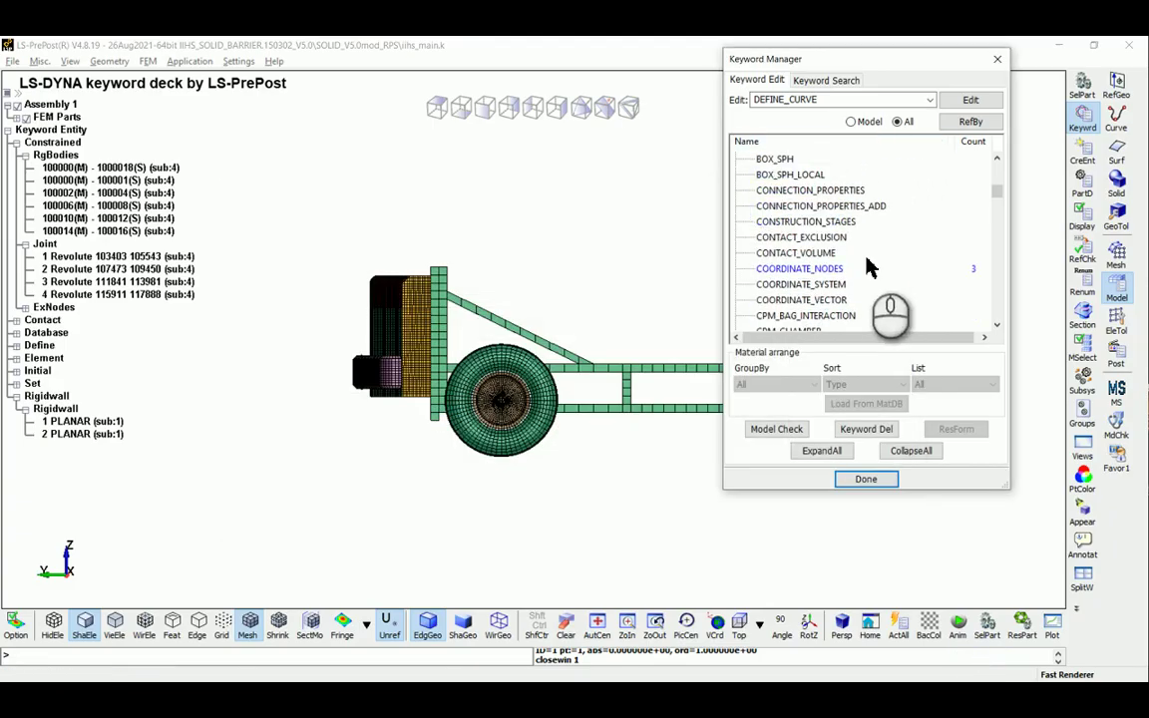
{"action": "double_click", "coordinate": [852, 103]}
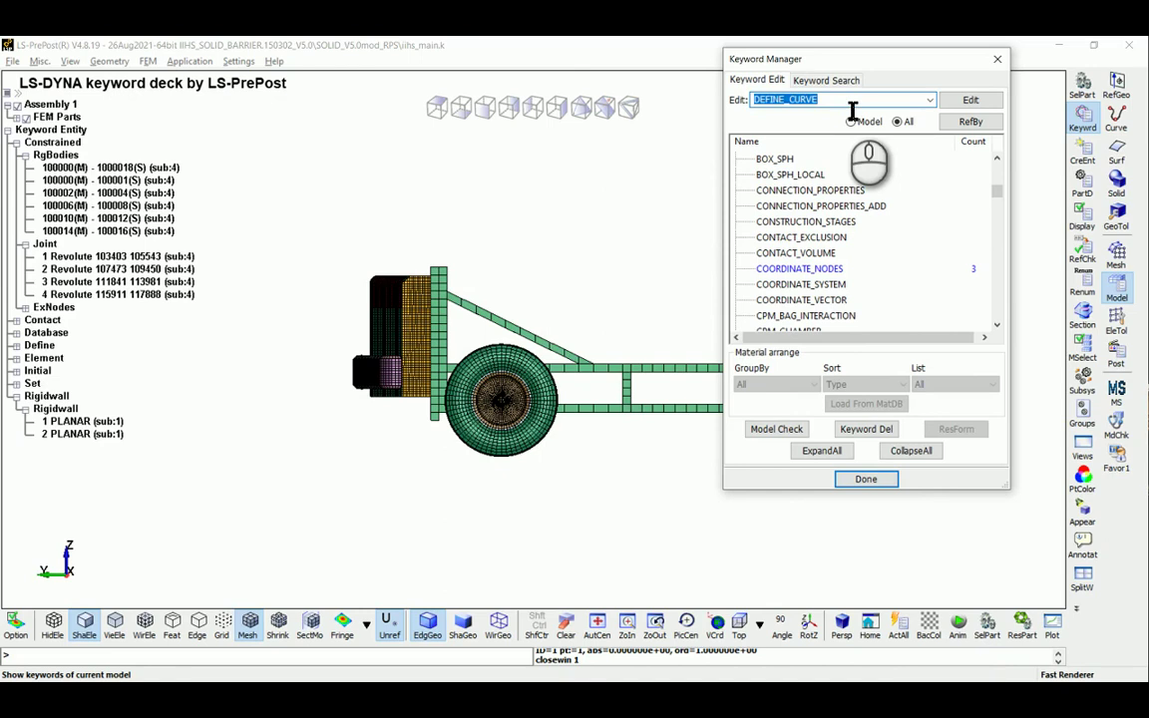
{"action": "type", "text": "LOAD_BO"}
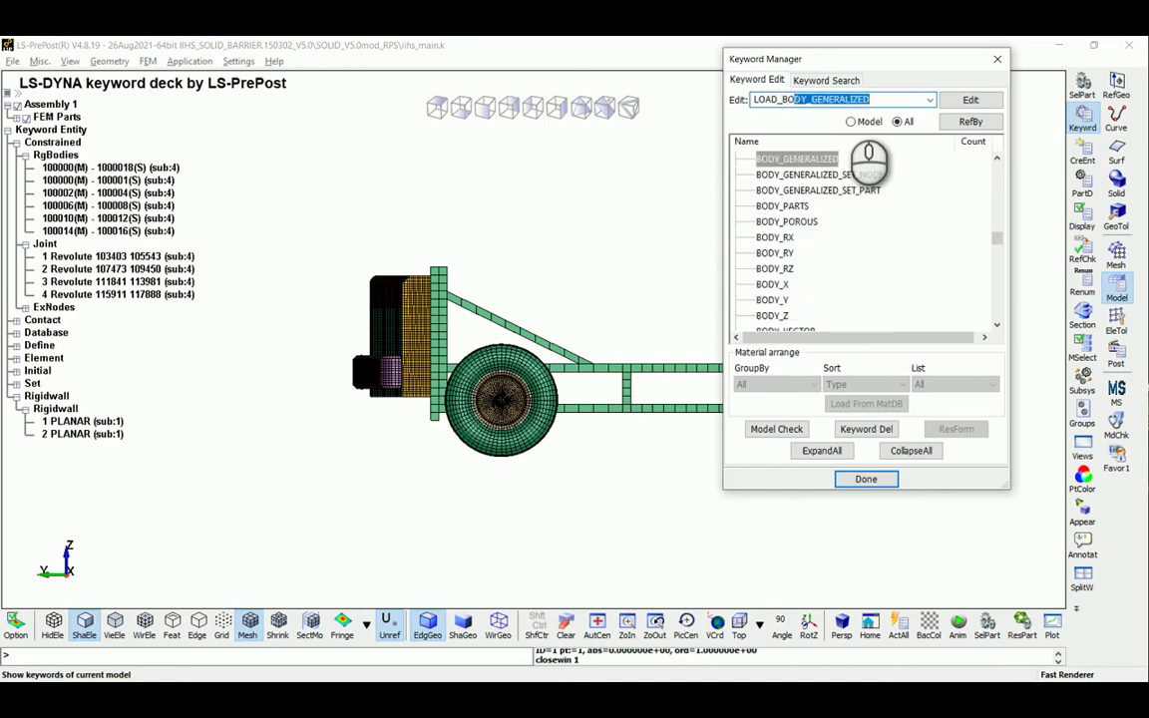
{"action": "type", "text": "DY_Z"}
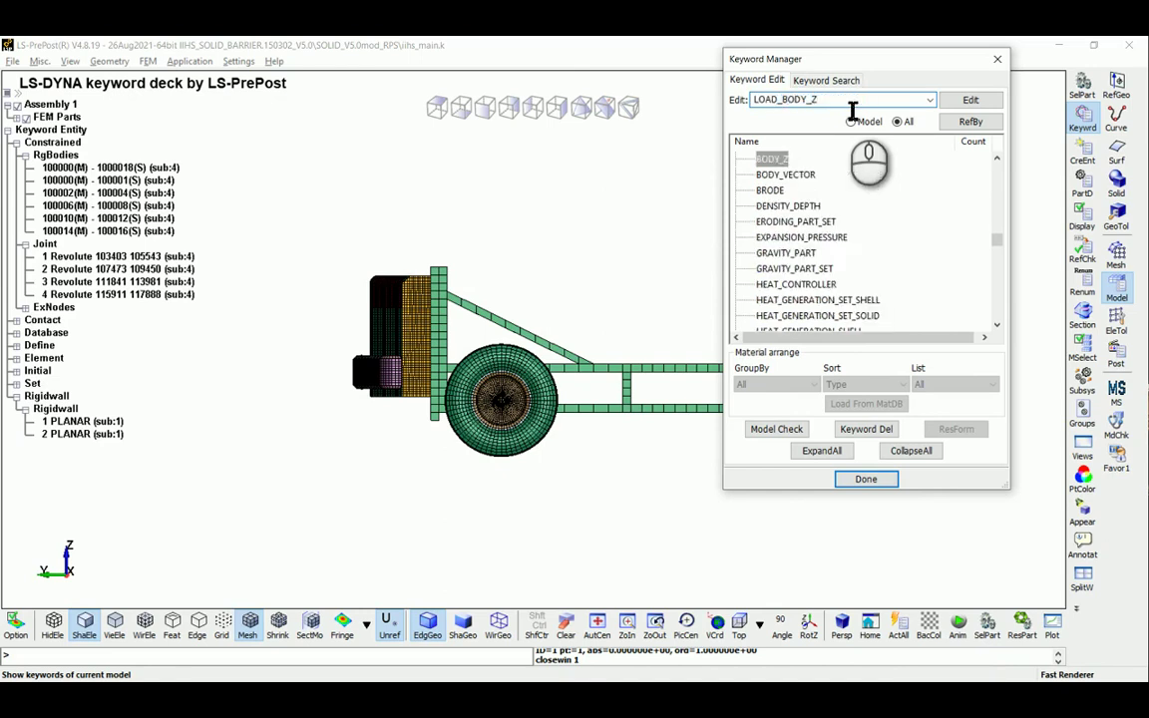
{"action": "double_click", "coordinate": [772, 159]}
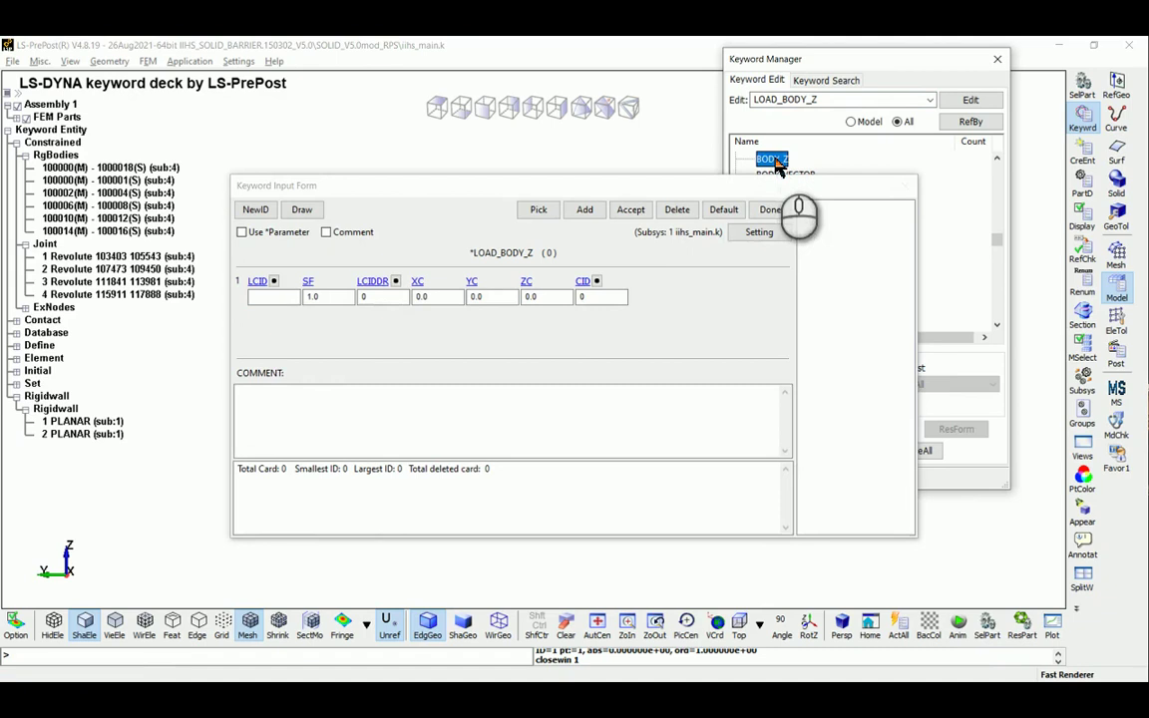
Start a new Z body load, link its LCID to curve 1 "unit gravity", and set the scale factor SF to 0.00981.
{"action": "left_click_drag", "start_coordinate": [611, 193], "coordinate": [754, 257]}
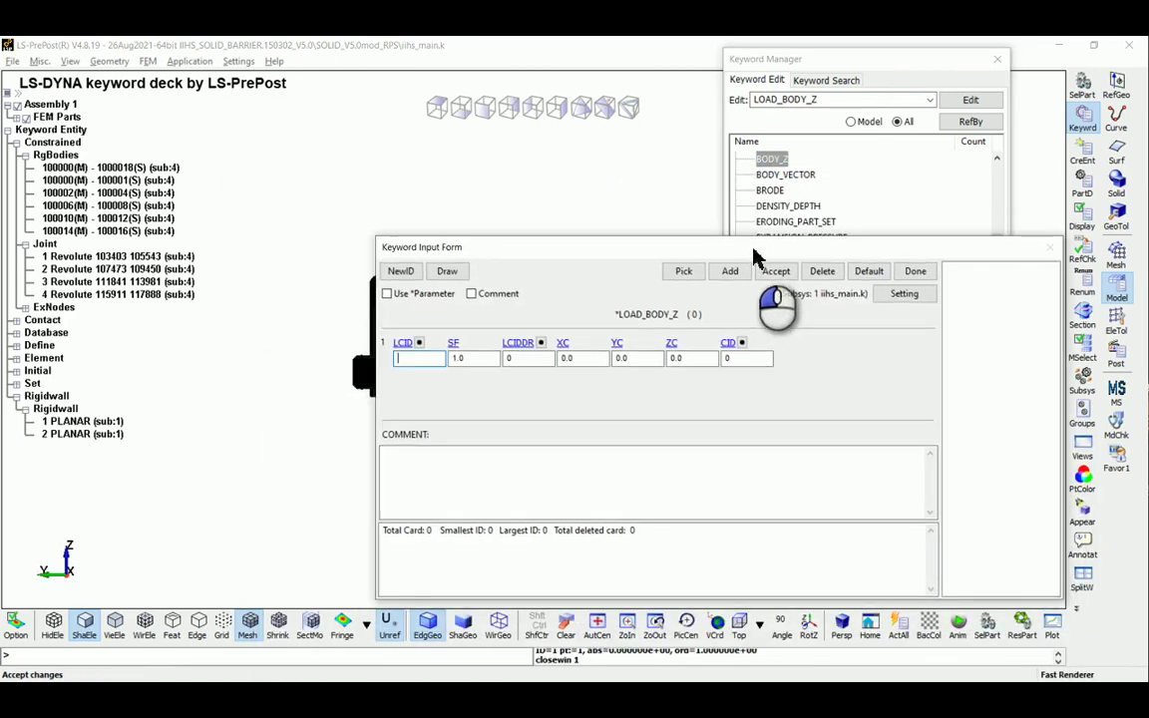
{"action": "left_click", "coordinate": [400, 270]}
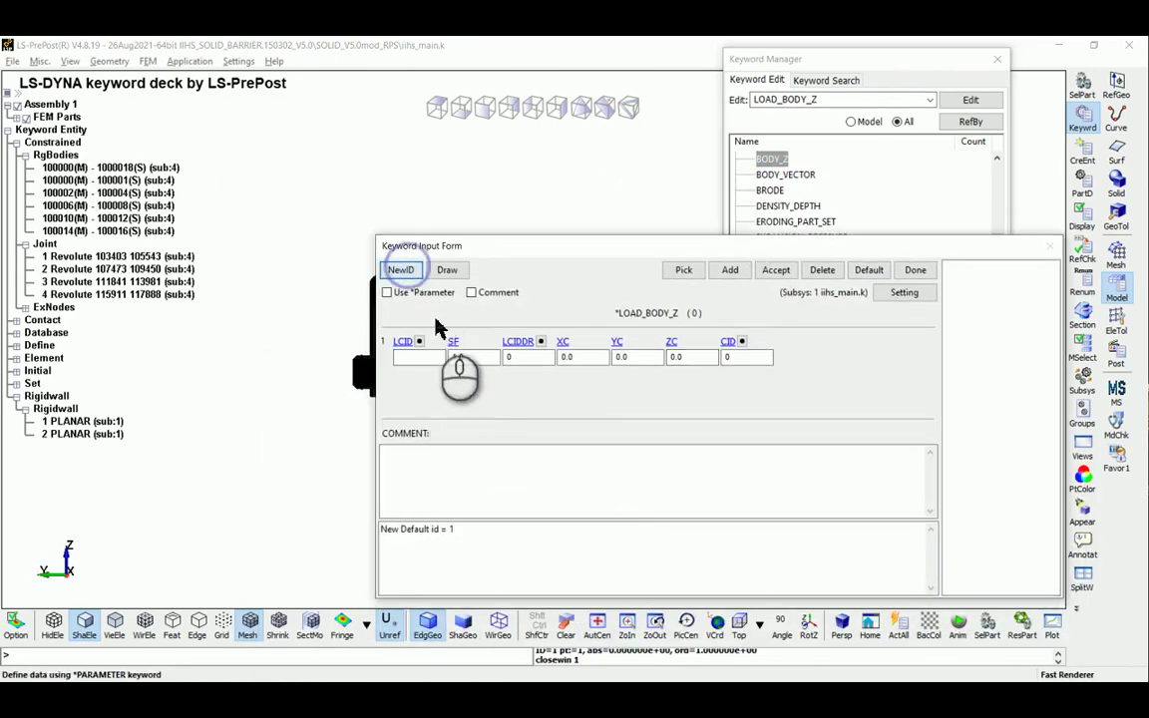
{"action": "left_click", "coordinate": [418, 341]}
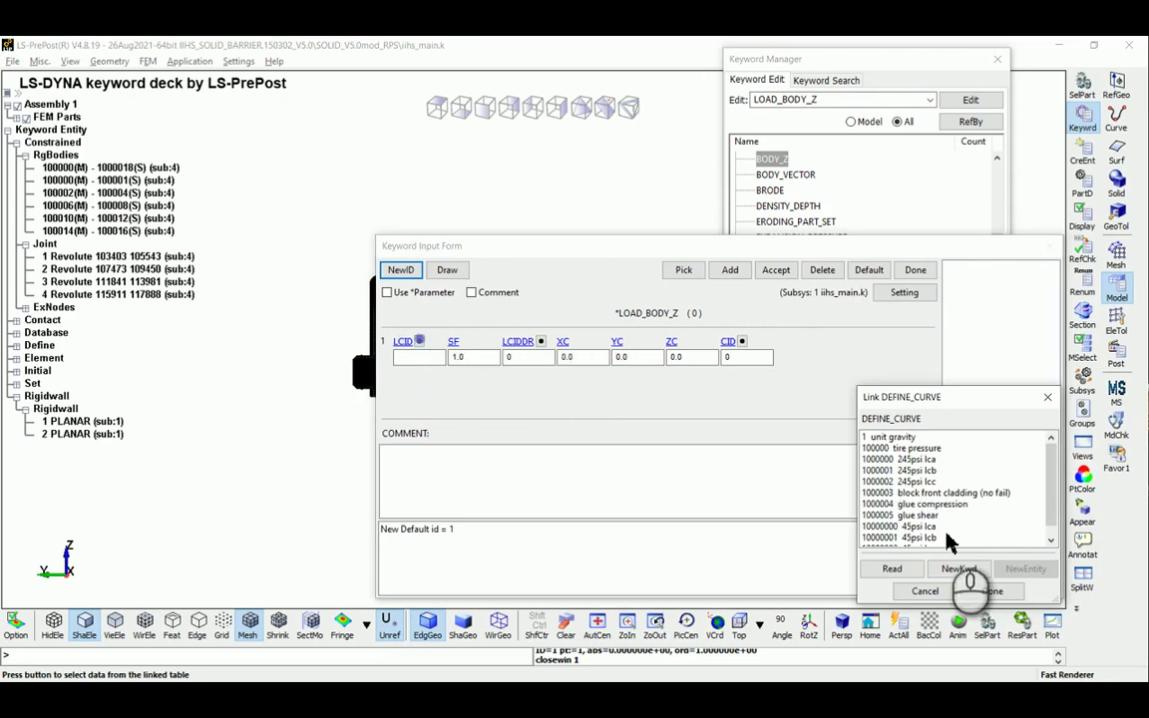
{"action": "double_click", "coordinate": [903, 439]}
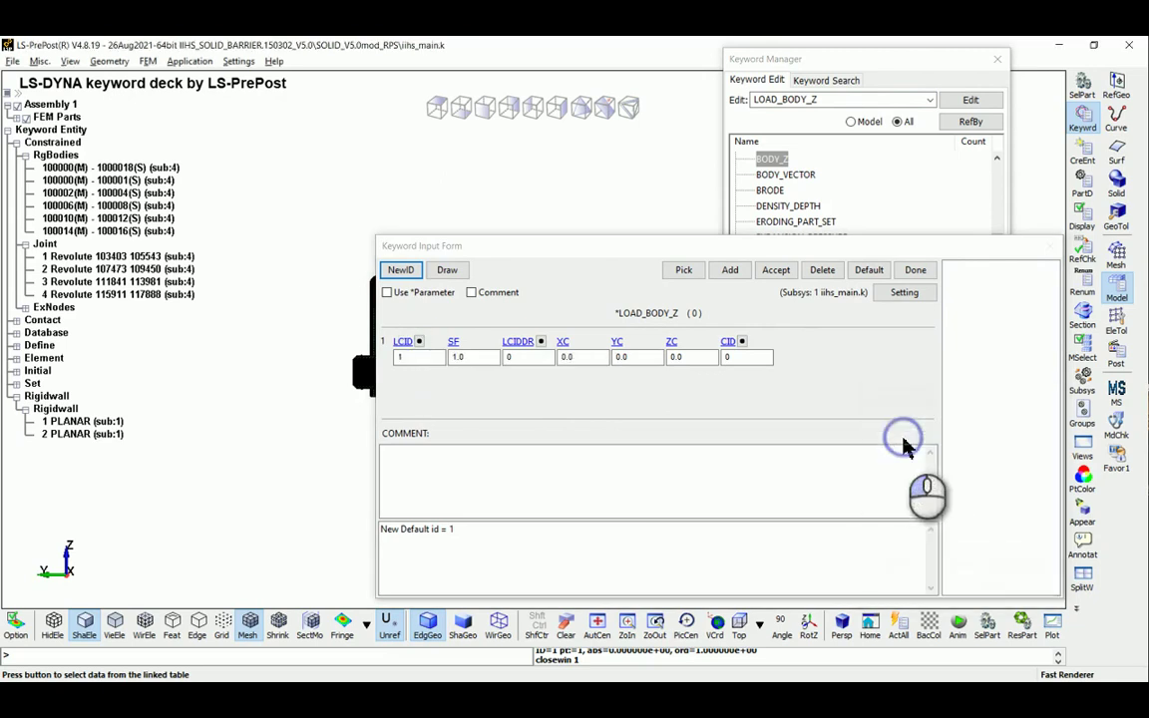
{"action": "left_click", "coordinate": [467, 359]}
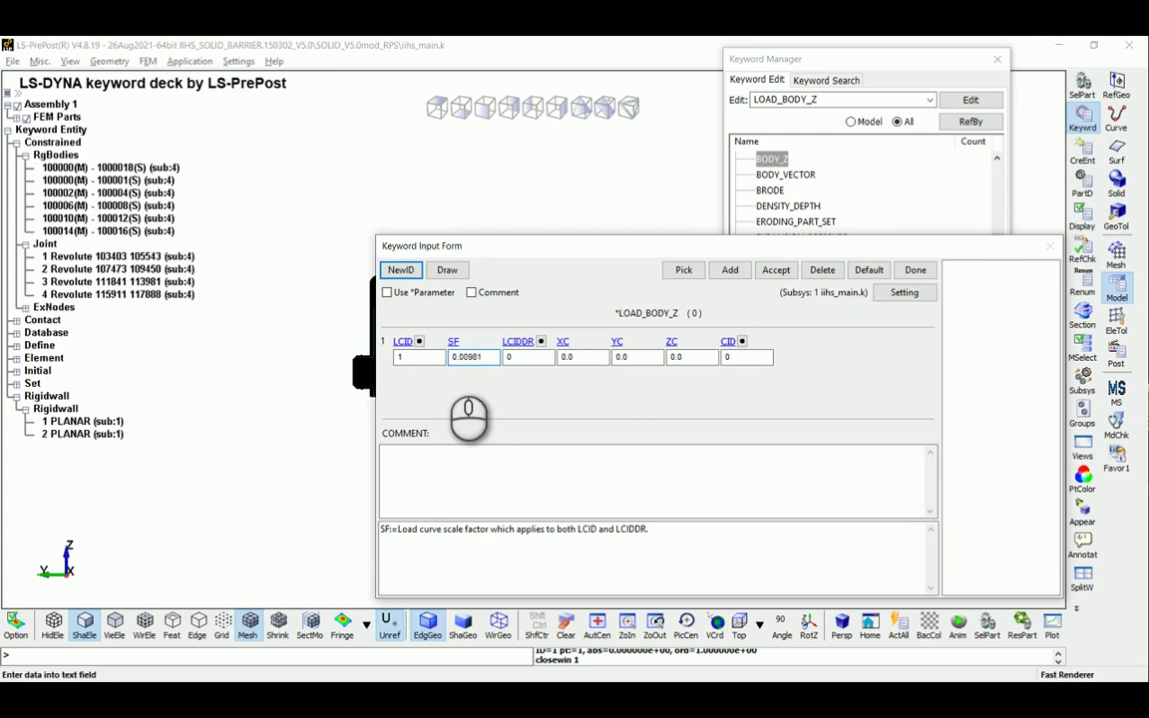
Switch to the PowerPoint presentation to check the gravity value in the UNIDADES slide's table, then return to LS-PrePost.
{"action": "key", "text": "super"}
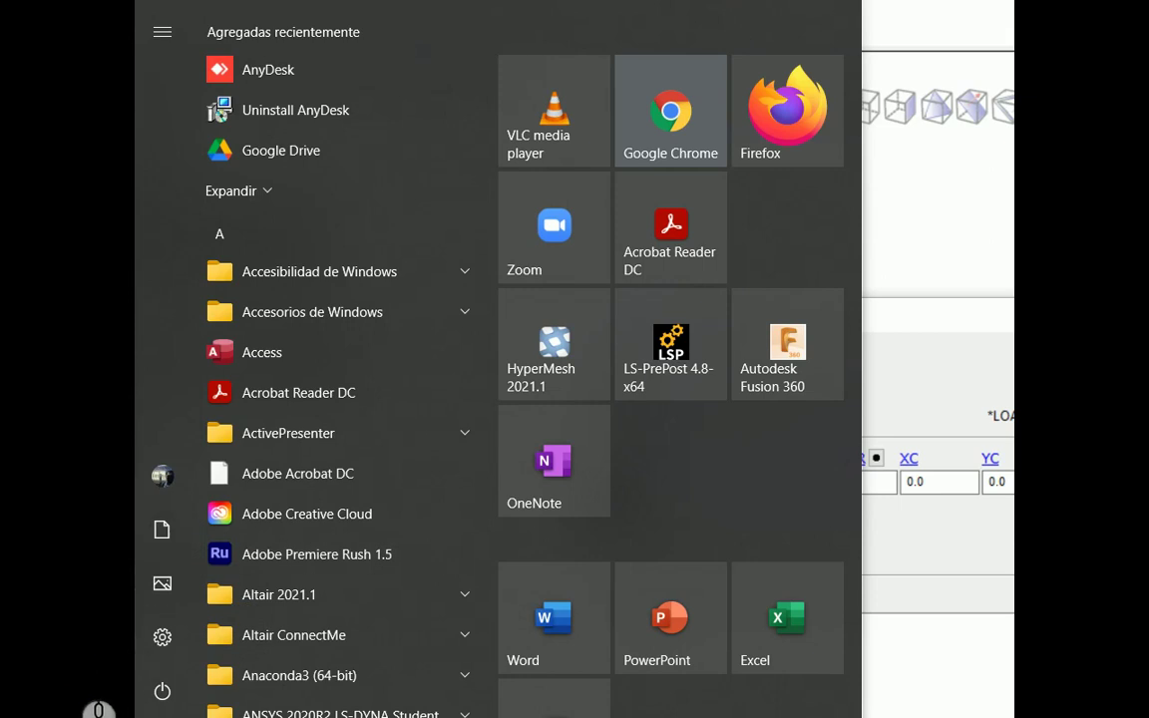
{"action": "left_click", "coordinate": [92, 615]}
{"action": "scroll", "coordinate": [631, 287], "scroll_direction": "up", "scroll_amount": 1}
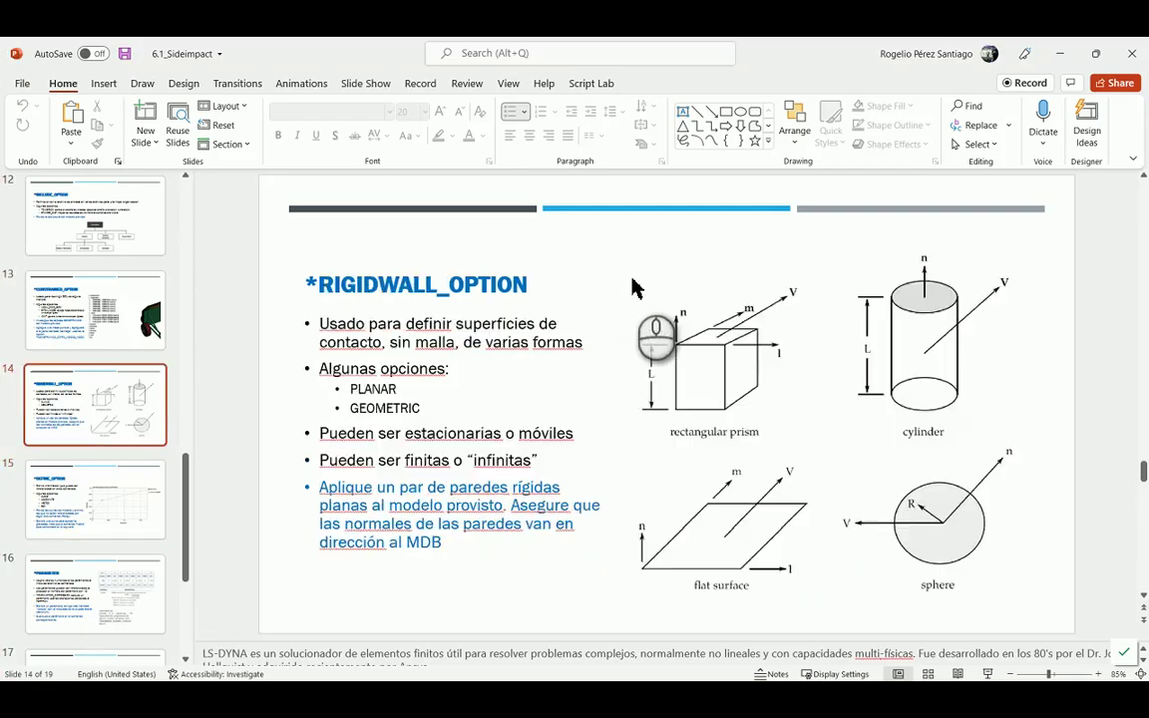
{"action": "scroll", "coordinate": [631, 287], "scroll_direction": "up", "scroll_amount": 5}
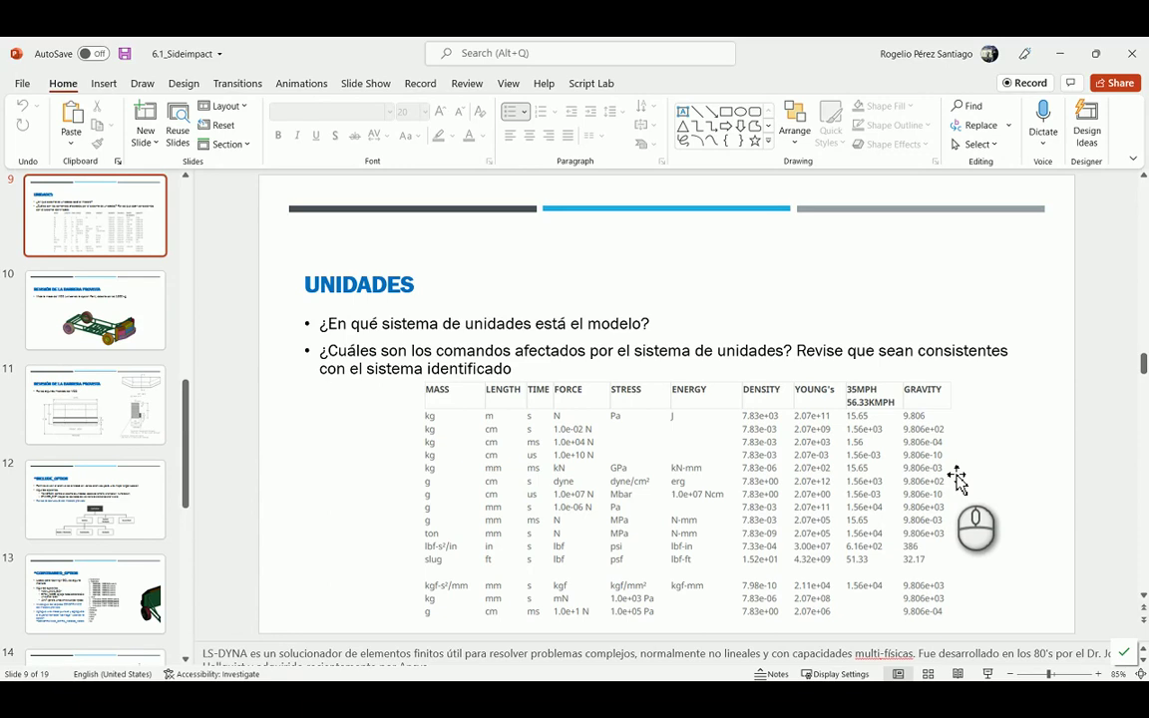
{"action": "left_click", "coordinate": [1061, 54]}
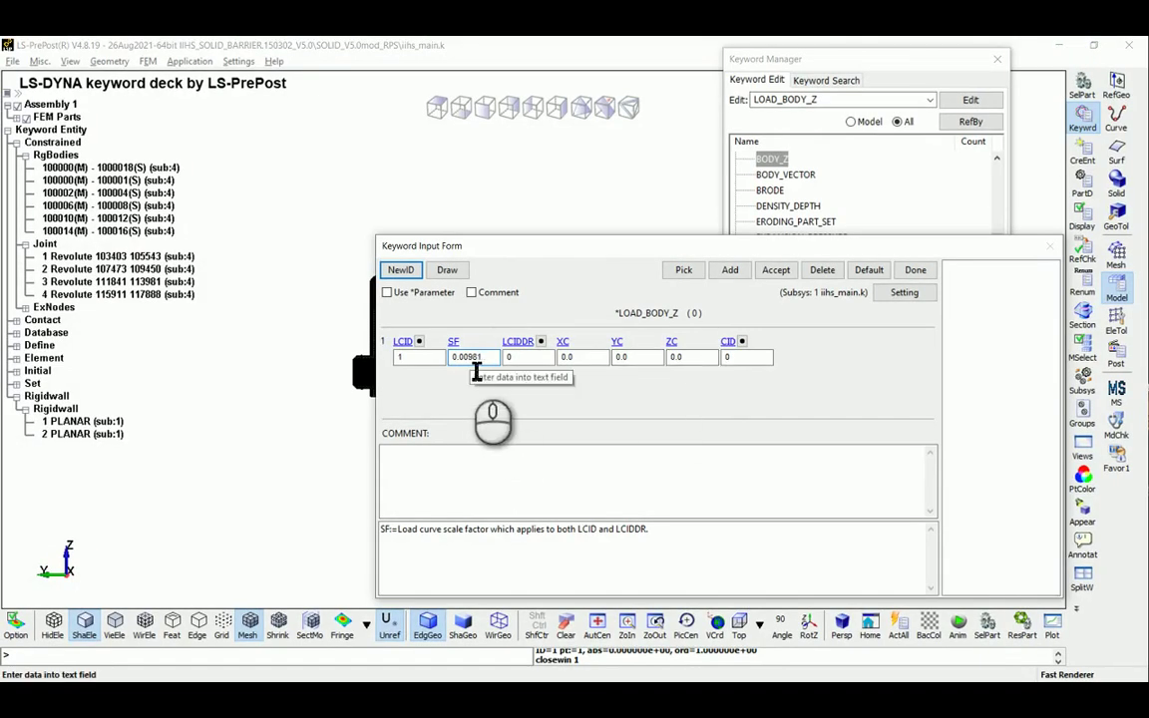
Accept the LOAD_BODY_Z definition and close its input form.
{"action": "left_click", "coordinate": [775, 269]}
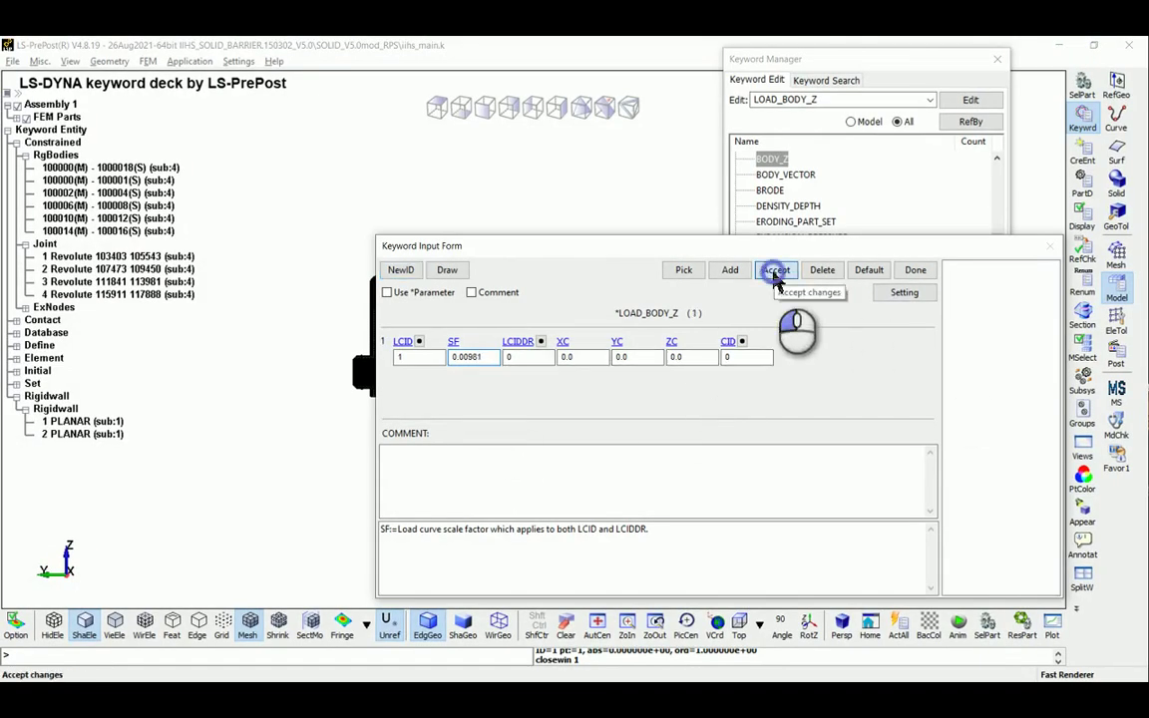
{"action": "left_click", "coordinate": [915, 270]}
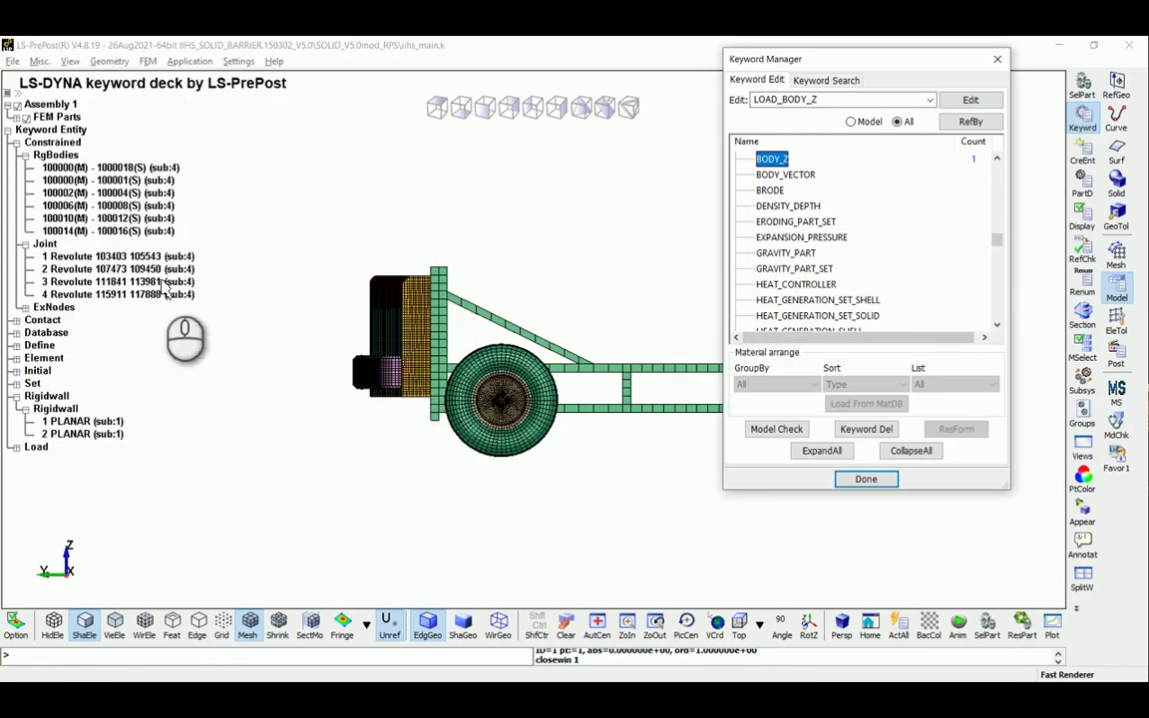
Hide all FEM parts and briefly display the body load to inspect its direction, hiding the load symbol again.
{"action": "left_click", "coordinate": [26, 117]}
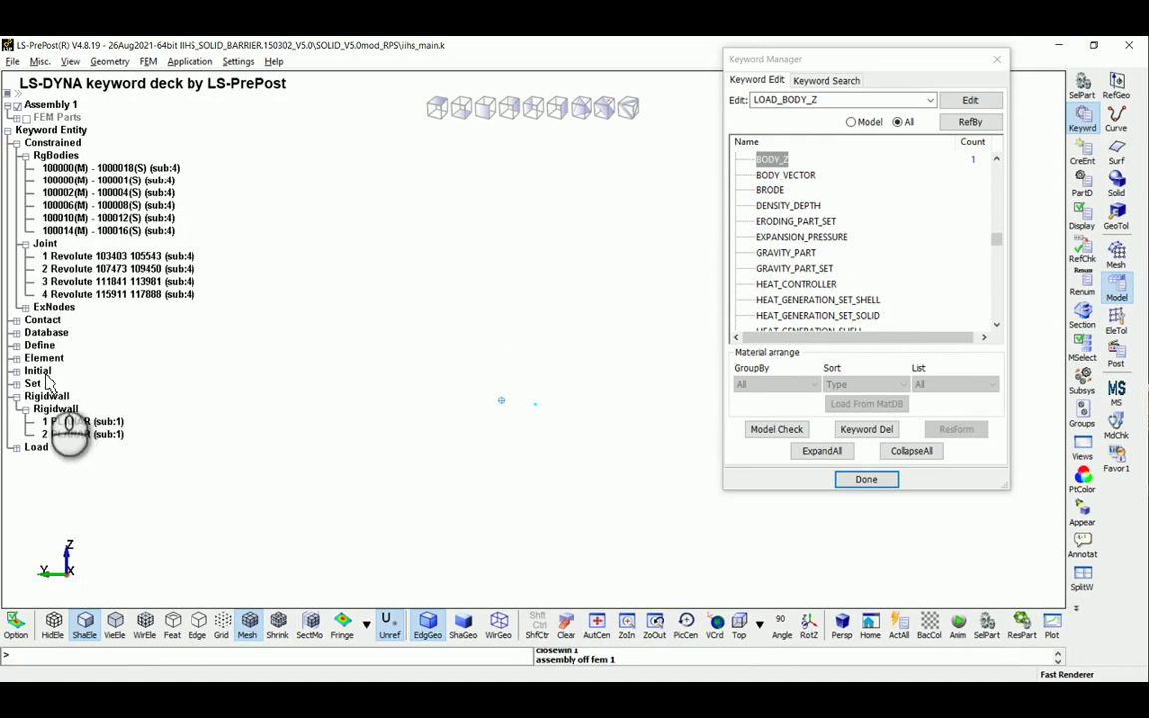
{"action": "left_click", "coordinate": [17, 447]}
{"action": "left_click", "coordinate": [46, 461]}
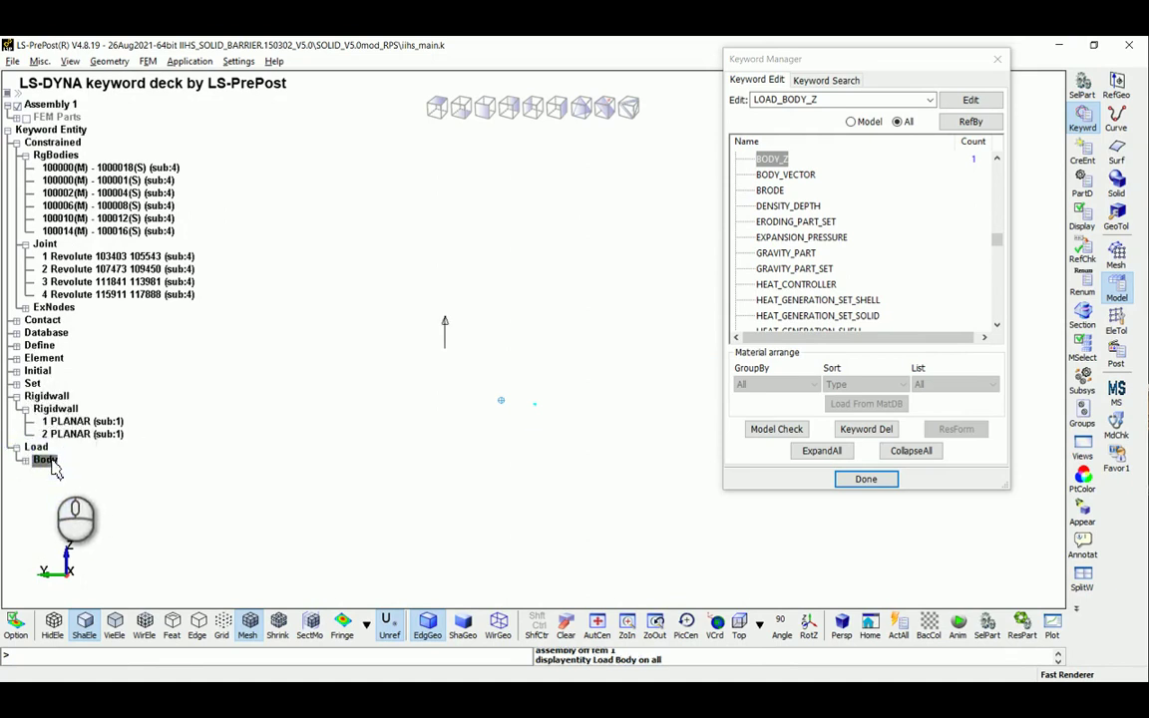
{"action": "left_click", "coordinate": [46, 461]}
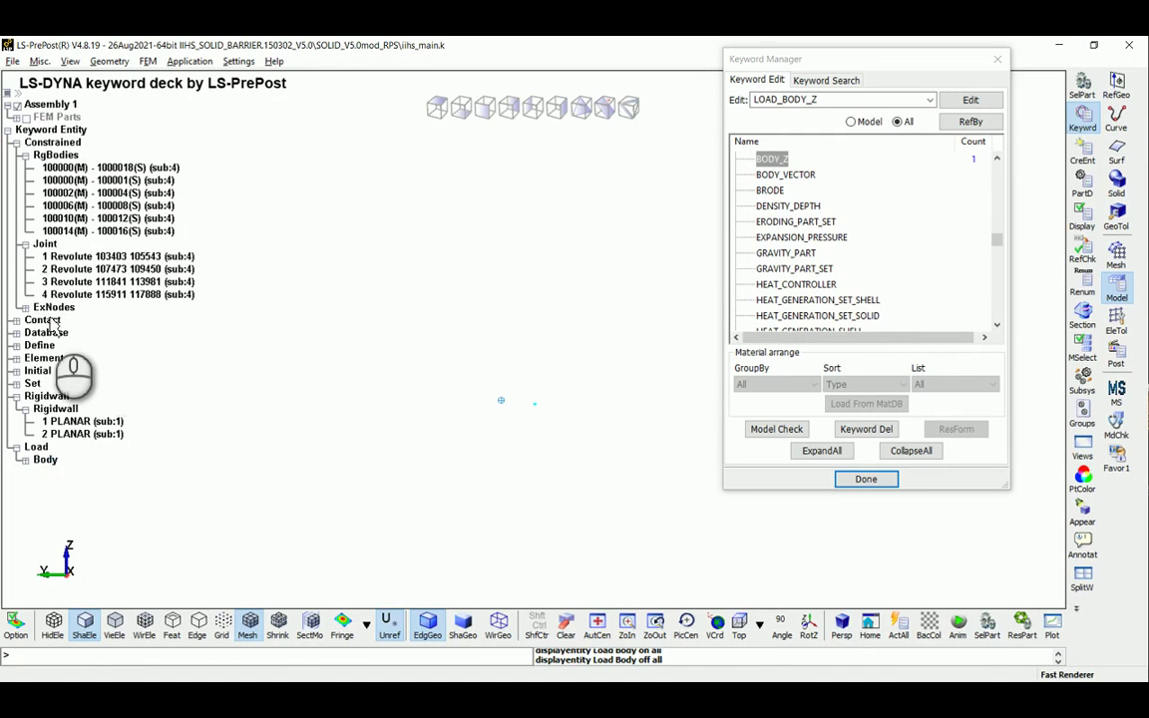
Display the initial velocity vector and review the model's INITIAL_VELOCITY card, closing the form and the keyword manager when done.
{"action": "left_click", "coordinate": [16, 371]}
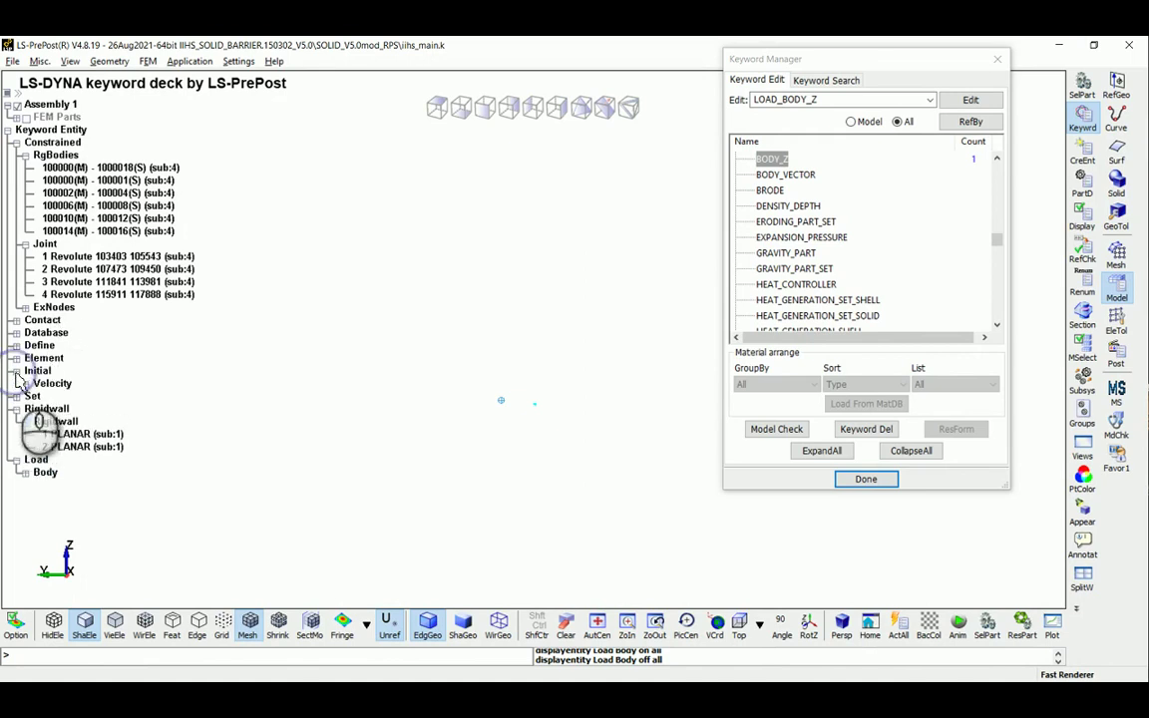
{"action": "left_click", "coordinate": [52, 384]}
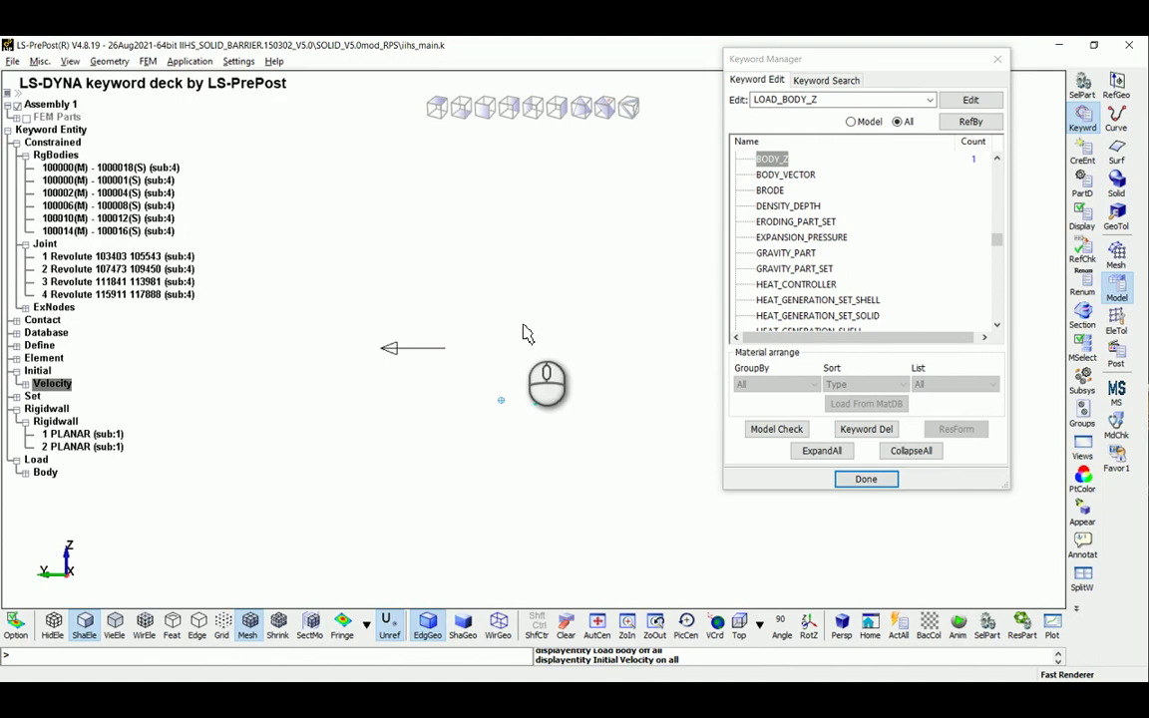
{"action": "left_click", "coordinate": [862, 122]}
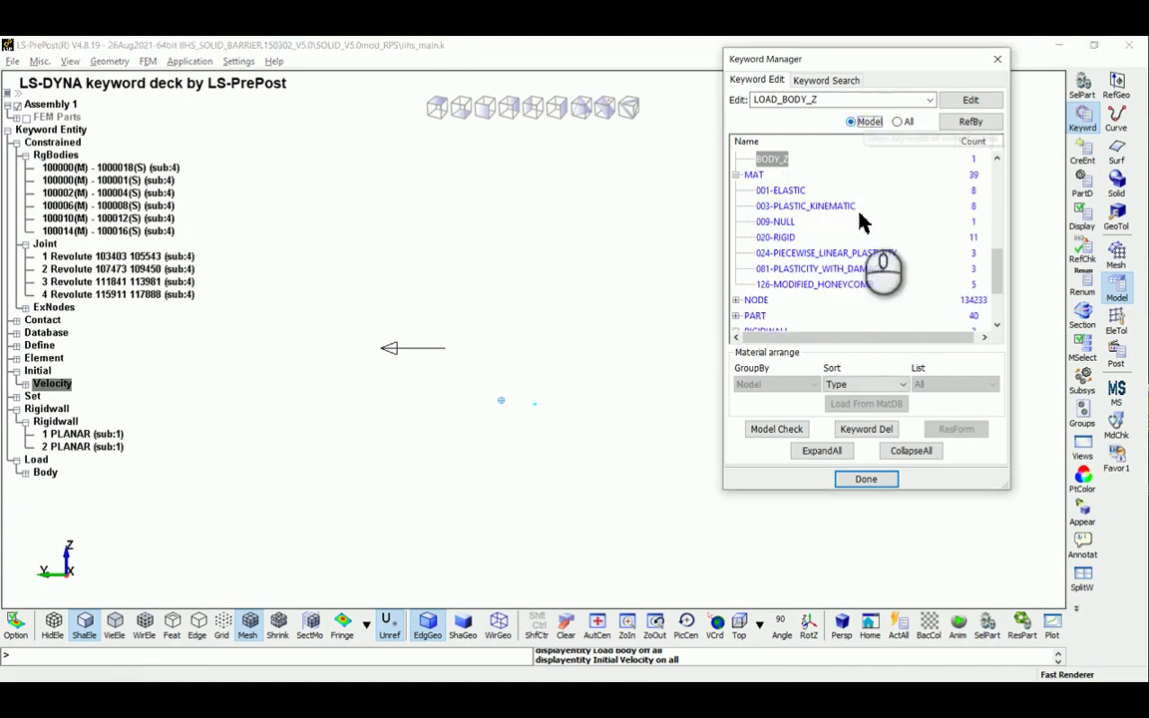
{"action": "scroll", "coordinate": [845, 265], "scroll_direction": "down", "scroll_amount": 2}
{"action": "scroll", "coordinate": [845, 265], "scroll_direction": "up", "scroll_amount": 3}
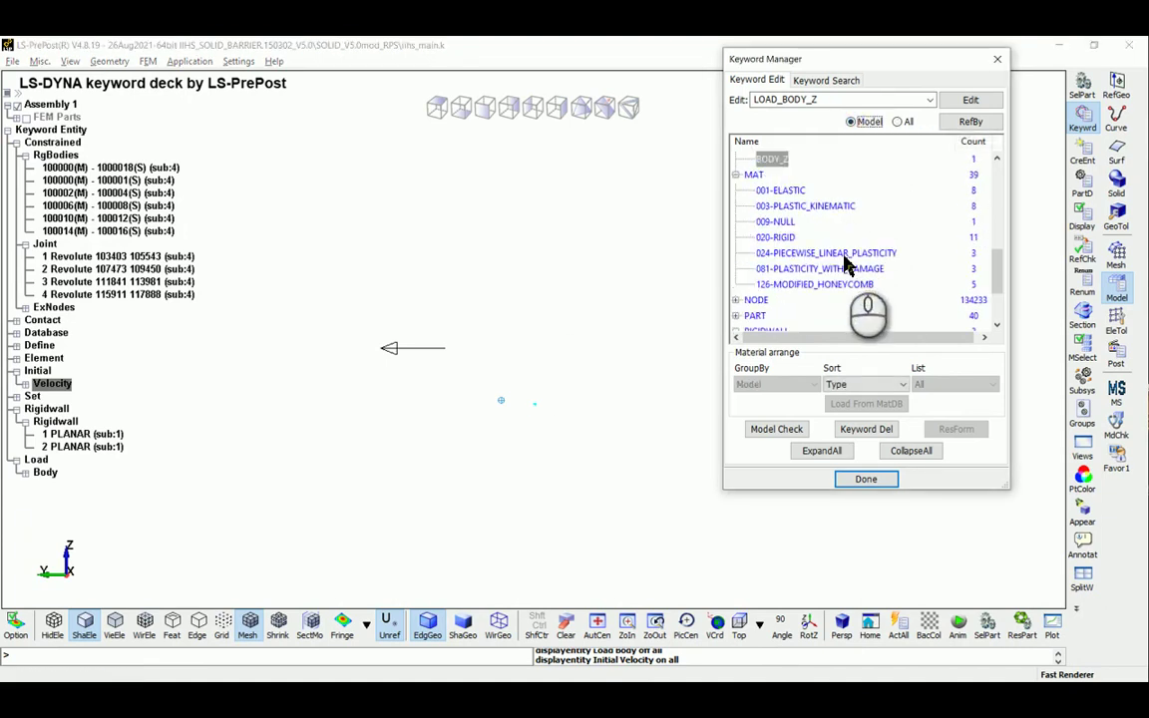
{"action": "scroll", "coordinate": [845, 263], "scroll_direction": "up", "scroll_amount": 2}
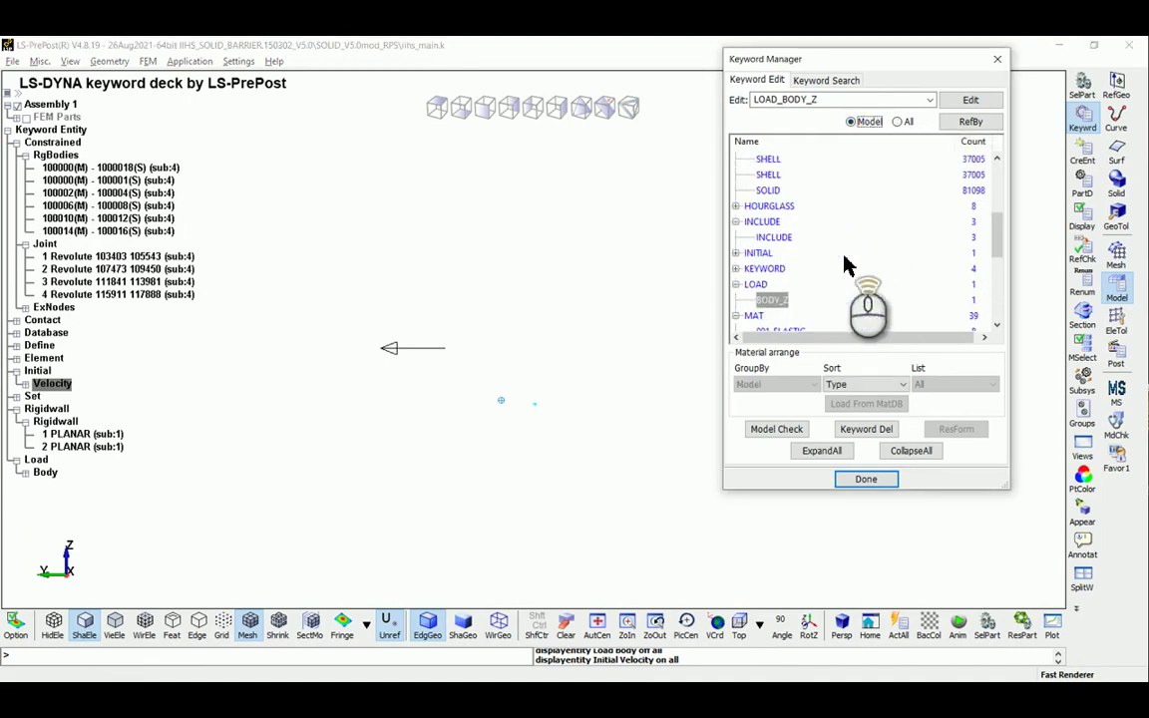
{"action": "left_click", "coordinate": [756, 255]}
{"action": "double_click", "coordinate": [773, 268]}
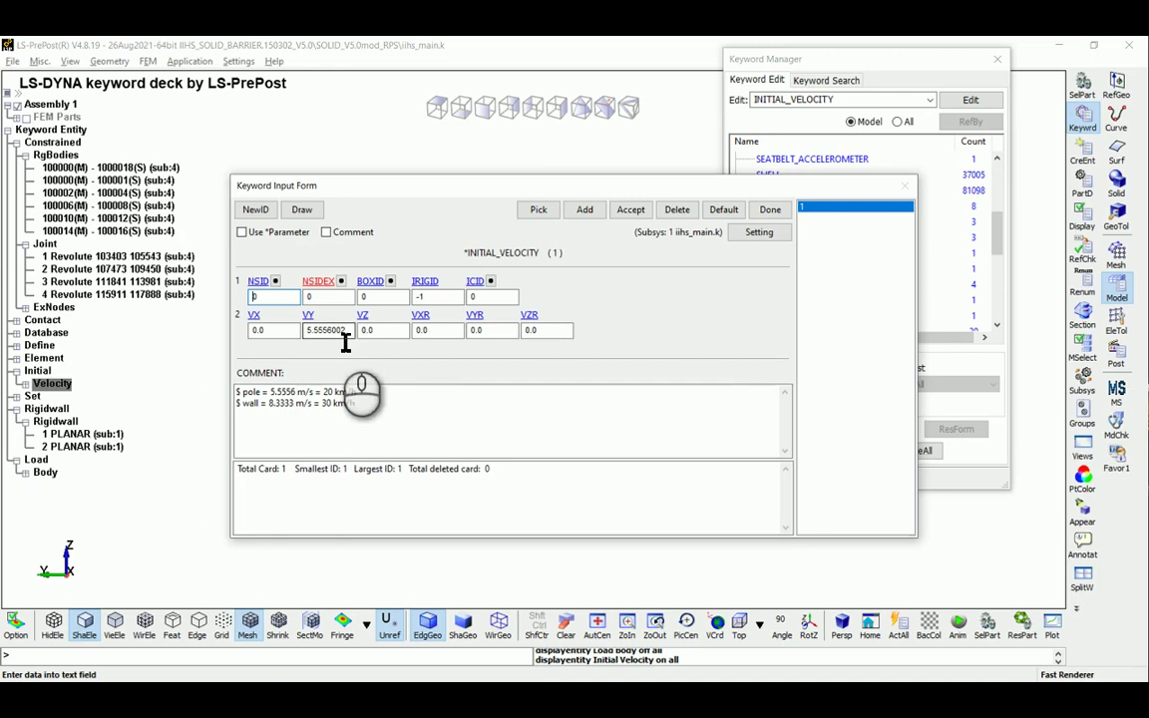
{"action": "left_click", "coordinate": [770, 212]}
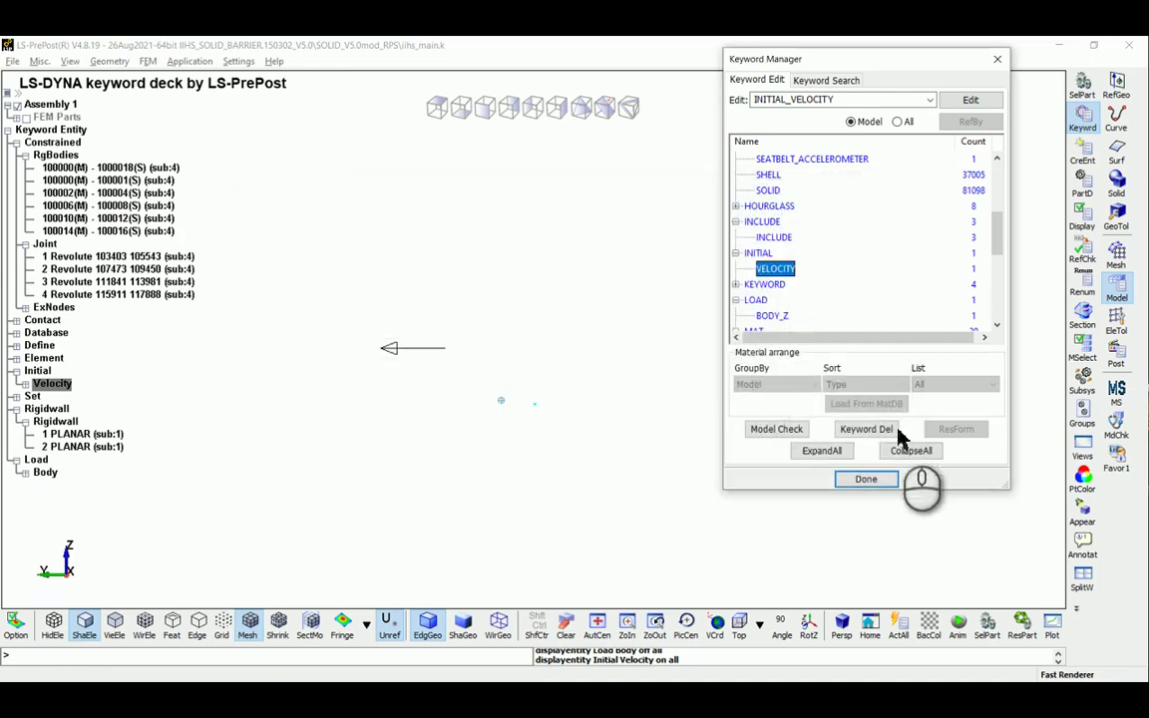
{"action": "left_click", "coordinate": [872, 479]}
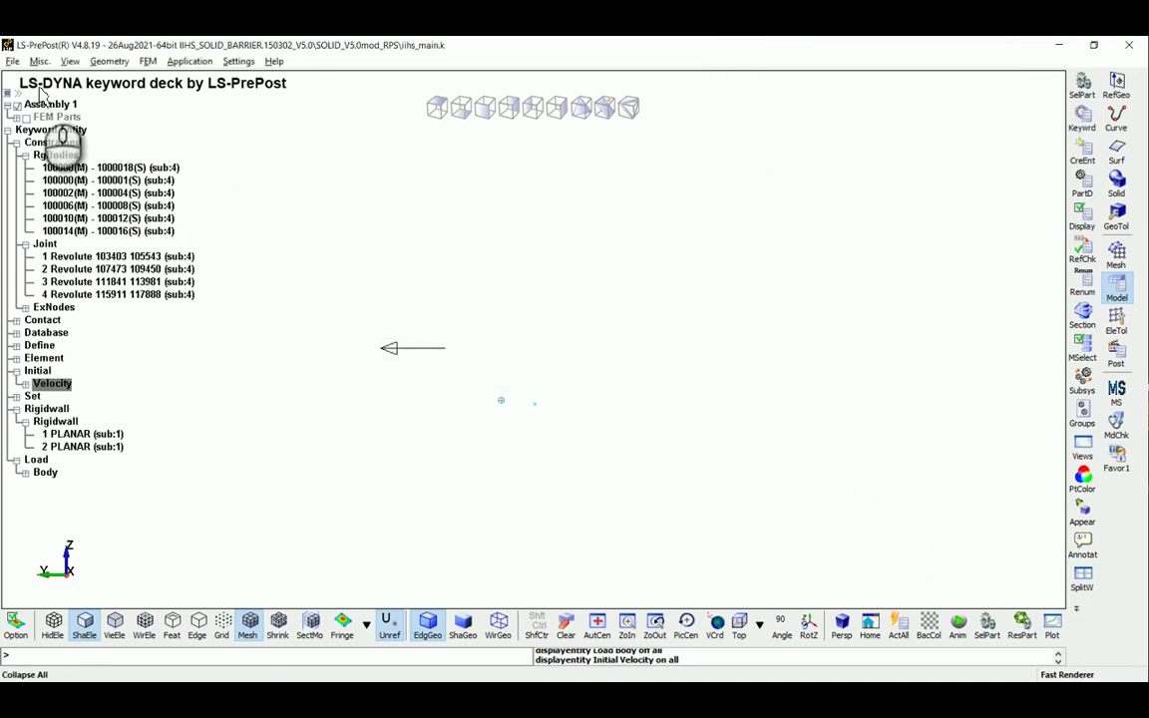
Save the keyword deck by subsystem, writing iihs_main.k and its barrier, block and carriage include files.
{"action": "left_click", "coordinate": [12, 61]}
{"action": "mouse_move", "coordinate": [44, 148]}
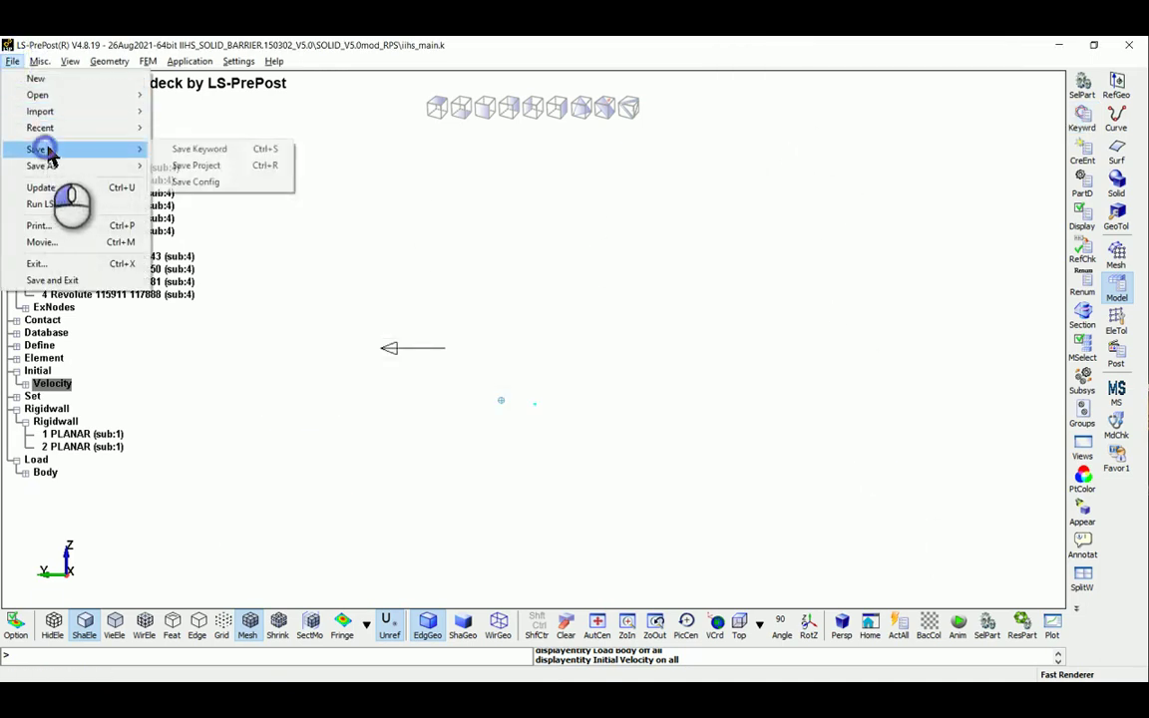
{"action": "left_click", "coordinate": [222, 149]}
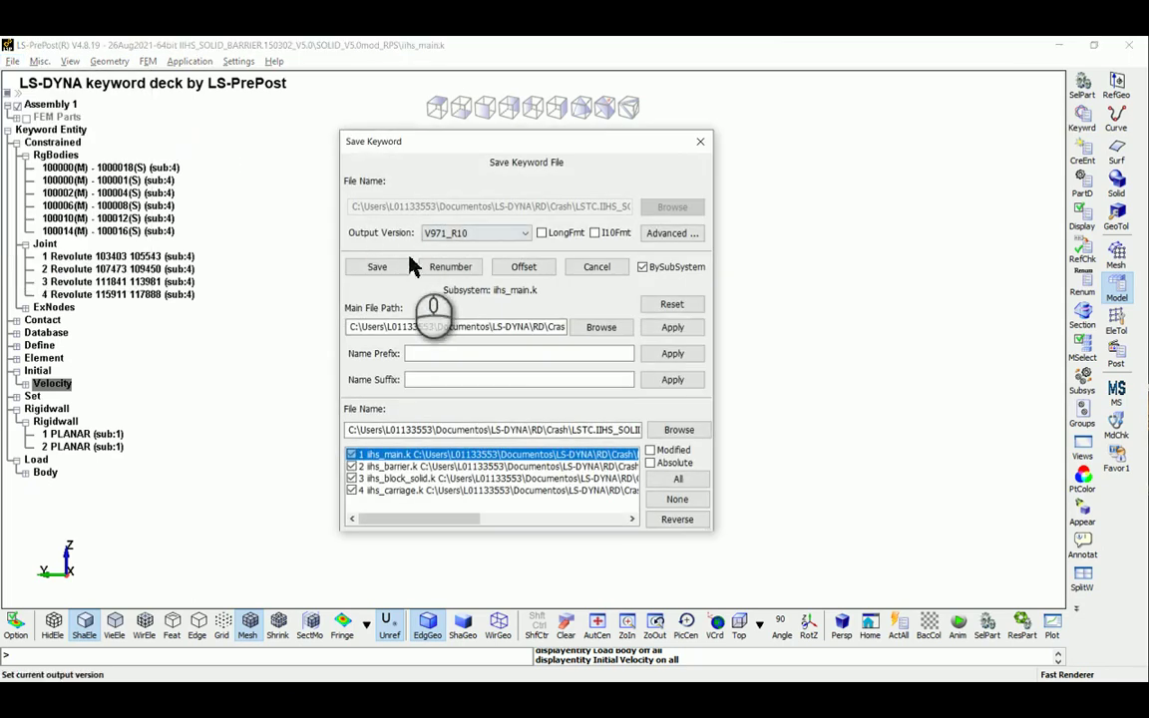
{"action": "left_click", "coordinate": [379, 266]}
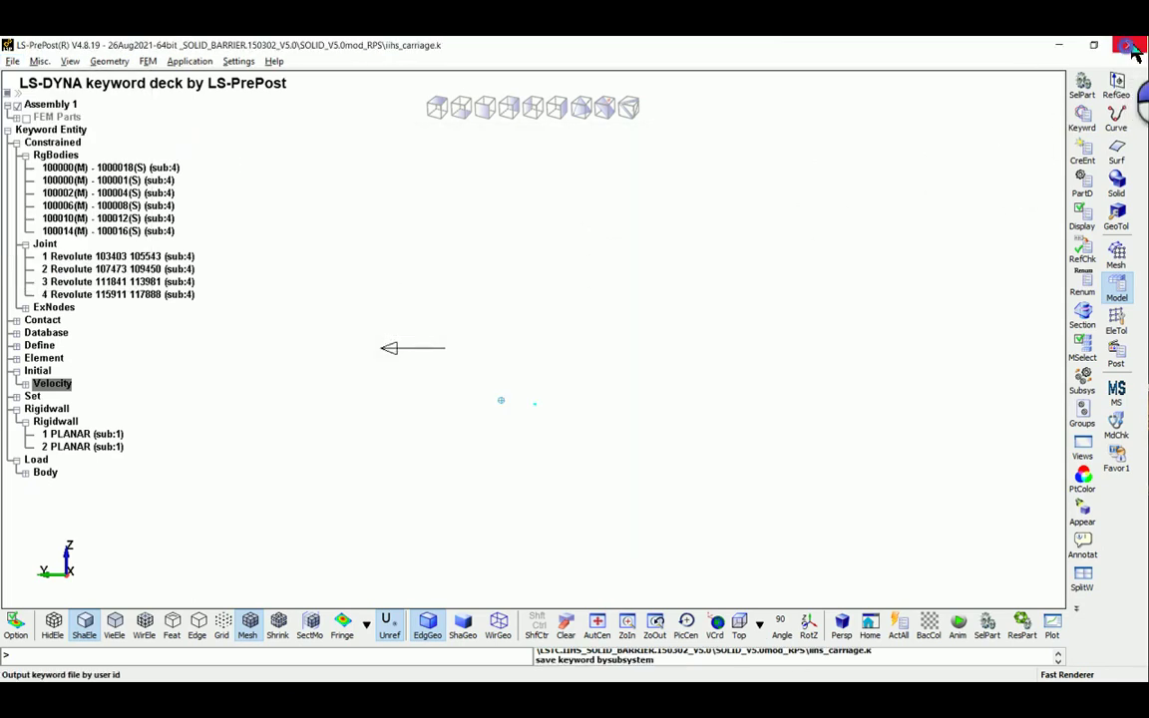
Switch from LS-PrePost to the SOLID_V5.0mod_RPS folder in File Explorer and open iihs_main in Notepad++.
{"action": "left_click", "coordinate": [1058, 44]}
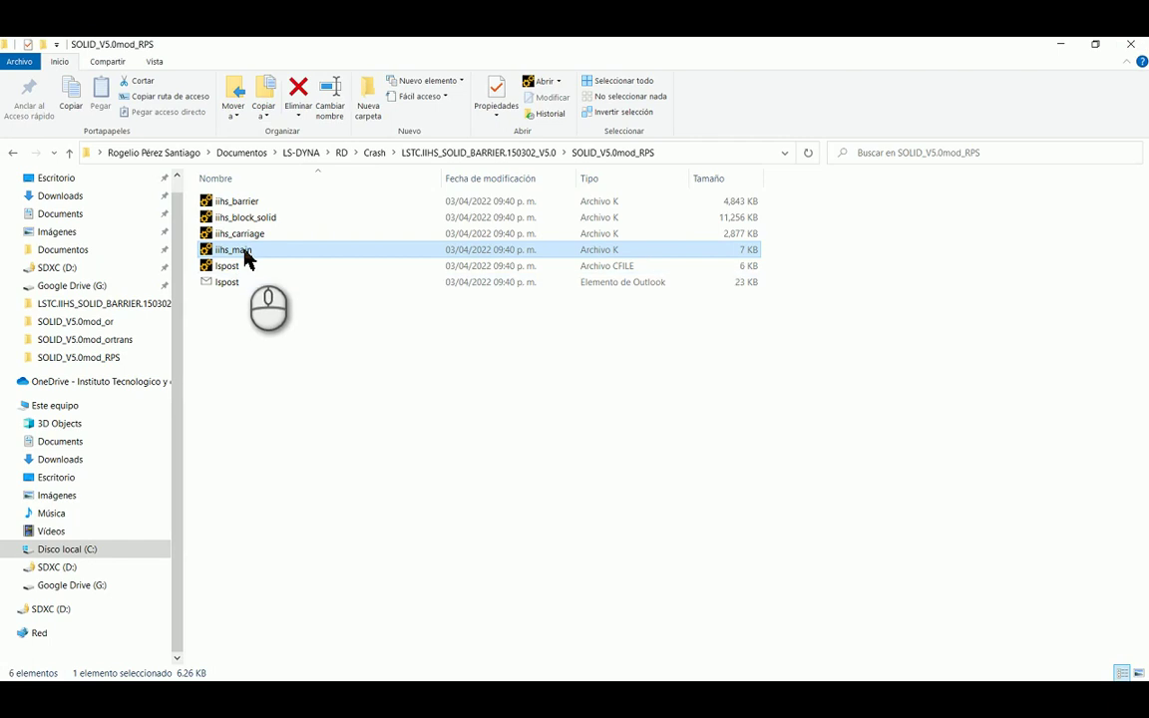
{"action": "right_click", "coordinate": [244, 256]}
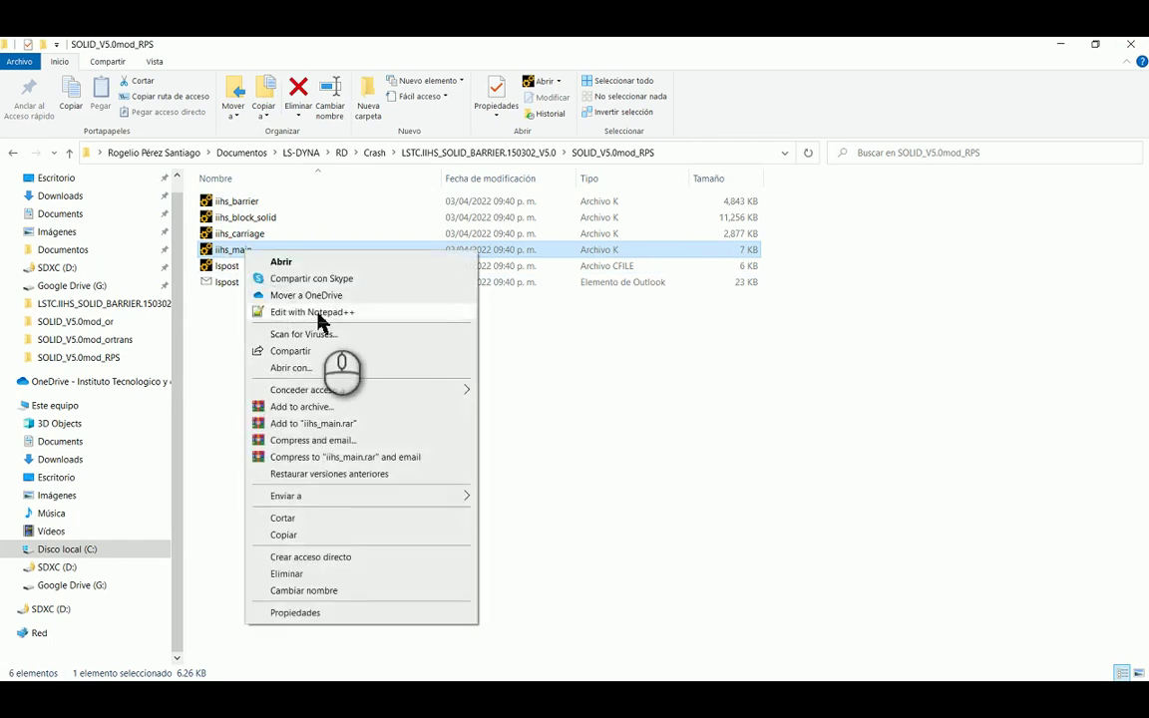
{"action": "left_click", "coordinate": [317, 313]}
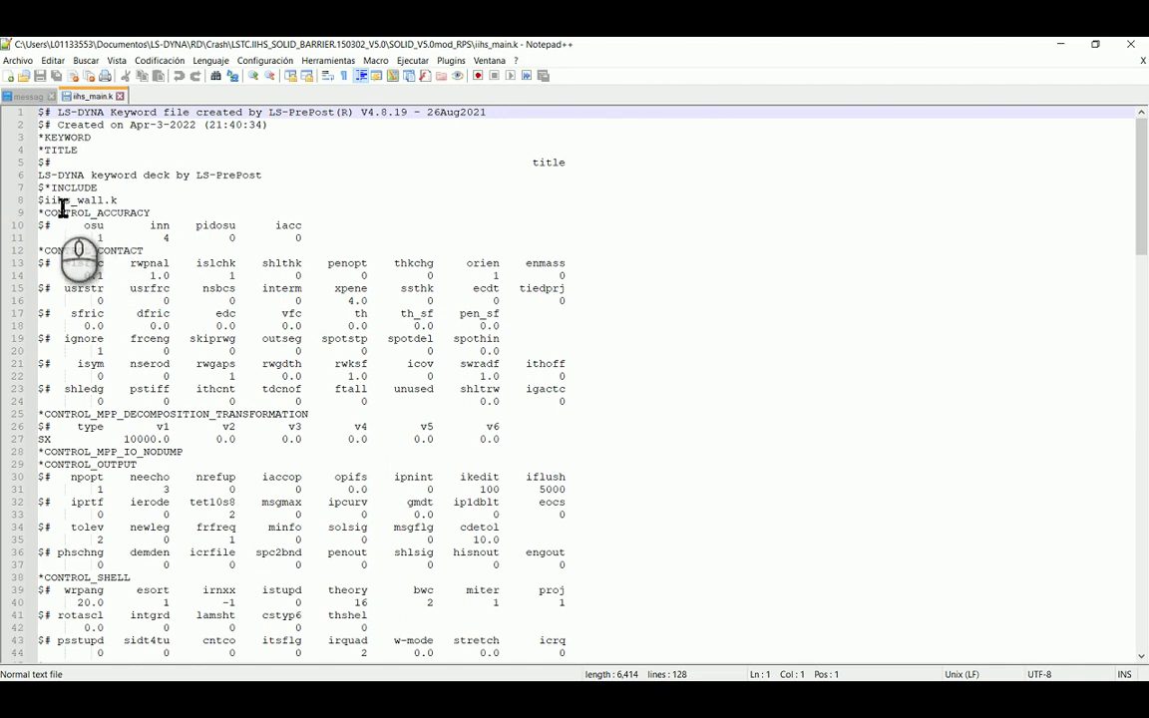
Replace the two commented include lines under the deck title with a *PARAMETER keyword and the definition "Rvelocid, 13.8889".
{"action": "left_click", "coordinate": [42, 212]}
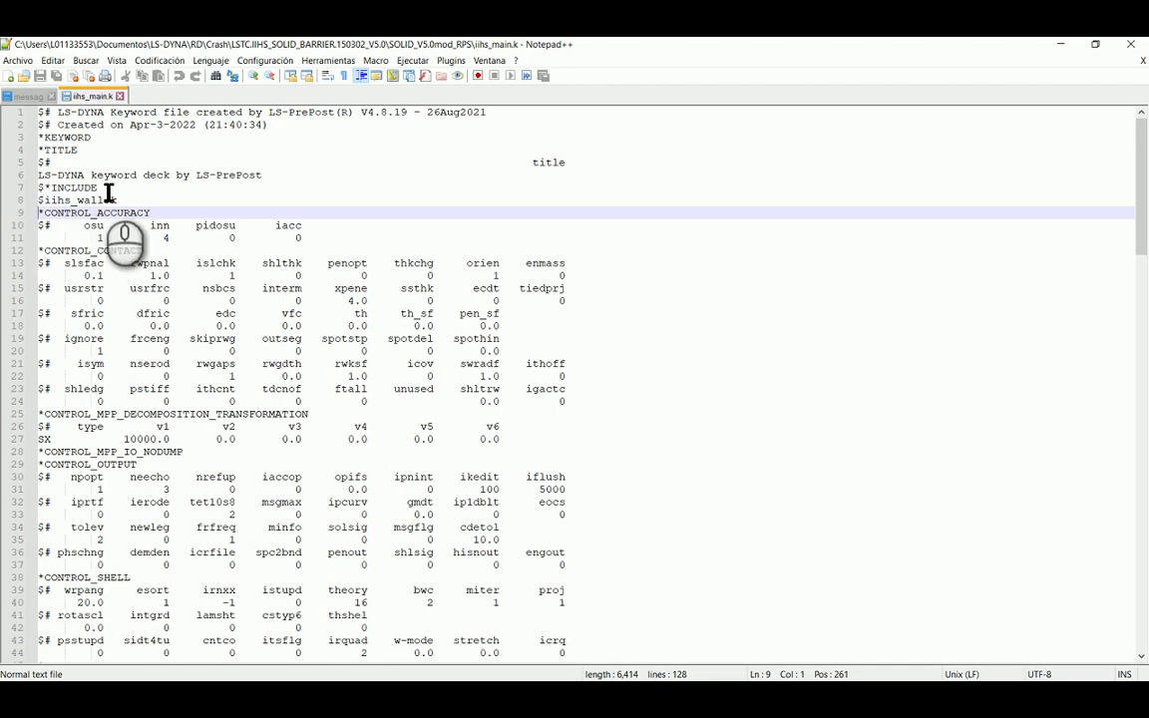
{"action": "left_click_drag", "start_coordinate": [102, 189], "coordinate": [39, 192]}
{"action": "type", "text": "*"}
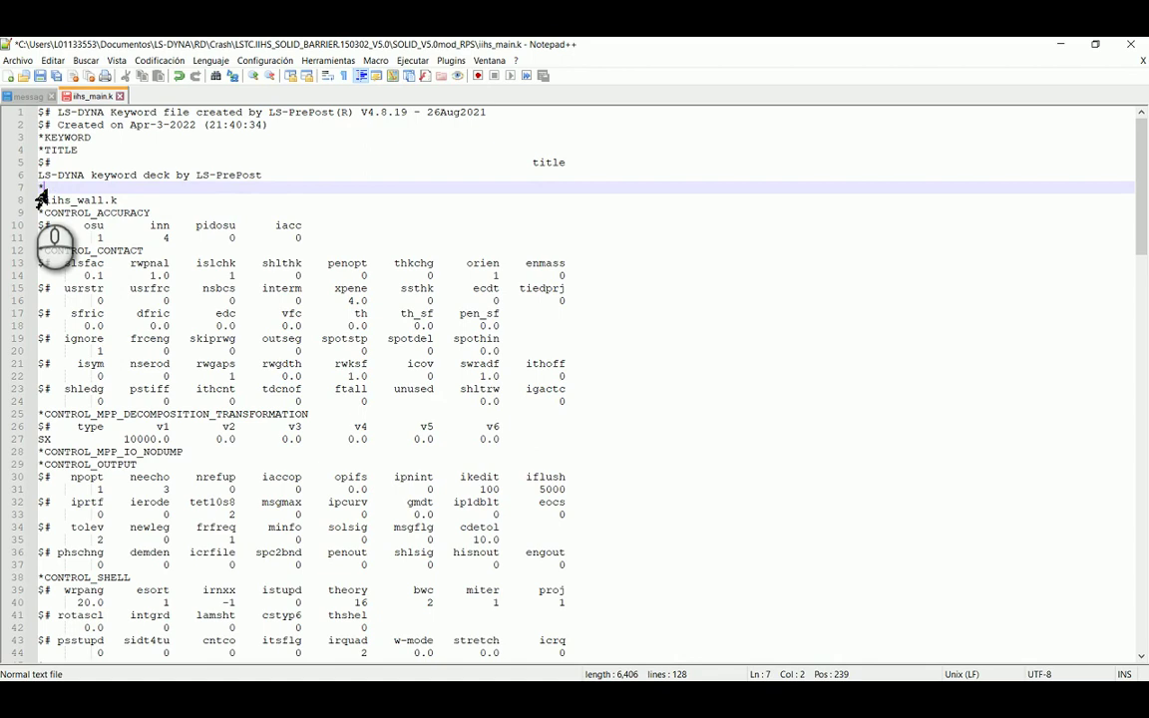
{"action": "type", "text": "PARAMETER"}
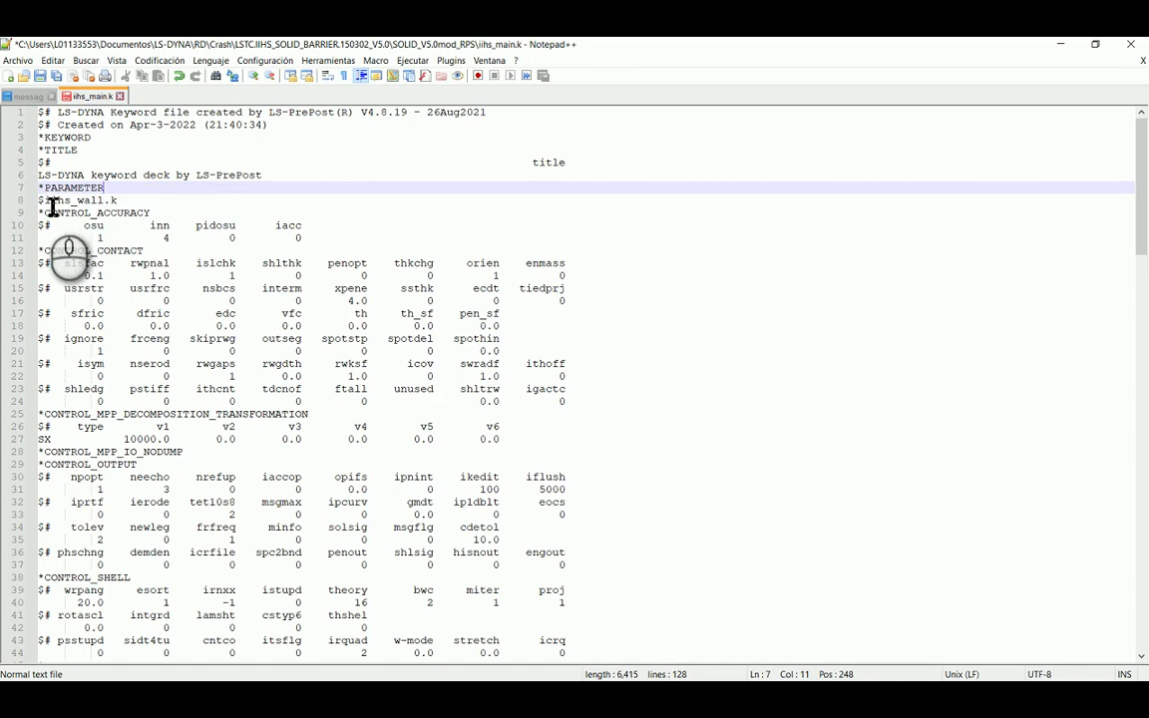
{"action": "left_click_drag", "start_coordinate": [120, 200], "coordinate": [43, 206]}
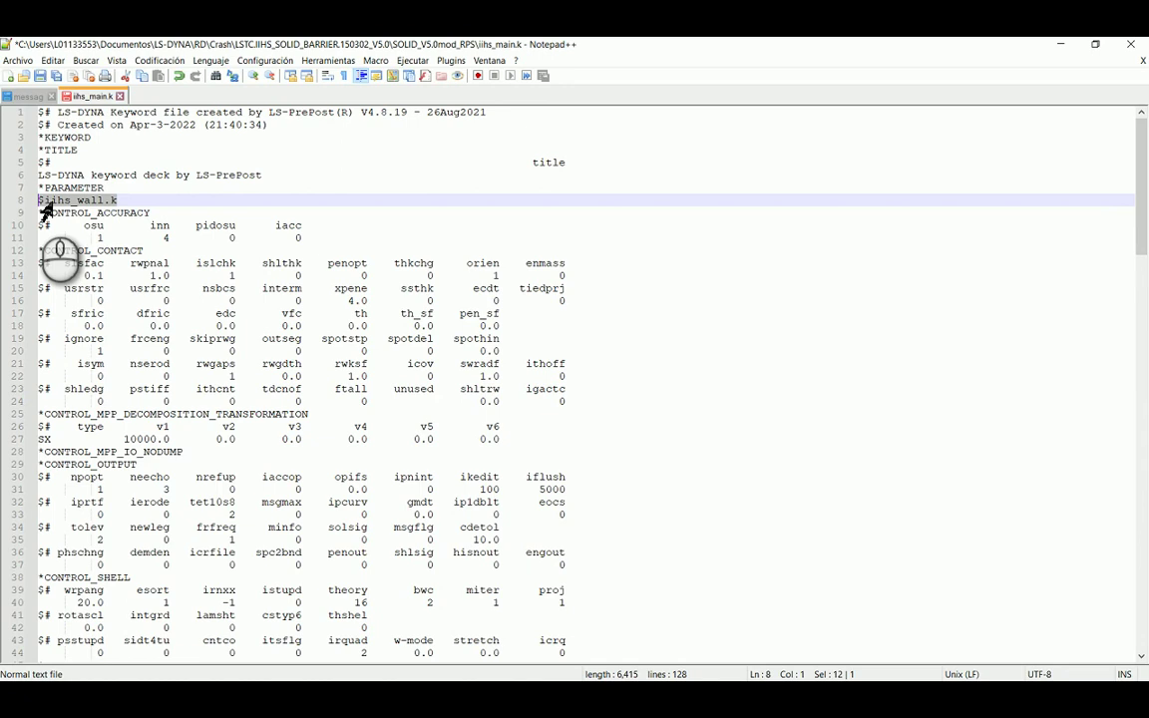
{"action": "type", "text": "r"}
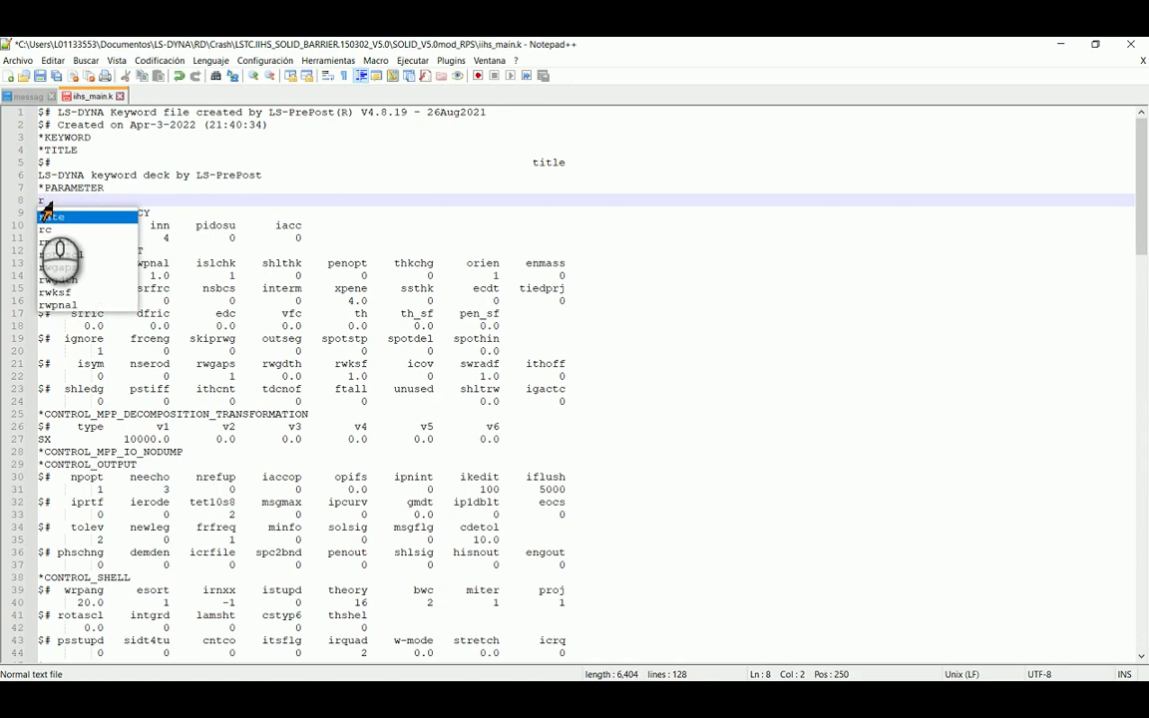
{"action": "type", "text": "Rvelocid, 13.8889"}
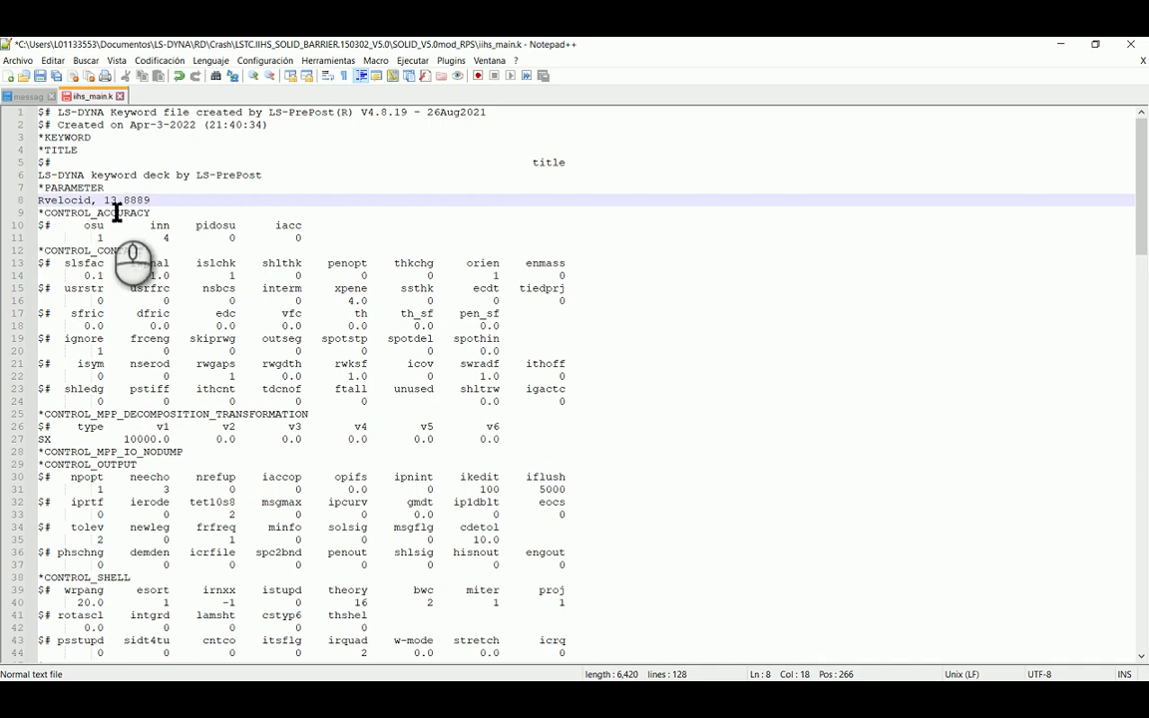
Copy the parameter name velocid, without its R type prefix, from the *PARAMETER definition.
{"action": "scroll", "coordinate": [157, 315], "scroll_direction": "down", "scroll_amount": 1}
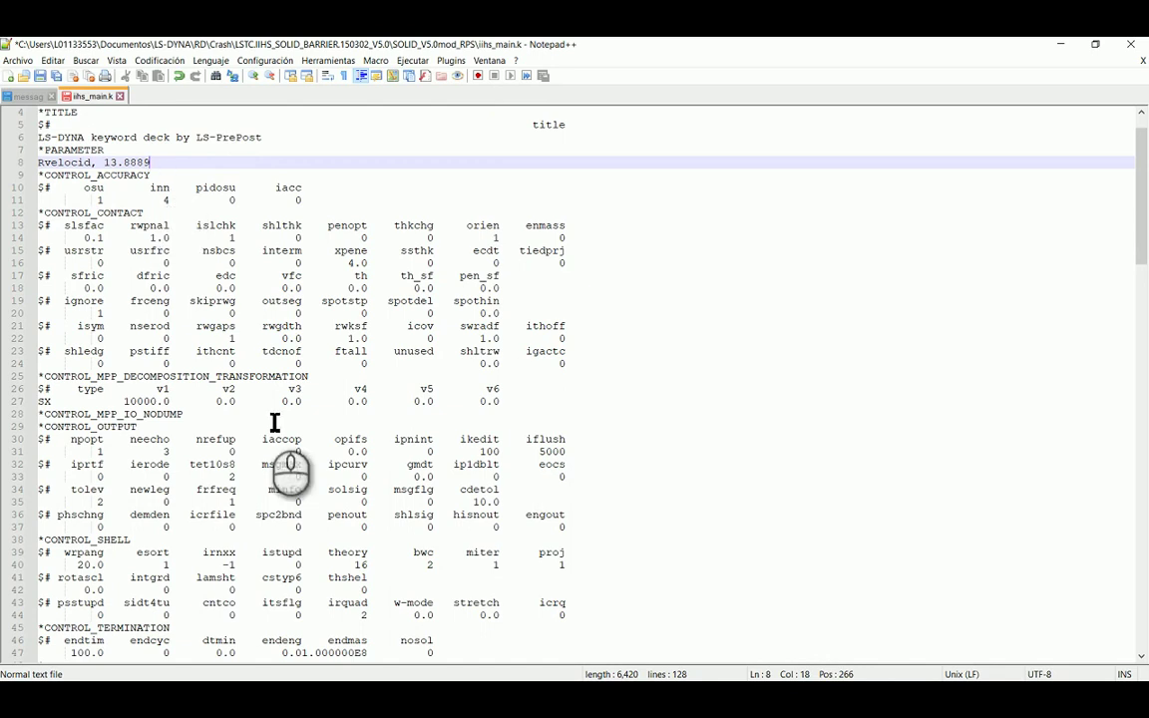
{"action": "scroll", "coordinate": [275, 423], "scroll_direction": "down", "scroll_amount": 3}
{"action": "scroll", "coordinate": [276, 423], "scroll_direction": "up", "scroll_amount": 4}
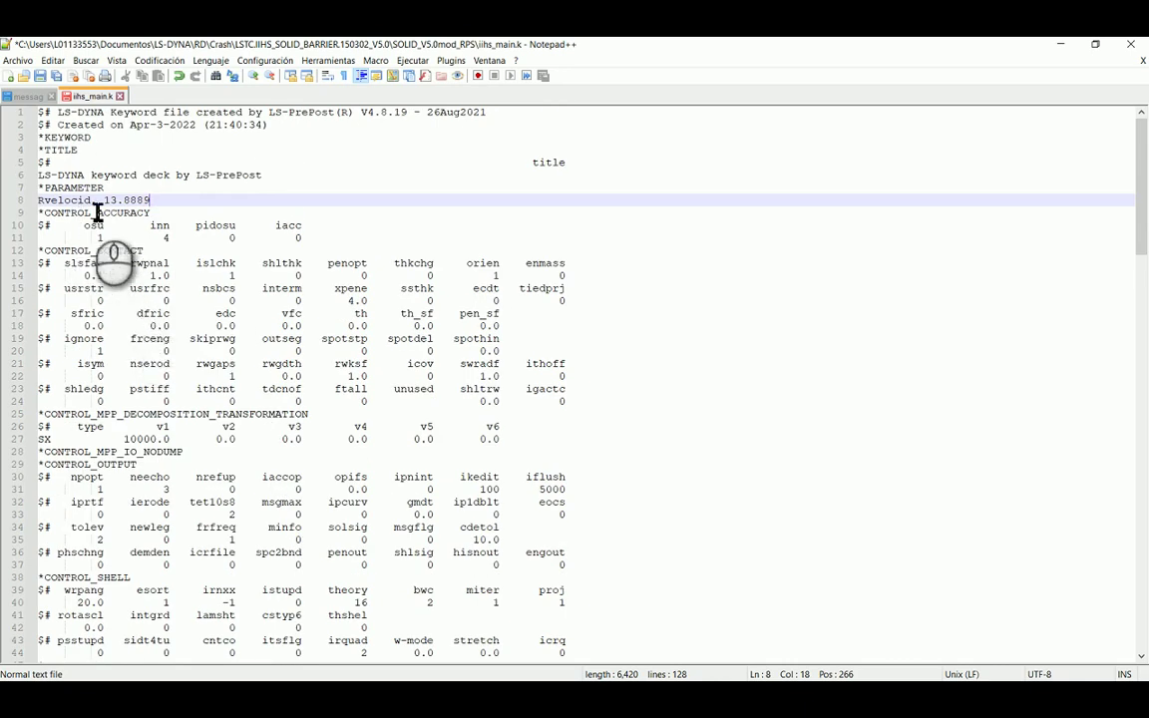
{"action": "left_click_drag", "start_coordinate": [91, 200], "coordinate": [45, 200]}
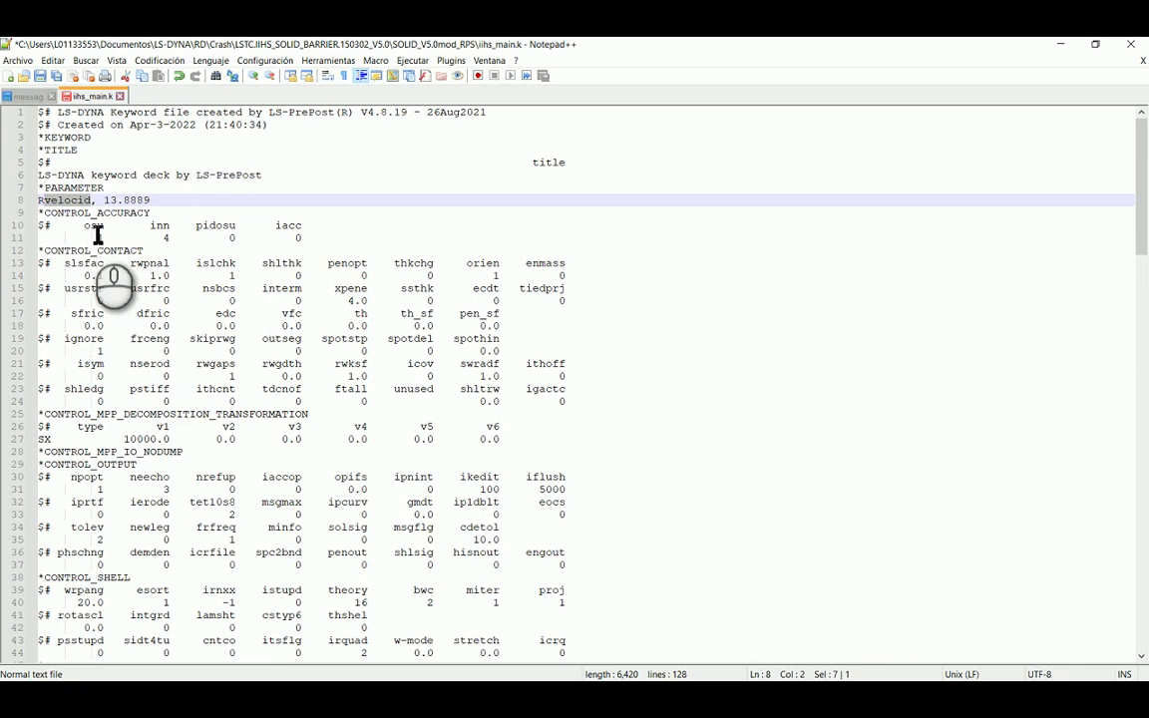
Replace the vy value in the *INITIAL_VELOCITY card with the reference &velocid, keeping the row's columns aligned.
{"action": "scroll", "coordinate": [251, 403], "scroll_direction": "down", "scroll_amount": 6}
{"action": "scroll", "coordinate": [251, 404], "scroll_direction": "up", "scroll_amount": 3}
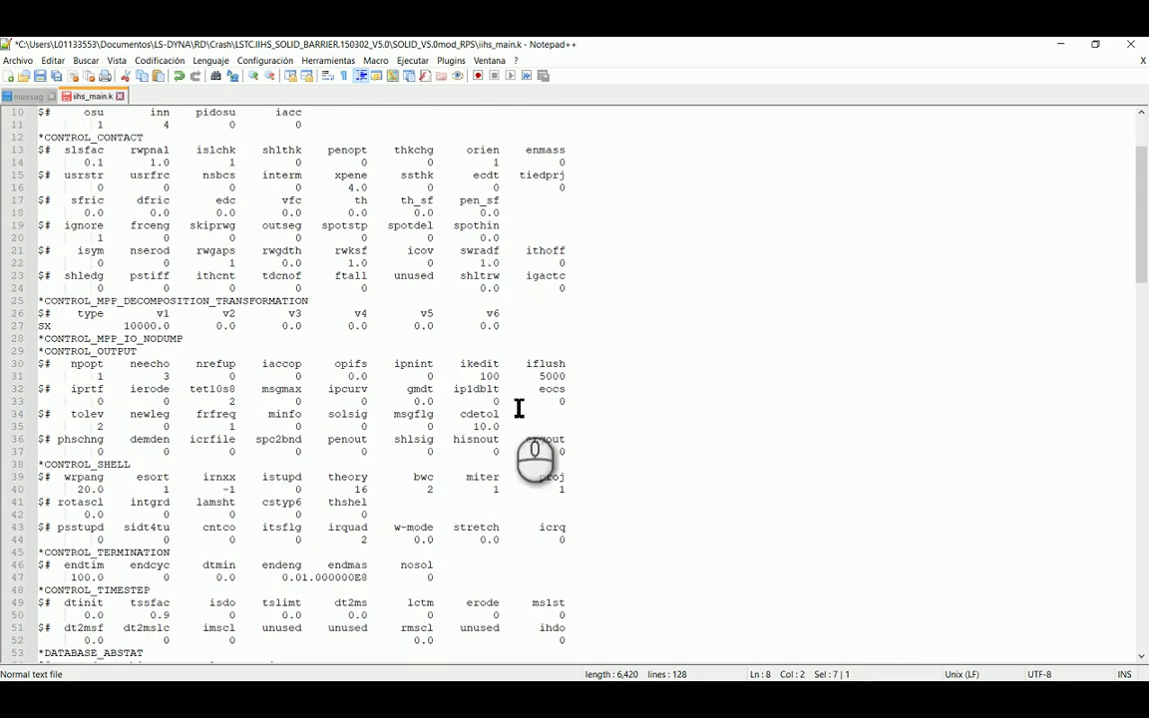
{"action": "scroll", "coordinate": [731, 369], "scroll_direction": "down", "scroll_amount": 16}
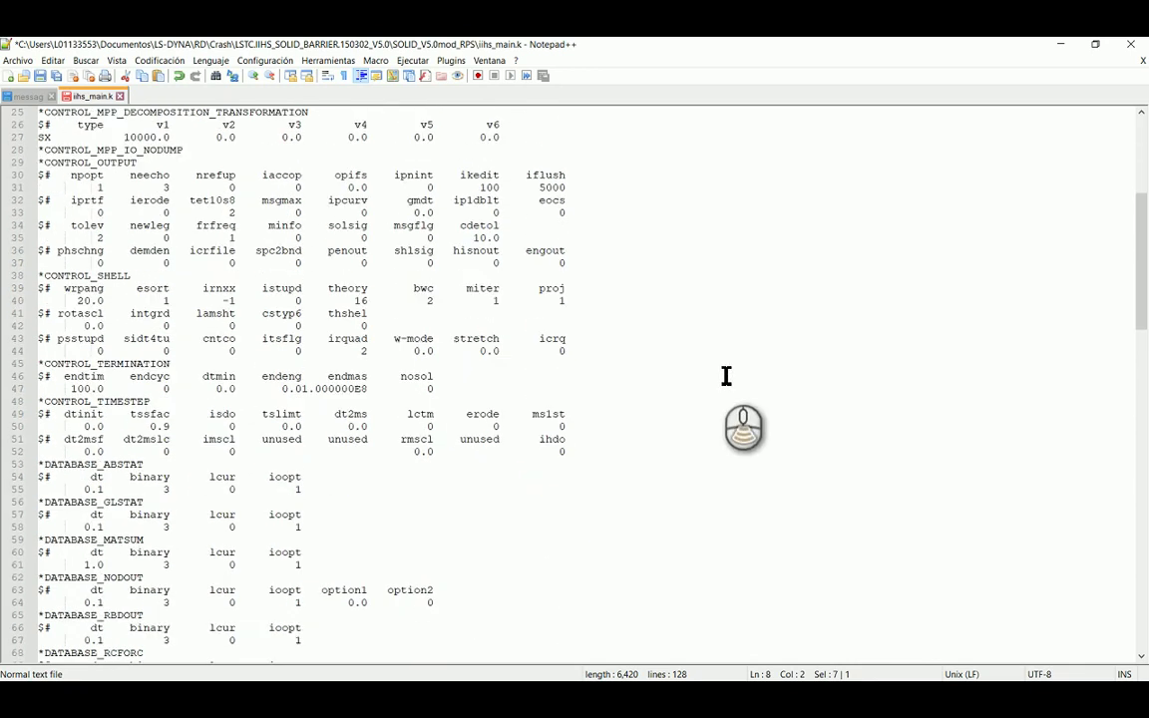
{"action": "scroll", "coordinate": [725, 377], "scroll_direction": "down", "scroll_amount": 4}
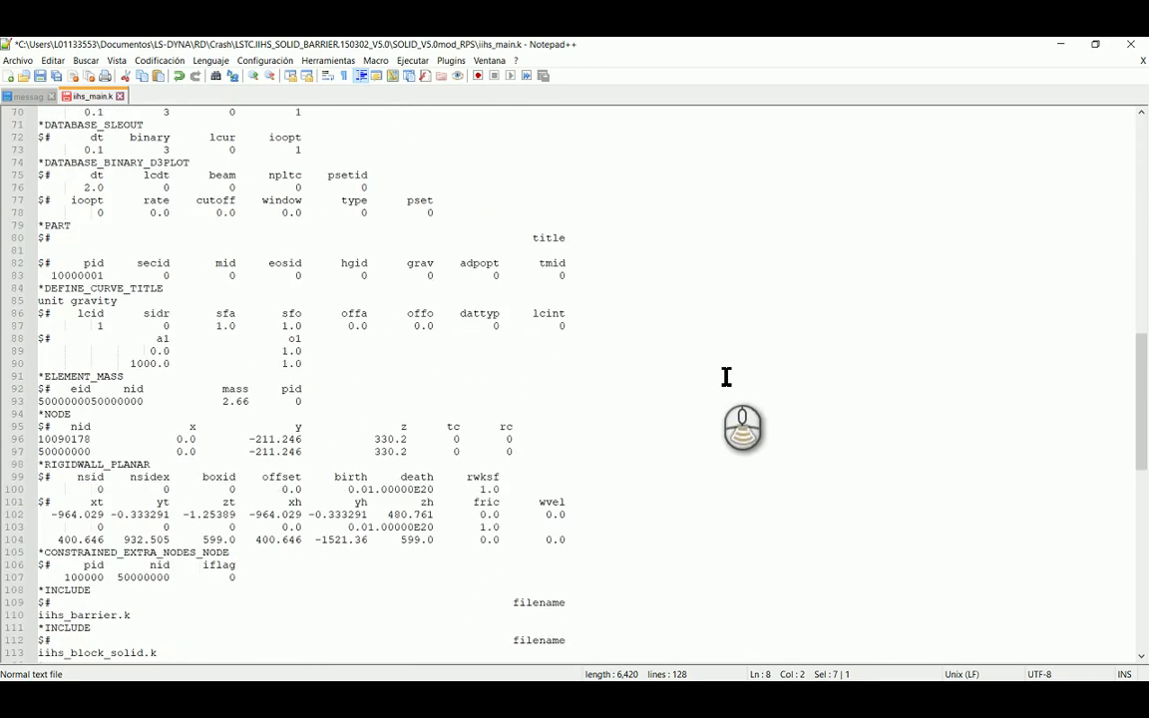
{"action": "scroll", "coordinate": [726, 376], "scroll_direction": "down", "scroll_amount": 5}
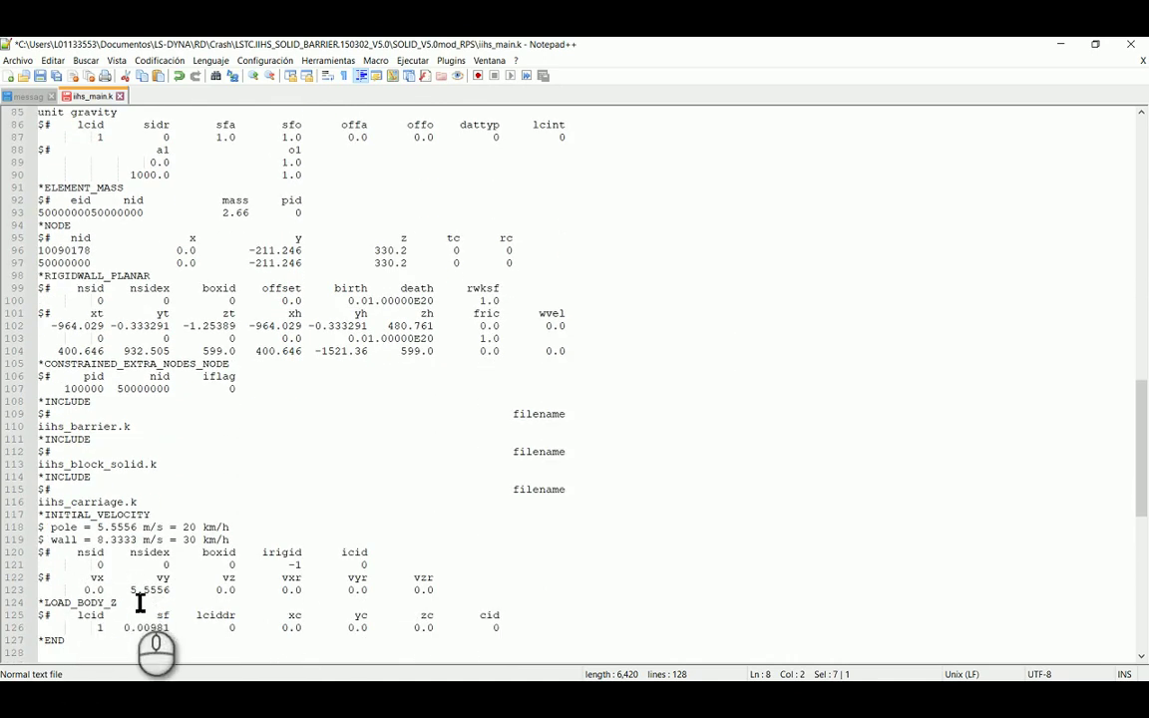
{"action": "left_click_drag", "start_coordinate": [131, 591], "coordinate": [174, 599]}
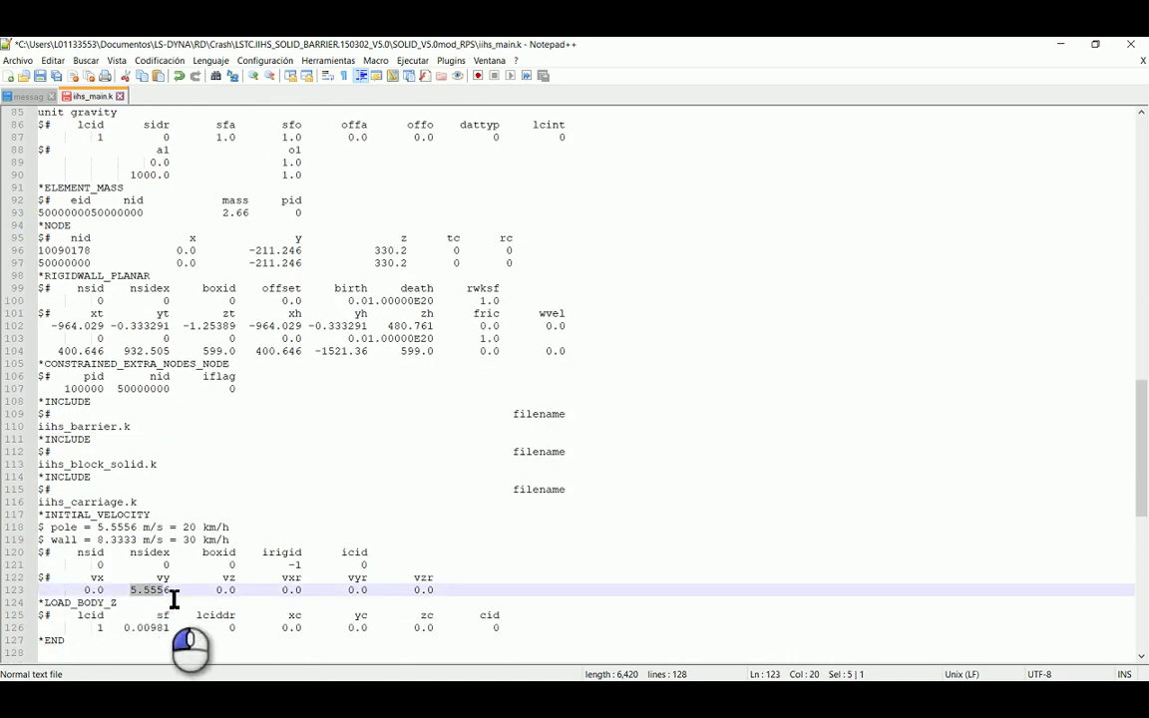
{"action": "type", "text": "&vlocid"}
{"action": "key", "text": "Delete"}
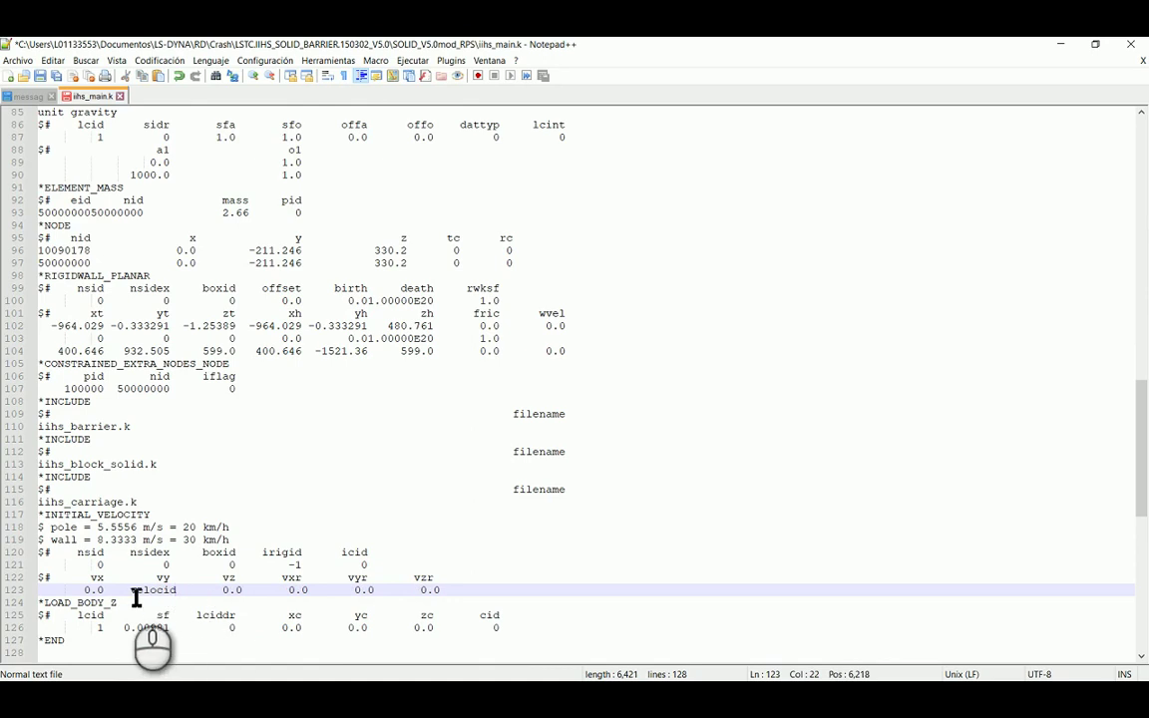
{"action": "left_click", "coordinate": [133, 594]}
{"action": "key", "text": "BackSpace"}
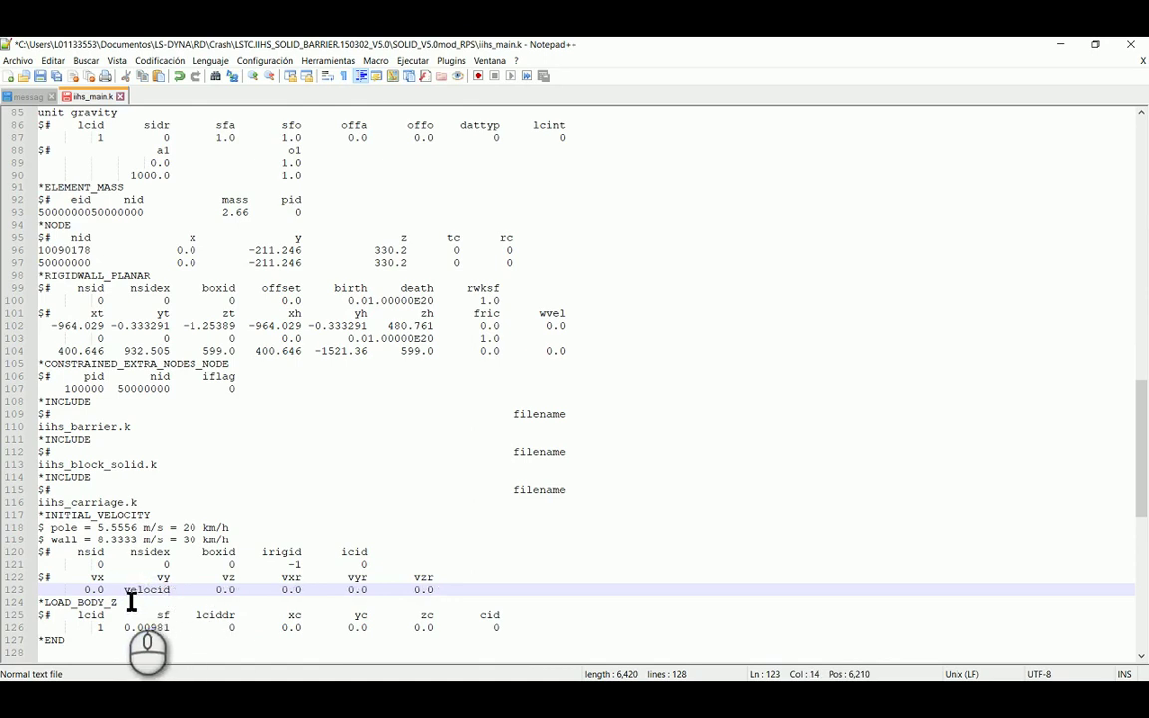
{"action": "key", "text": "BackSpace"}
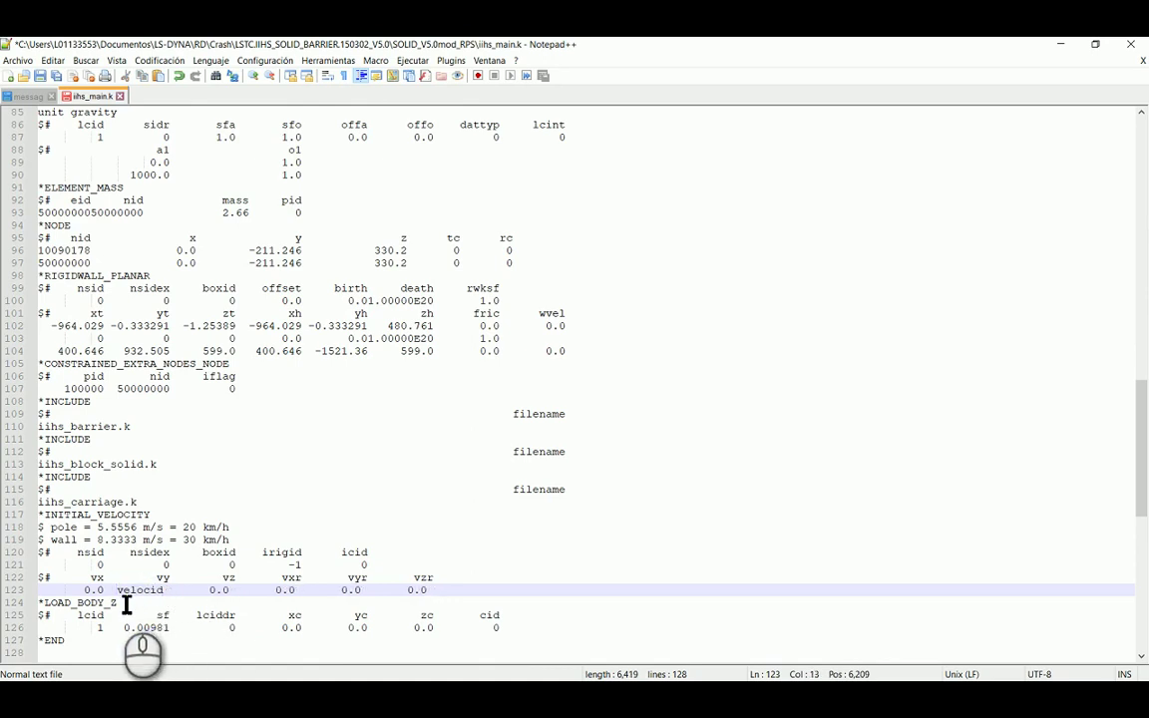
{"action": "type", "text": "&"}
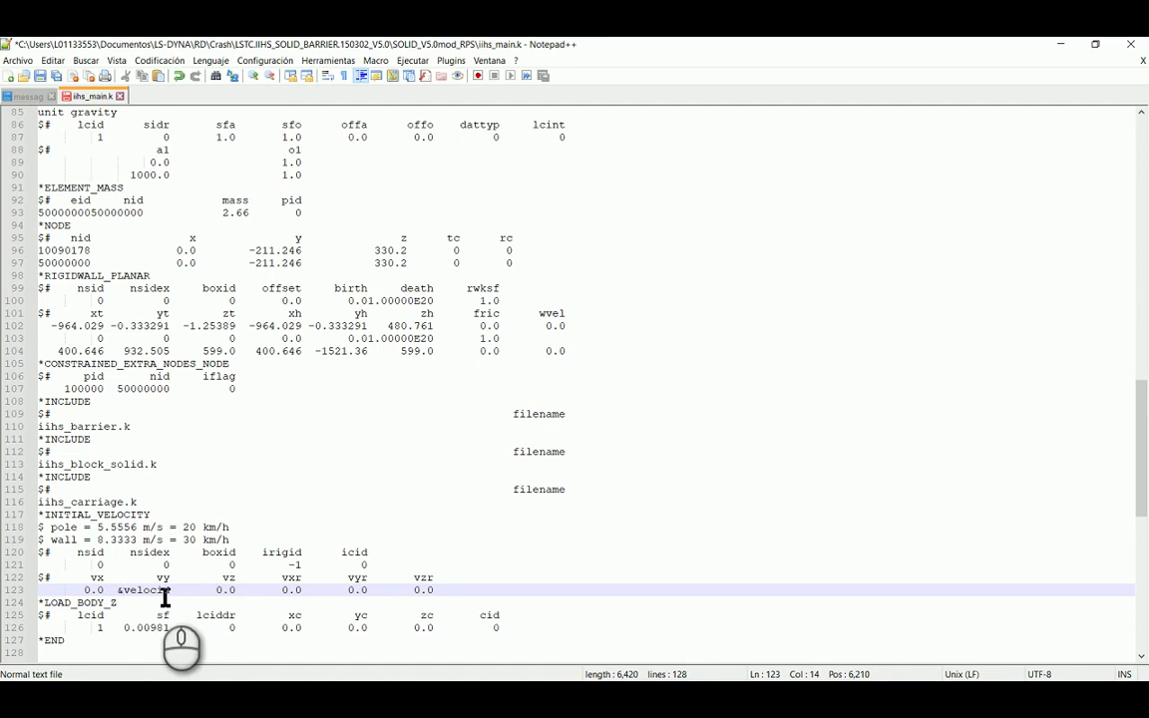
Save iihs_main.k, close both open files and exit Notepad++.
{"action": "left_click", "coordinate": [40, 76]}
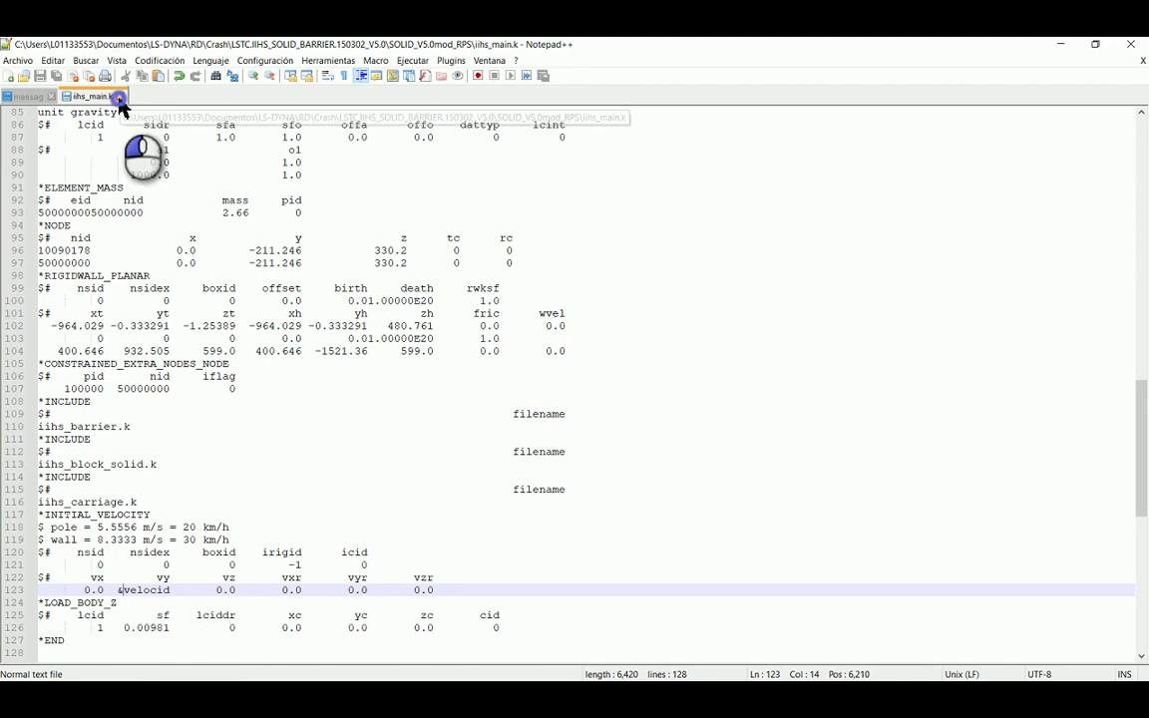
{"action": "left_click", "coordinate": [119, 96]}
{"action": "left_click", "coordinate": [51, 96]}
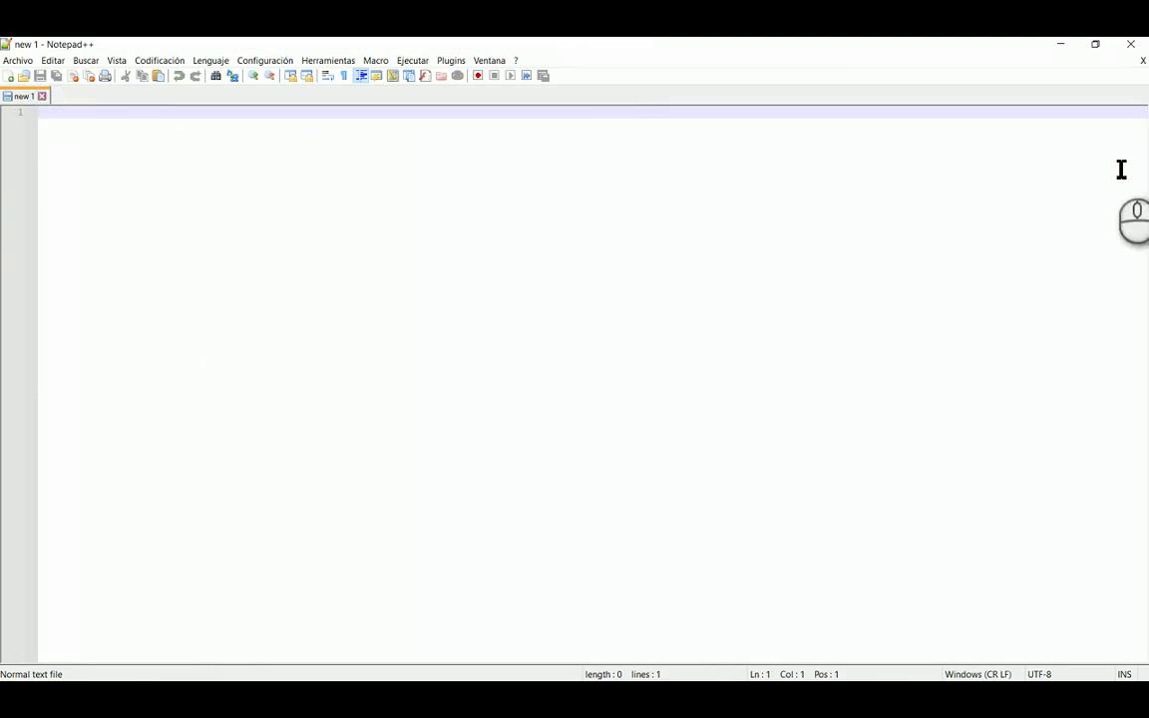
{"action": "left_click", "coordinate": [1131, 45]}
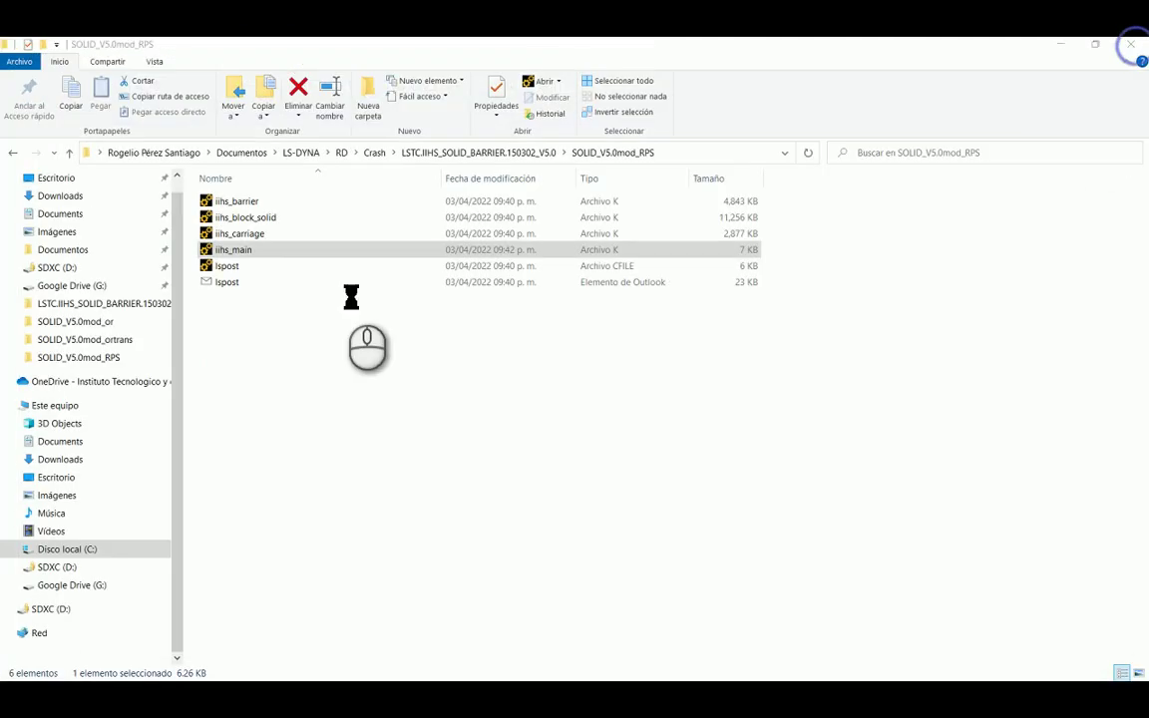
Open iihs_main.k in LS-PrePost and check the VY value in the *INITIAL_VELOCITY card.
{"action": "left_click", "coordinate": [262, 251]}
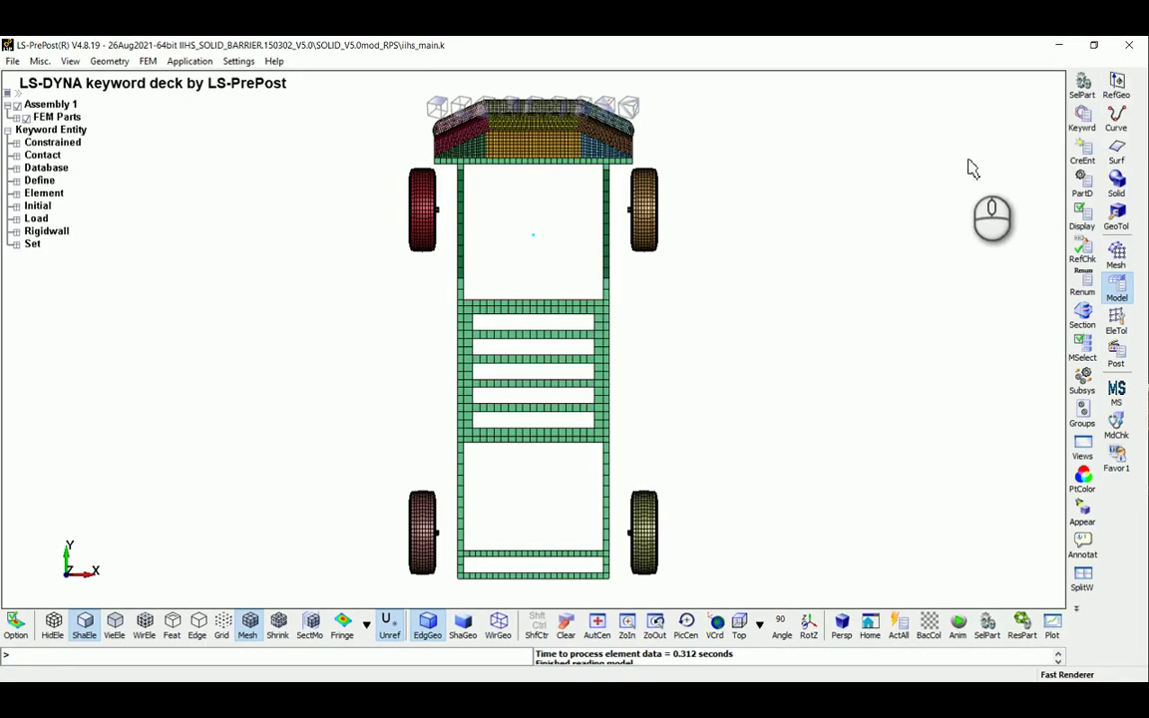
{"action": "left_click", "coordinate": [1082, 118]}
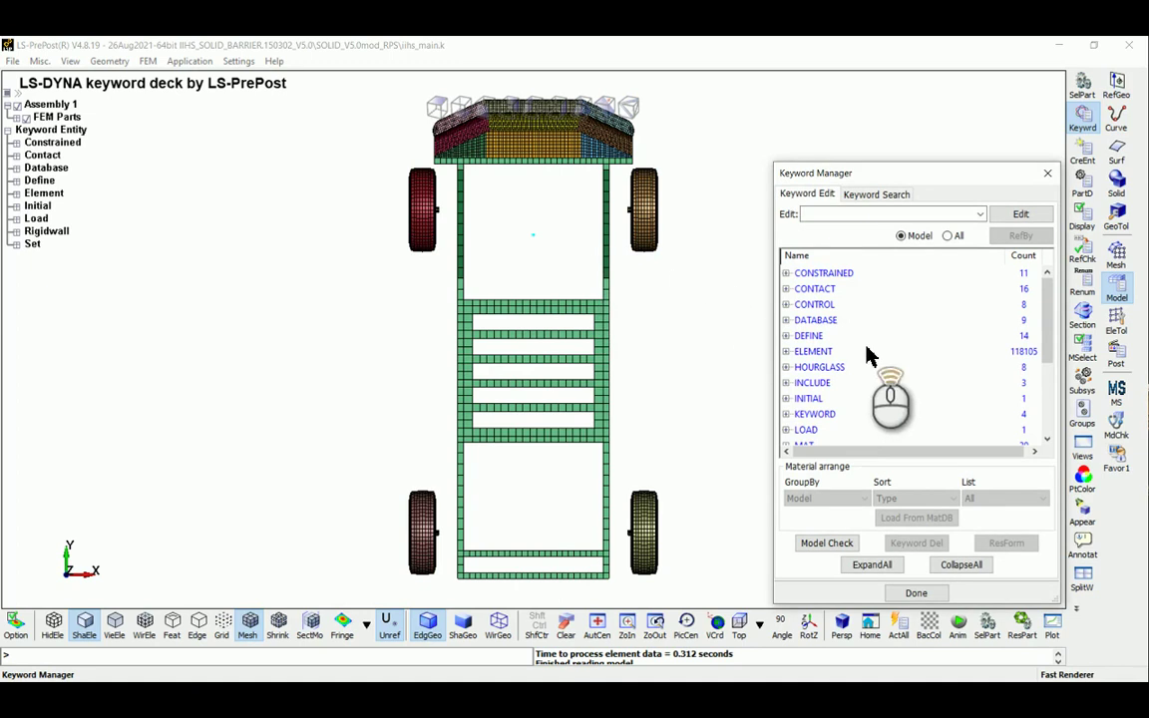
{"action": "scroll", "coordinate": [852, 322], "scroll_direction": "down", "scroll_amount": 2}
{"action": "scroll", "coordinate": [832, 377], "scroll_direction": "down", "scroll_amount": 1}
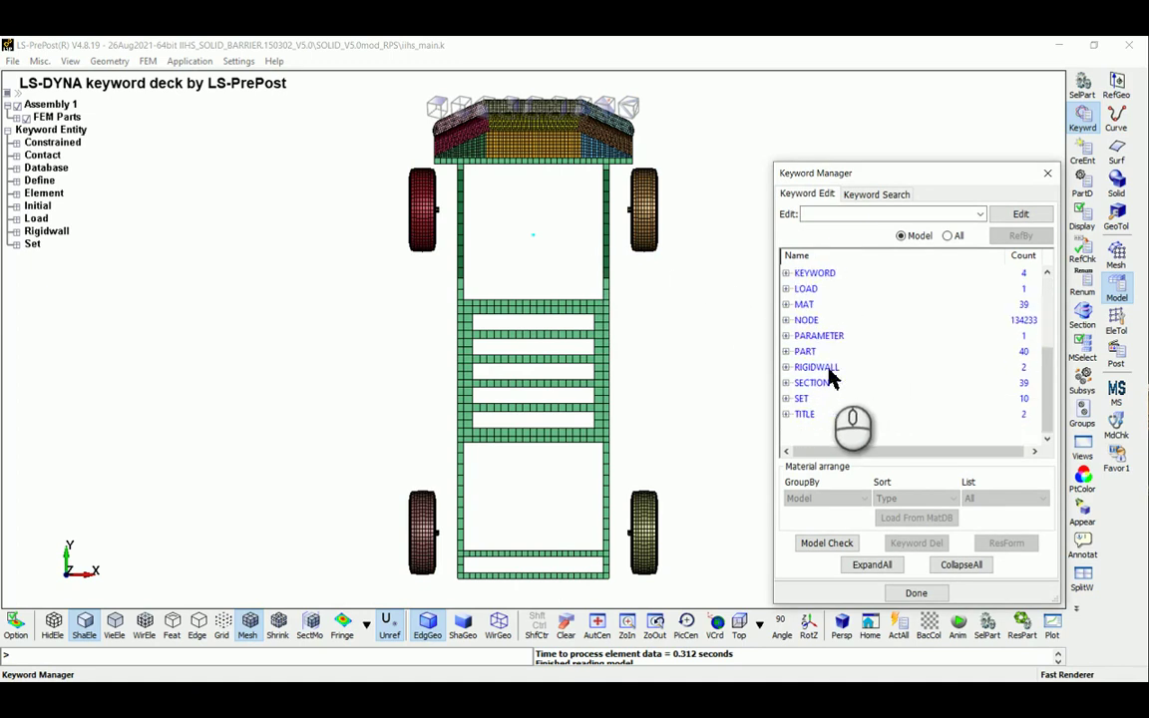
{"action": "scroll", "coordinate": [819, 339], "scroll_direction": "up", "scroll_amount": 1}
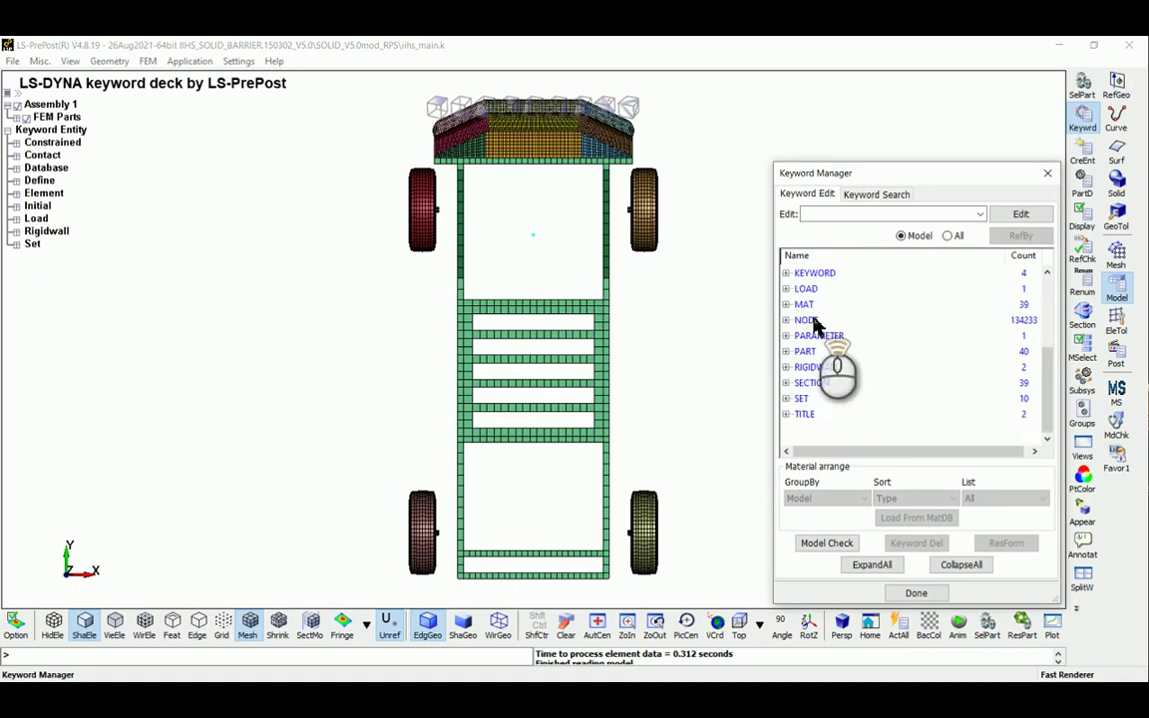
{"action": "left_click", "coordinate": [798, 304]}
{"action": "double_click", "coordinate": [821, 320]}
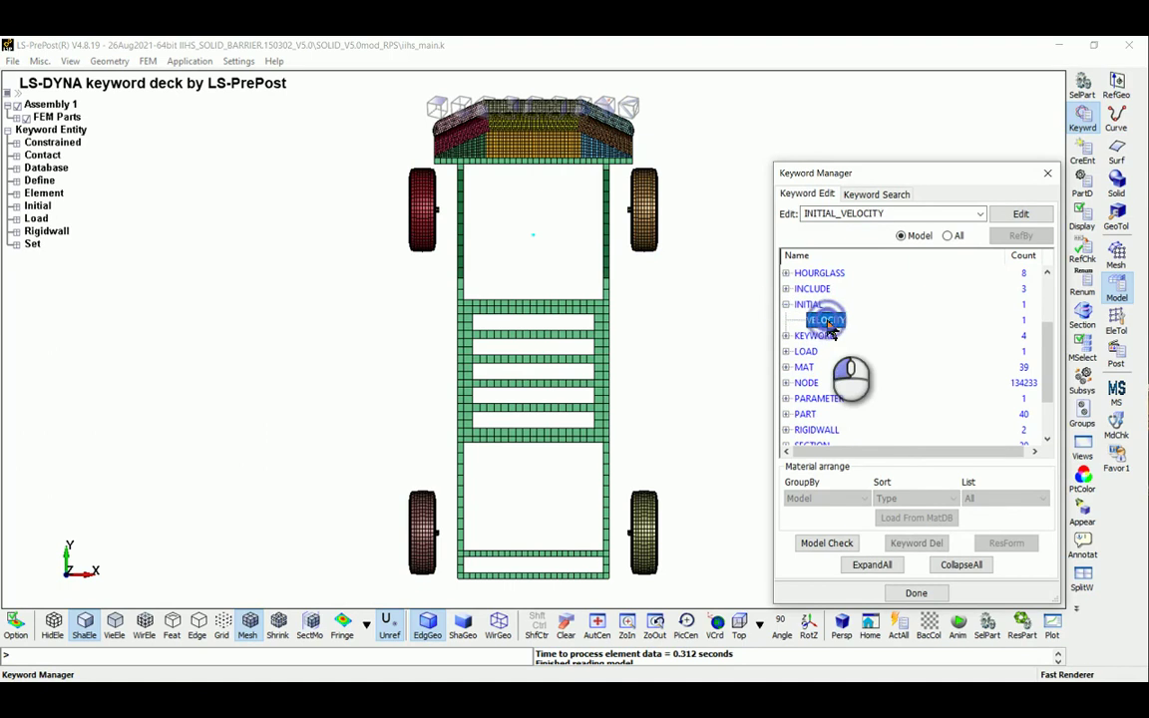
{"action": "left_click", "coordinate": [315, 330]}
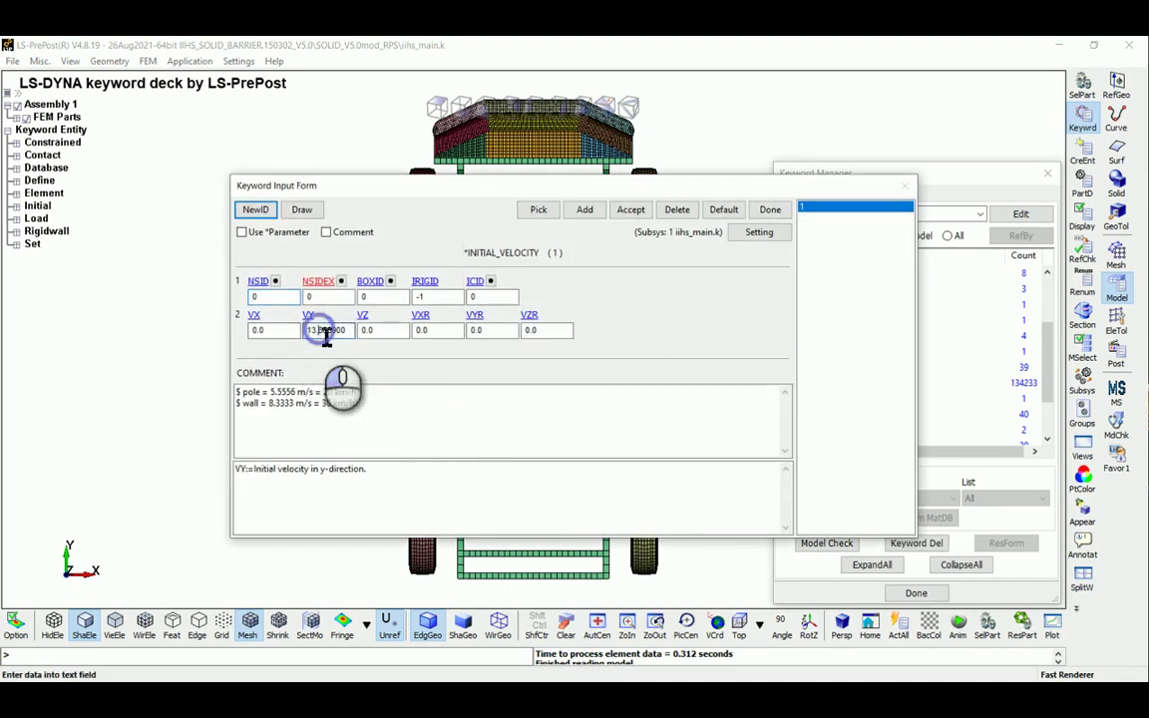
{"action": "left_click", "coordinate": [783, 213]}
Check the PRMR1 and VAL1 entries of the *PARAMETER card, then close the Keyword Manager.
{"action": "scroll", "coordinate": [851, 335], "scroll_direction": "up", "scroll_amount": 1}
{"action": "scroll", "coordinate": [851, 337], "scroll_direction": "down", "scroll_amount": 2}
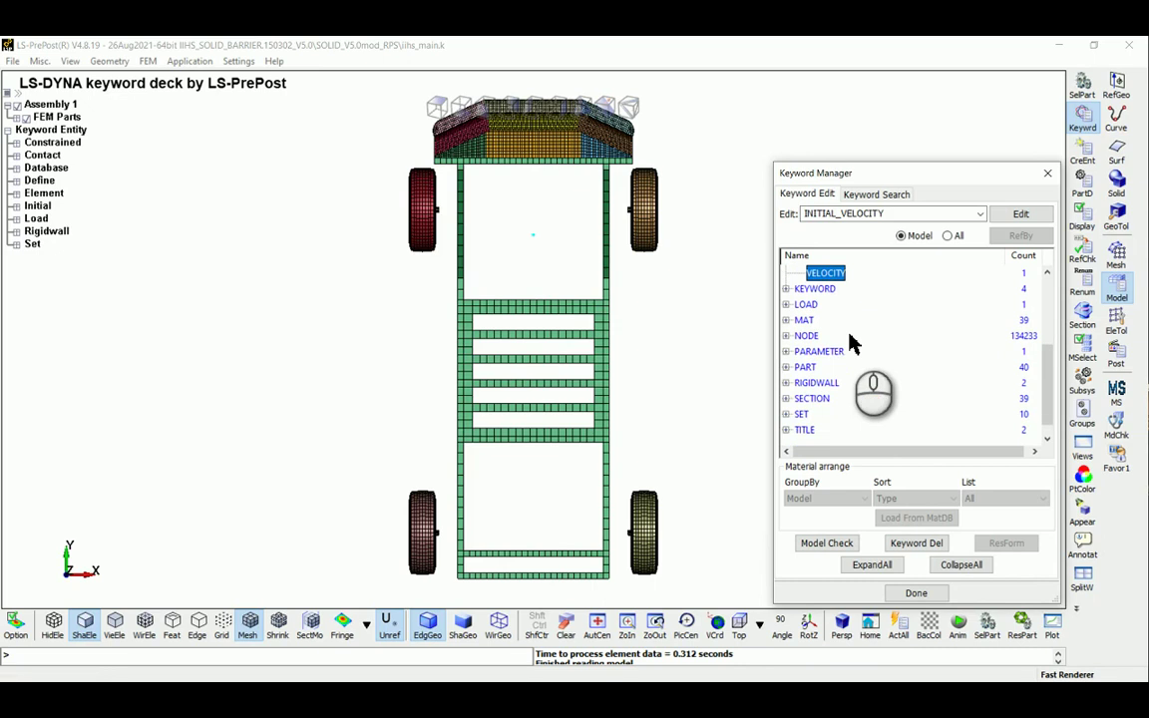
{"action": "left_click", "coordinate": [787, 351]}
{"action": "double_click", "coordinate": [824, 367]}
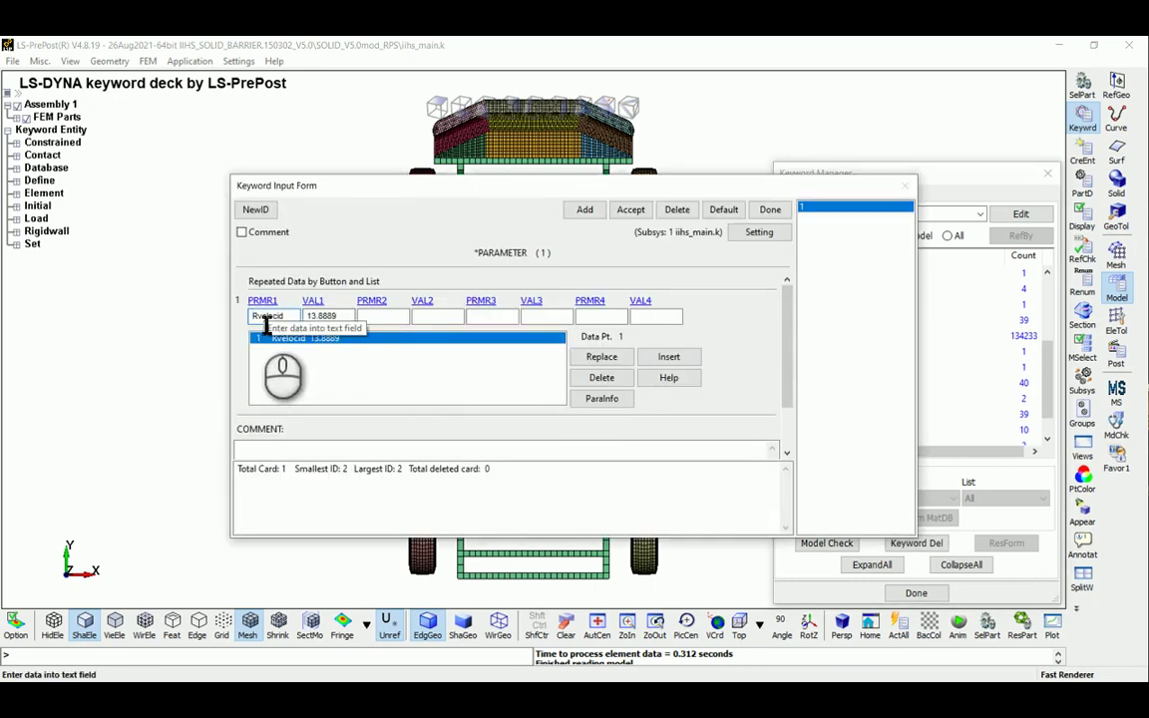
{"action": "left_click", "coordinate": [345, 317]}
{"action": "left_click", "coordinate": [769, 209]}
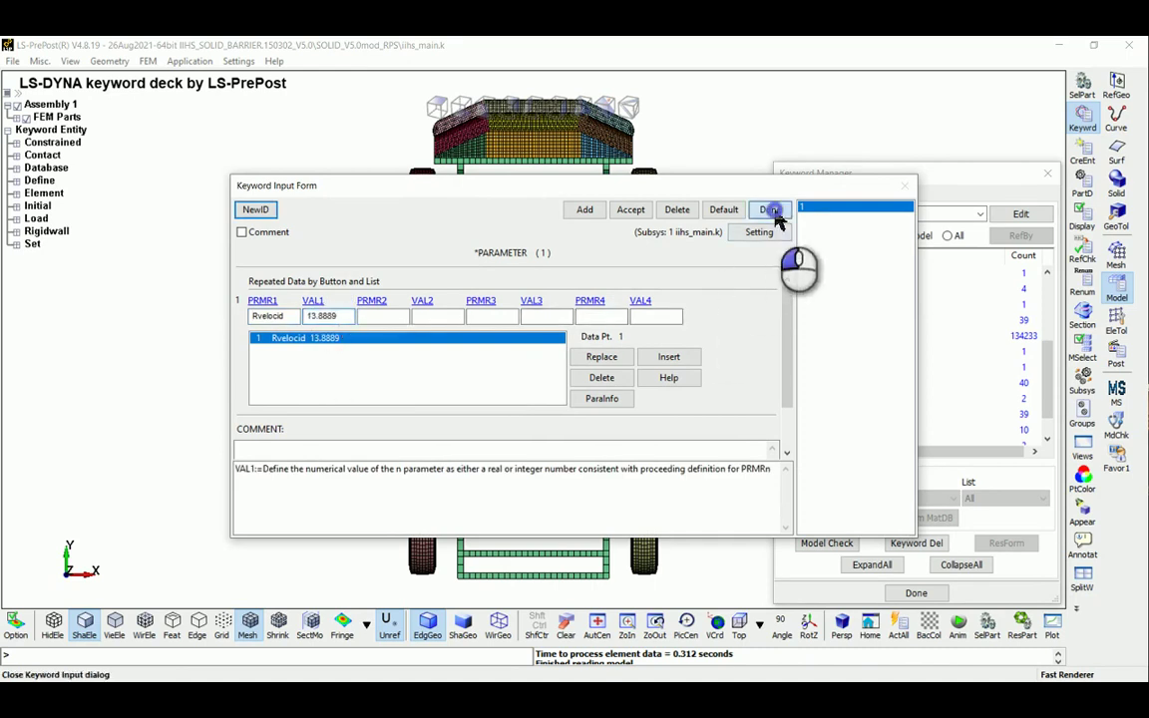
{"action": "left_click", "coordinate": [909, 594]}
Display the Initial Velocity entity on the cart model.
{"action": "mouse_move", "coordinate": [767, 282]}
{"action": "left_mouse_down"}
{"action": "mouse_move", "coordinate": [769, 159]}
{"action": "mouse_move", "coordinate": [750, 344]}
{"action": "mouse_move", "coordinate": [628, 396]}
{"action": "left_mouse_up"}
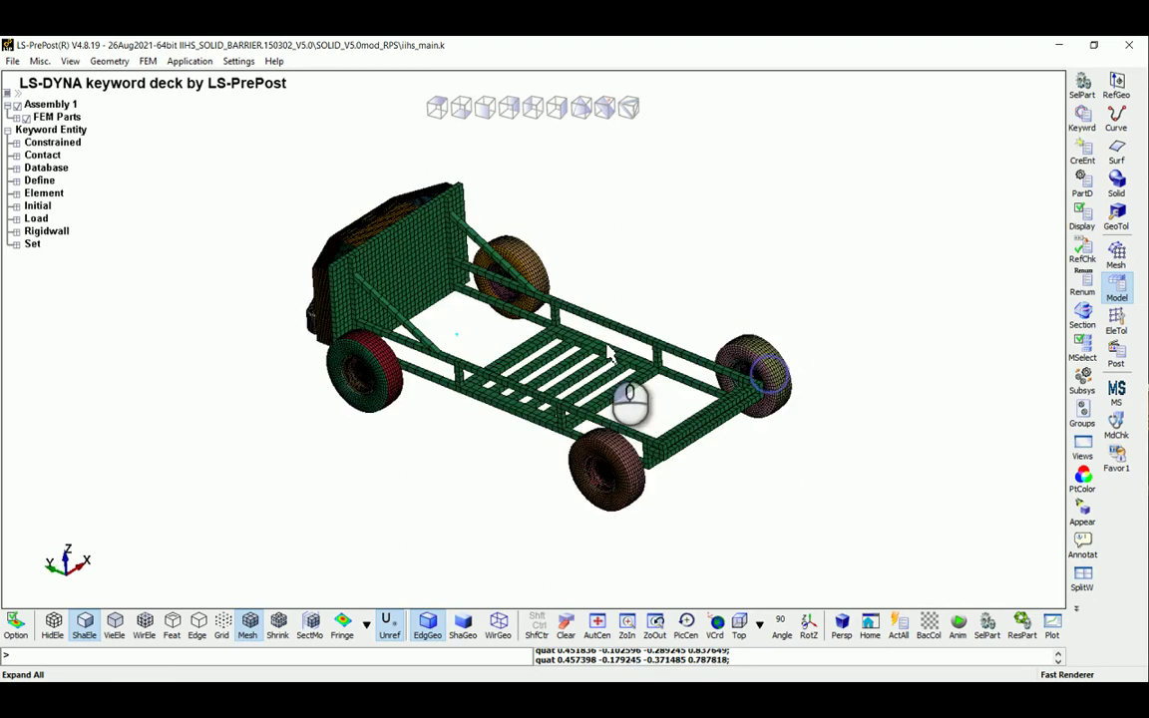
{"action": "left_click", "coordinate": [17, 205]}
{"action": "left_click", "coordinate": [51, 219]}
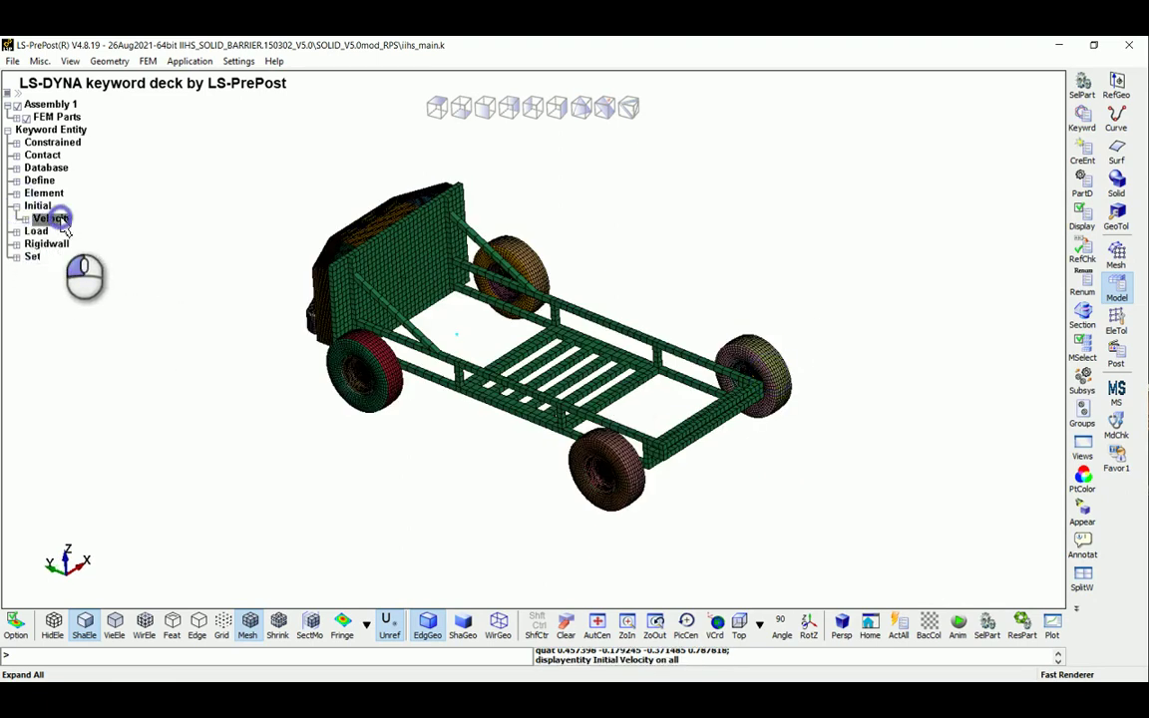
Review the *INITIAL_VELOCITY card and read the description of its NSID field.
{"action": "left_click", "coordinate": [1081, 117]}
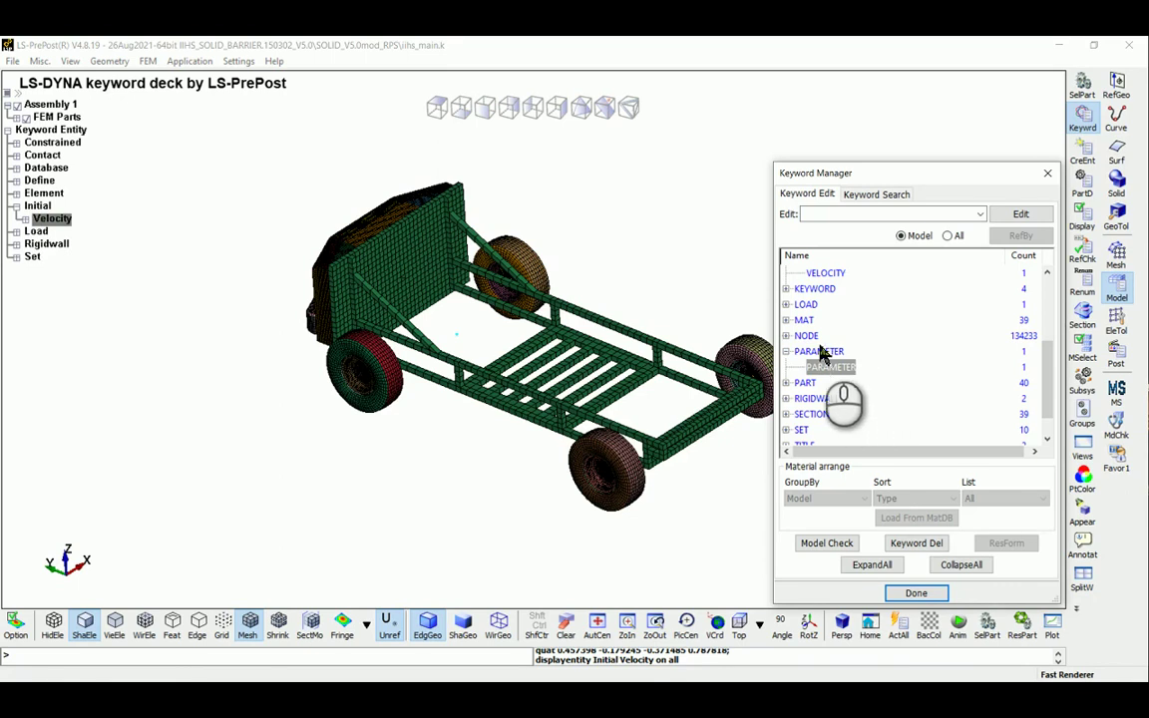
{"action": "scroll", "coordinate": [813, 378], "scroll_direction": "down", "scroll_amount": 1}
{"action": "scroll", "coordinate": [812, 379], "scroll_direction": "up", "scroll_amount": 2}
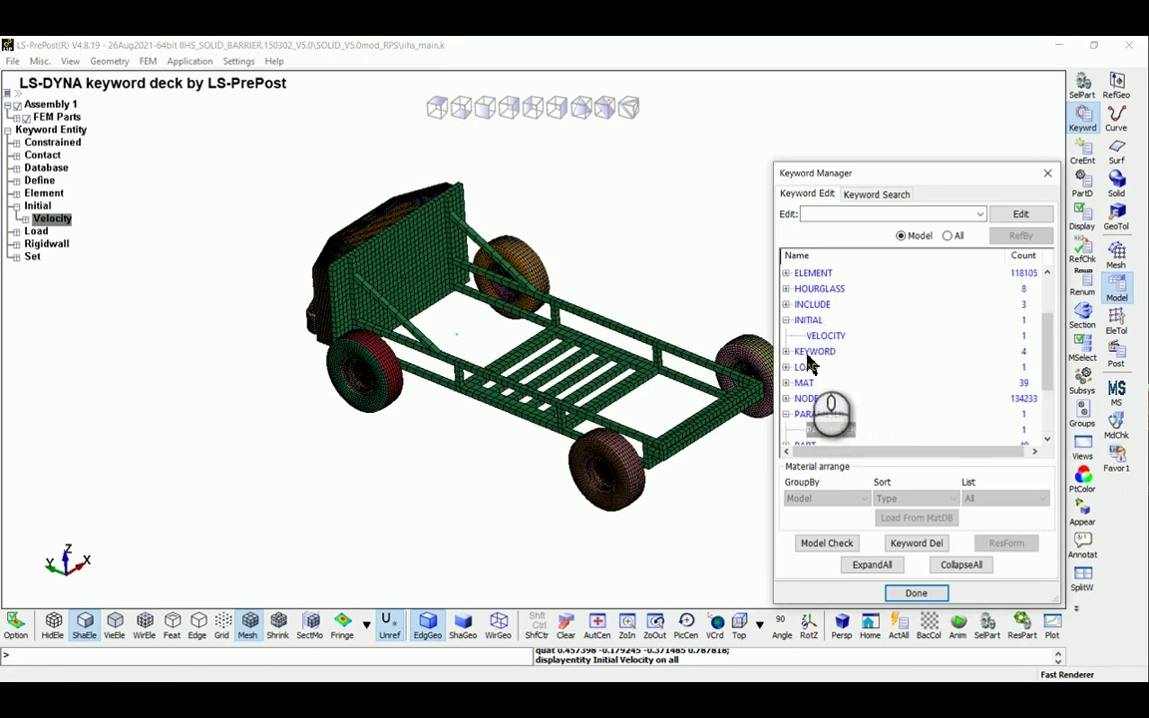
{"action": "left_click", "coordinate": [826, 335]}
{"action": "double_click", "coordinate": [826, 335]}
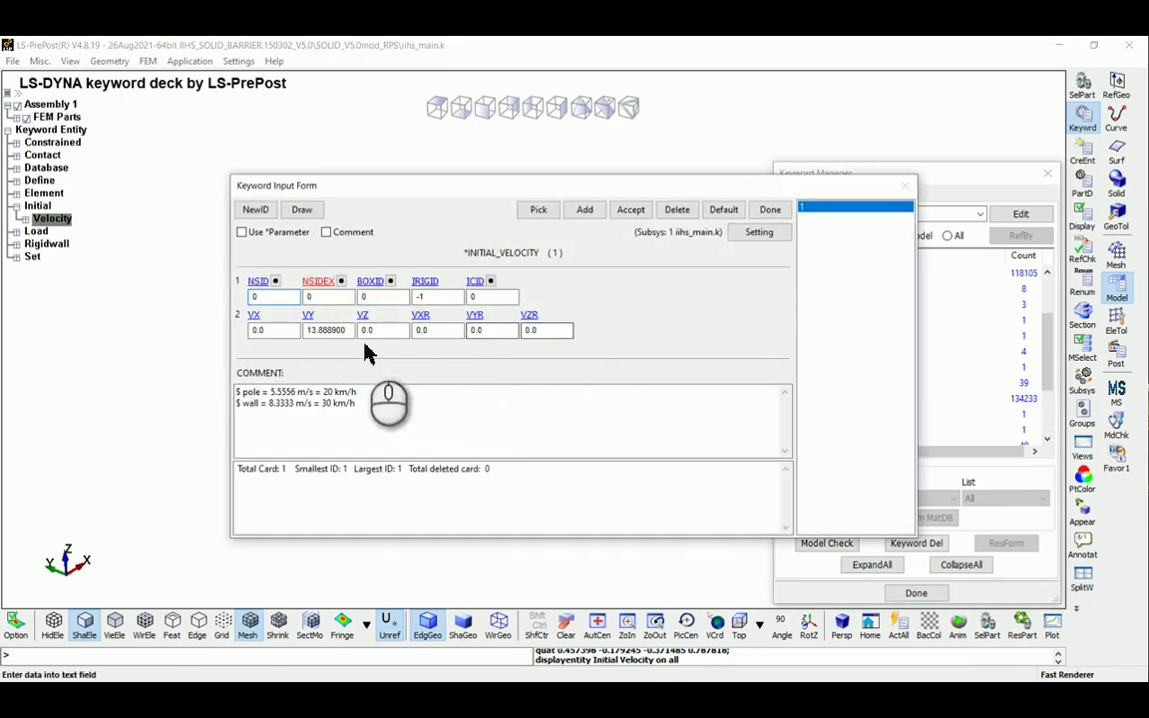
{"action": "left_click", "coordinate": [267, 297]}
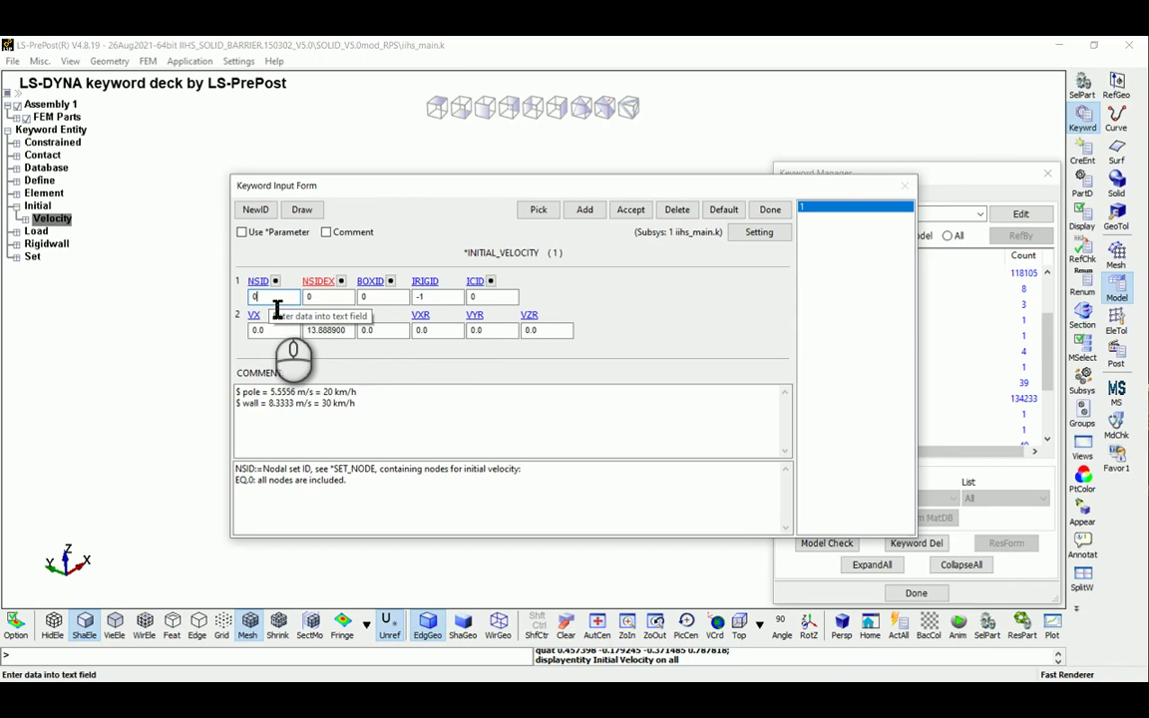
{"action": "double_click", "coordinate": [266, 297]}
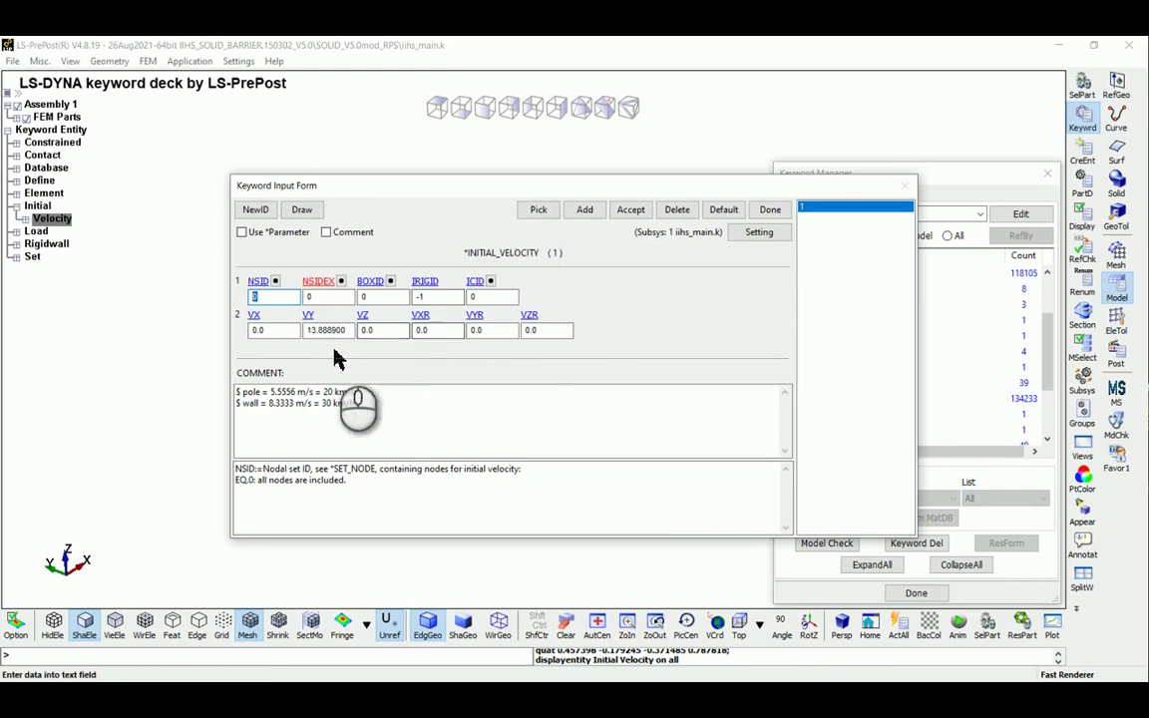
{"action": "left_click", "coordinate": [770, 210]}
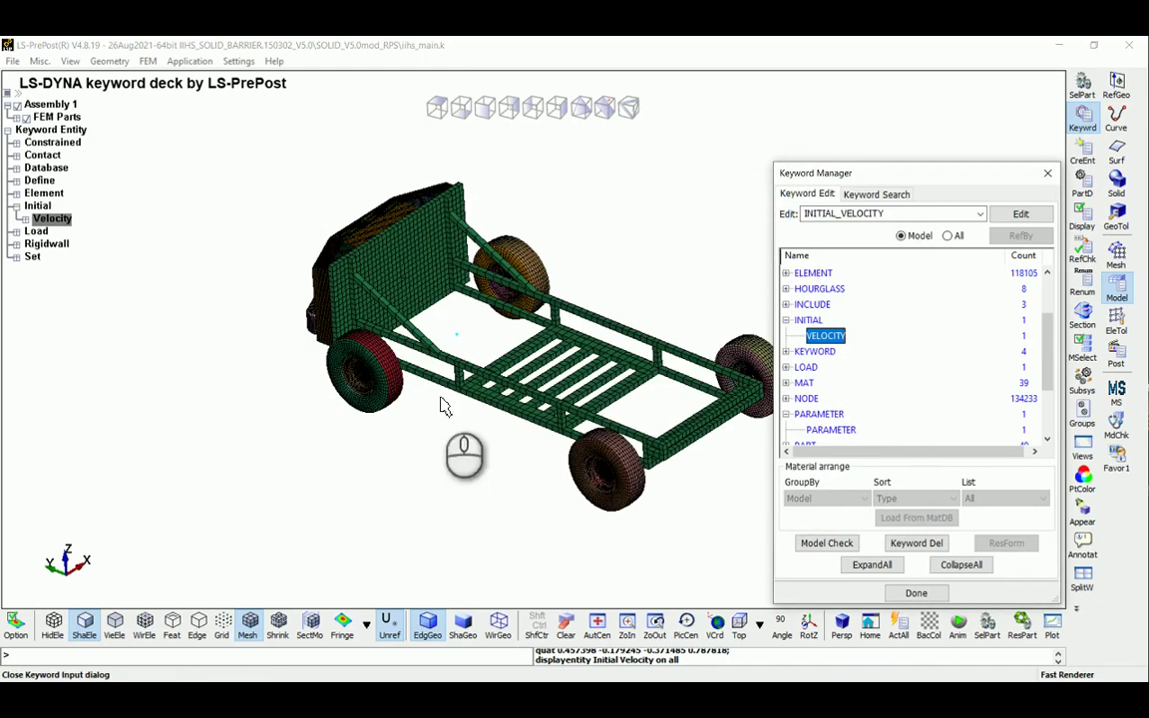
{"action": "left_click", "coordinate": [915, 592]}
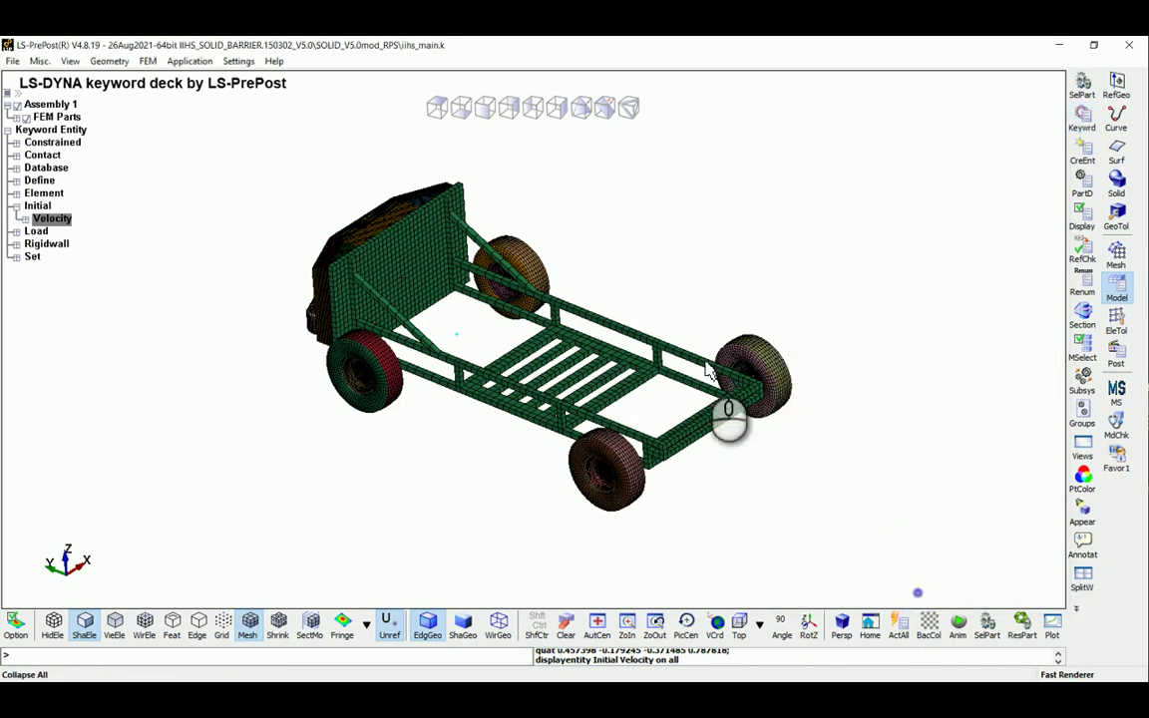
Switch to the 6.1_Sideimpact presentation in PowerPoint and review the *INITIAL_VELOCITY and *CONTROL_TIMESTEP slides, then minimize it.
{"action": "key", "text": "super+Tab"}
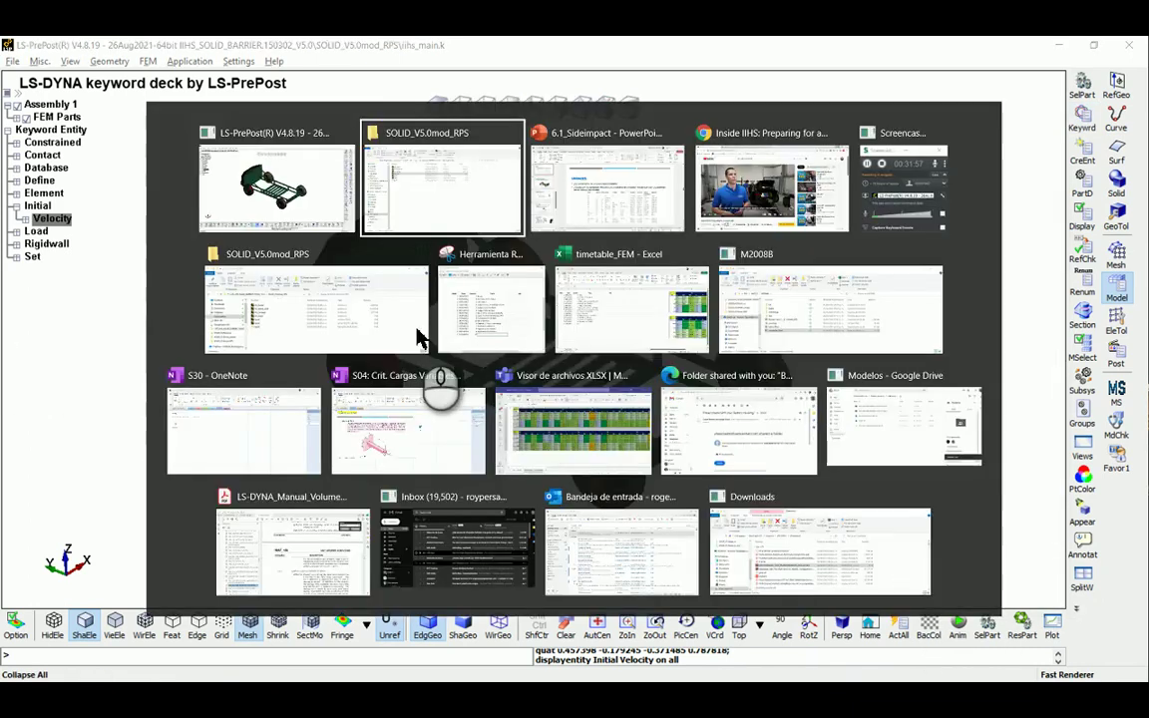
{"action": "left_click", "coordinate": [418, 339]}
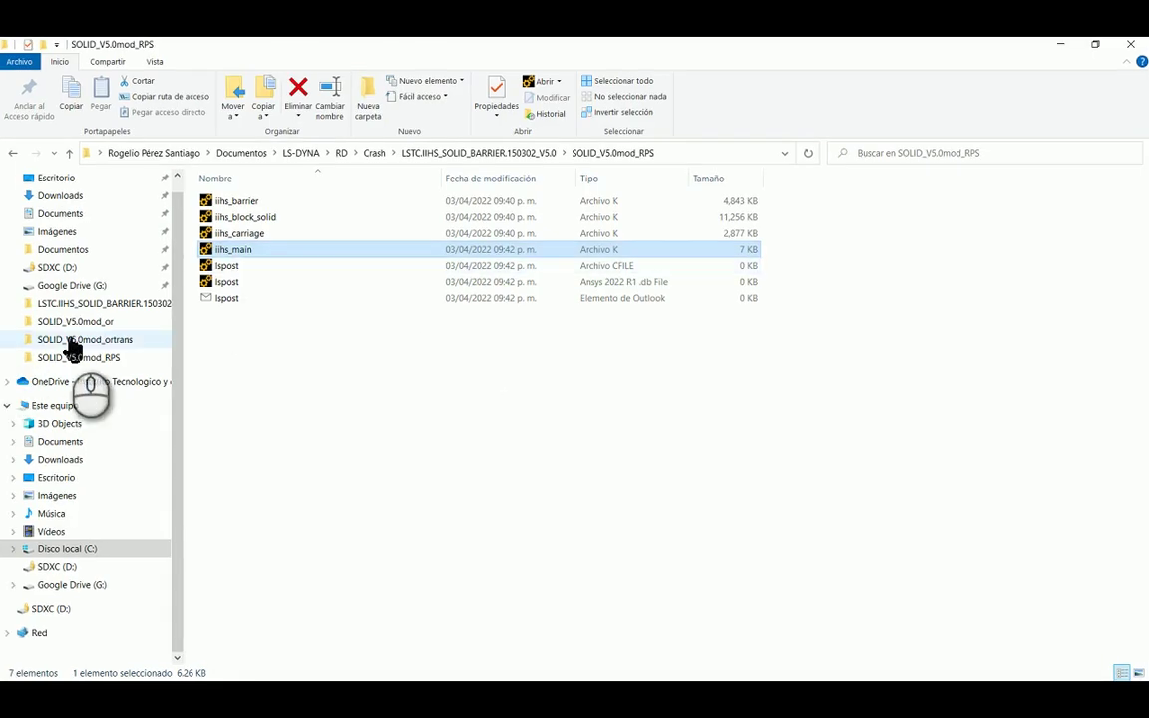
{"action": "key", "text": "super"}
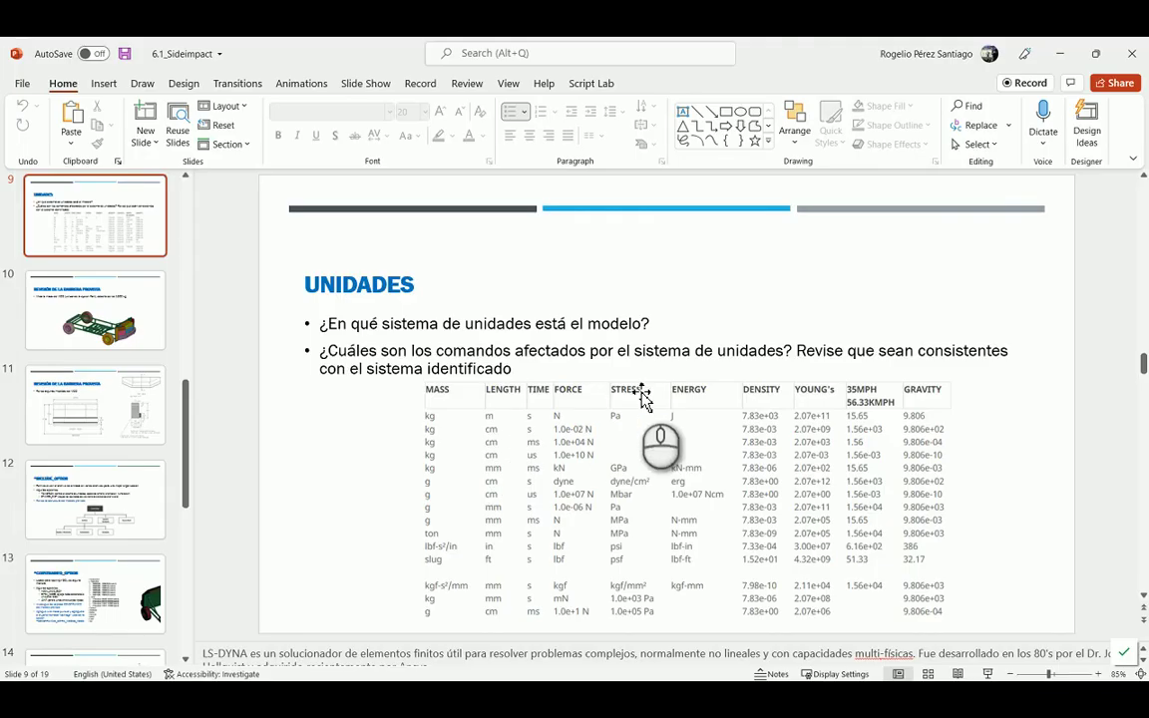
{"action": "scroll", "coordinate": [643, 396], "scroll_direction": "down", "scroll_amount": 4}
{"action": "scroll", "coordinate": [644, 396], "scroll_direction": "down", "scroll_amount": 3}
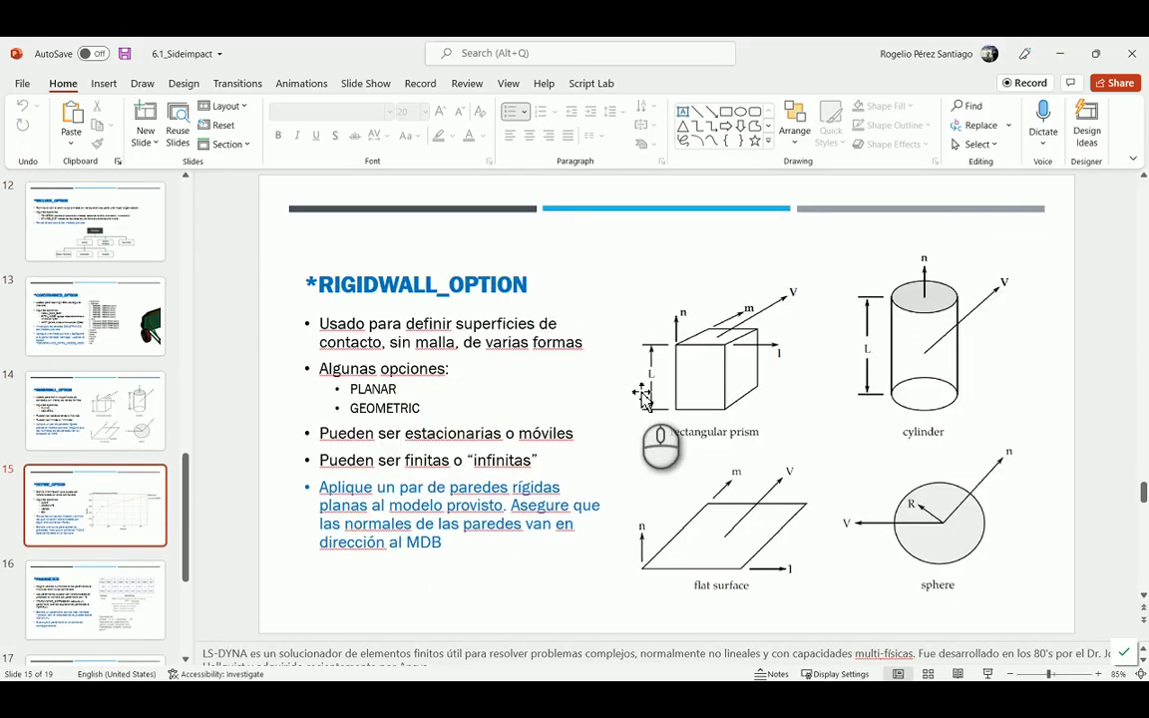
{"action": "scroll", "coordinate": [643, 396], "scroll_direction": "down", "scroll_amount": 1}
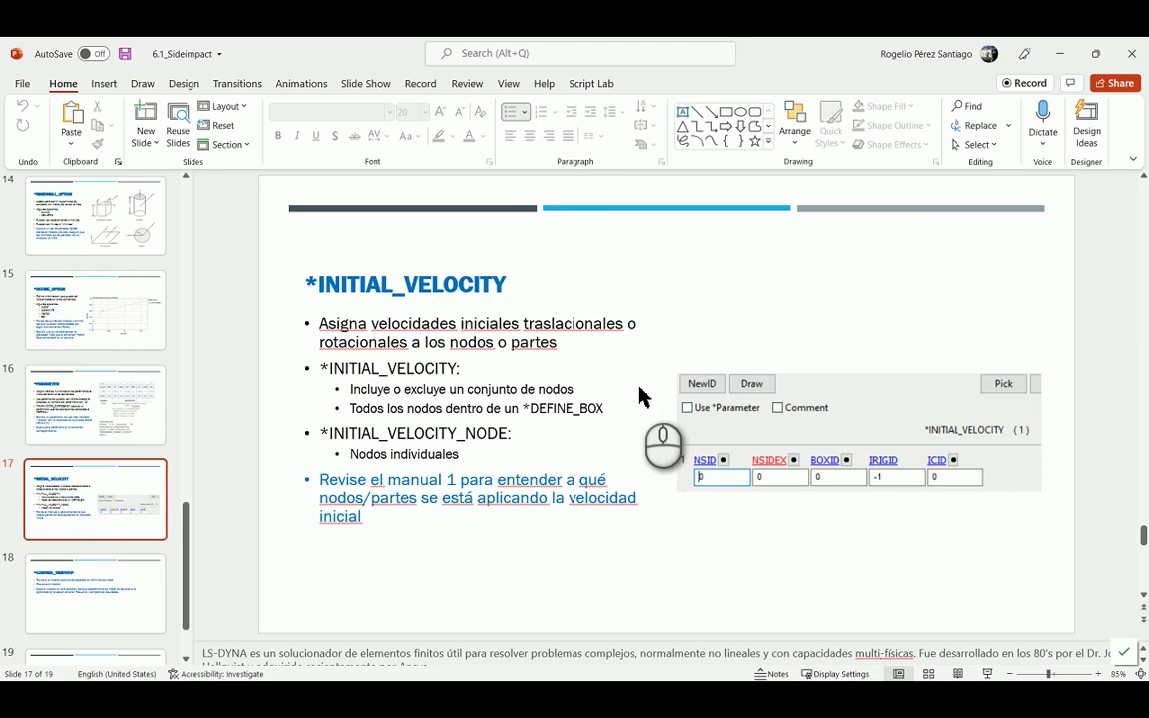
{"action": "scroll", "coordinate": [643, 396], "scroll_direction": "down", "scroll_amount": 1}
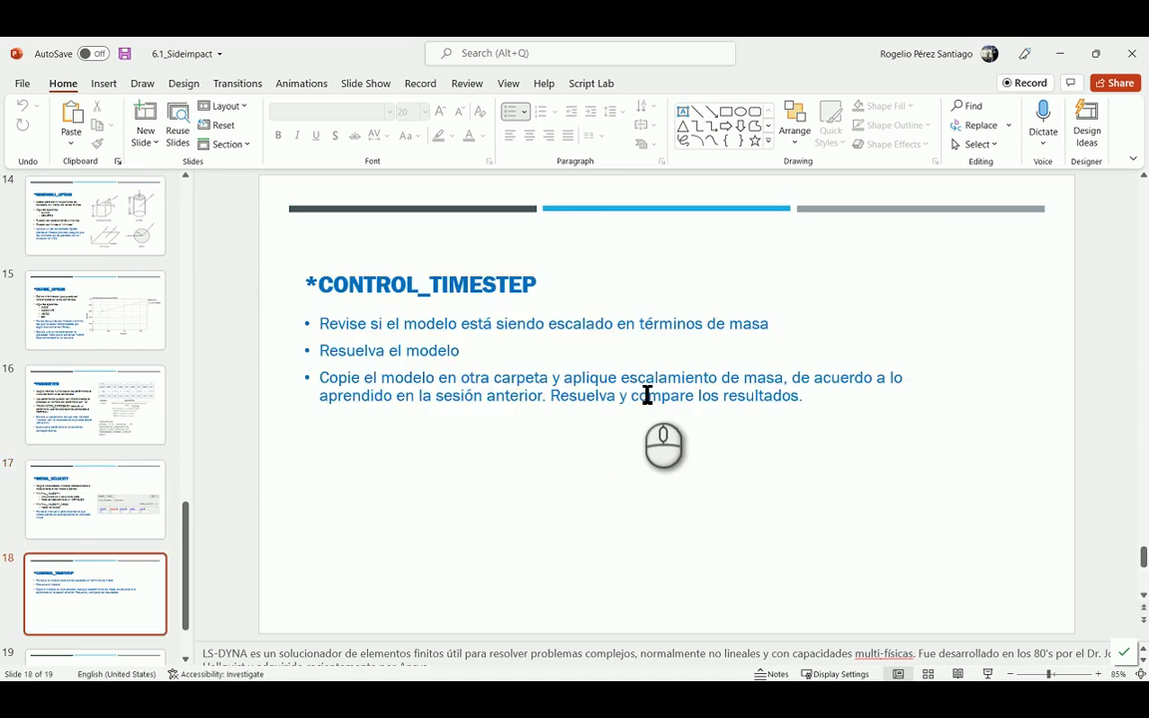
{"action": "scroll", "coordinate": [648, 396], "scroll_direction": "up", "scroll_amount": 1}
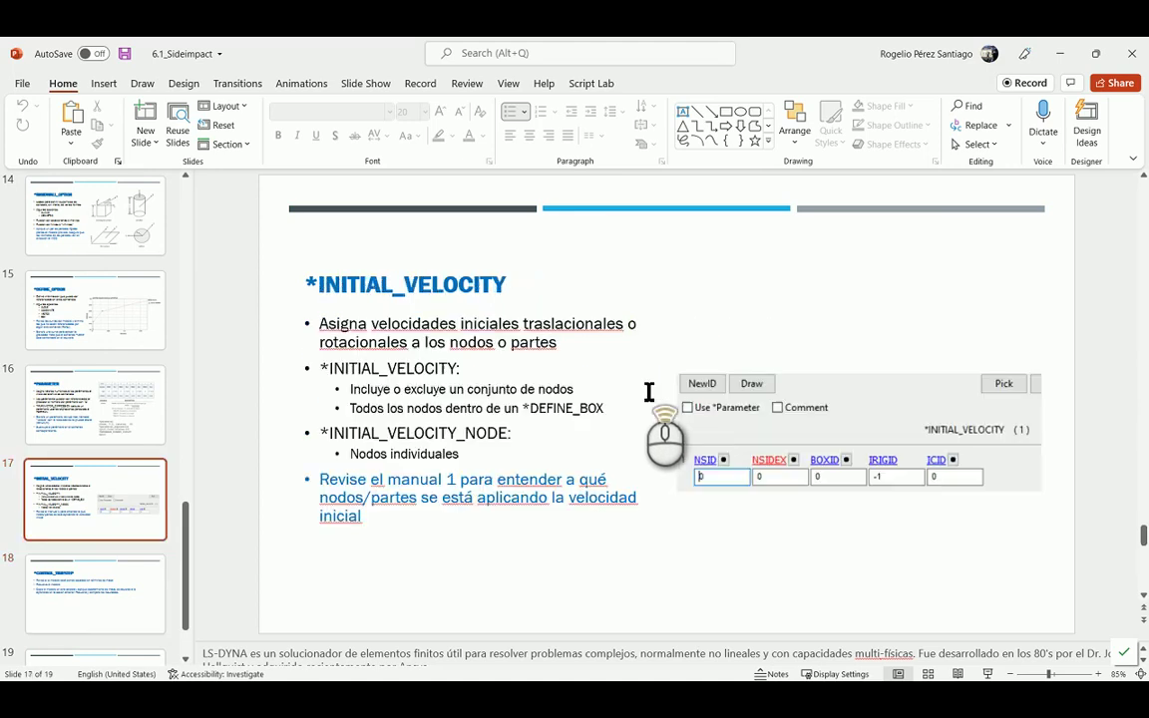
{"action": "left_click", "coordinate": [1059, 53]}
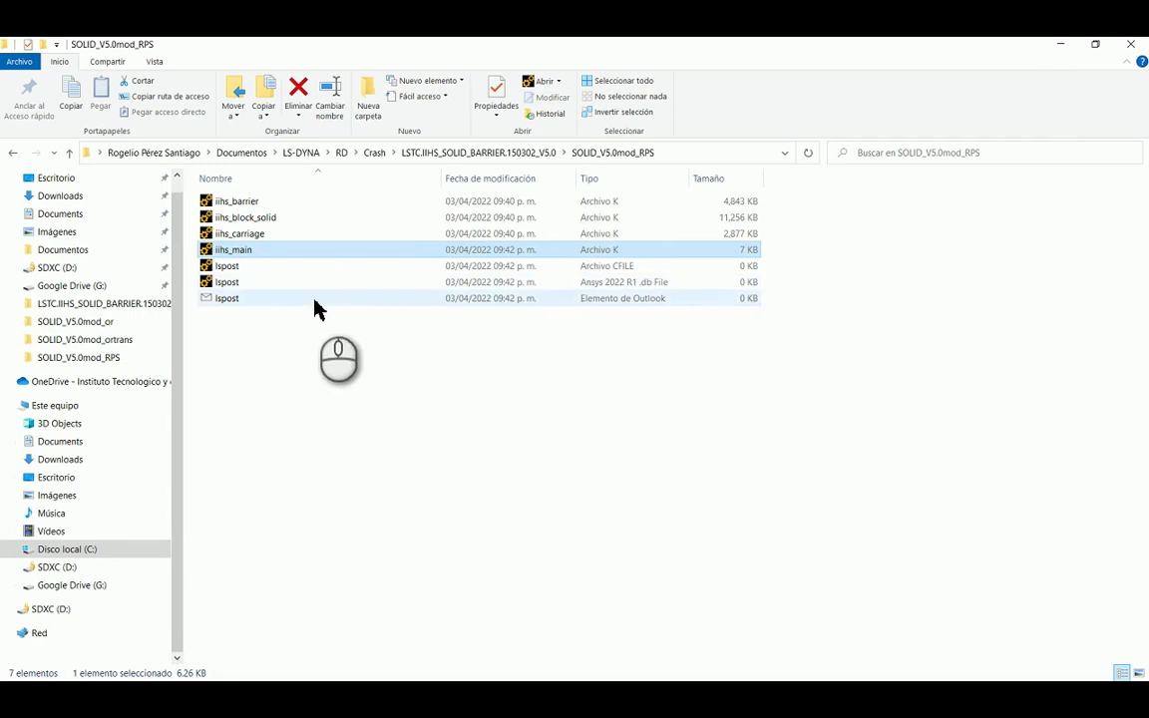
Return to LS-PrePost and check the output interval DT in the *DATABASE_BINARY_D3PLOT card.
{"action": "key", "text": "super"}
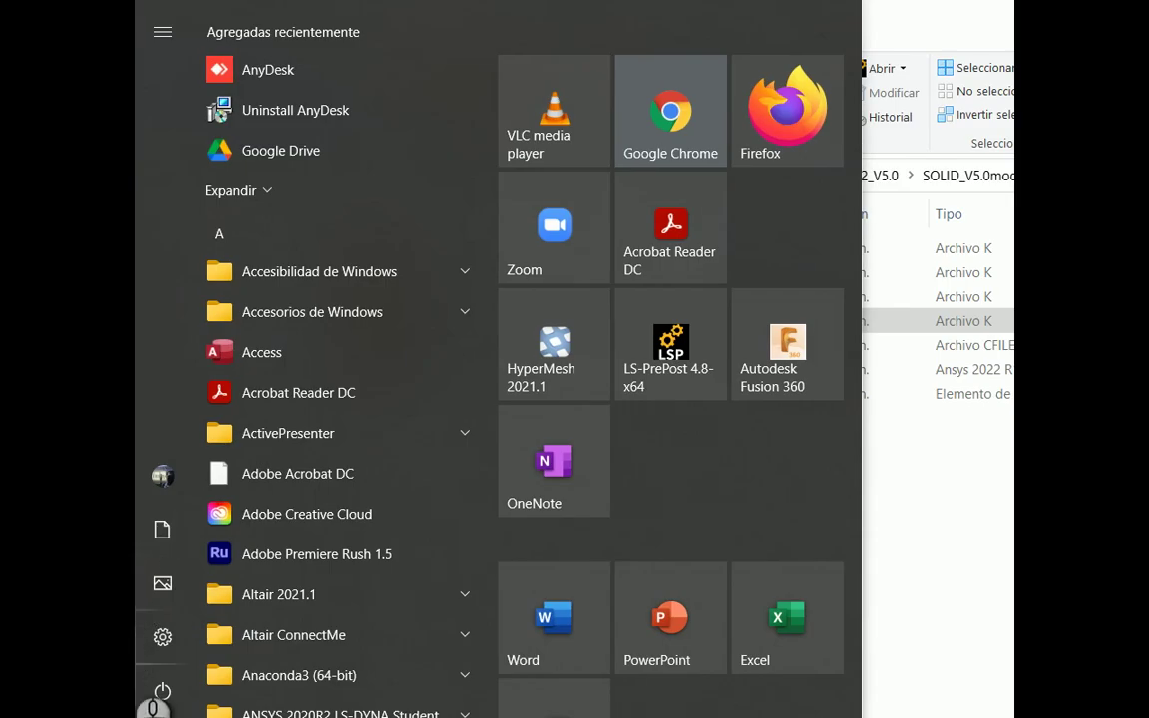
{"action": "key", "text": "alt+Tab"}
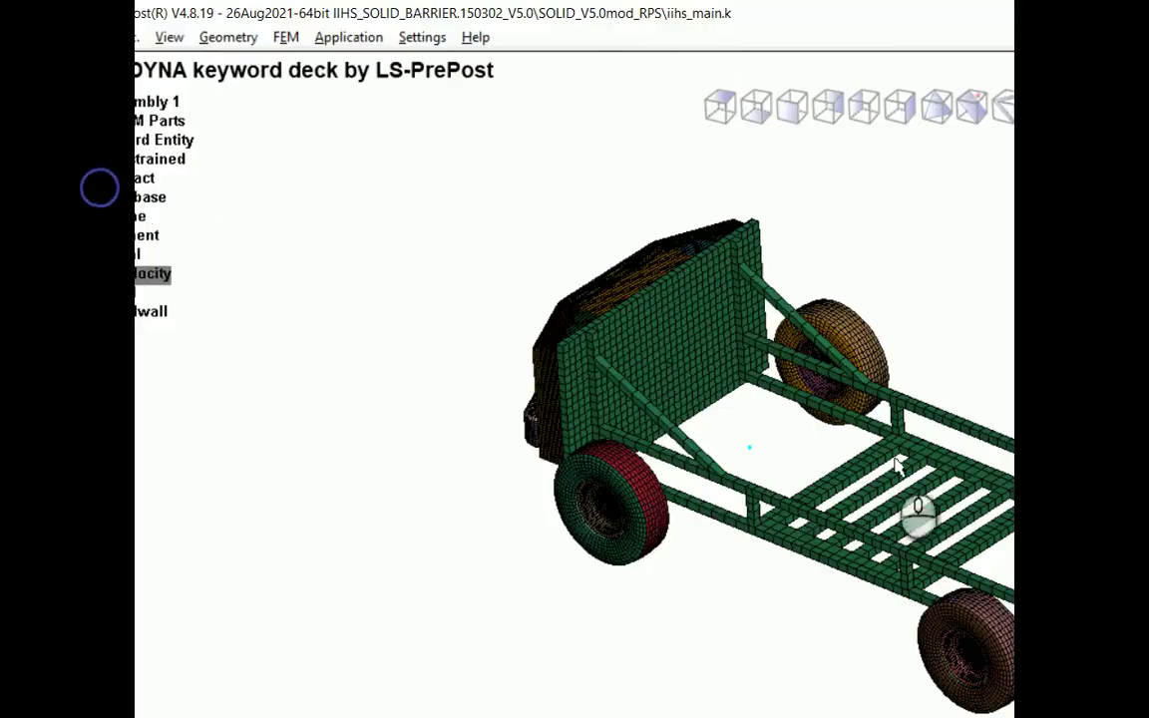
{"action": "left_click", "coordinate": [1082, 117]}
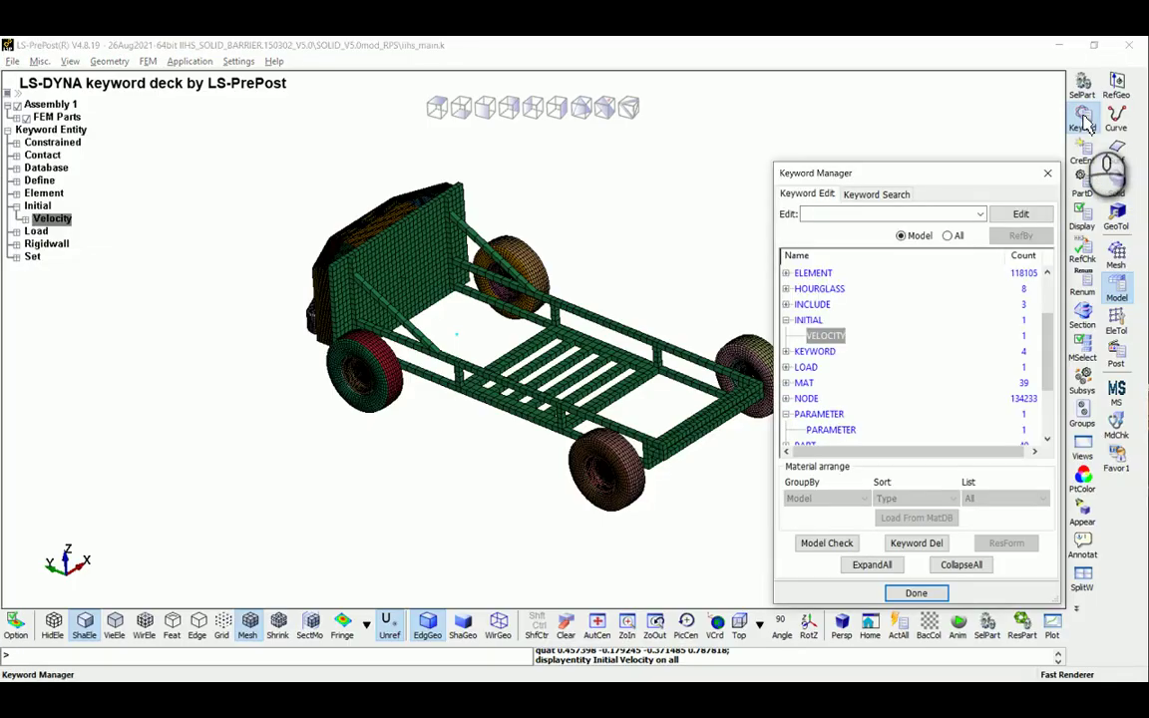
{"action": "scroll", "coordinate": [878, 364], "scroll_direction": "up", "scroll_amount": 2}
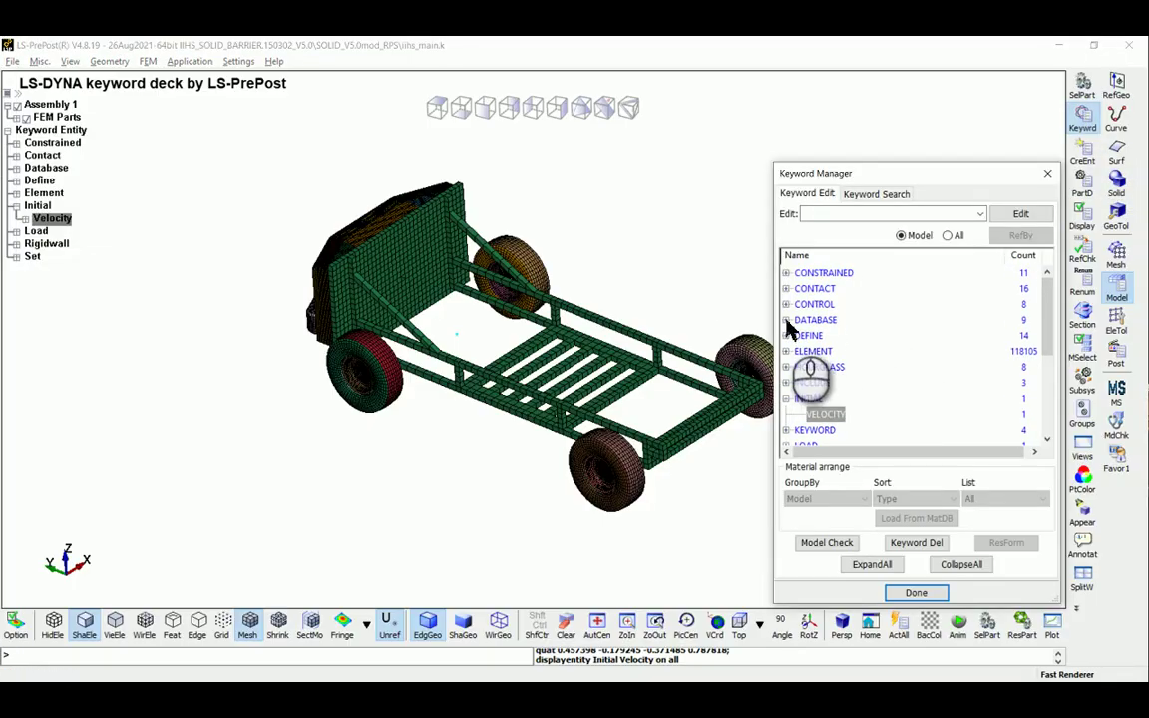
{"action": "left_click", "coordinate": [808, 320]}
{"action": "double_click", "coordinate": [845, 353]}
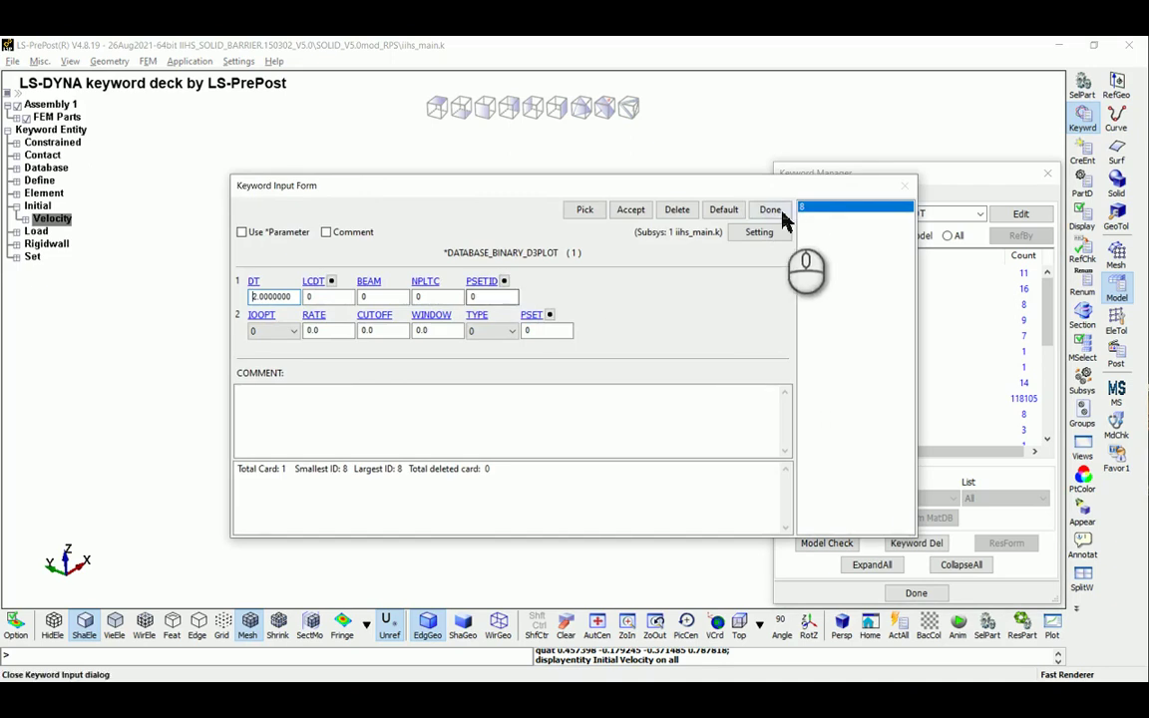
{"action": "left_click", "coordinate": [773, 209]}
Set the termination time ENDTIM to 10 in the *CONTROL_TERMINATION card and accept the change.
{"action": "left_click", "coordinate": [815, 305]}
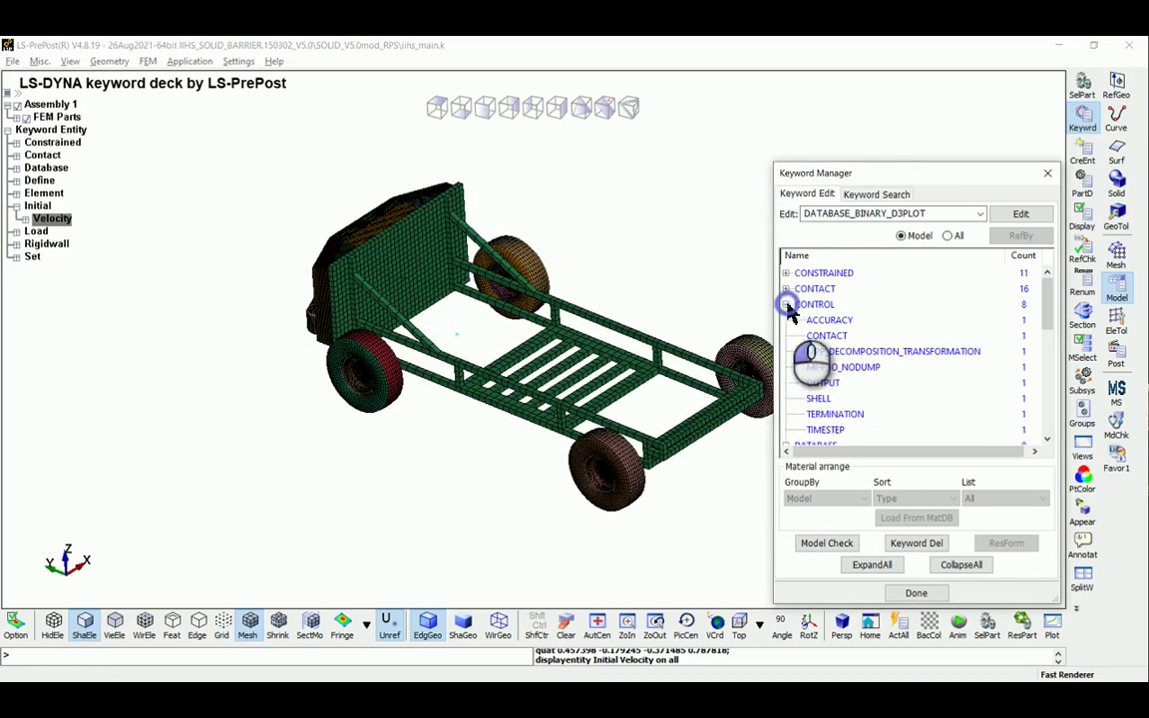
{"action": "double_click", "coordinate": [835, 413]}
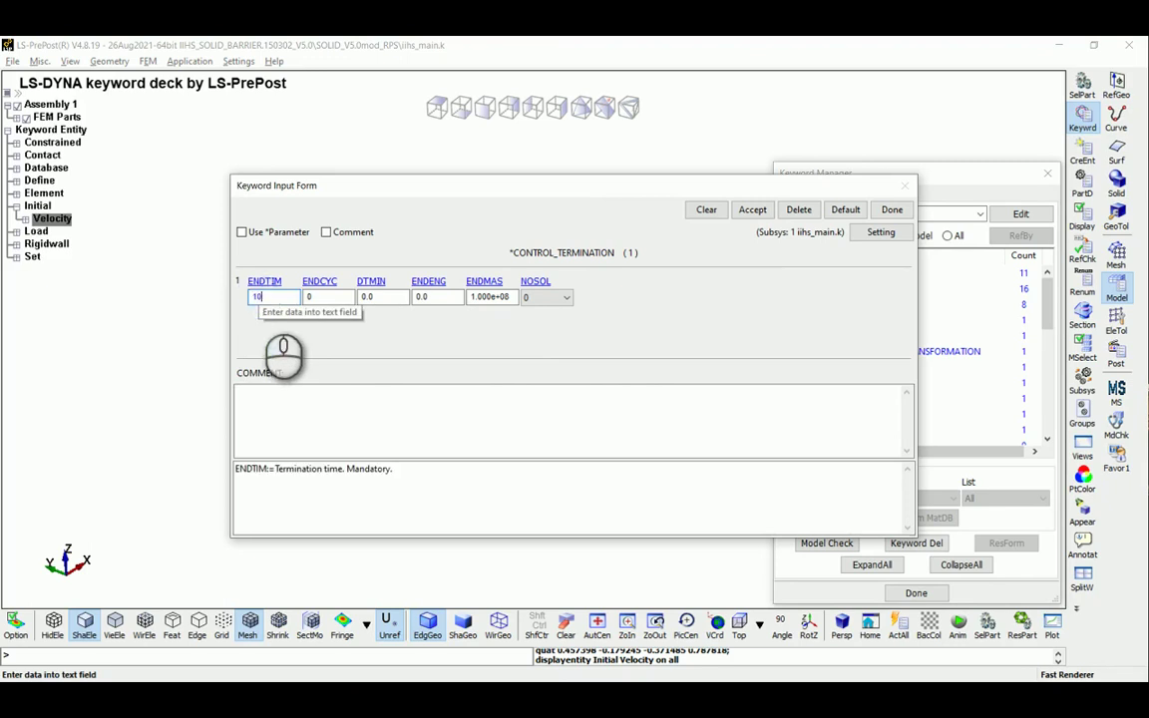
{"action": "left_click", "coordinate": [753, 211]}
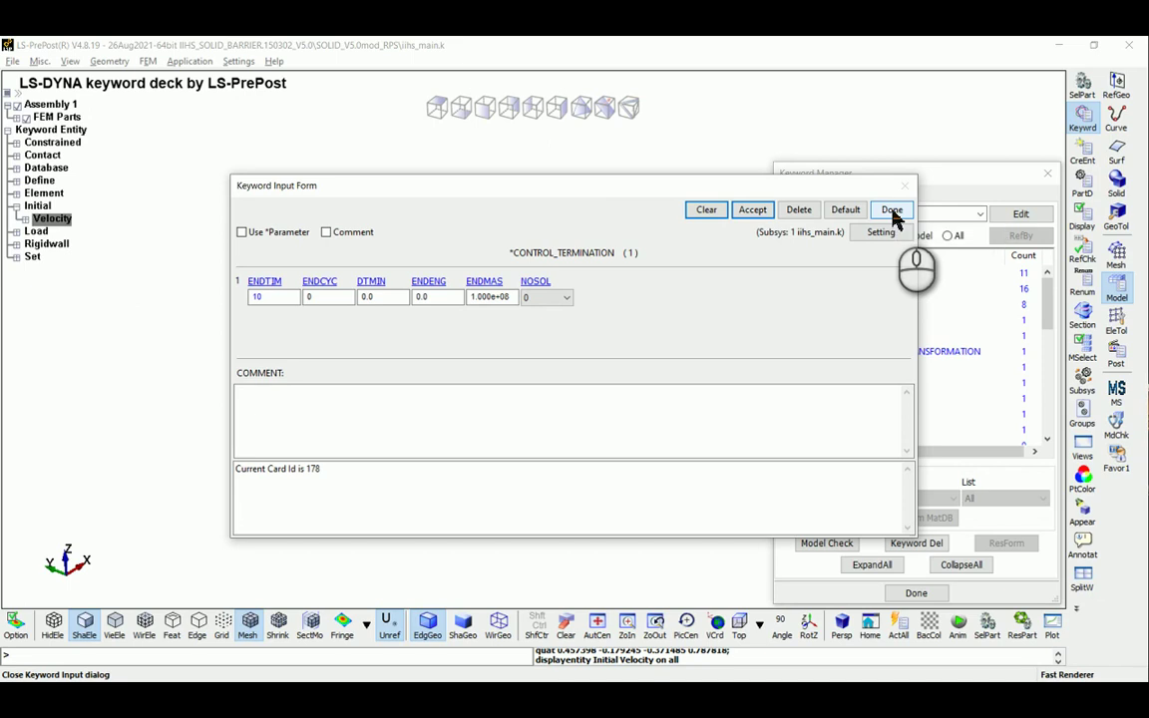
{"action": "left_click", "coordinate": [892, 212]}
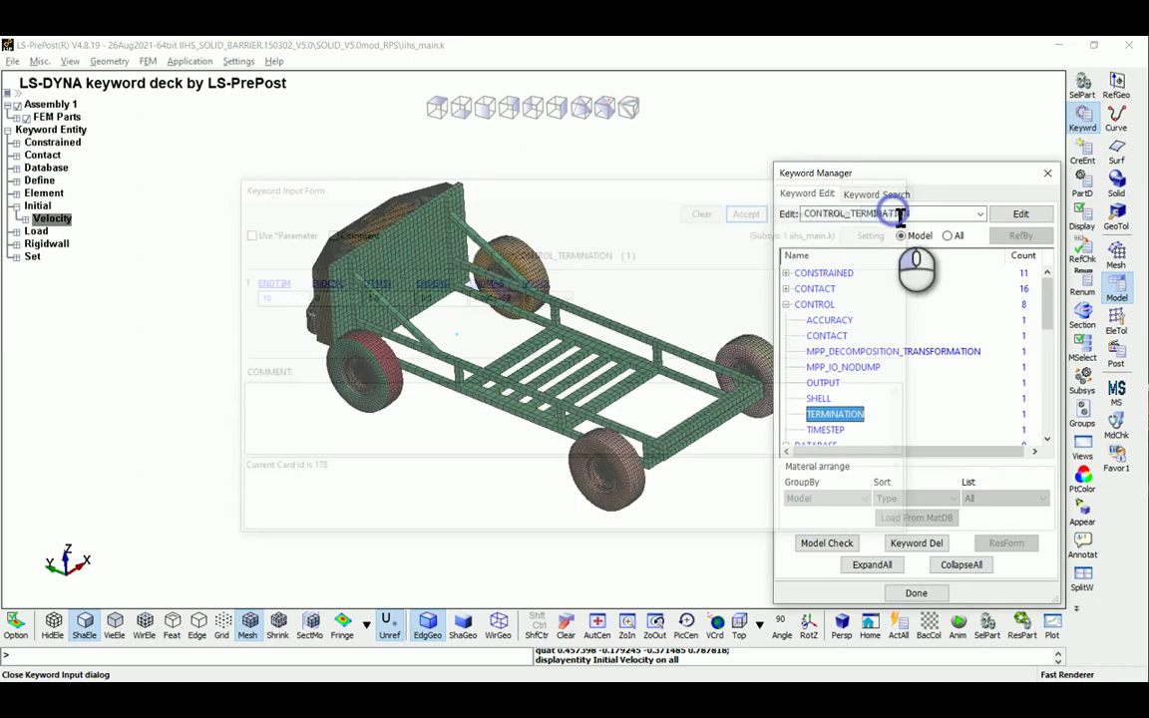
Set the output interval DT to 1 in the *DATABASE_BINARY_D3PLOT card, accept it and close the keyword manager.
{"action": "scroll", "coordinate": [867, 397], "scroll_direction": "down", "scroll_amount": 1}
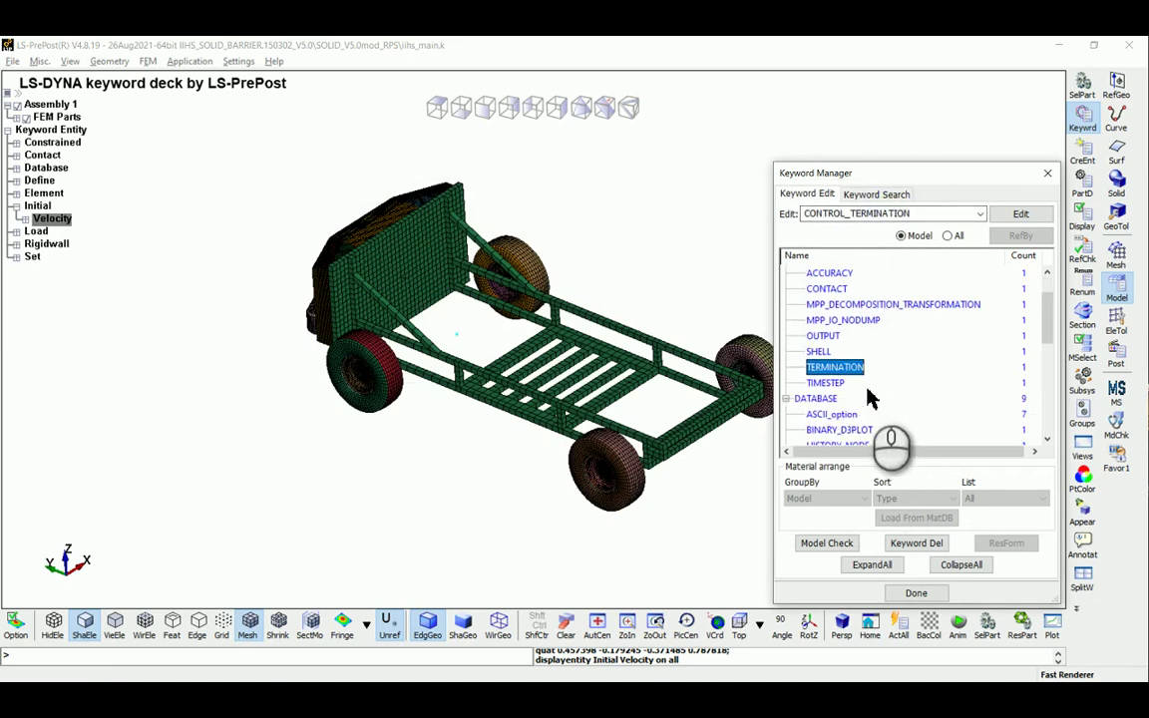
{"action": "scroll", "coordinate": [867, 396], "scroll_direction": "up", "scroll_amount": 1}
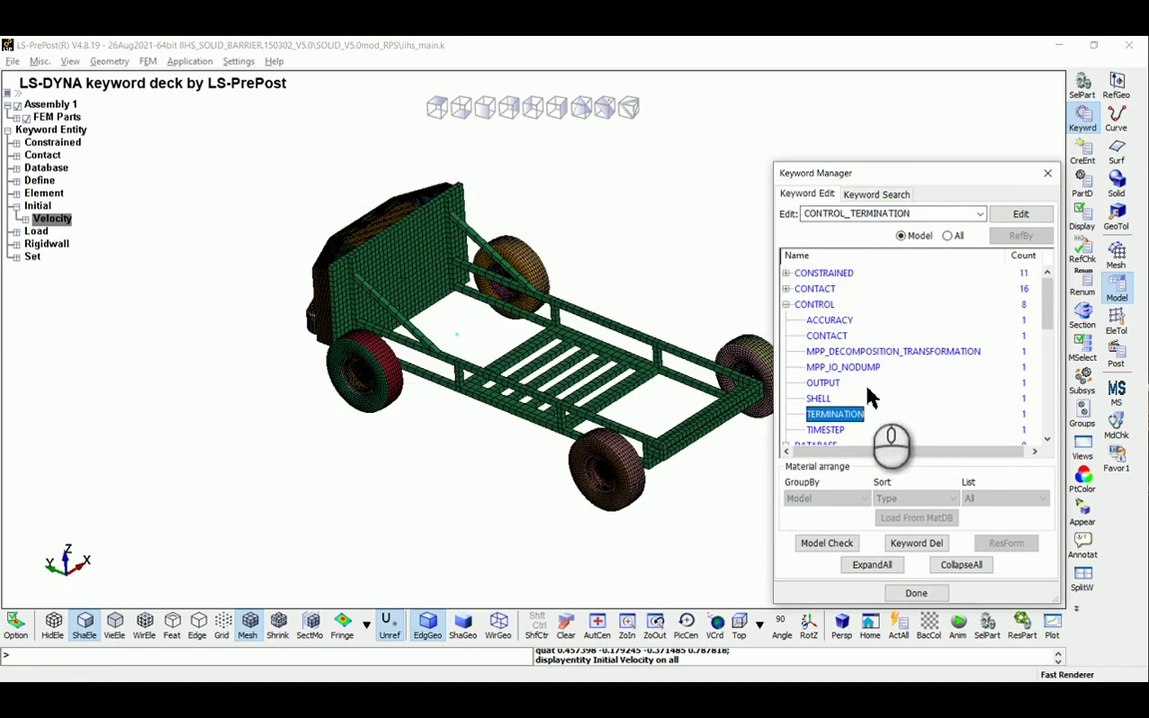
{"action": "scroll", "coordinate": [830, 387], "scroll_direction": "down", "scroll_amount": 2}
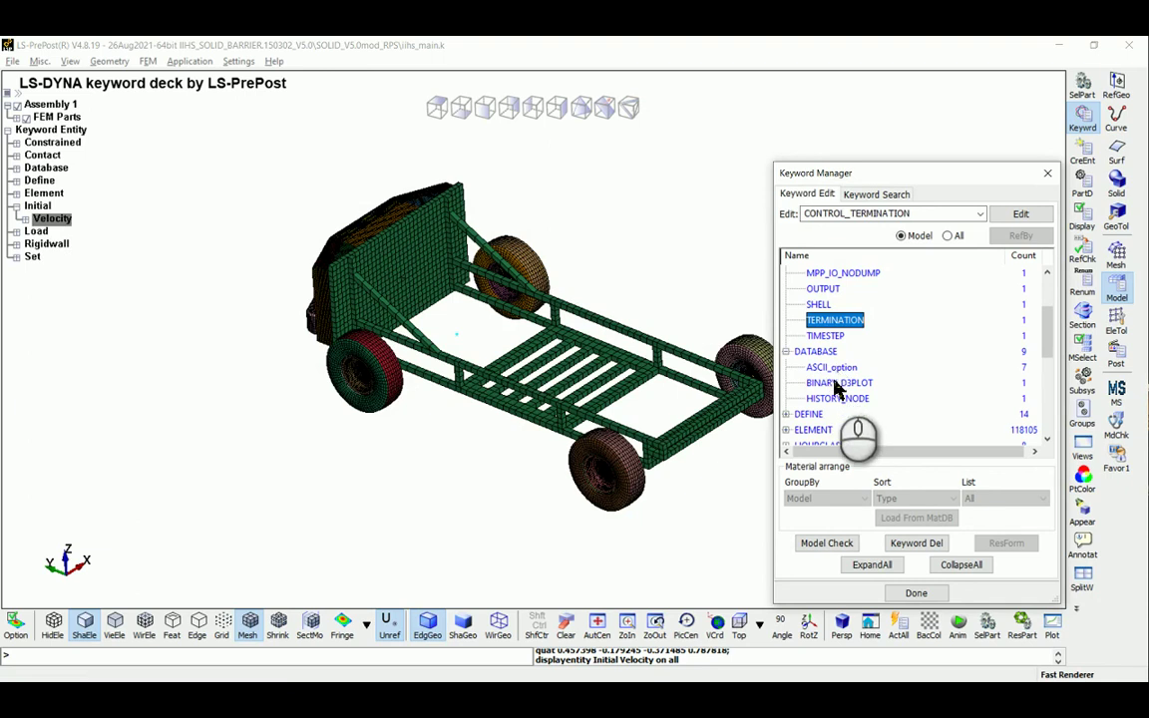
{"action": "double_click", "coordinate": [839, 383]}
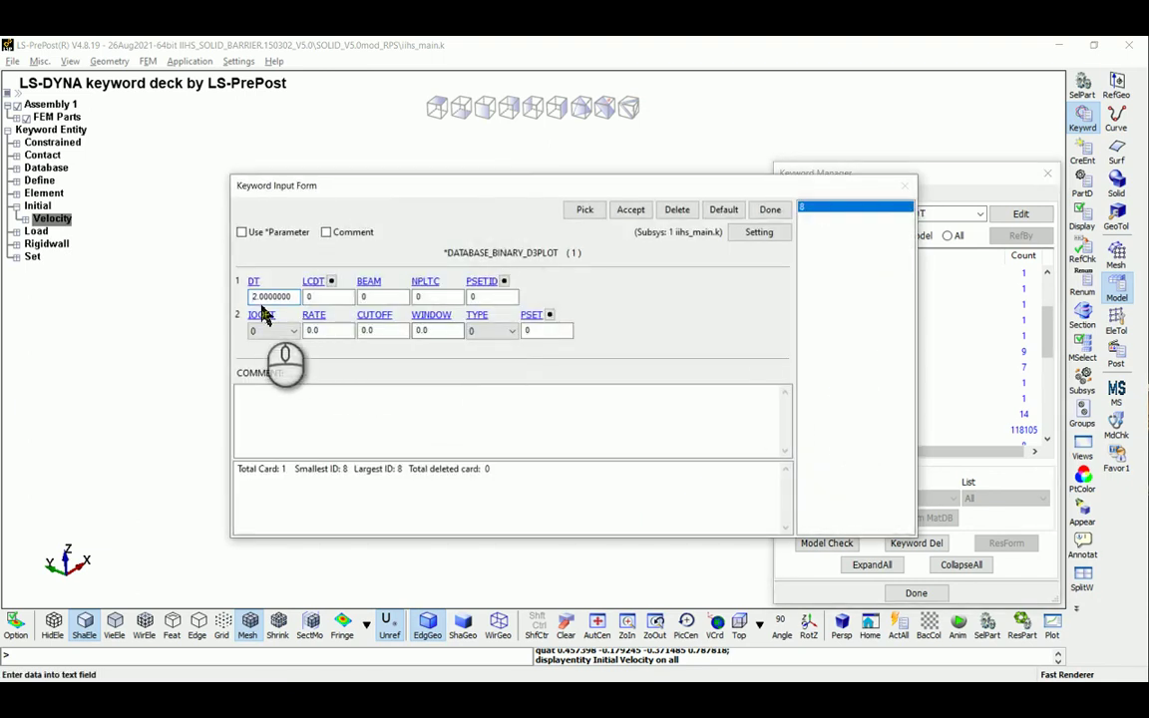
{"action": "left_click", "coordinate": [256, 298]}
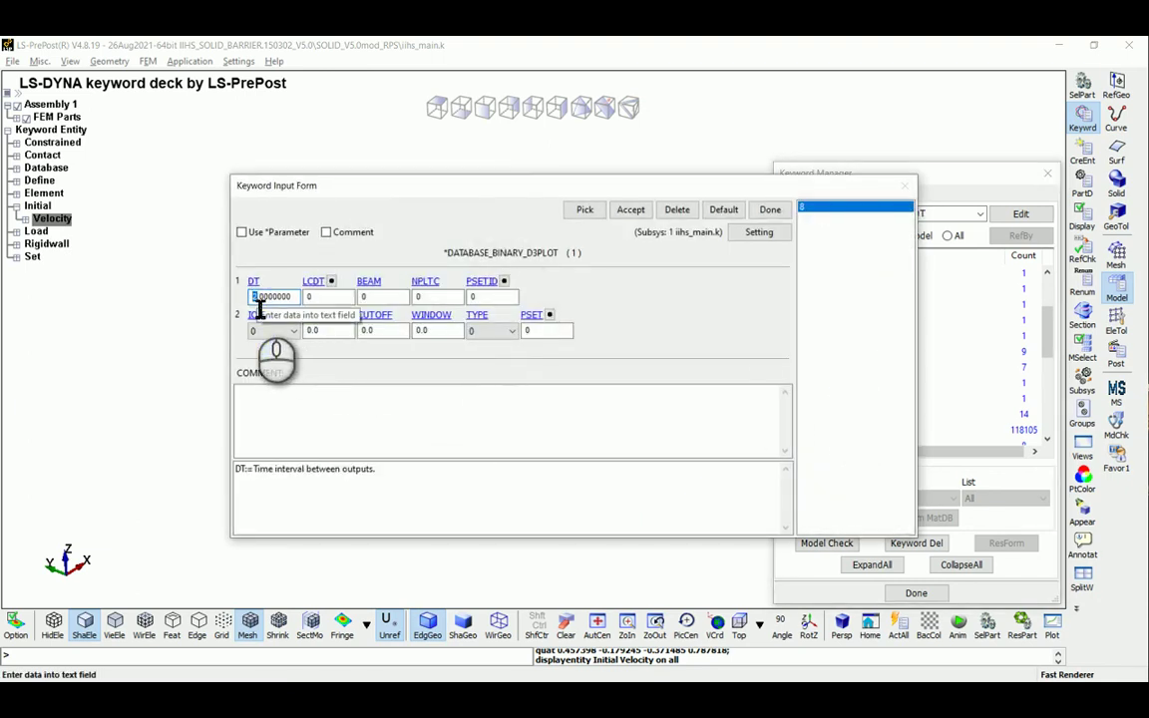
{"action": "left_click", "coordinate": [630, 209]}
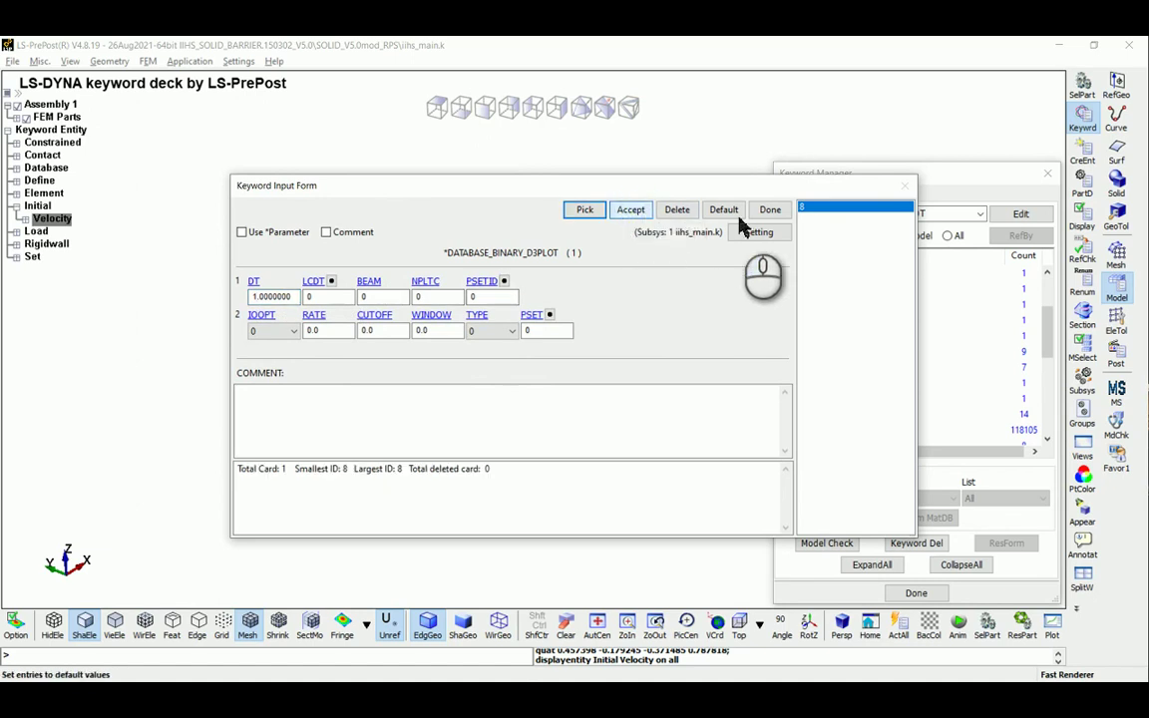
{"action": "left_click", "coordinate": [770, 212]}
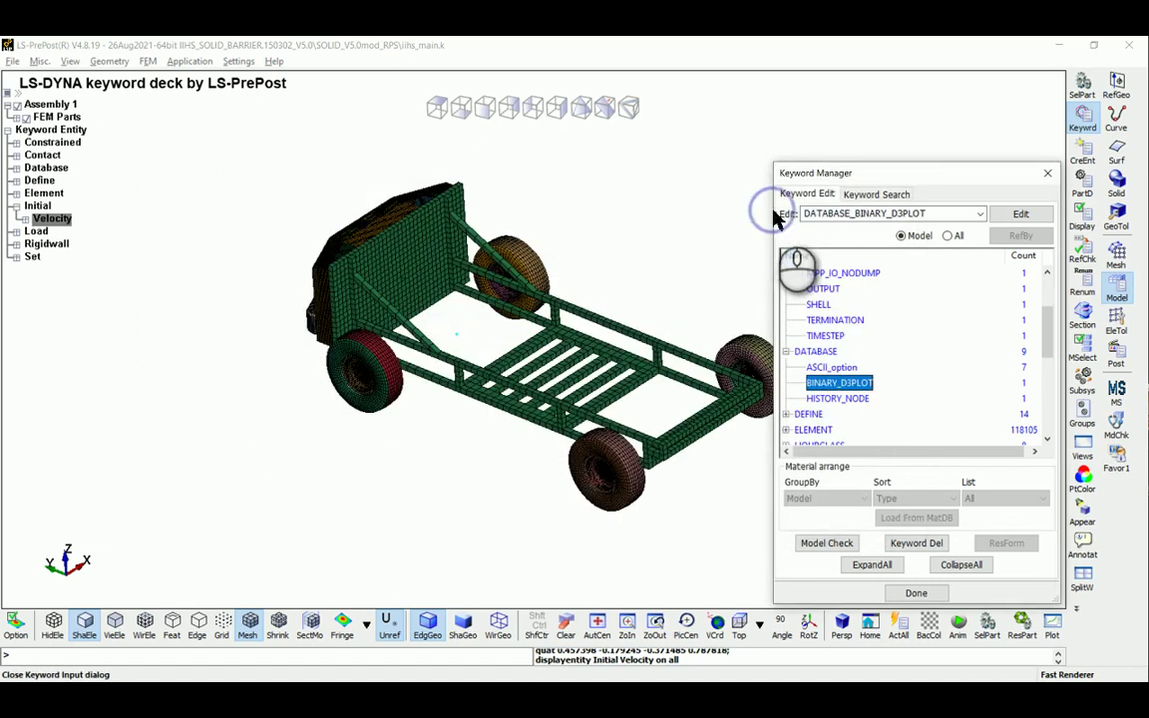
{"action": "left_click", "coordinate": [915, 594]}
Save the keyword deck by subsystem, covering the main, barrier, block and carriage files, and close LS-PrePost.
{"action": "left_click", "coordinate": [13, 61]}
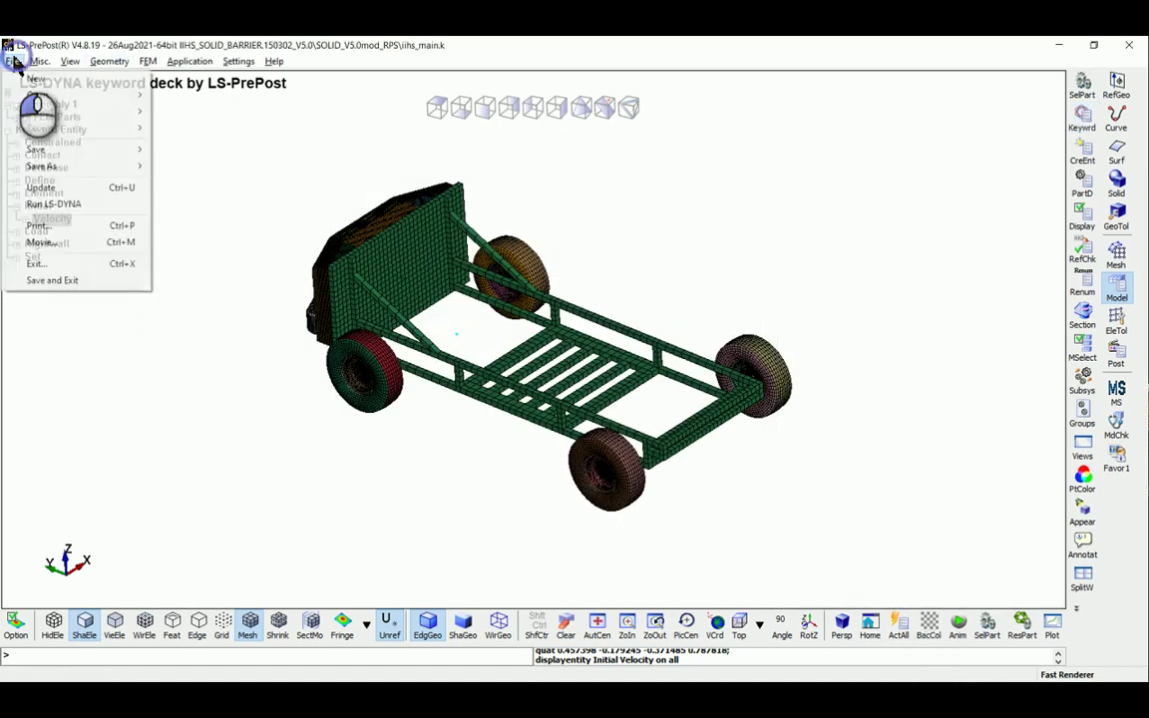
{"action": "mouse_move", "coordinate": [57, 152]}
{"action": "left_click", "coordinate": [197, 149]}
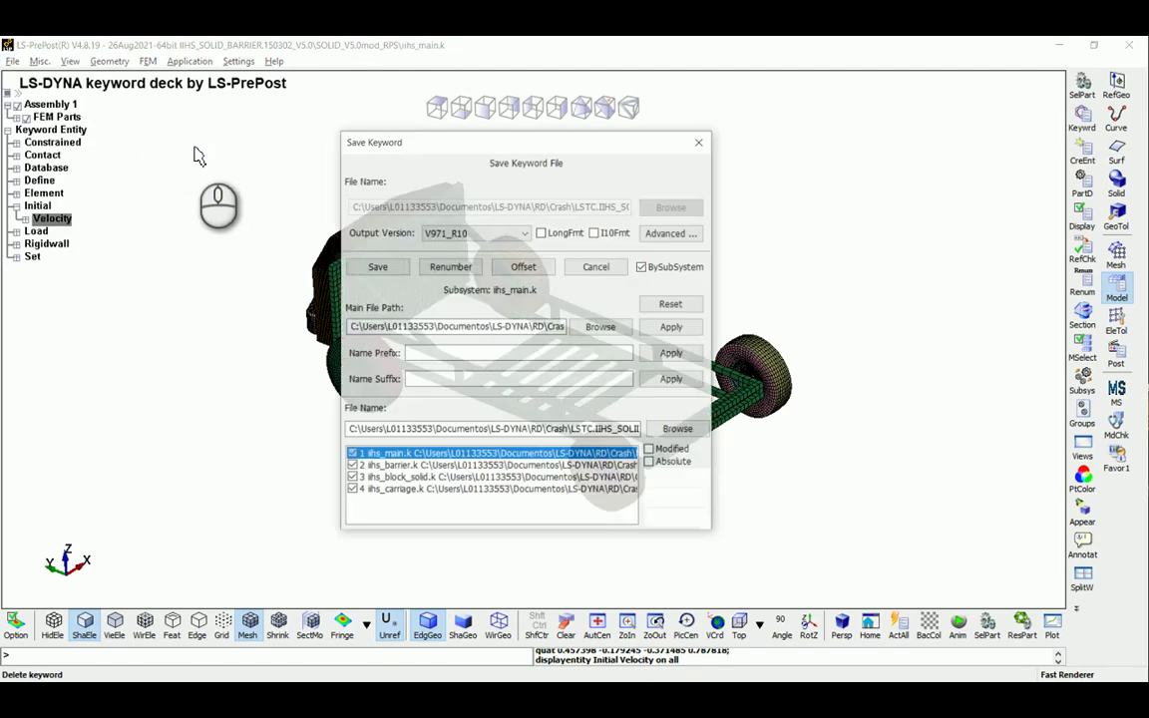
{"action": "left_click", "coordinate": [375, 269]}
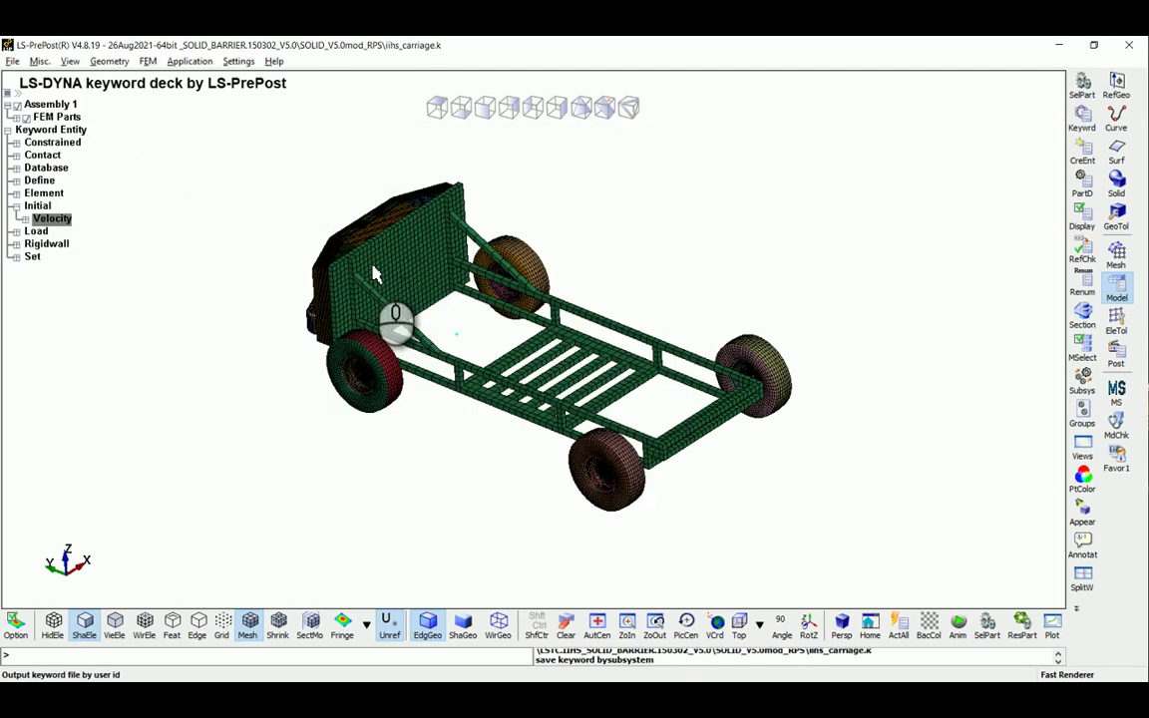
{"action": "left_click", "coordinate": [1127, 50]}
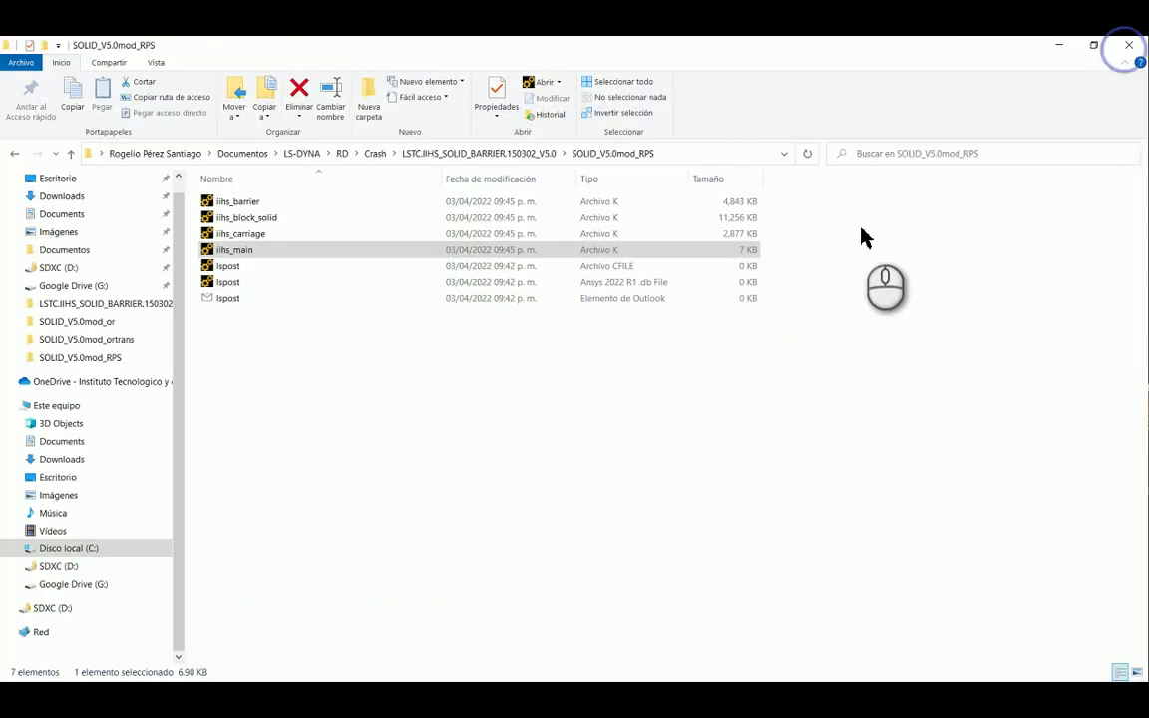
Reopen iihs_main from the SOLID_V5.0mod_RPS folder in LS-PrePost and open the General Checking tool for the model.
{"action": "left_click", "coordinate": [236, 254]}
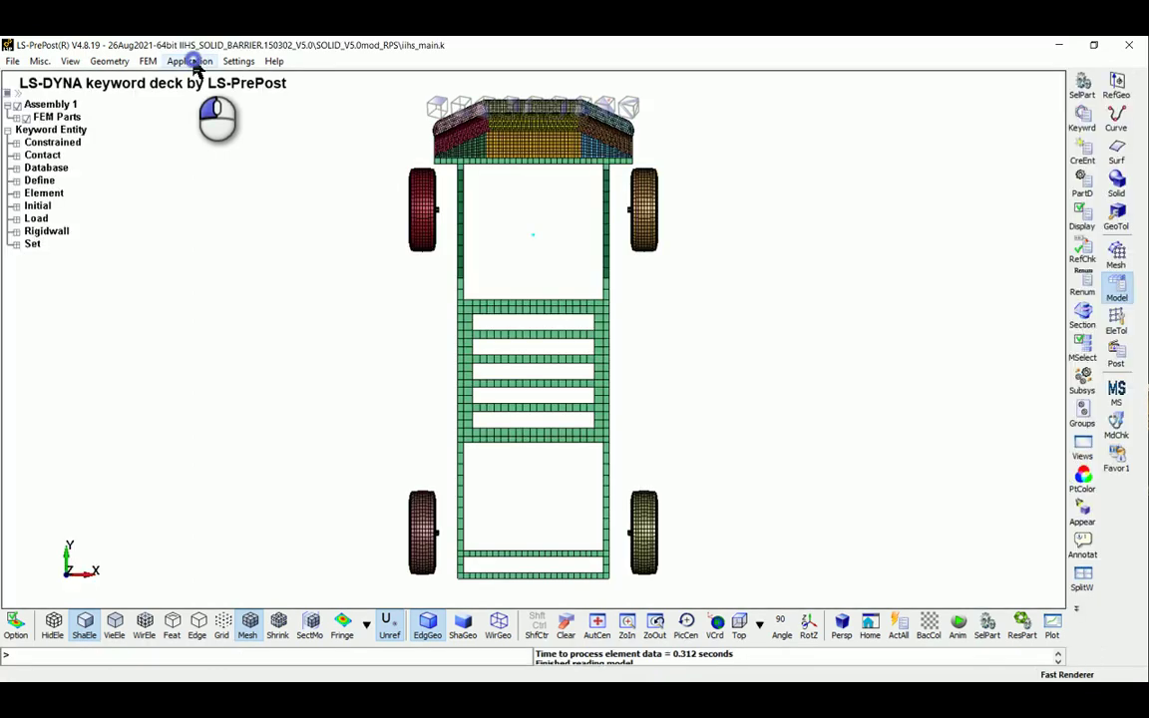
{"action": "left_click", "coordinate": [193, 63]}
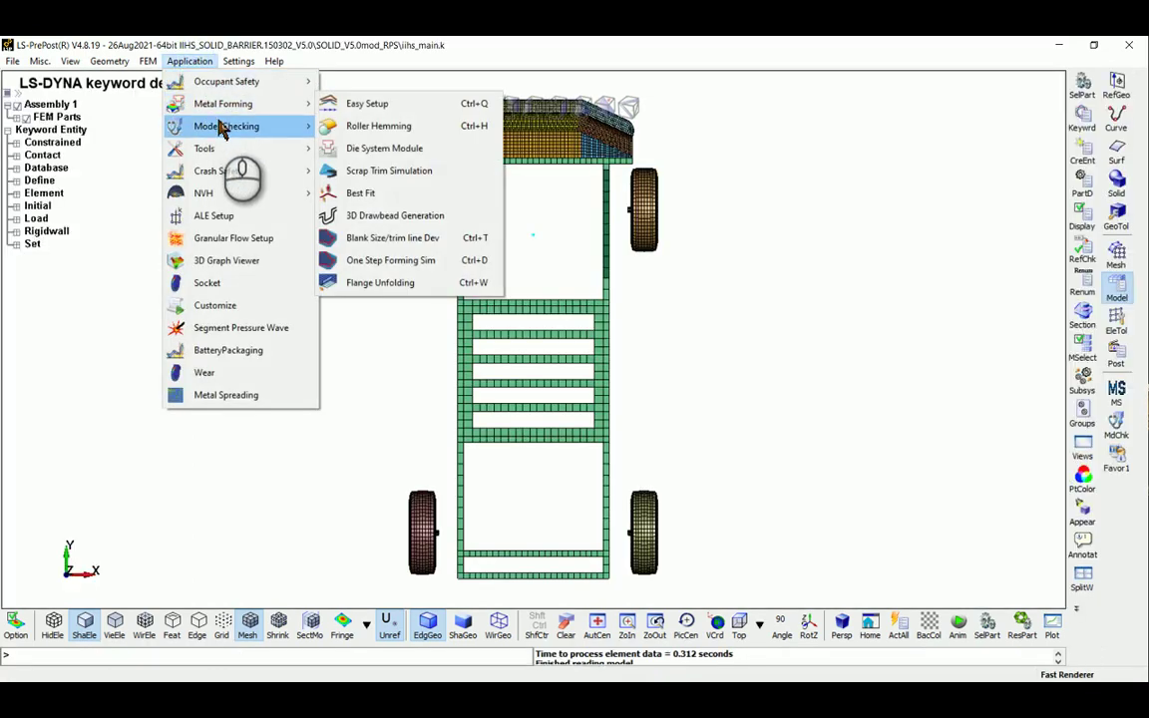
{"action": "mouse_move", "coordinate": [315, 121]}
{"action": "left_click", "coordinate": [356, 135]}
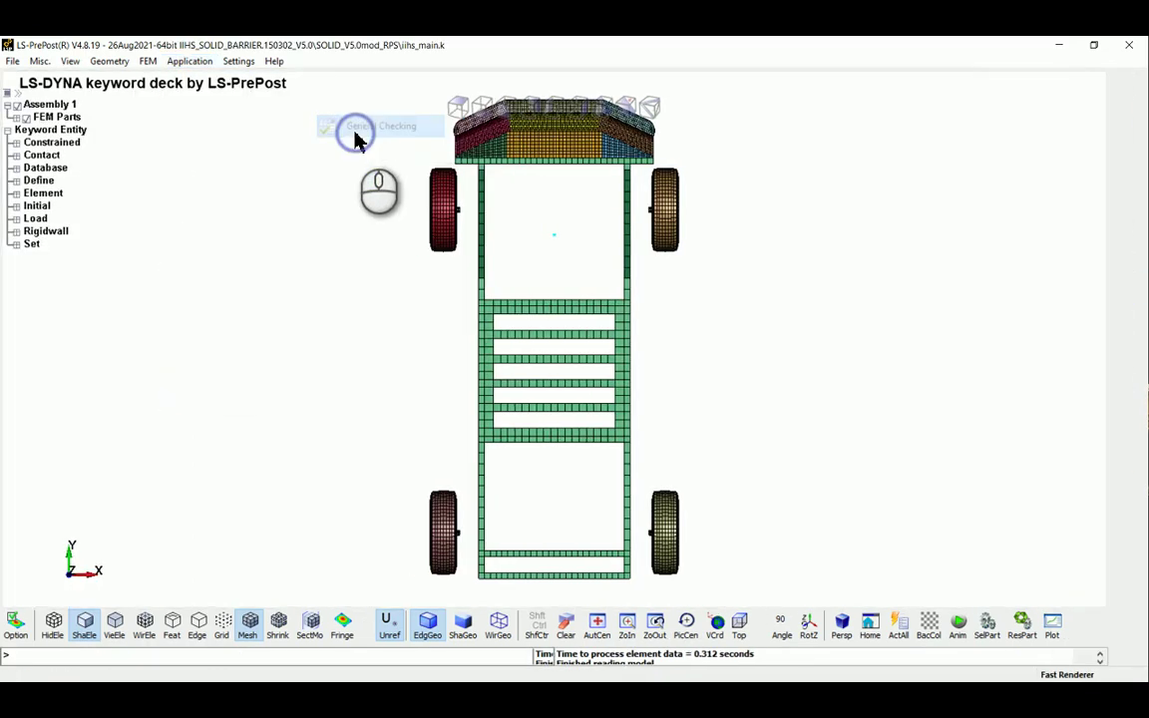